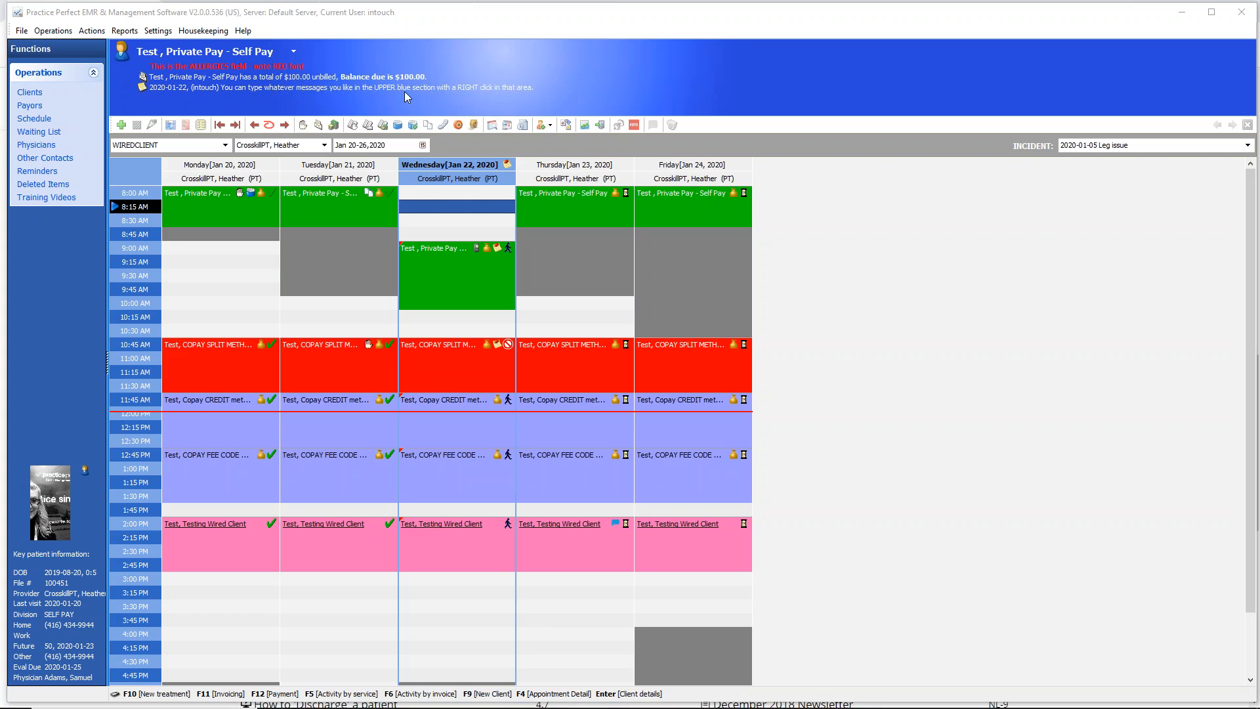
# Open the release notes and bring up the Practice Perfect Release Center in Chrome to view the release listing.
pyautogui.click(242, 31)
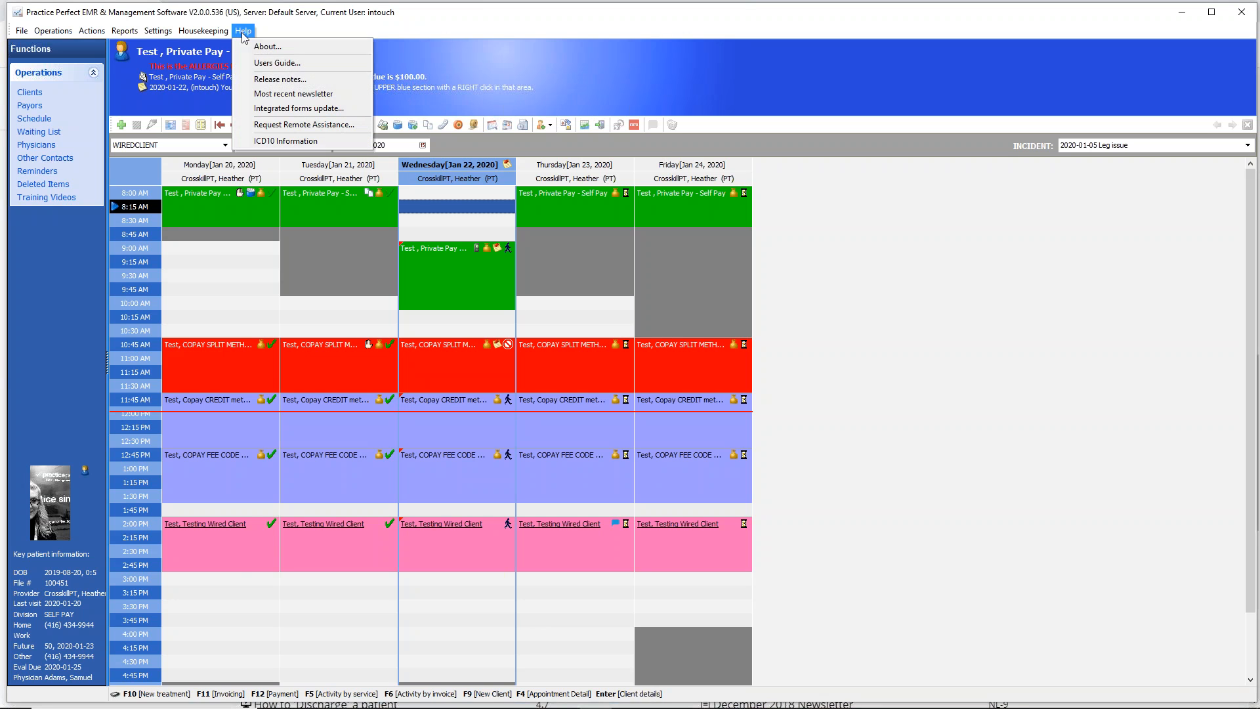
pyautogui.click(282, 80)
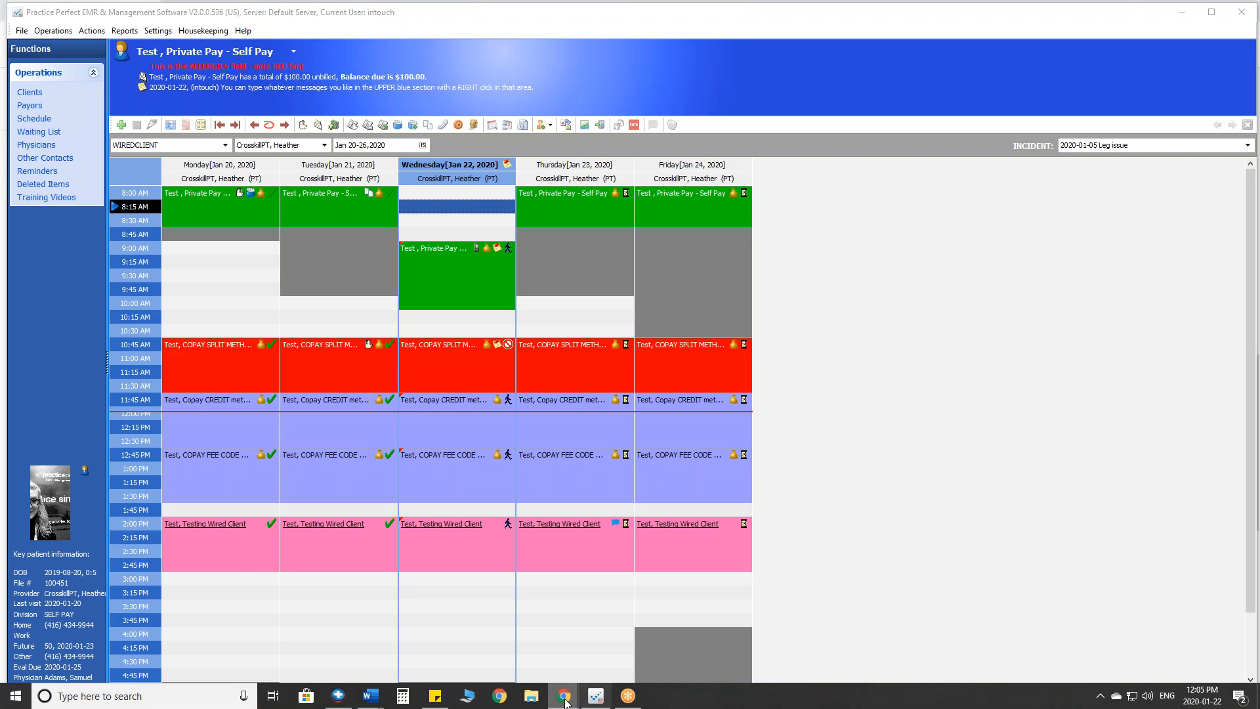
pyautogui.moveTo(564, 694)
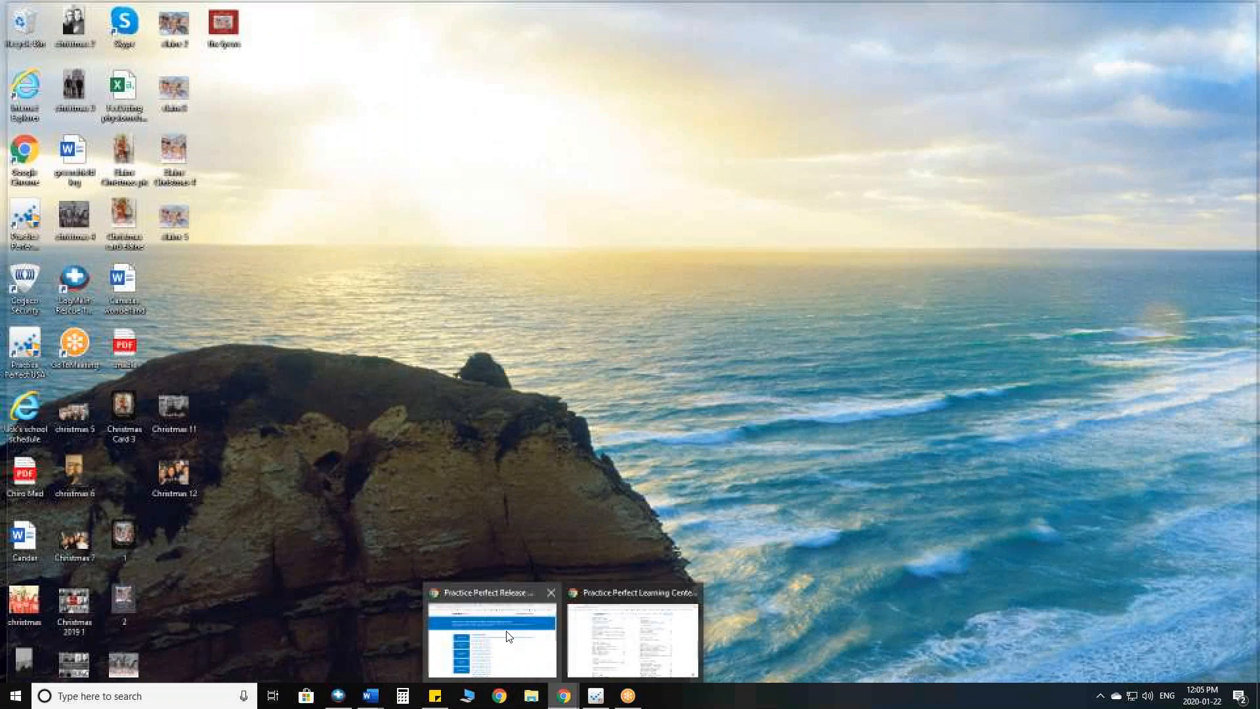
pyautogui.click(632, 637)
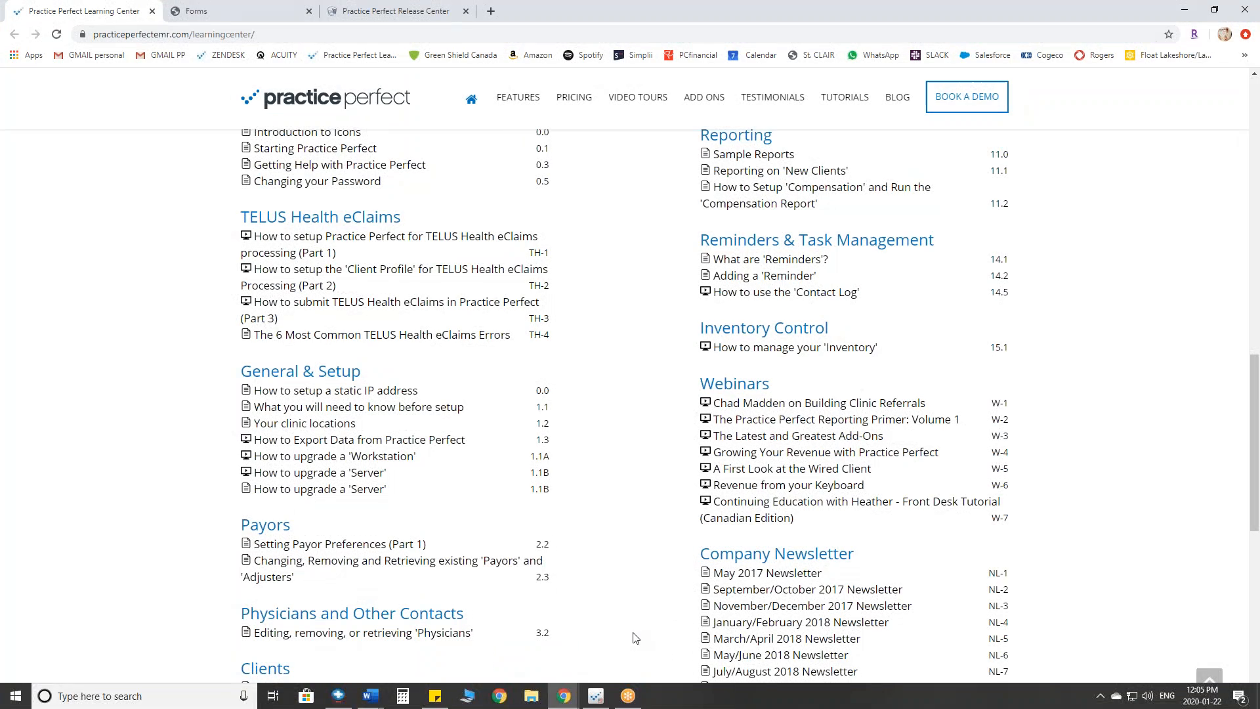
pyautogui.click(394, 11)
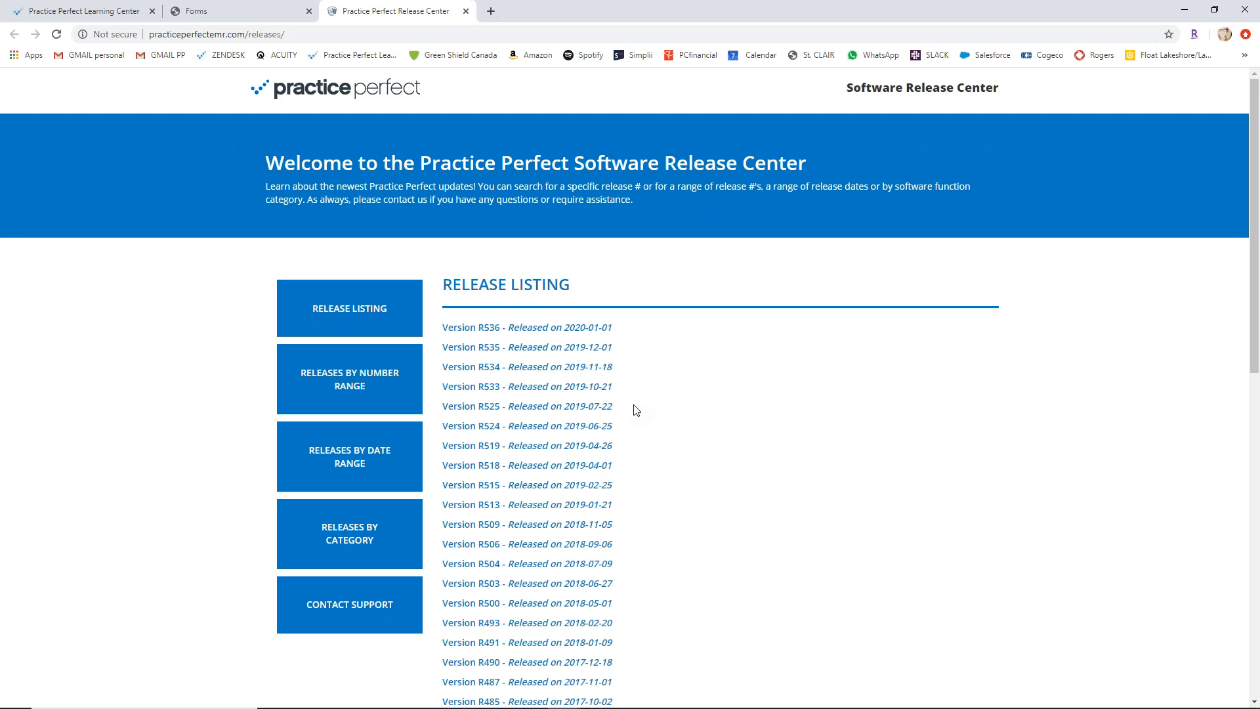
# Switch back to Practice Perfect, select the Wednesday 9:00 AM appointment and view its available status choices.
pyautogui.moveTo(557, 699)
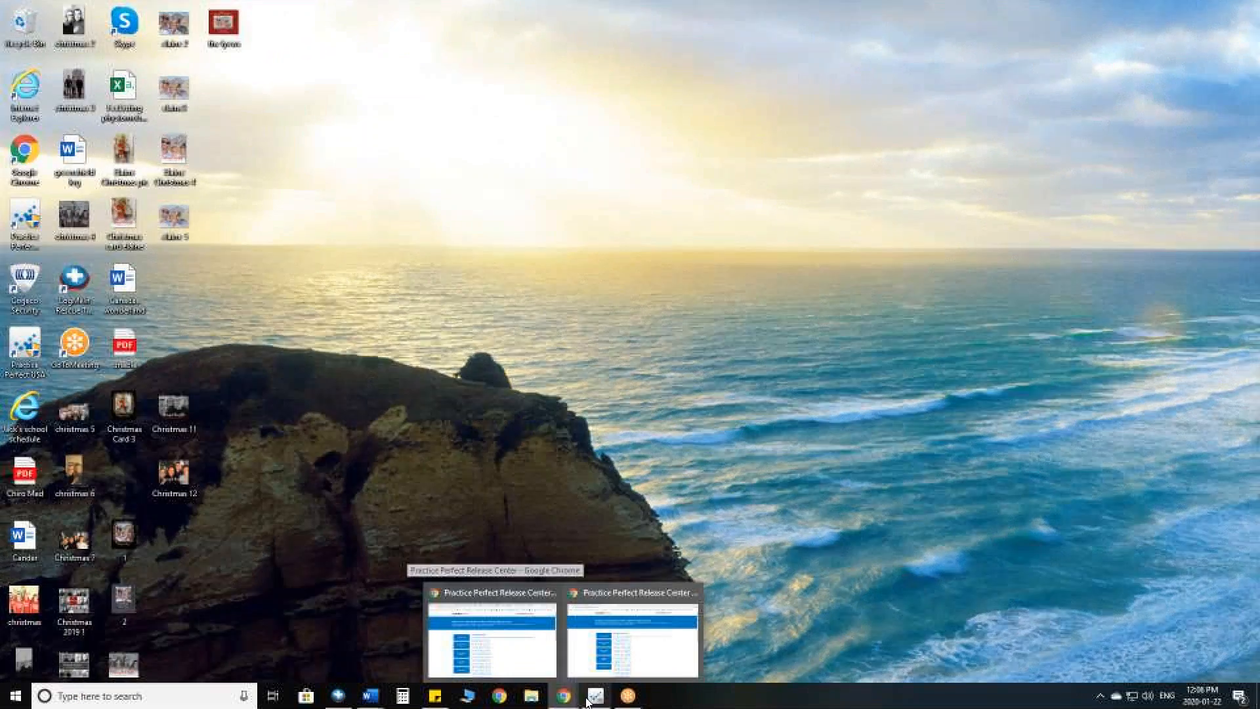
pyautogui.click(590, 698)
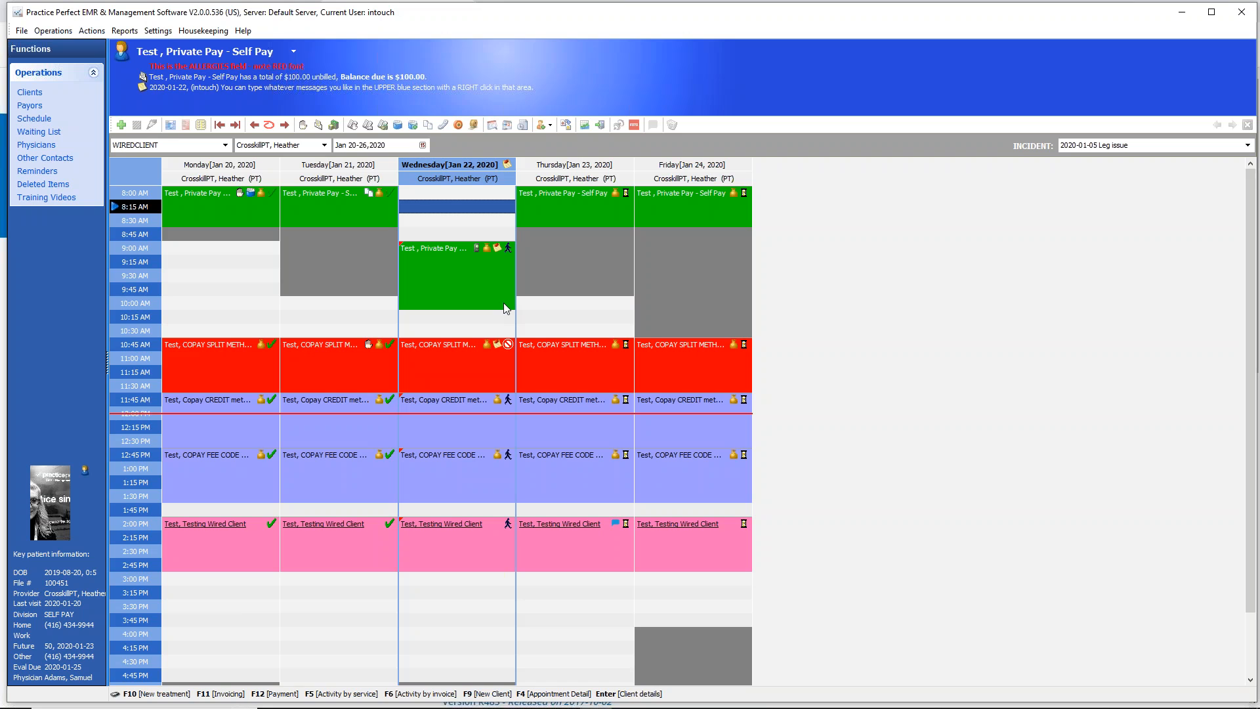
pyautogui.click(482, 274)
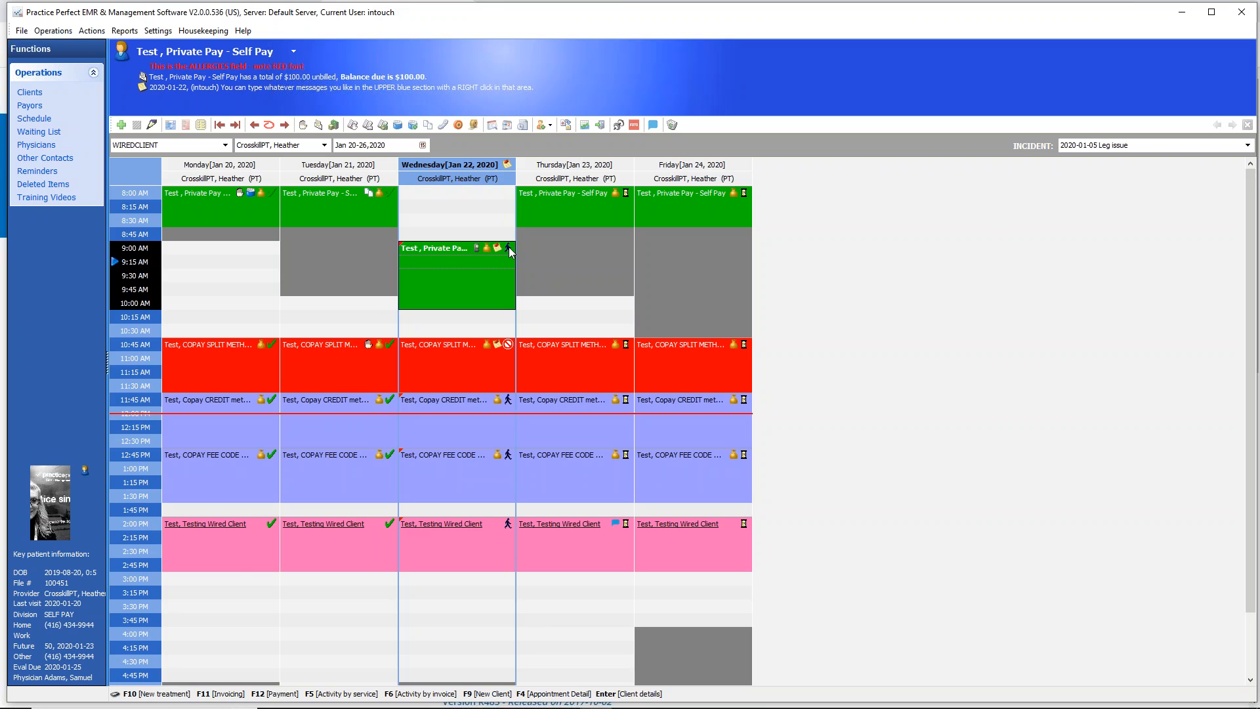
pyautogui.click(462, 348)
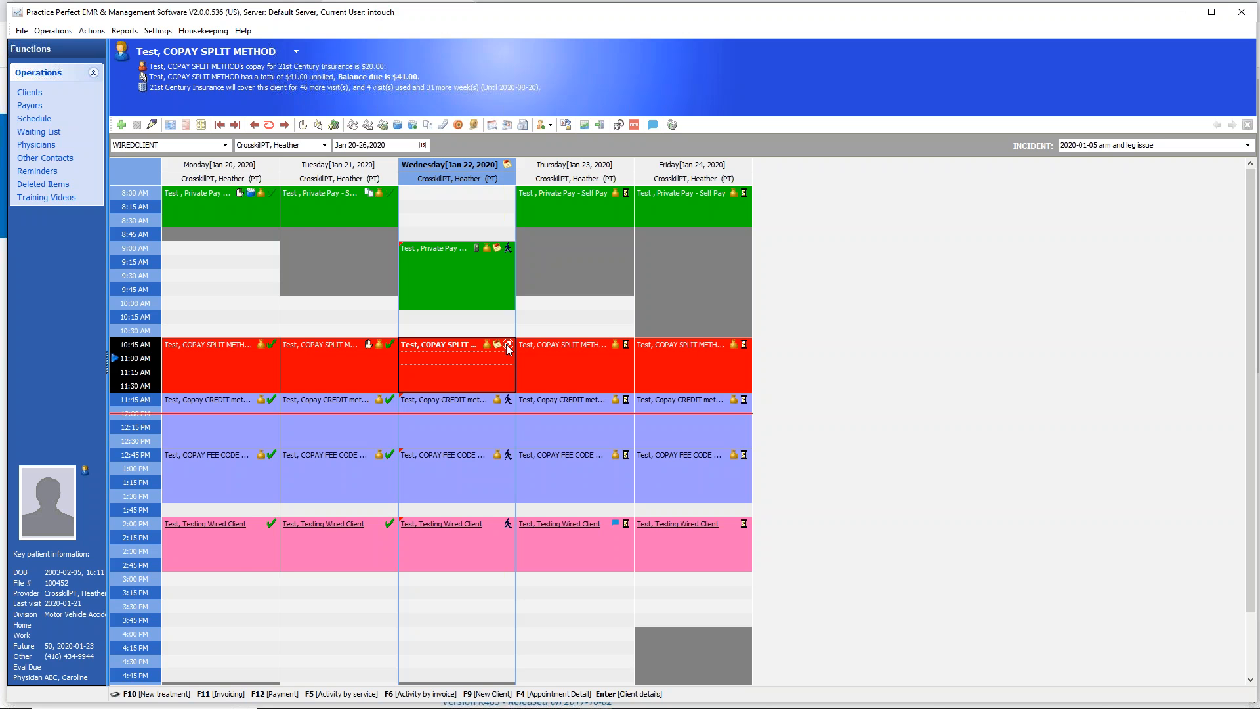
pyautogui.click(493, 265)
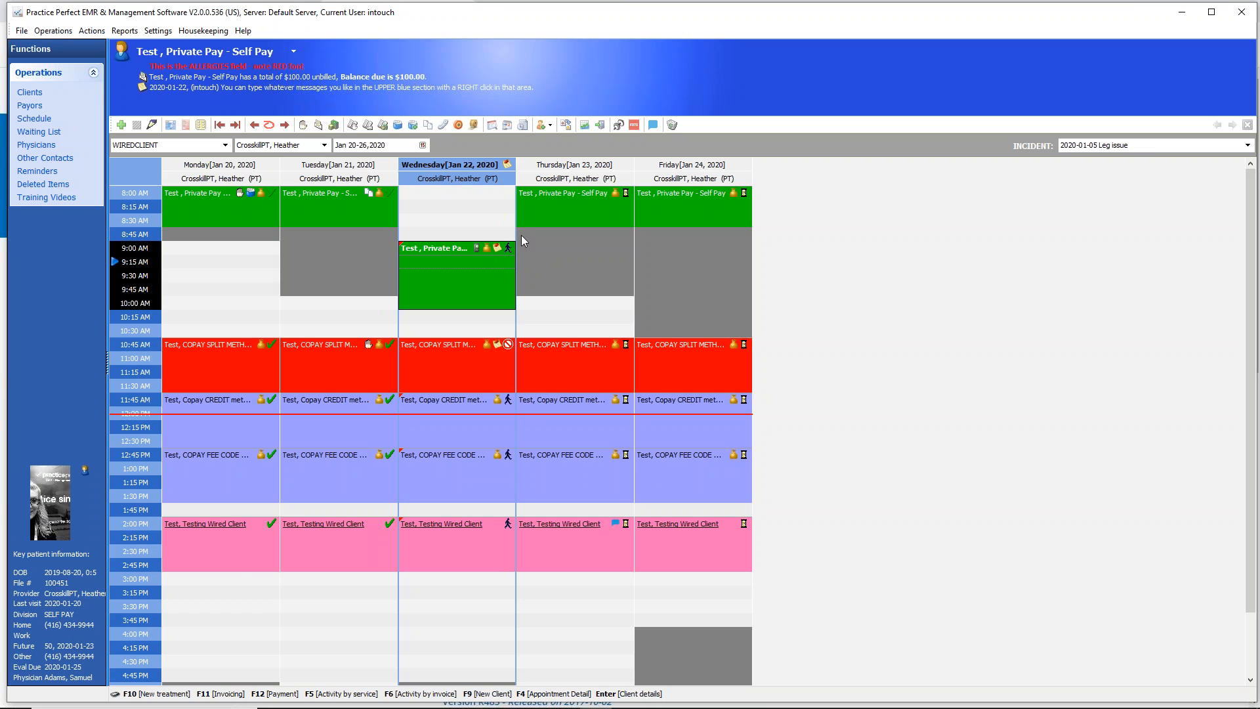
pyautogui.click(509, 248)
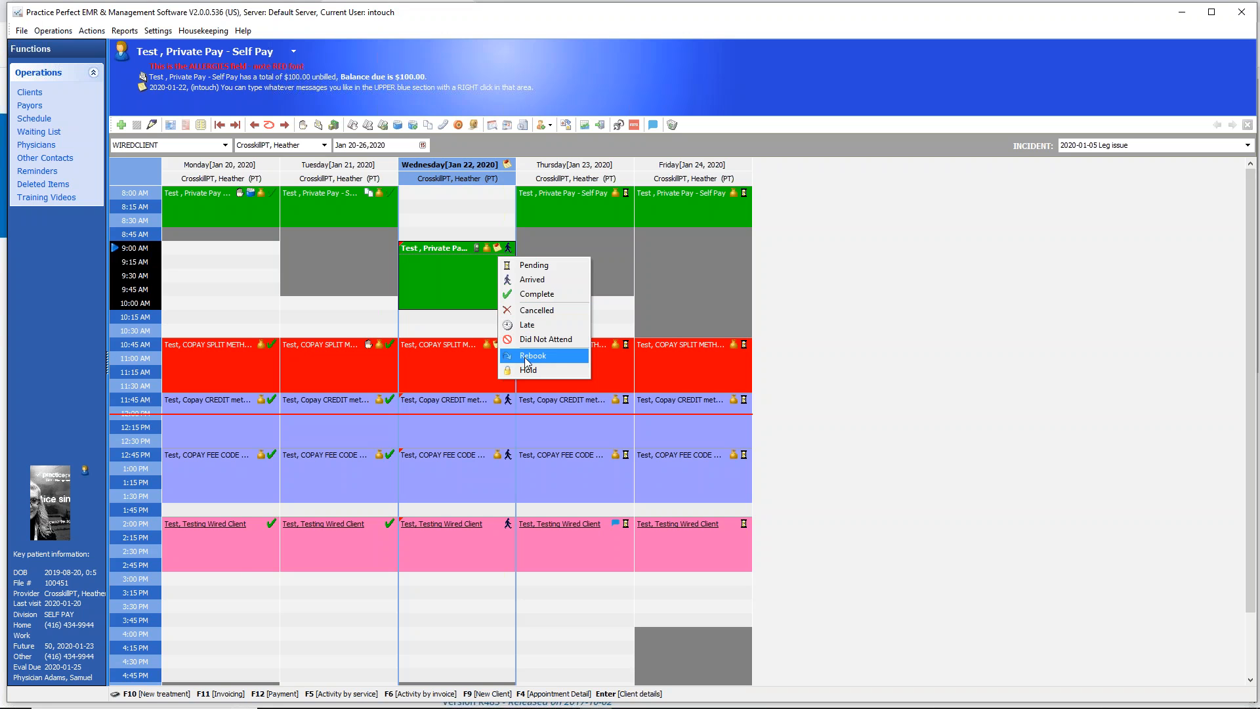
pyautogui.click(445, 264)
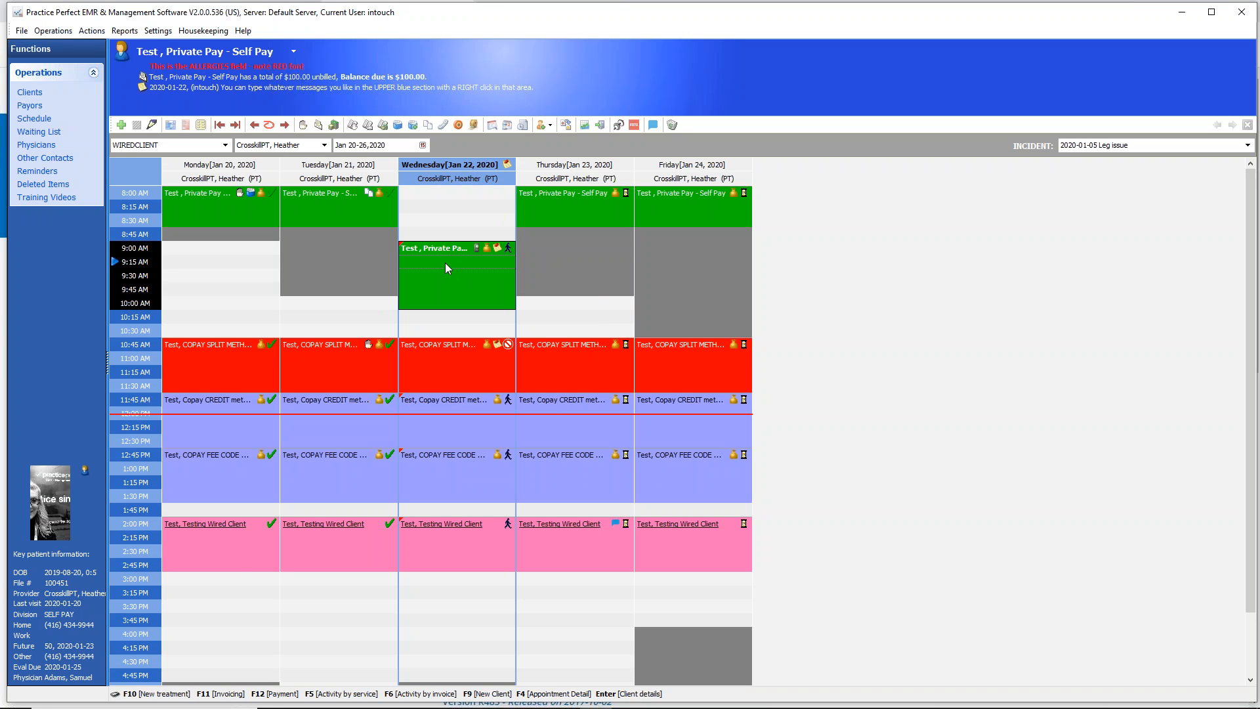
pyautogui.click(1186, 386)
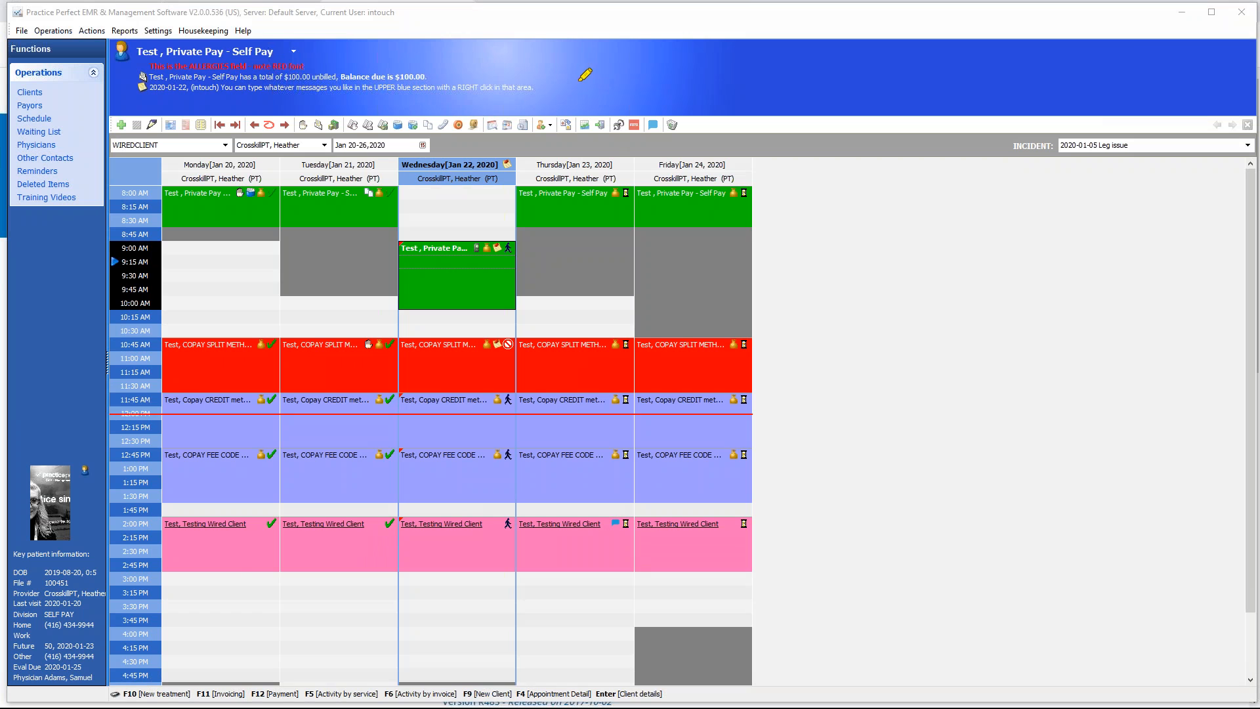
pyautogui.moveTo(430, 99)
pyautogui.mouseDown()
pyautogui.moveTo(369, 125)
pyautogui.moveTo(460, 141)
pyautogui.moveTo(433, 91)
pyautogui.moveTo(399, 148)
pyautogui.moveTo(469, 111)
pyautogui.moveTo(386, 143)
pyautogui.moveTo(482, 105)
pyautogui.moveTo(346, 124)
pyautogui.moveTo(427, 160)
pyautogui.moveTo(361, 108)
pyautogui.moveTo(434, 85)
pyautogui.moveTo(376, 144)
pyautogui.moveTo(451, 155)
pyautogui.mouseUp()
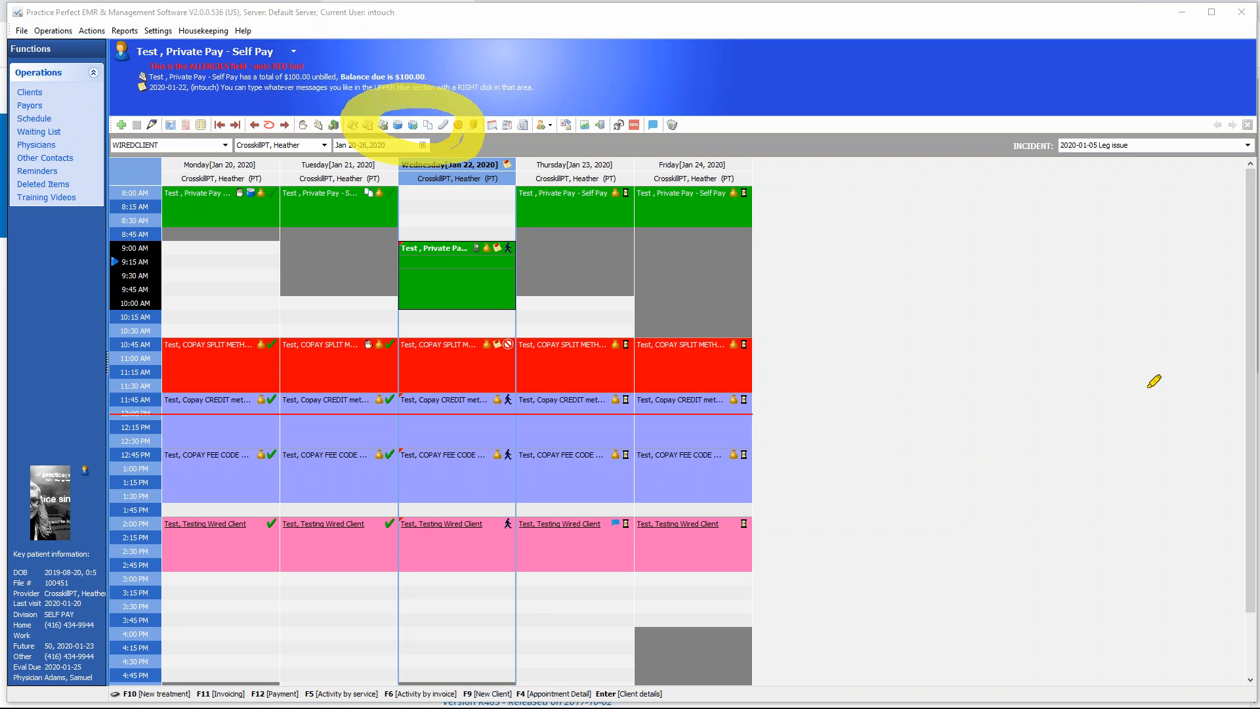
pyautogui.press('Escape')
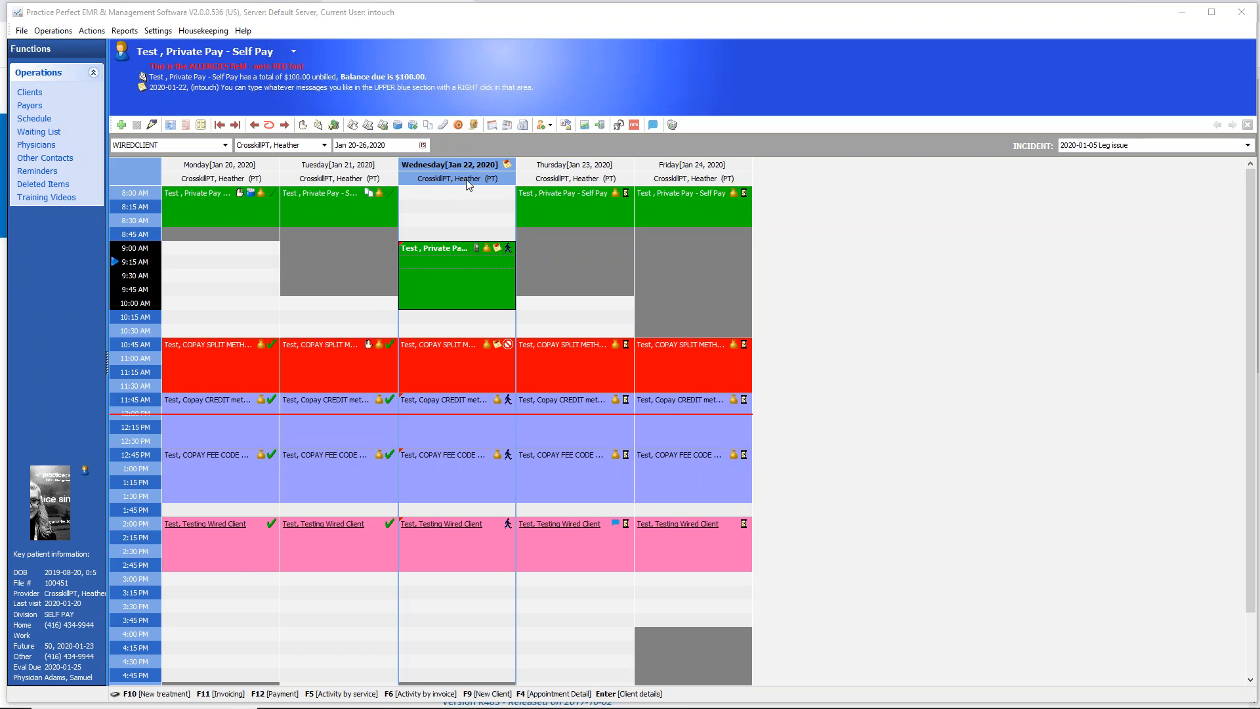
# Show the selected client's contact logs and open the flagged 2020-01-22 Physician Call entry for editing.
pyautogui.click(444, 124)
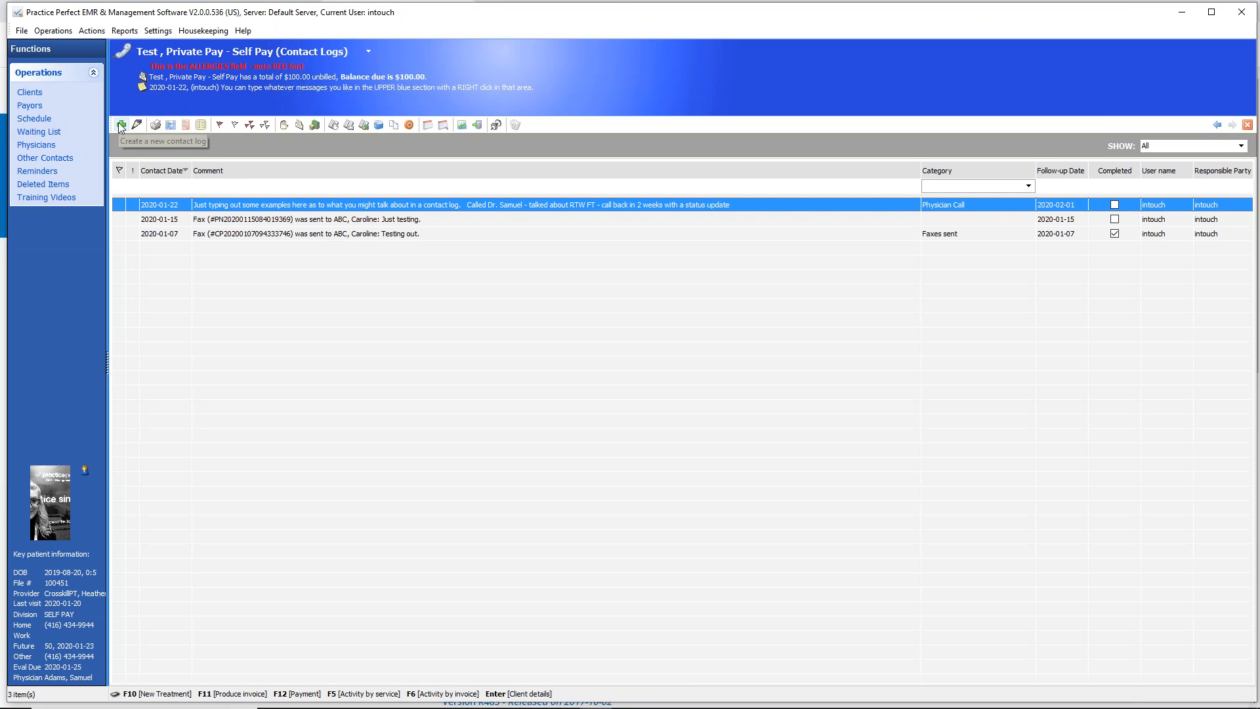
pyautogui.click(122, 206)
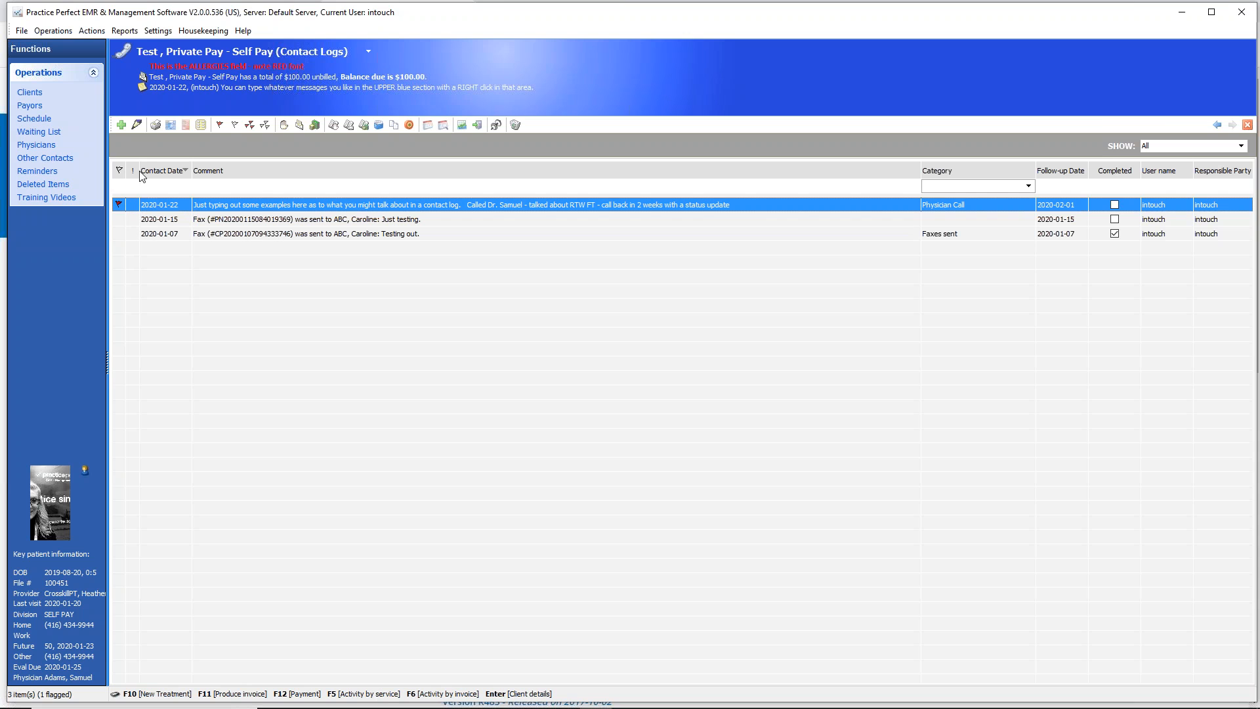
pyautogui.click(137, 125)
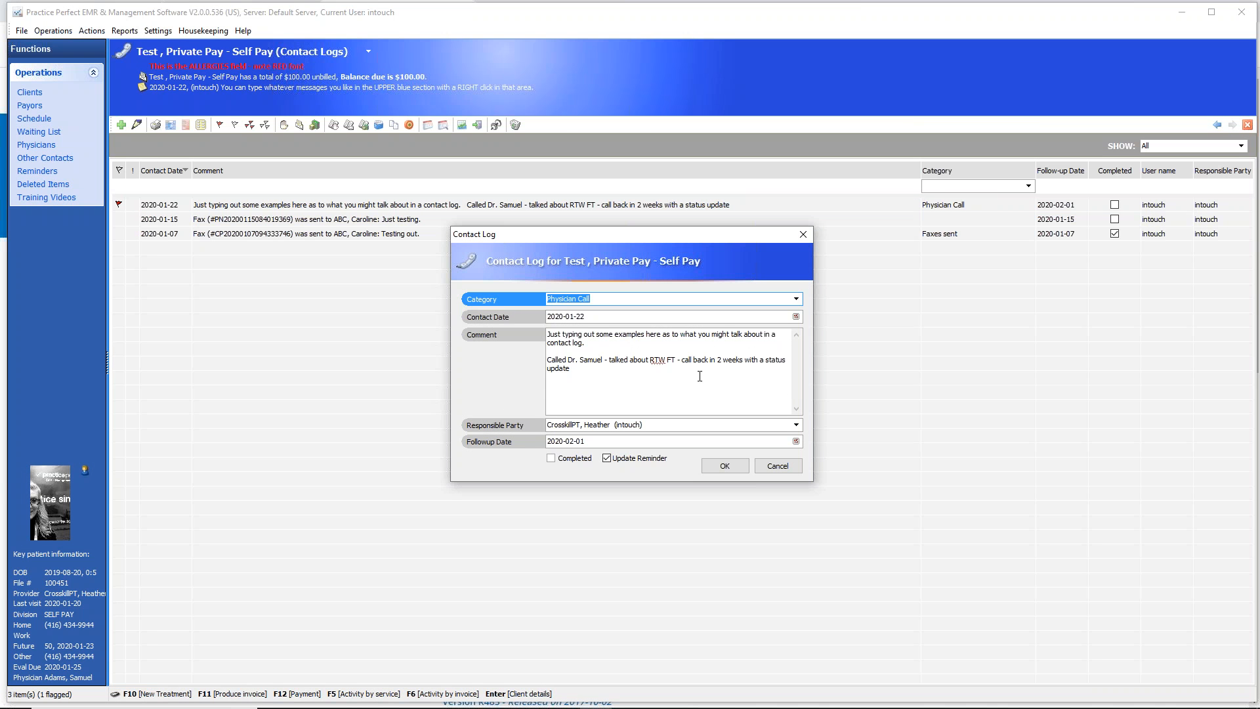
# Review the contact log entry's category choices, comment text, responsible party and follow-up date.
pyautogui.click(796, 299)
pyautogui.click(796, 299)
pyautogui.click(796, 300)
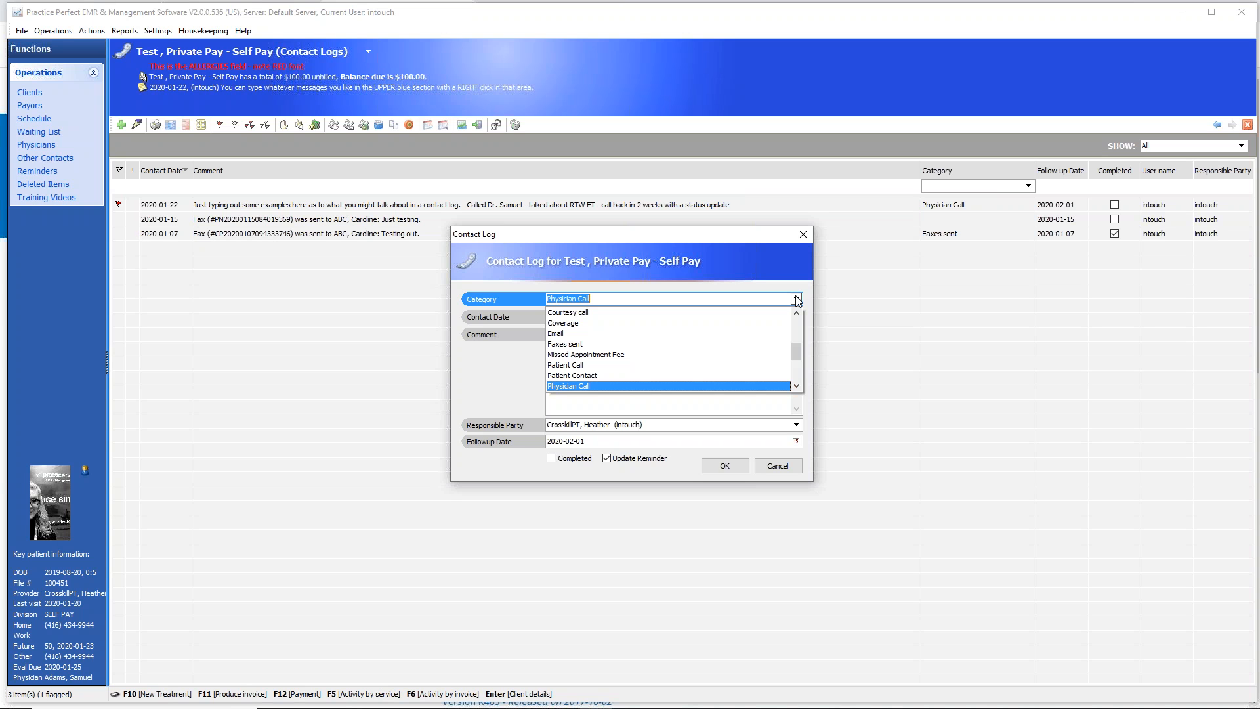
pyautogui.click(797, 300)
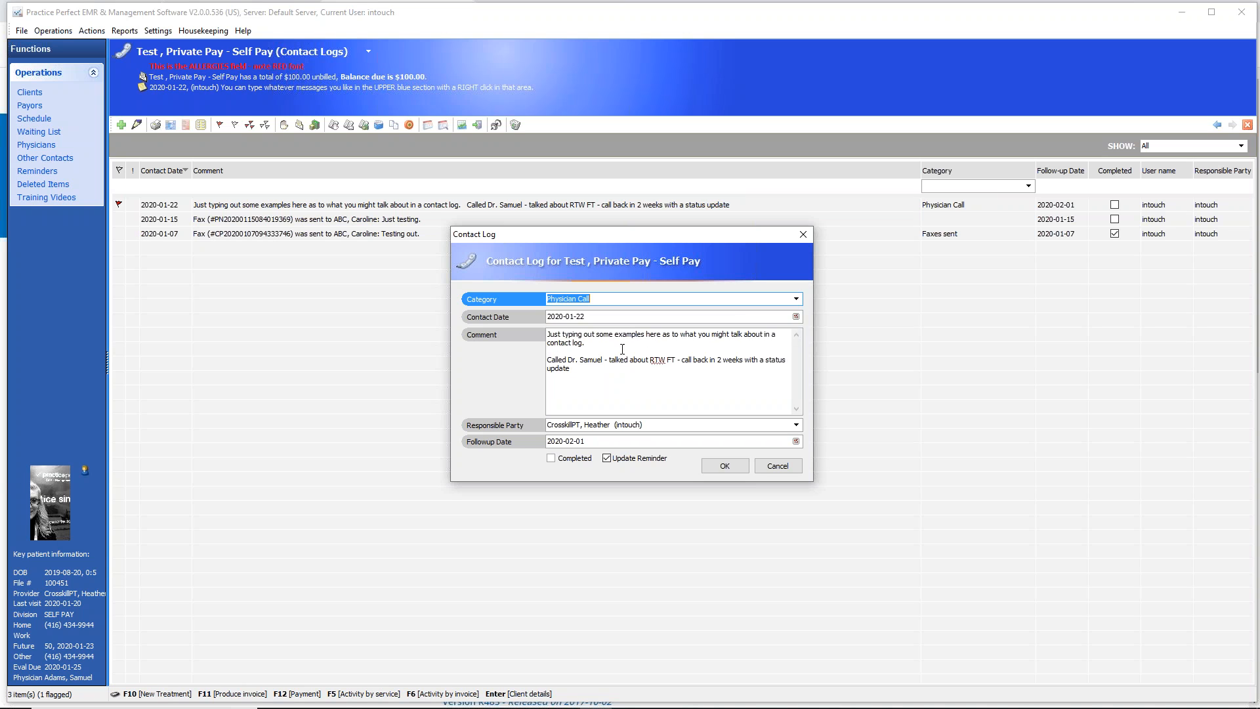
pyautogui.click(586, 347)
pyautogui.click(580, 369)
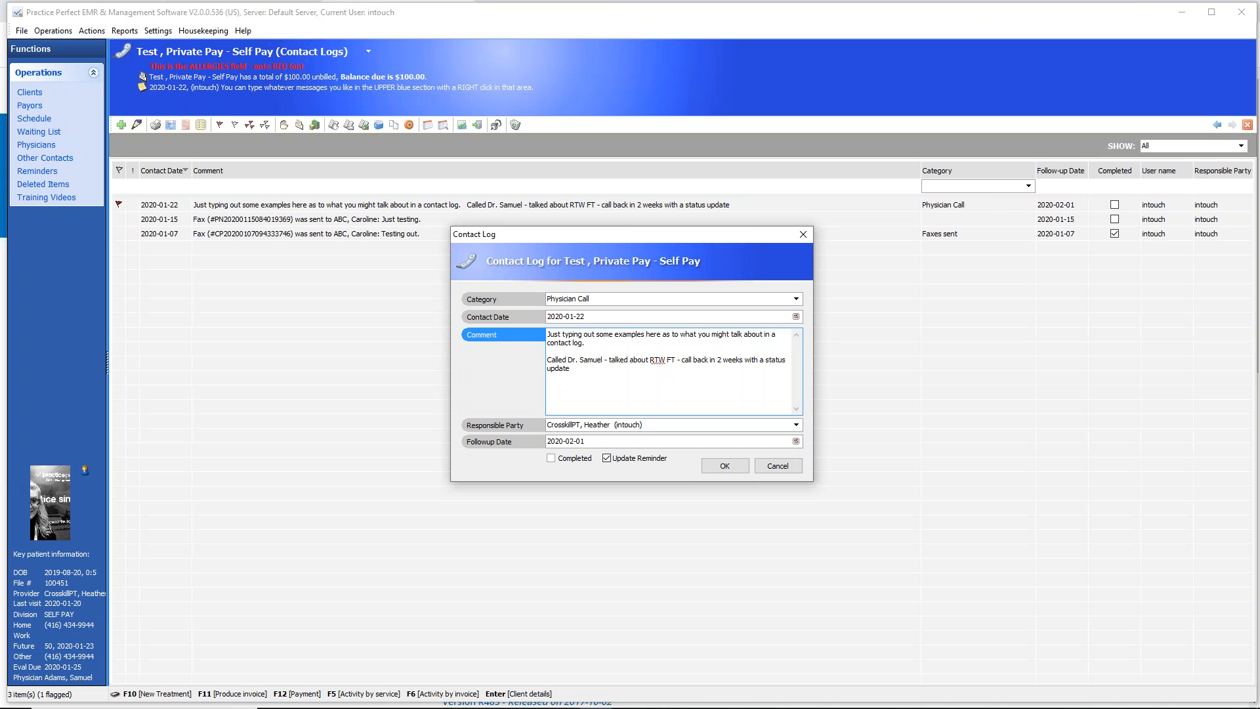
pyautogui.moveTo(547, 360); pyautogui.dragTo(653, 391)
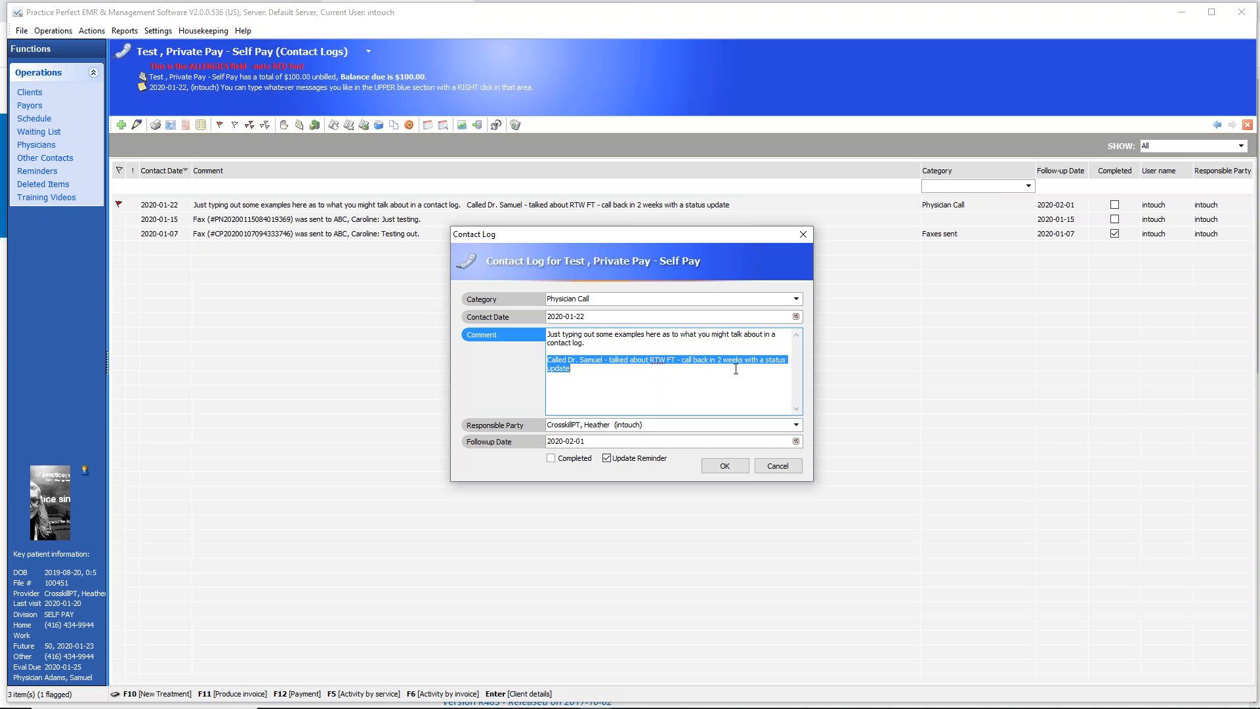
pyautogui.click(650, 428)
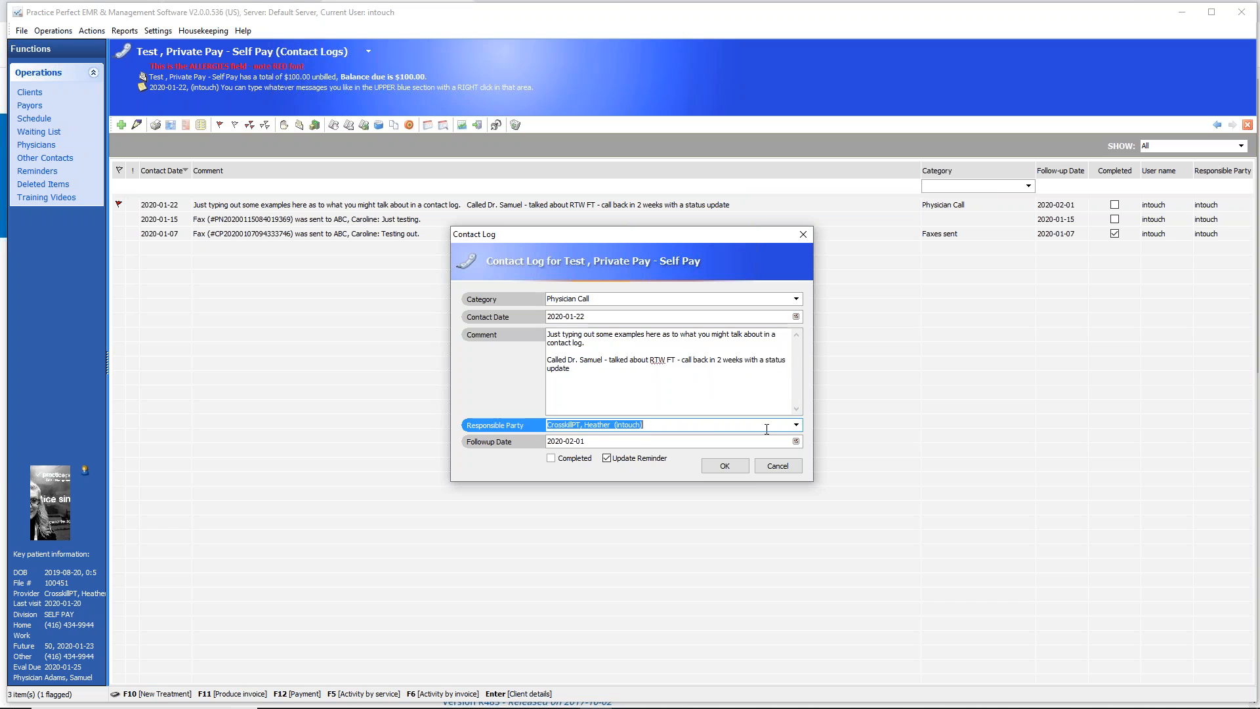
pyautogui.click(796, 425)
pyautogui.click(795, 425)
pyautogui.click(593, 444)
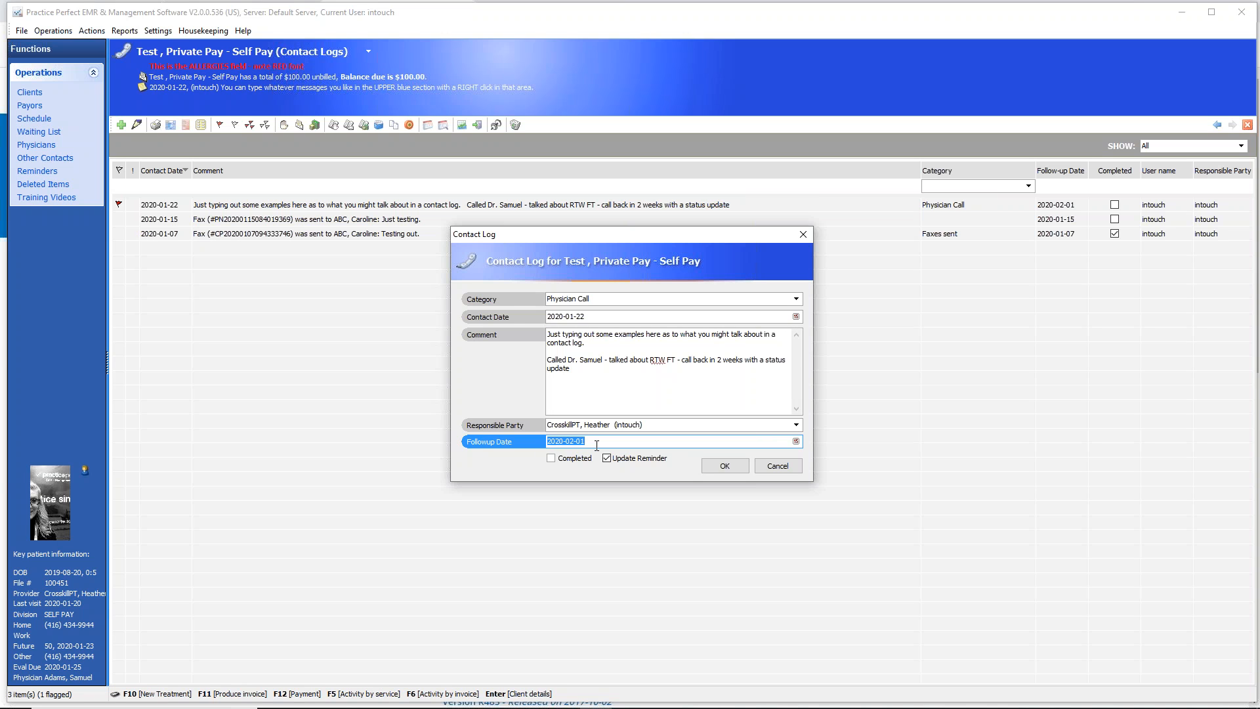
# Turn off Update Reminder for the Physician Call contact log entry and save it.
pyautogui.click(607, 458)
pyautogui.click(606, 458)
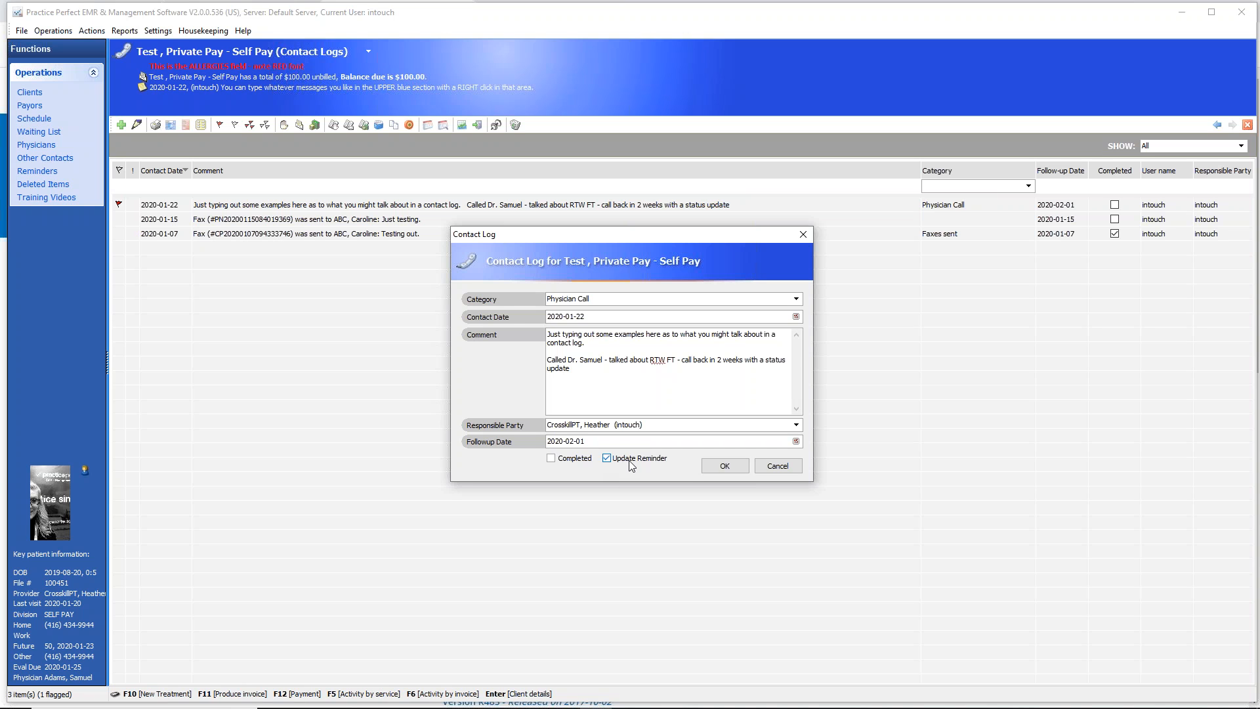
pyautogui.click(629, 462)
pyautogui.click(593, 443)
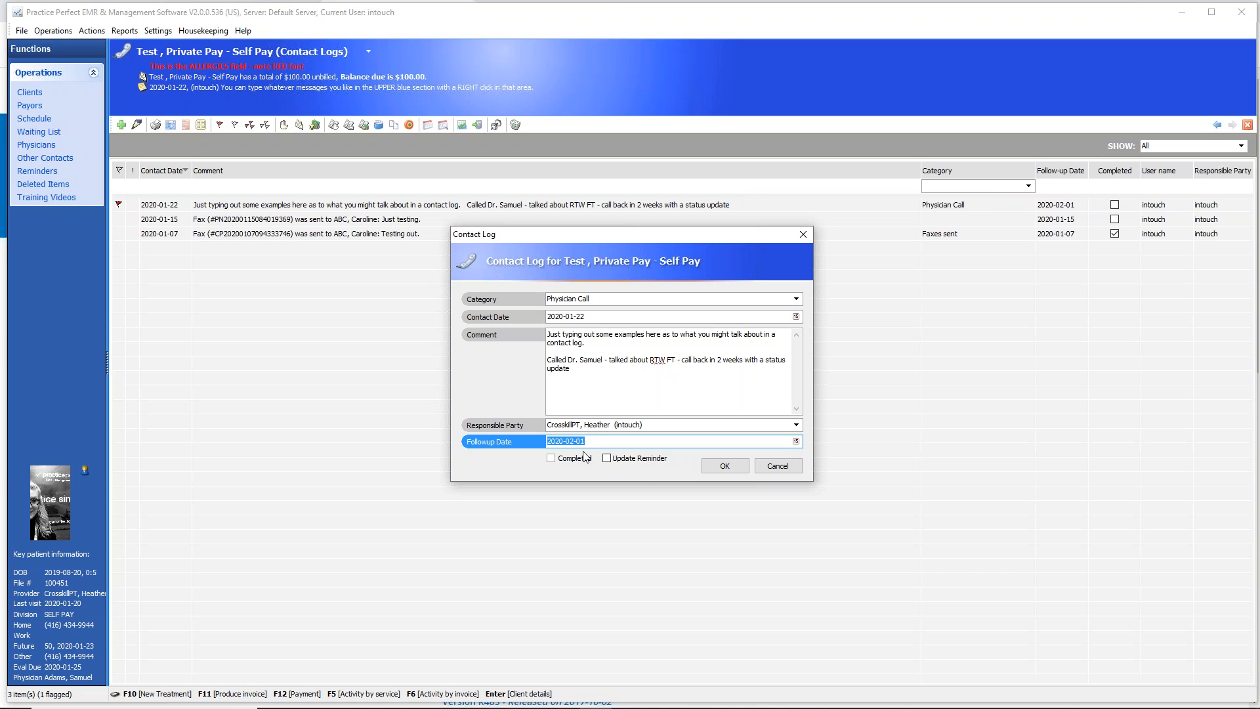
pyautogui.click(726, 465)
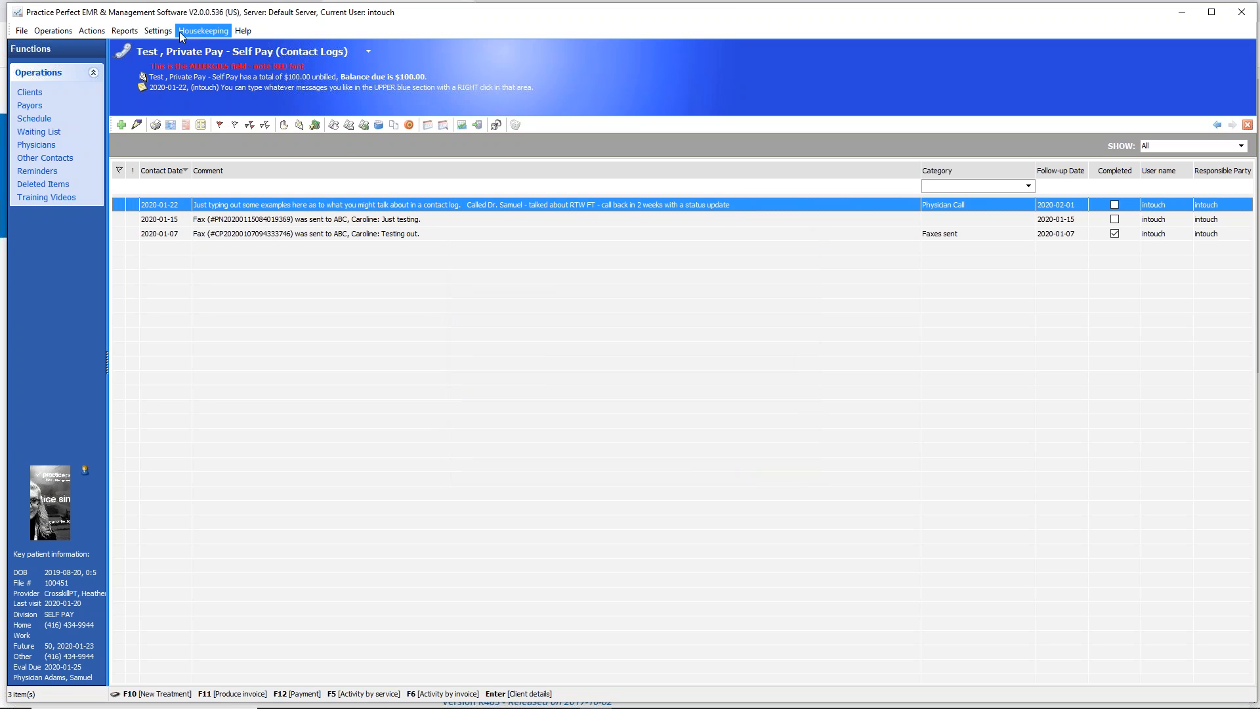
# Start a Contact Log Follow-Up Report and set the end of its date range to 2020-02-01.
pyautogui.click(124, 32)
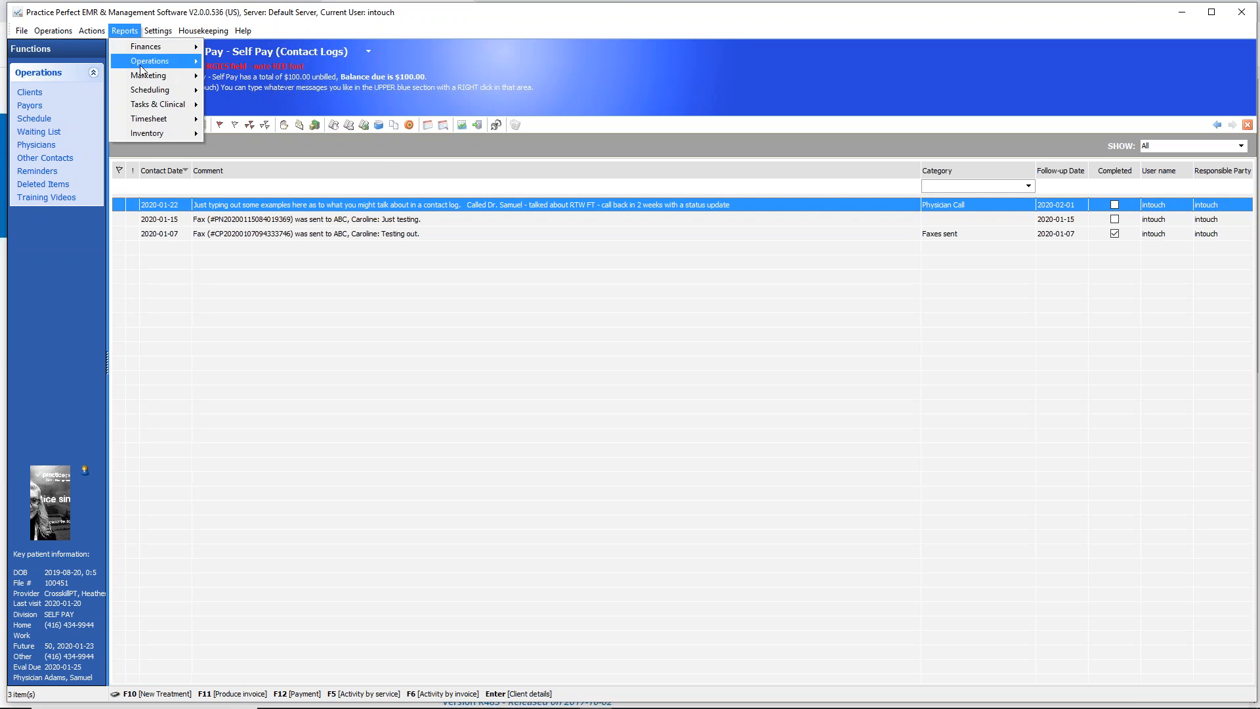
pyautogui.moveTo(155, 106)
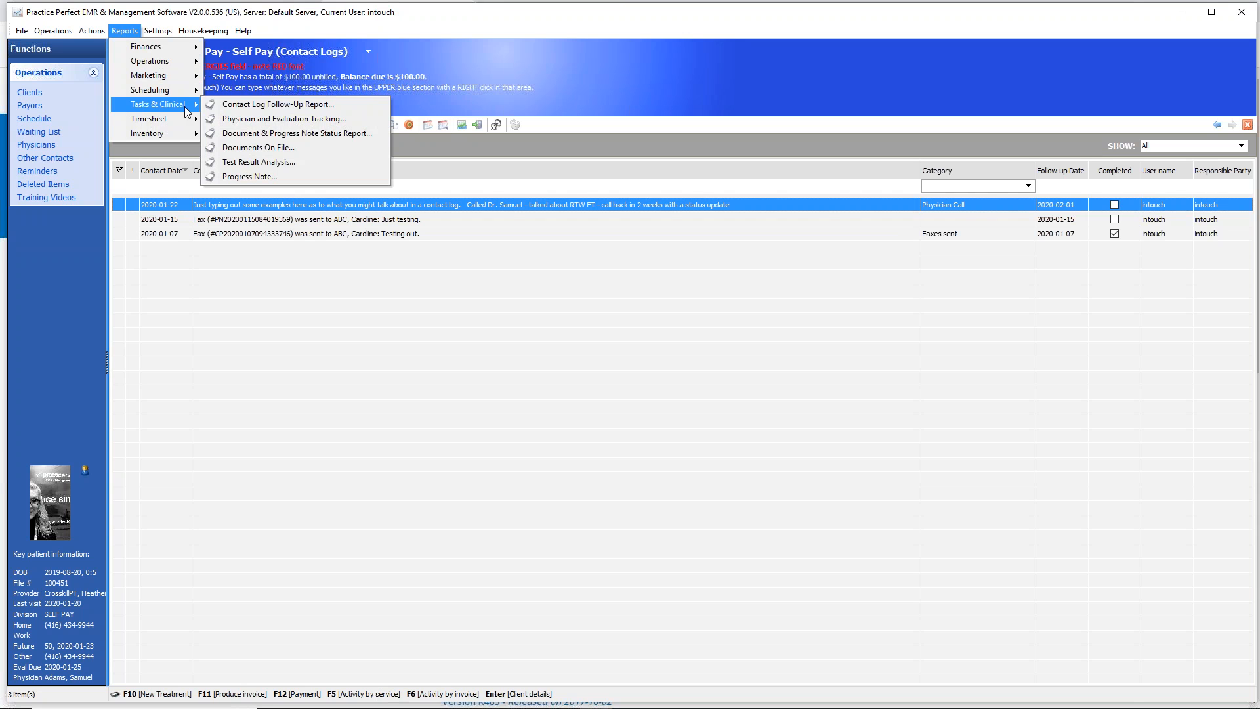
pyautogui.click(316, 106)
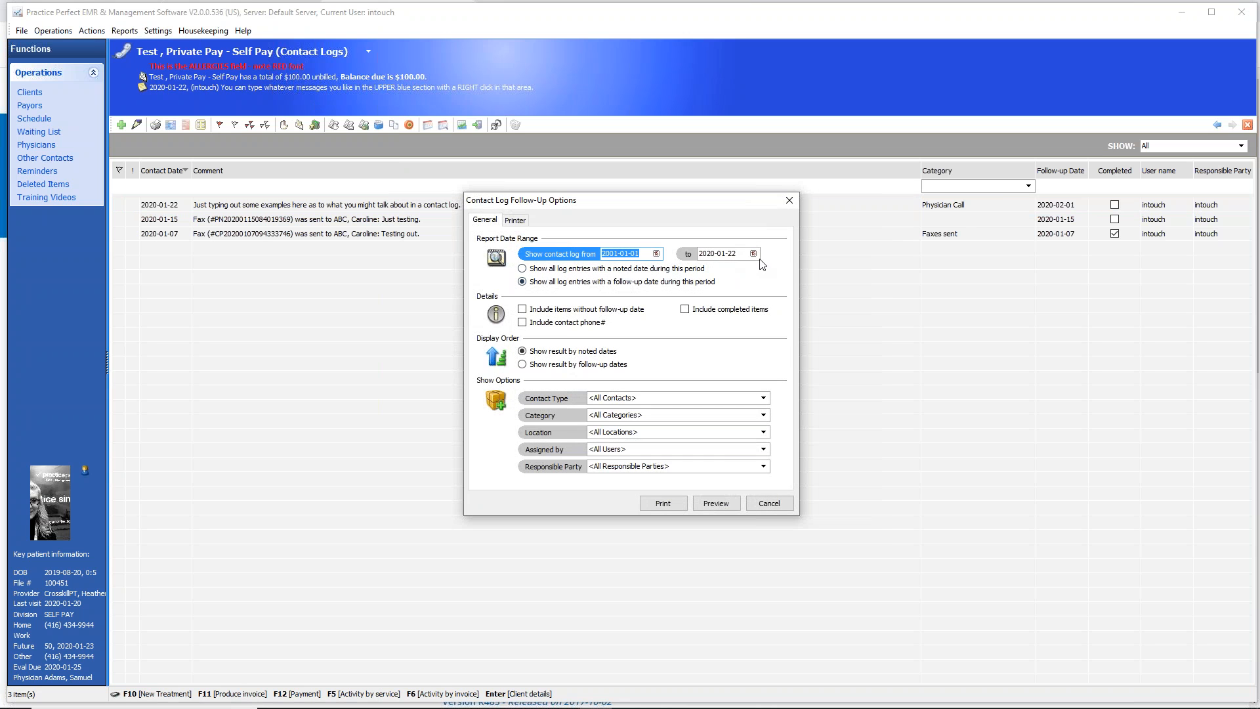
pyautogui.click(753, 254)
pyautogui.click(754, 254)
pyautogui.click(754, 254)
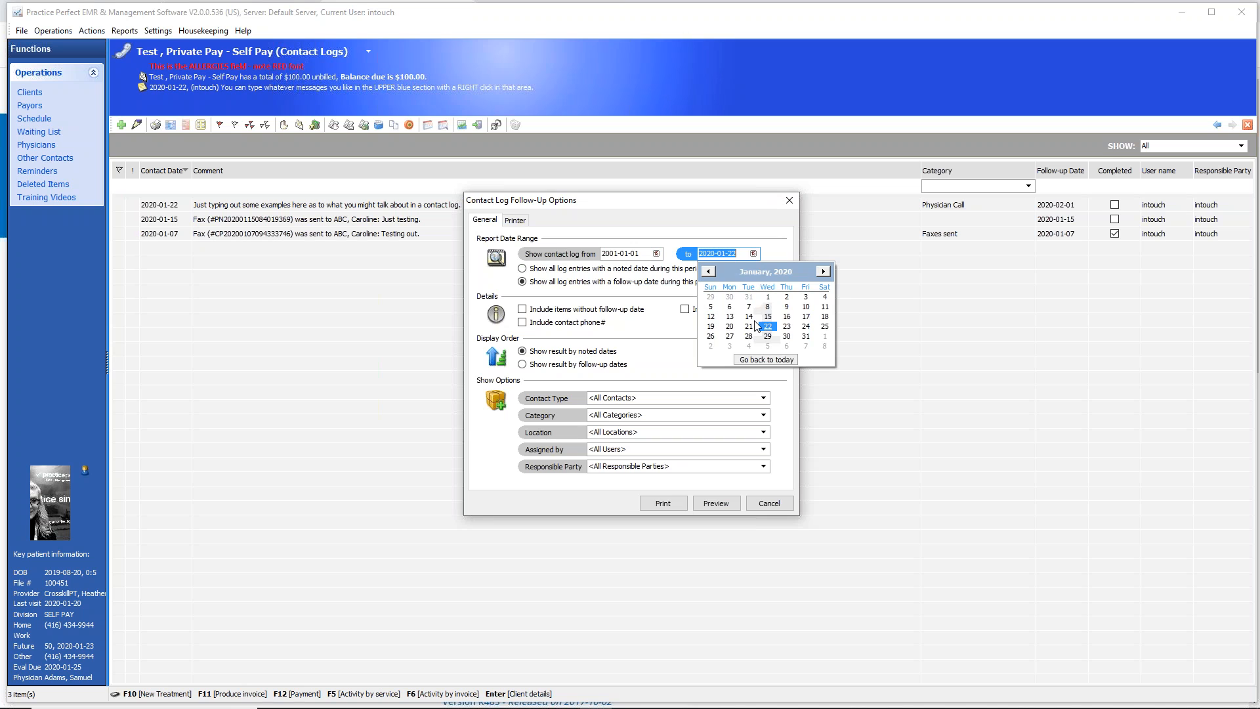
pyautogui.click(825, 336)
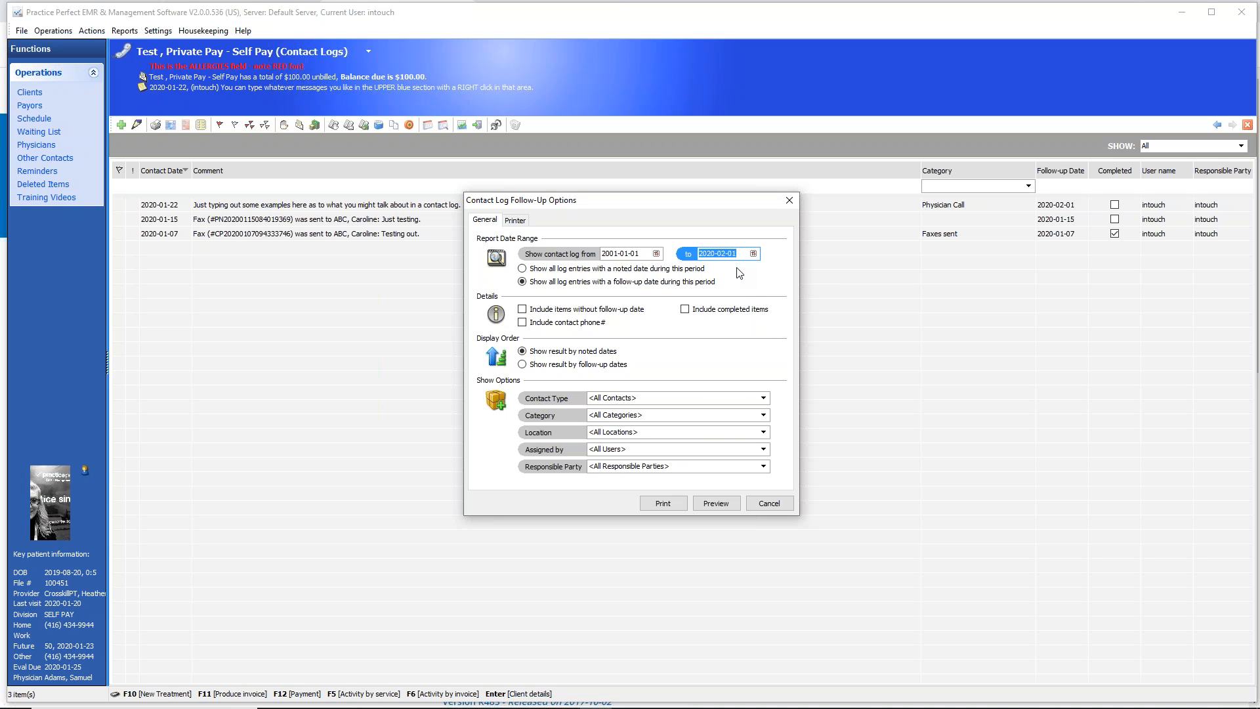
# Look through the category filter choices of the follow-up report without picking one.
pyautogui.click(764, 416)
pyautogui.click(764, 416)
pyautogui.click(764, 416)
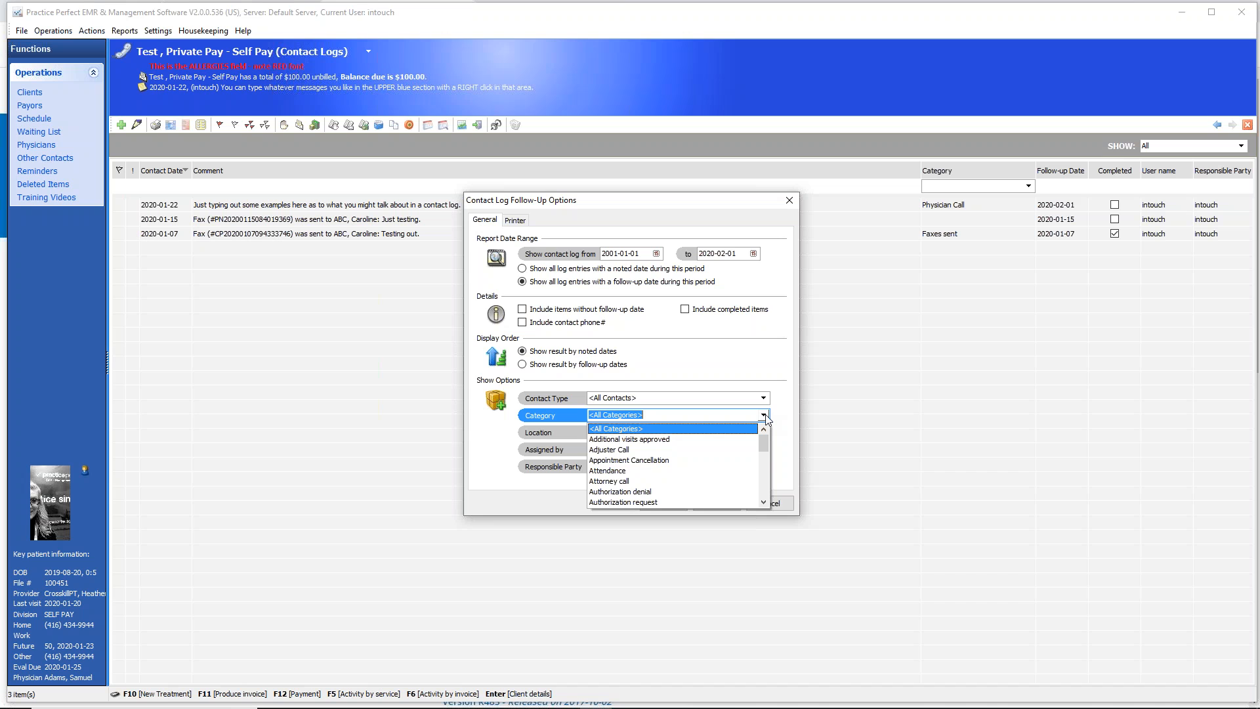
pyautogui.moveTo(765, 452); pyautogui.dragTo(765, 498)
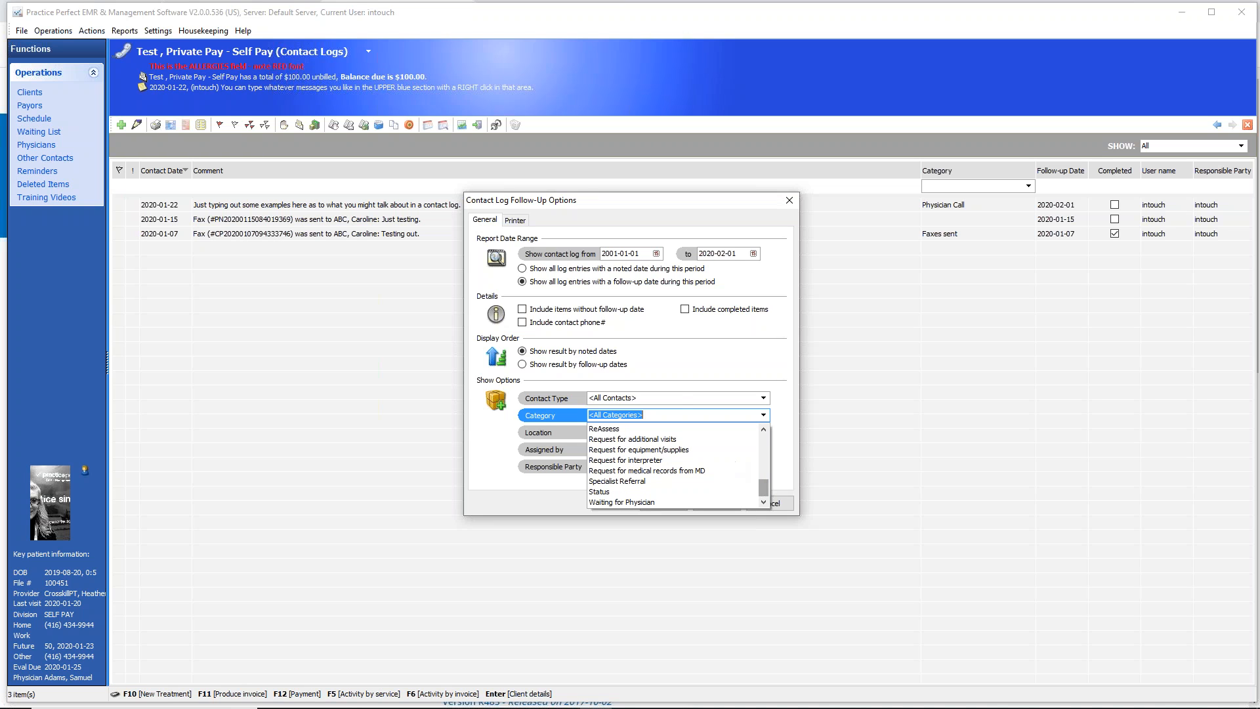
pyautogui.click(678, 398)
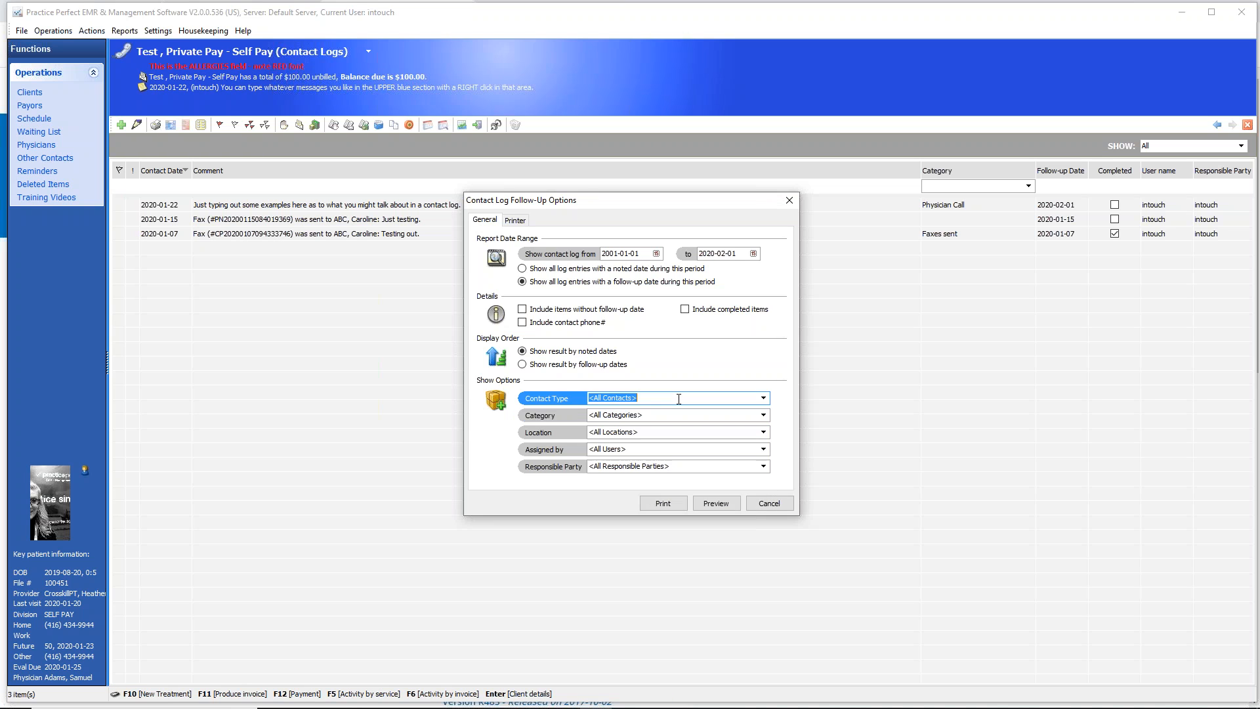
# Limit the follow-up report to the responsible party with the intouch login and preview the report.
pyautogui.click(762, 465)
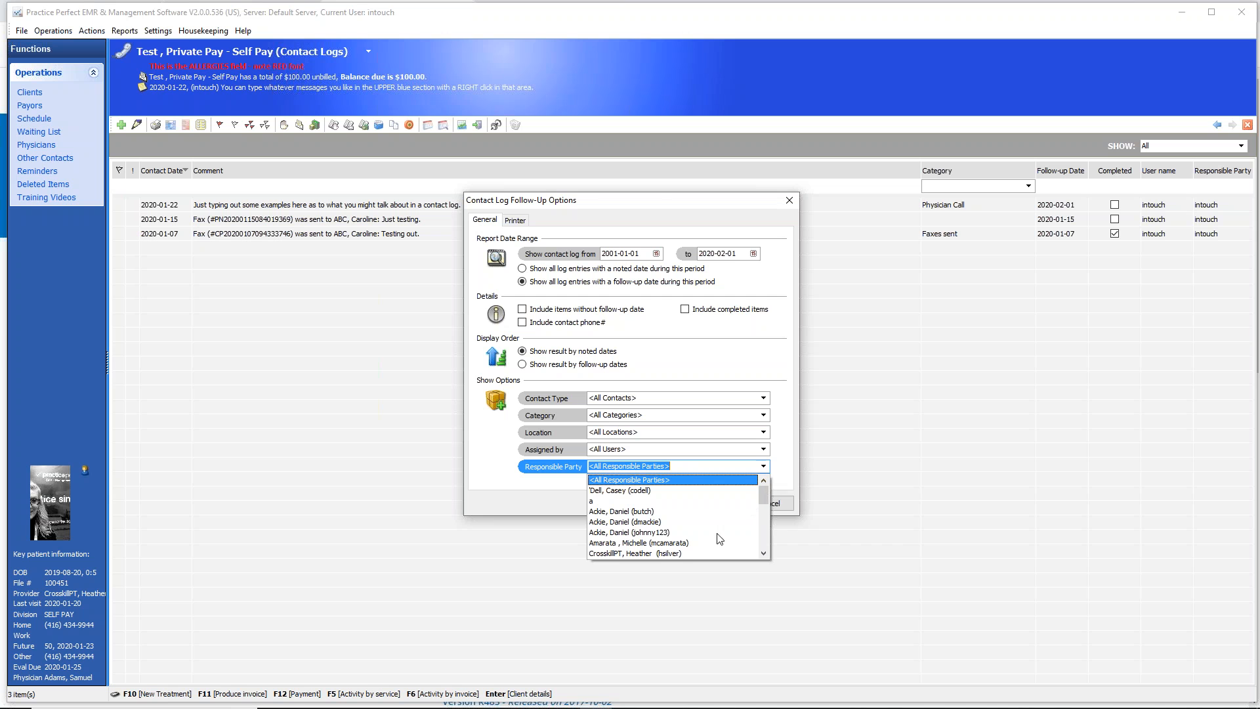
pyautogui.click(763, 553)
pyautogui.click(763, 553)
pyautogui.click(682, 542)
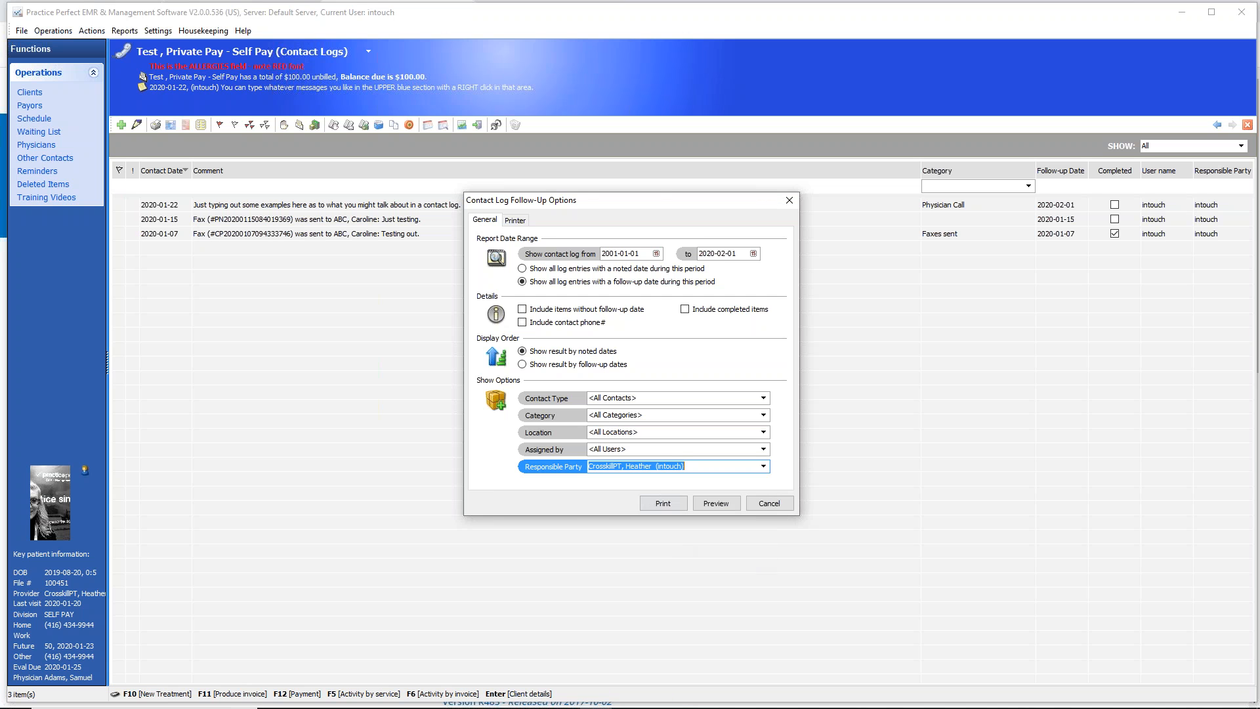
pyautogui.click(716, 503)
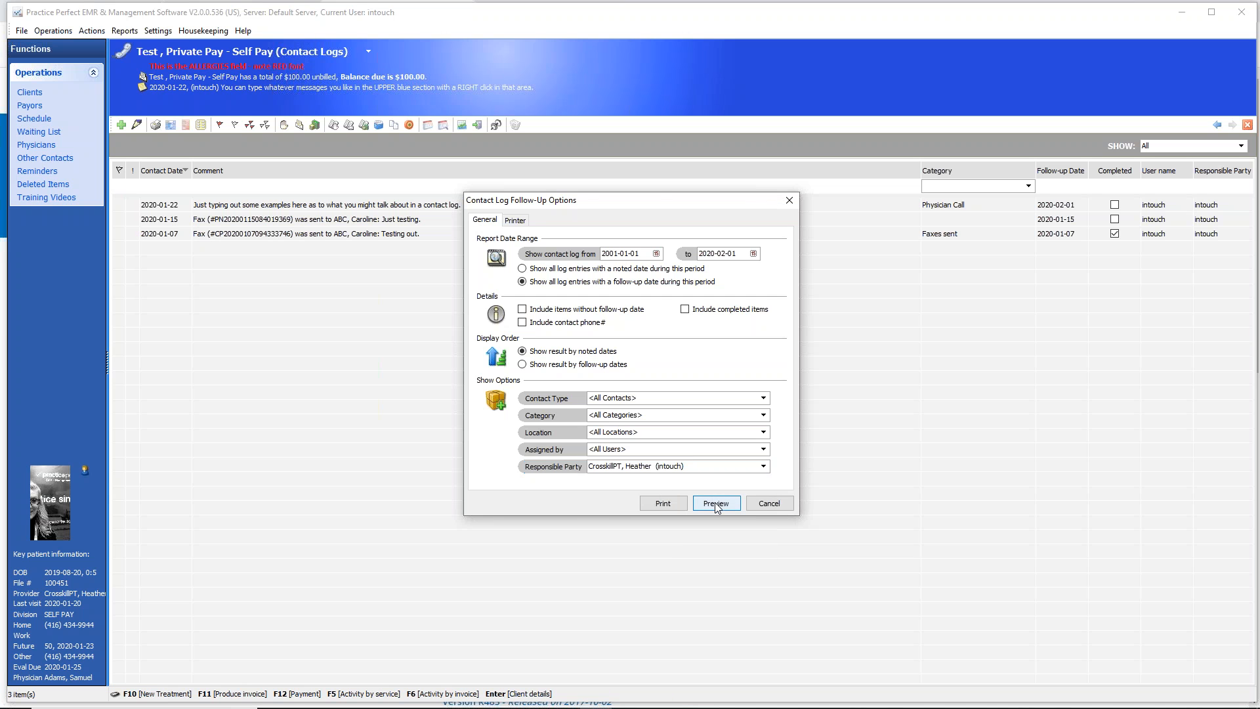
# Review the test client's entries and follow-up dates on the report's second page, and close the preview and report options.
pyautogui.scroll(-5, 796, 401)
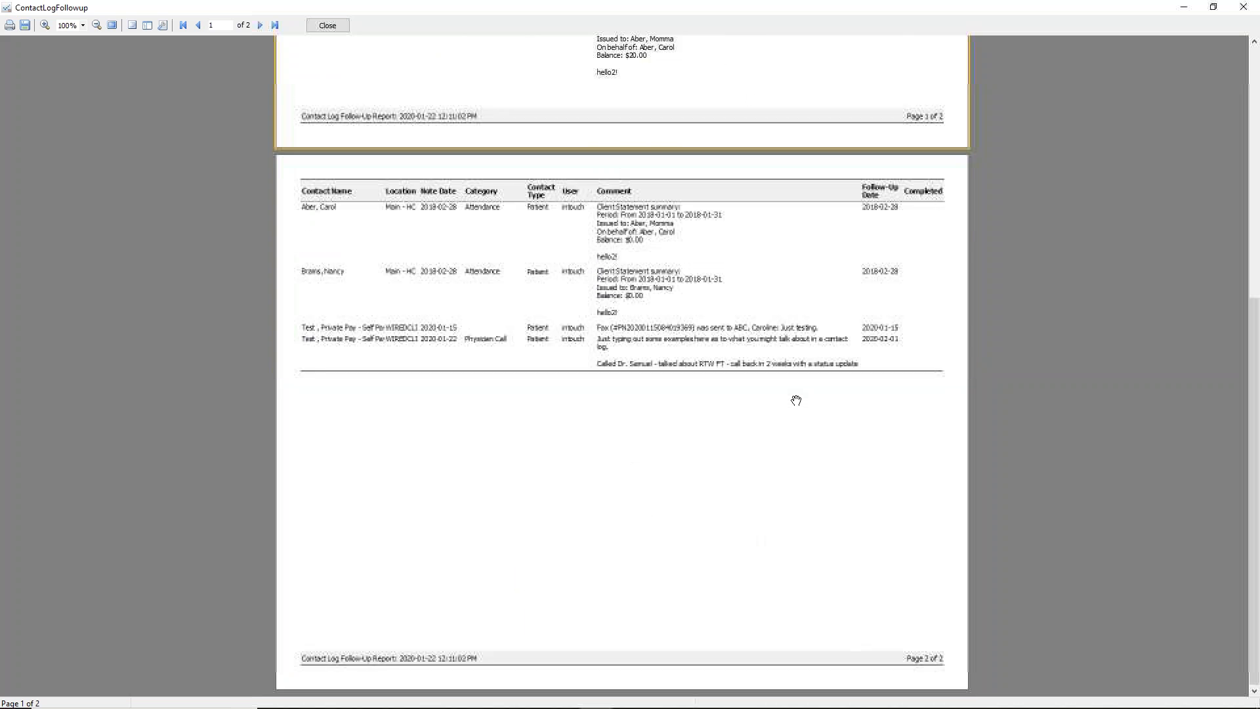
pyautogui.scroll(-2, 796, 405)
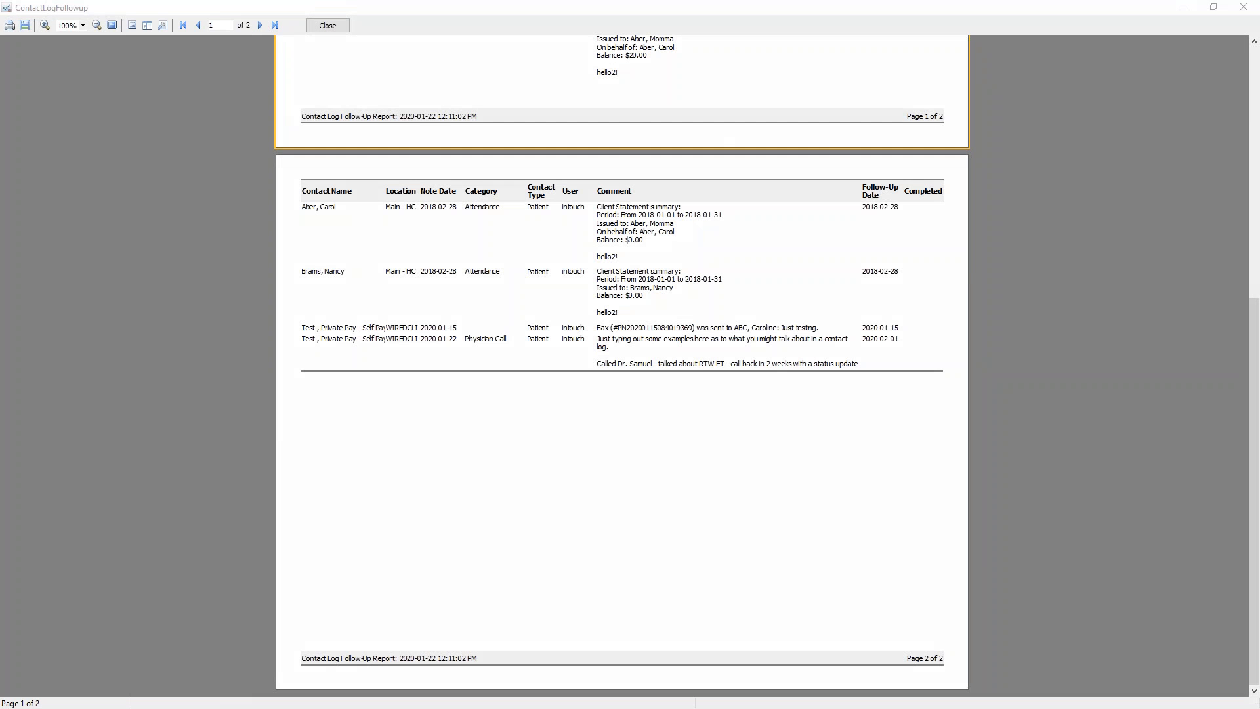
pyautogui.moveTo(898, 321)
pyautogui.mouseDown()
pyautogui.moveTo(640, 287)
pyautogui.moveTo(295, 351)
pyautogui.moveTo(720, 415)
pyautogui.moveTo(875, 314)
pyautogui.mouseUp()
pyautogui.moveTo(614, 369); pyautogui.dragTo(664, 345)
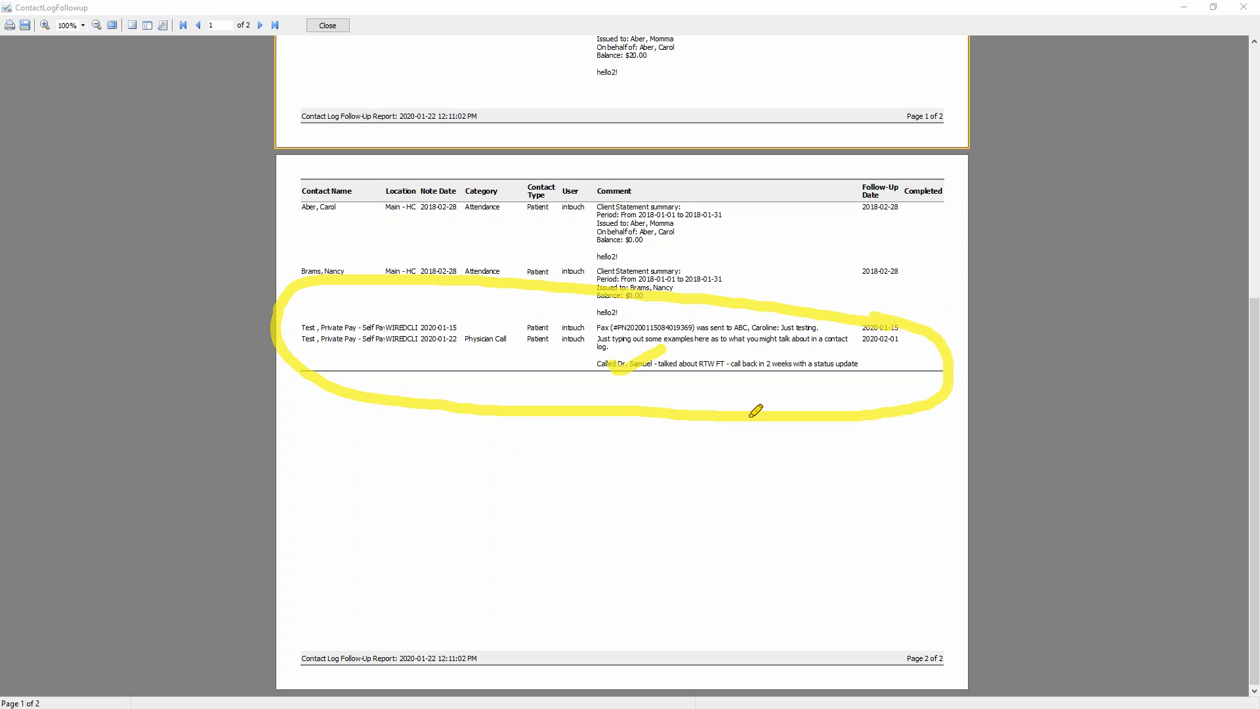
pyautogui.moveTo(872, 324)
pyautogui.mouseDown()
pyautogui.moveTo(857, 330)
pyautogui.moveTo(872, 301)
pyautogui.moveTo(869, 315)
pyautogui.mouseUp()
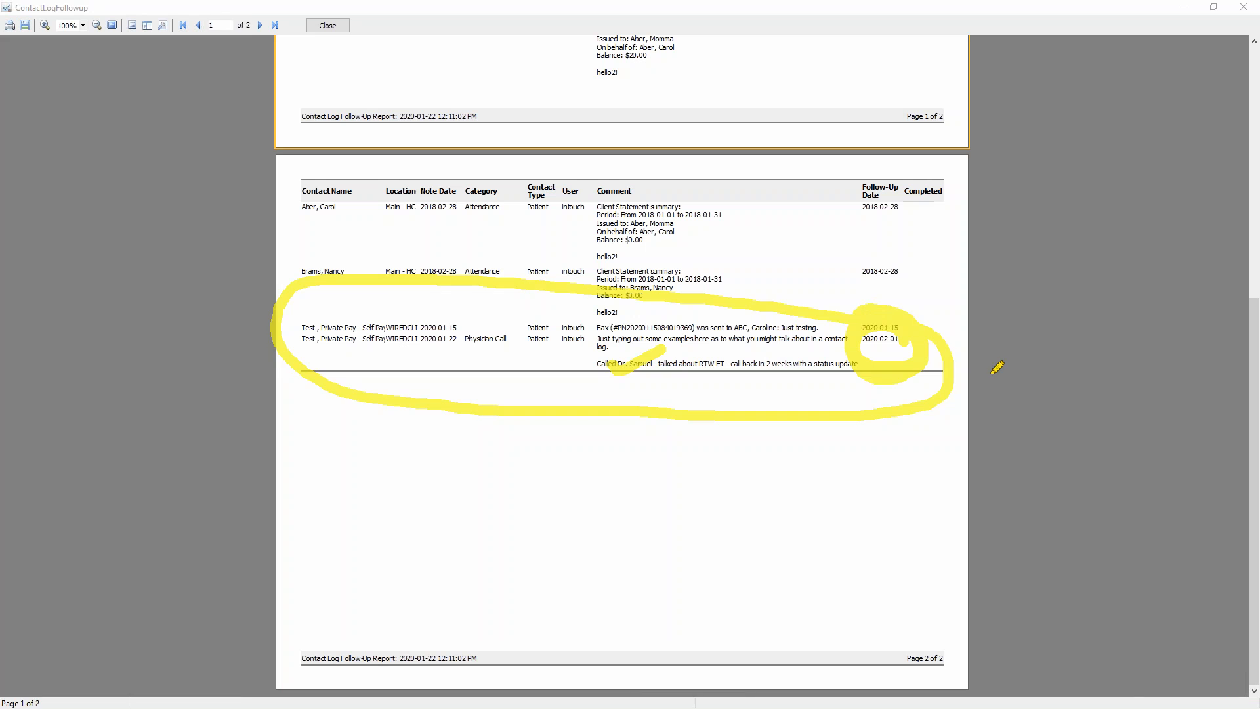
pyautogui.press('Escape')
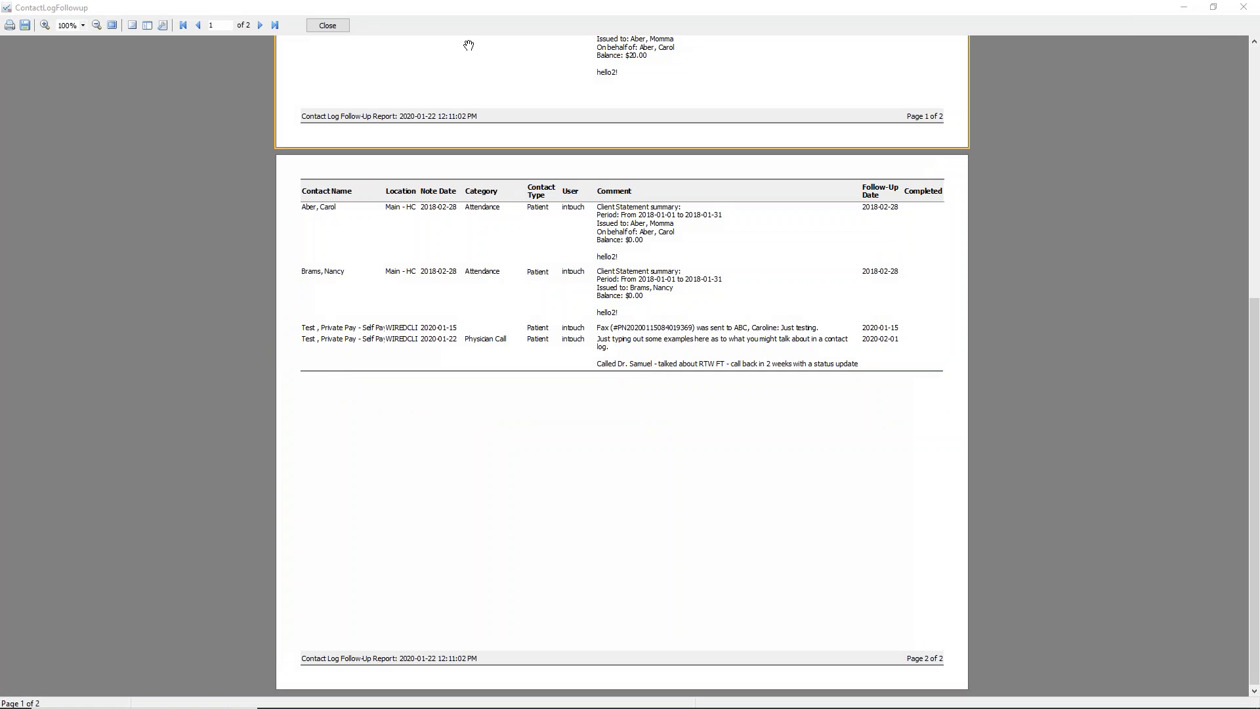
pyautogui.click(328, 25)
pyautogui.click(789, 201)
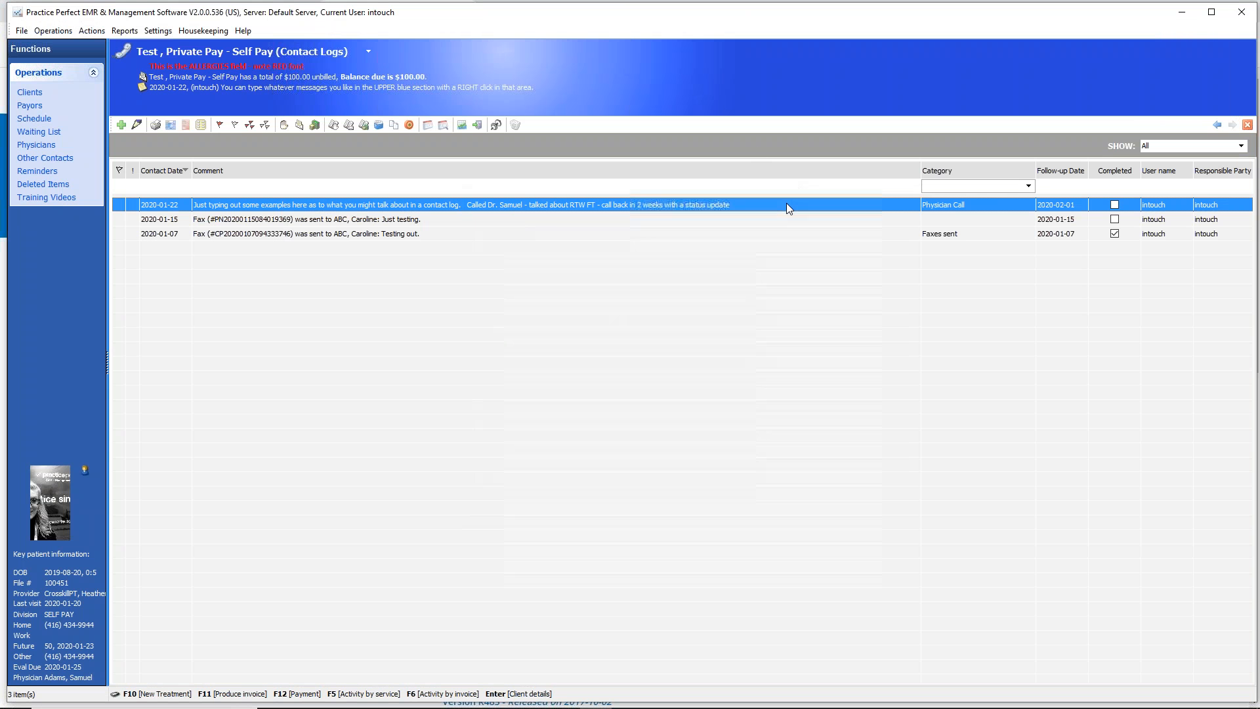
# Return to the schedule, reopen the Private Pay client's contact logs and flag the 2020-01-22 Physician Call entry.
pyautogui.click(1217, 124)
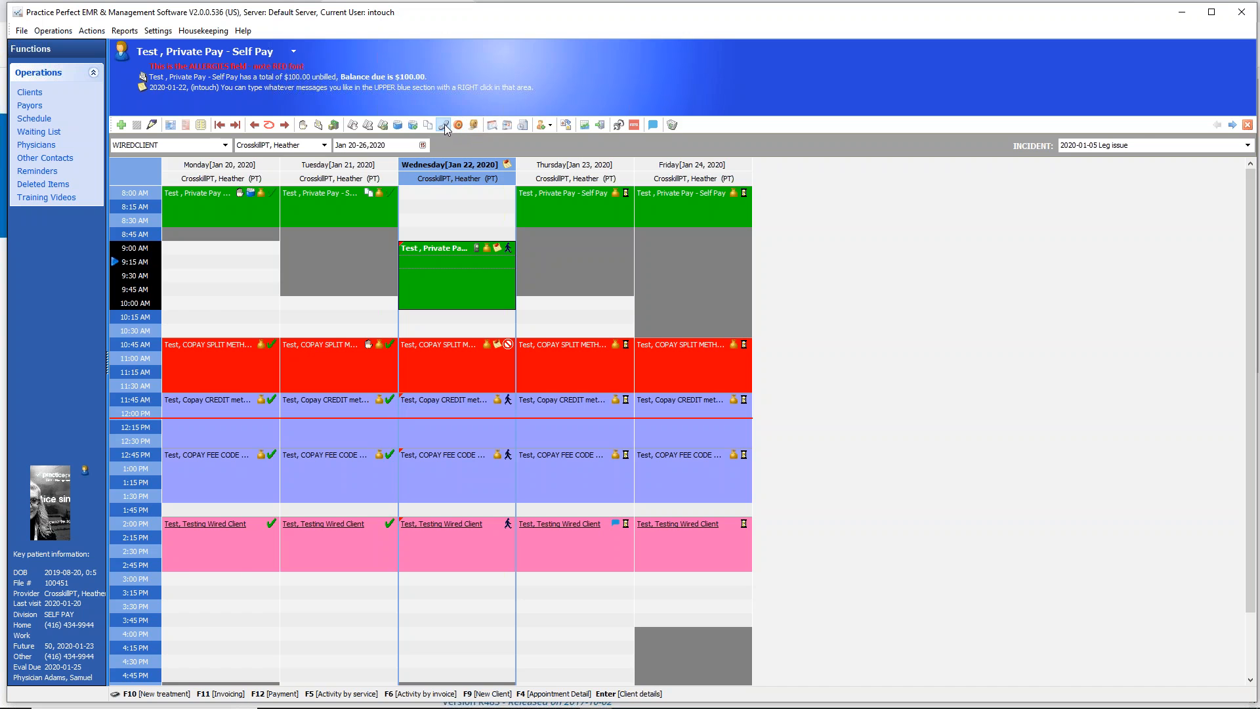
pyautogui.click(444, 124)
pyautogui.click(119, 204)
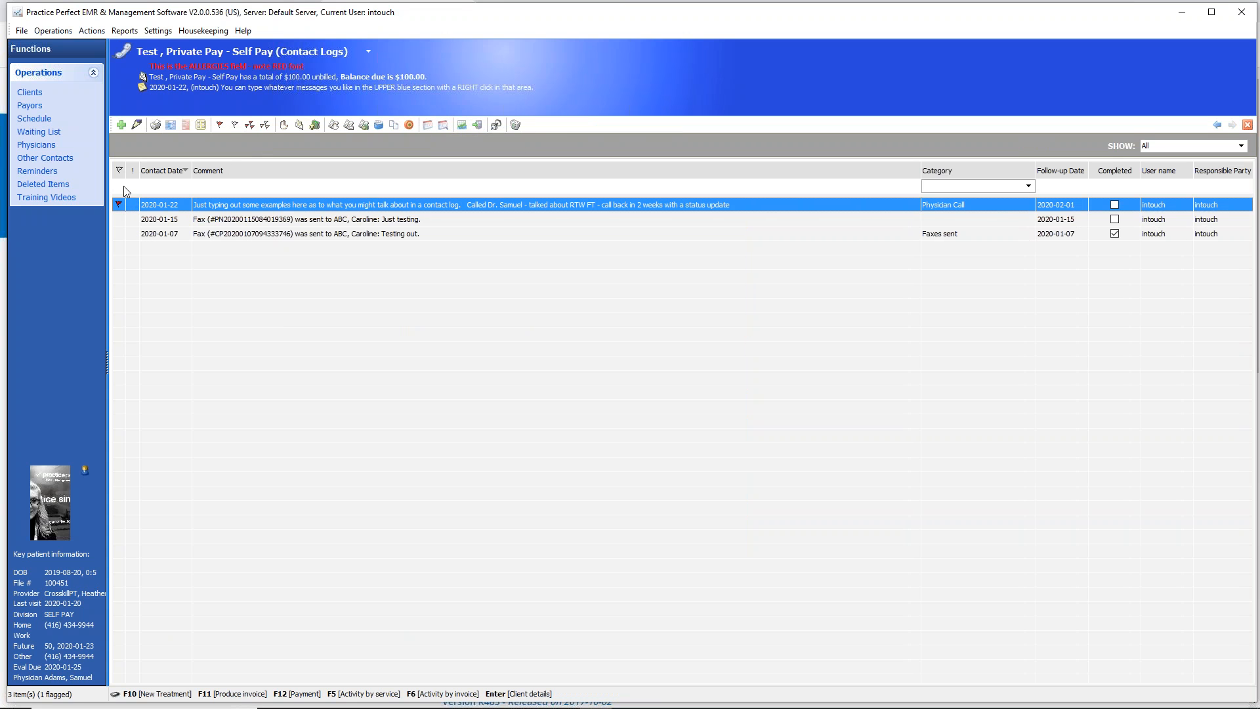
# Edit the flagged Physician Call entry and add the line "'hdshlshdfglkhlksdjfglkhsdflgsdfg" at the end of its comment.
pyautogui.click(136, 124)
pyautogui.click(593, 368)
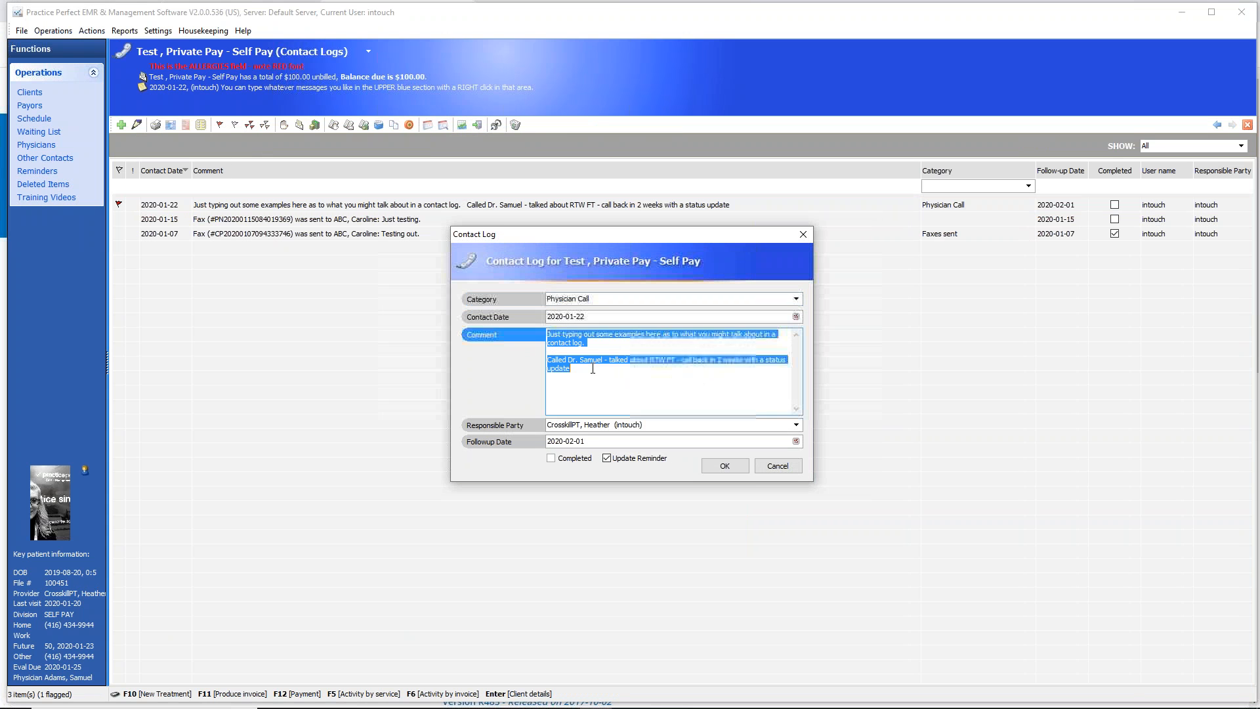
pyautogui.click(594, 369)
pyautogui.write("'hdshlshdfglkhlksdjfglkhsdflgsdfg")
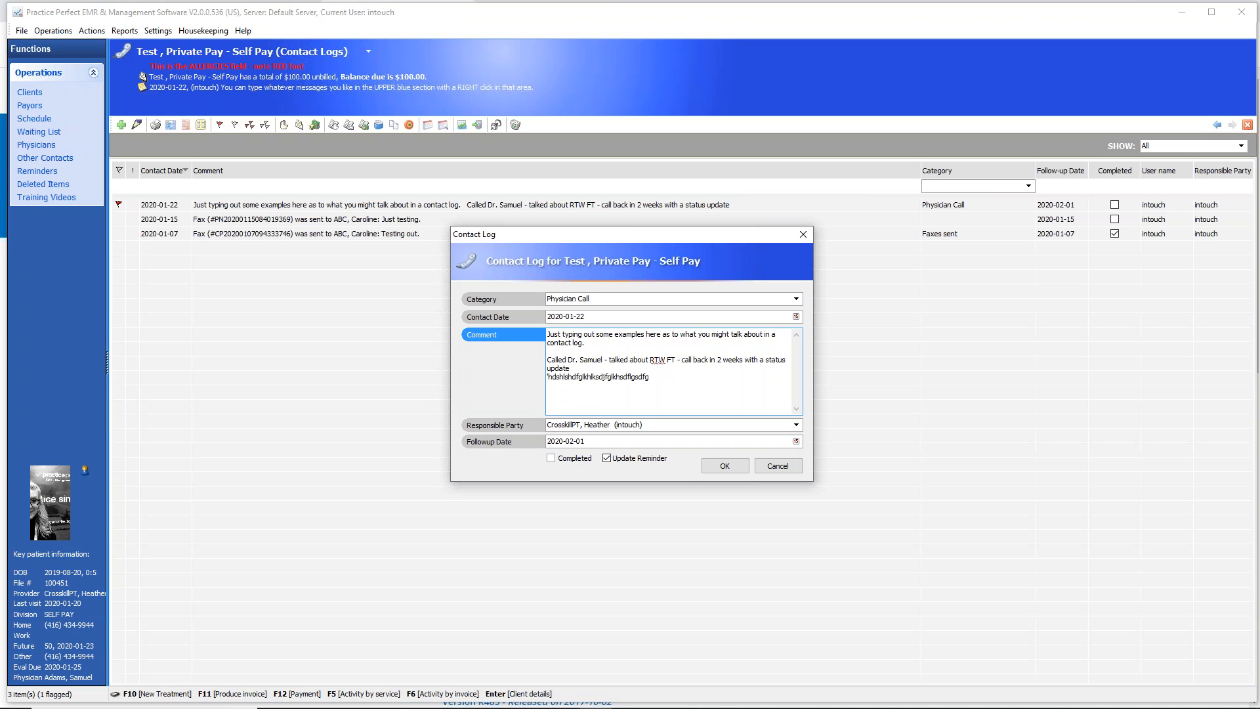
# Mark the Physician Call entry as Completed, turn off Update Reminder and save the entry.
pyautogui.click(626, 426)
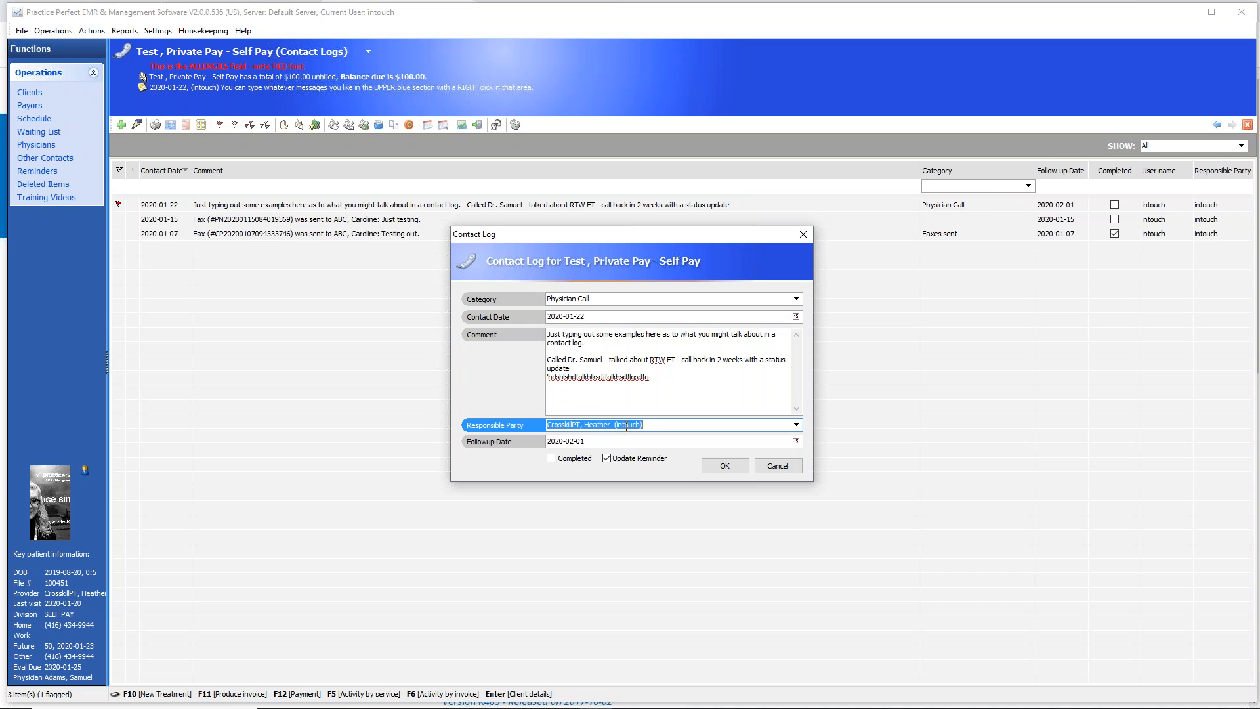
pyautogui.click(600, 442)
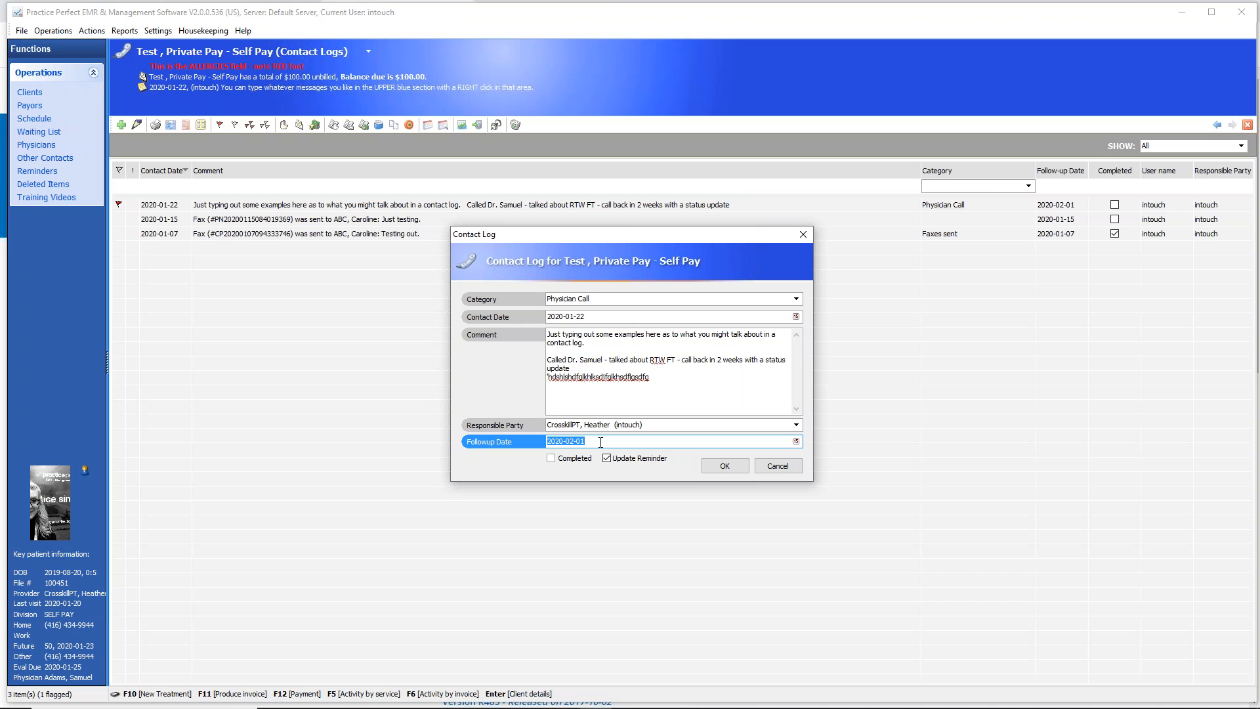
pyautogui.click(555, 458)
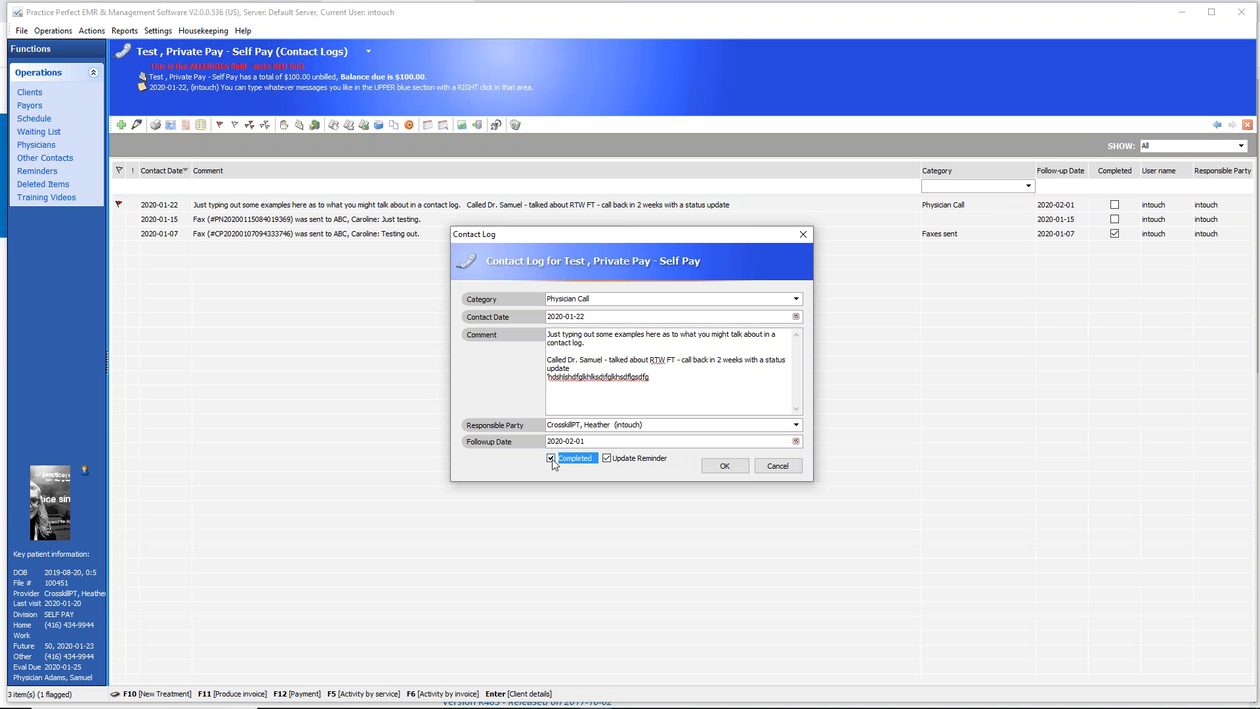
pyautogui.click(606, 459)
pyautogui.click(722, 468)
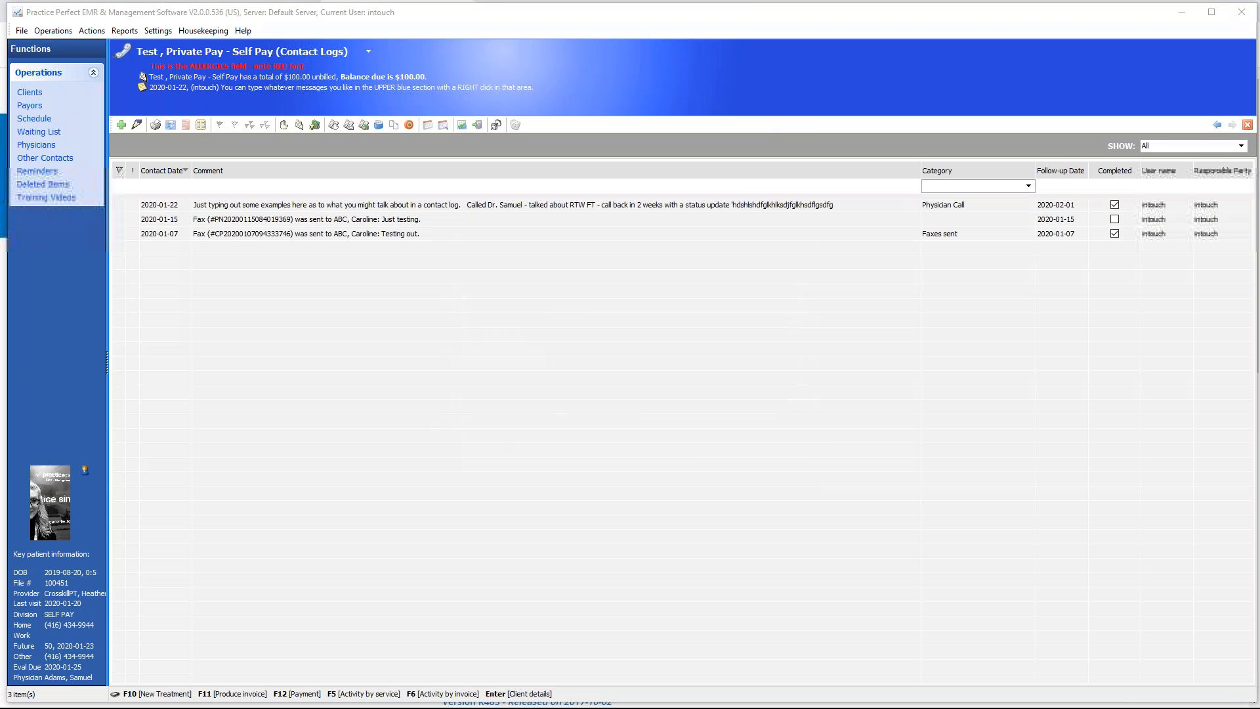
pyautogui.moveTo(1139, 192)
pyautogui.mouseDown()
pyautogui.moveTo(1147, 213)
pyautogui.moveTo(1132, 187)
pyautogui.mouseUp()
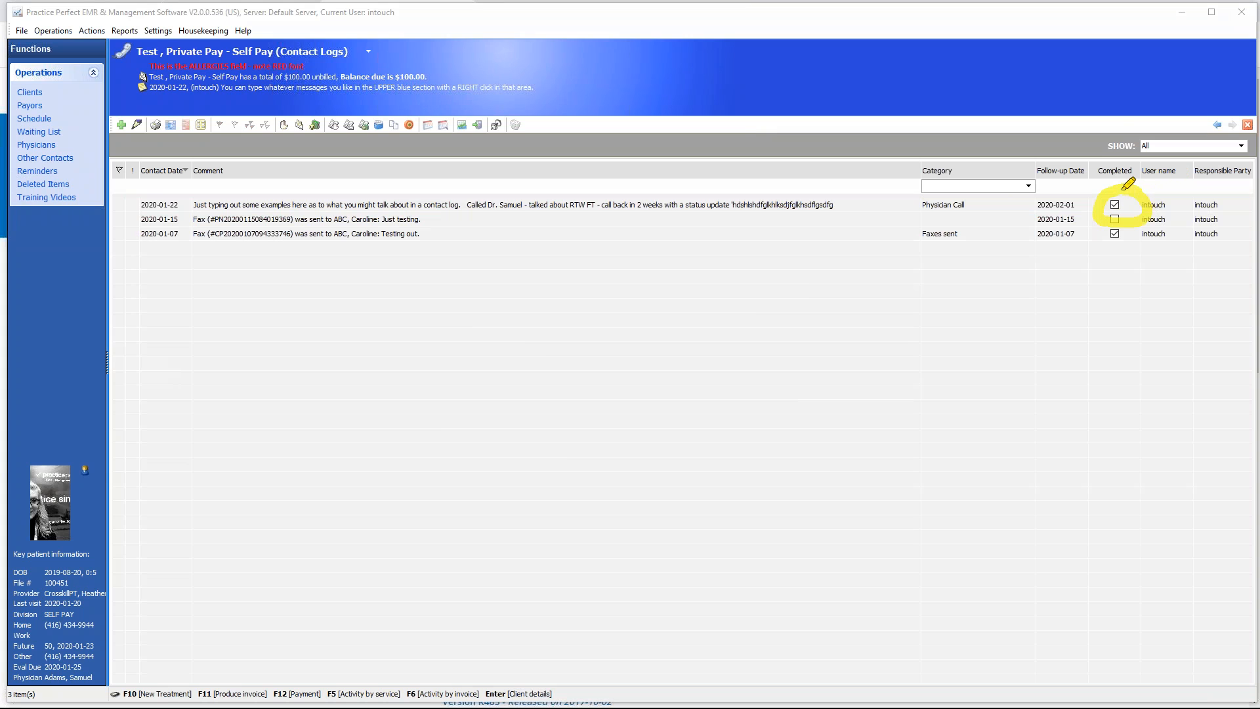
pyautogui.moveTo(1115, 113)
pyautogui.mouseDown()
pyautogui.moveTo(1116, 179)
pyautogui.moveTo(1147, 144)
pyautogui.mouseUp()
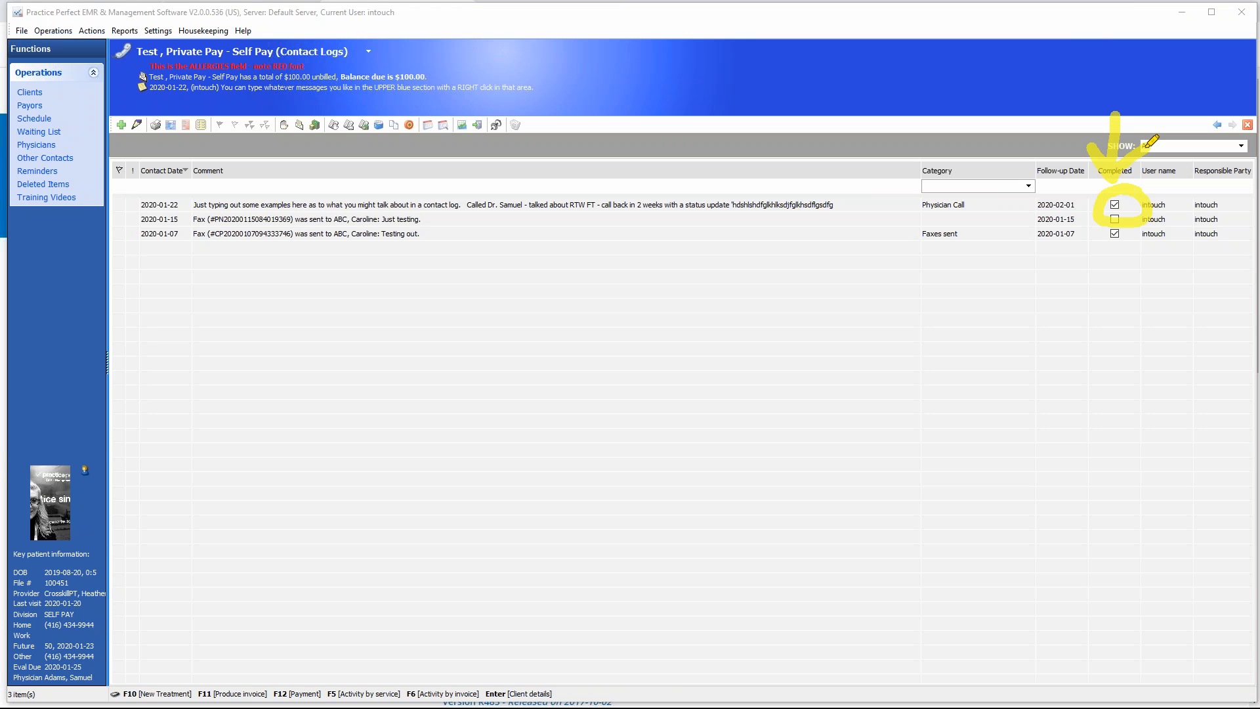
pyautogui.press('Escape')
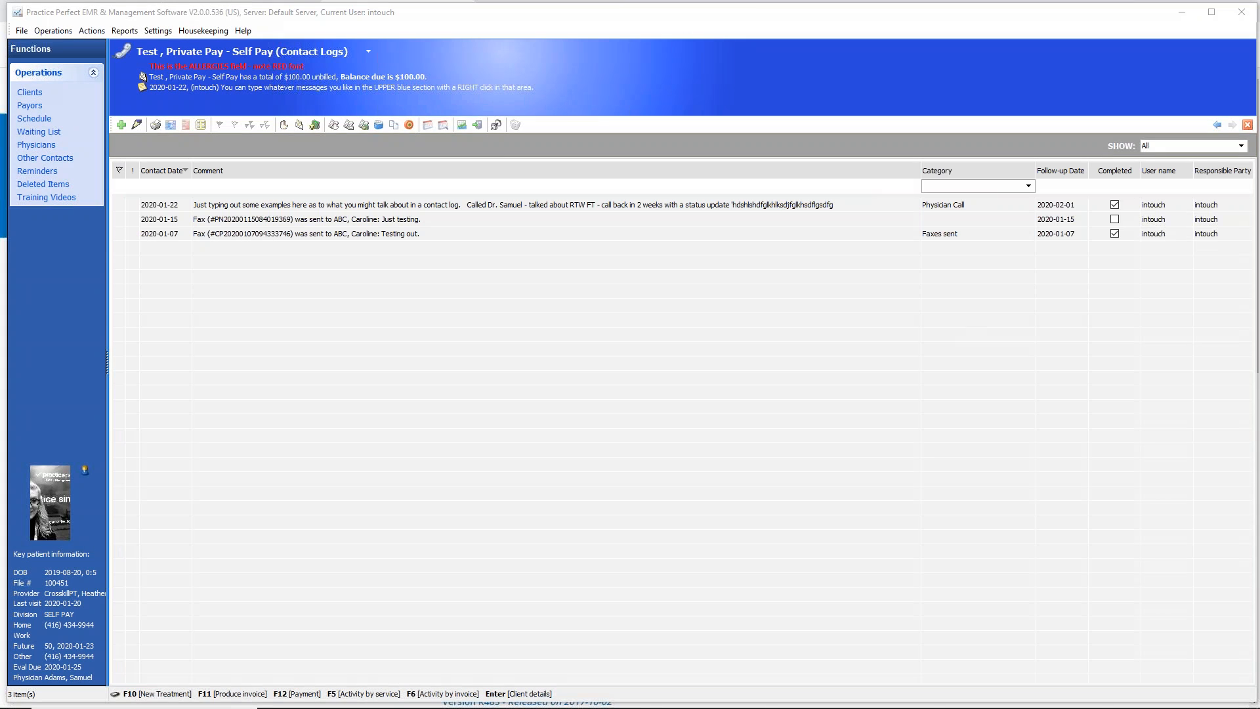
pyautogui.click(414, 226)
pyautogui.click(416, 236)
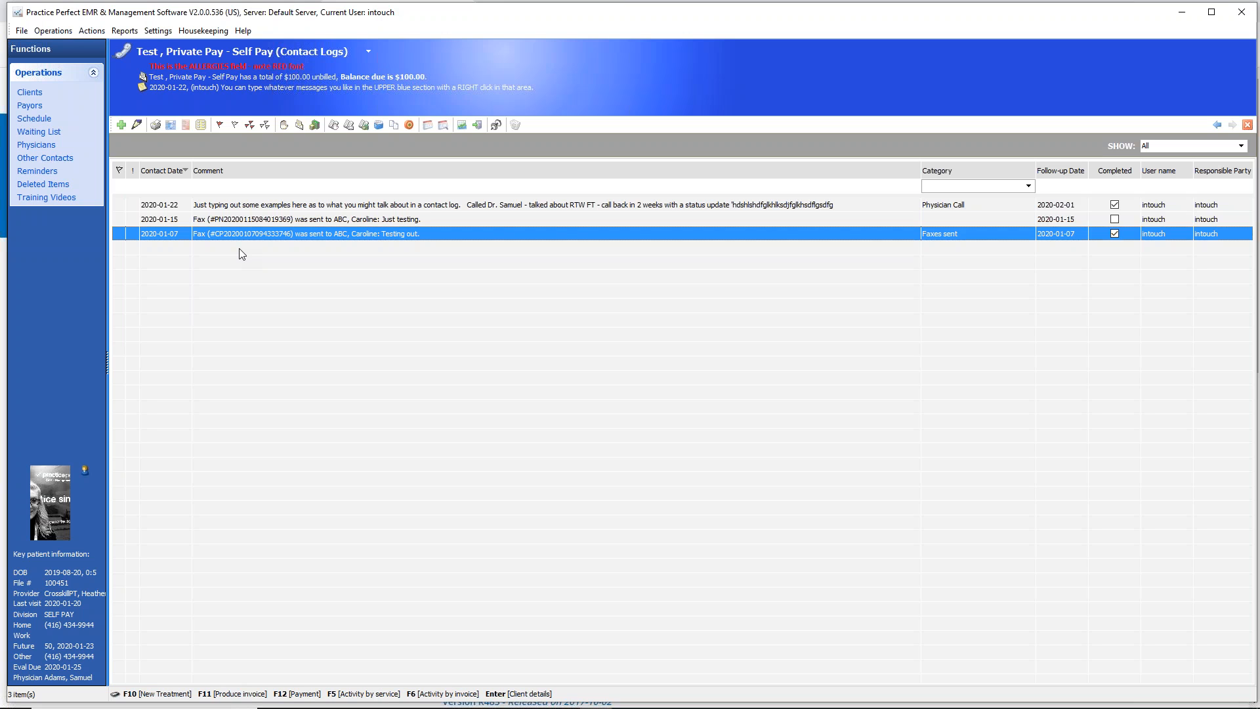
# Flag all three contact log entries and clear all the flags again.
pyautogui.click(119, 204)
pyautogui.click(119, 219)
pyautogui.click(119, 234)
pyautogui.click(265, 124)
# Return to the schedule and review the alerts and balance messages in the Private Pay client's header.
pyautogui.click(40, 119)
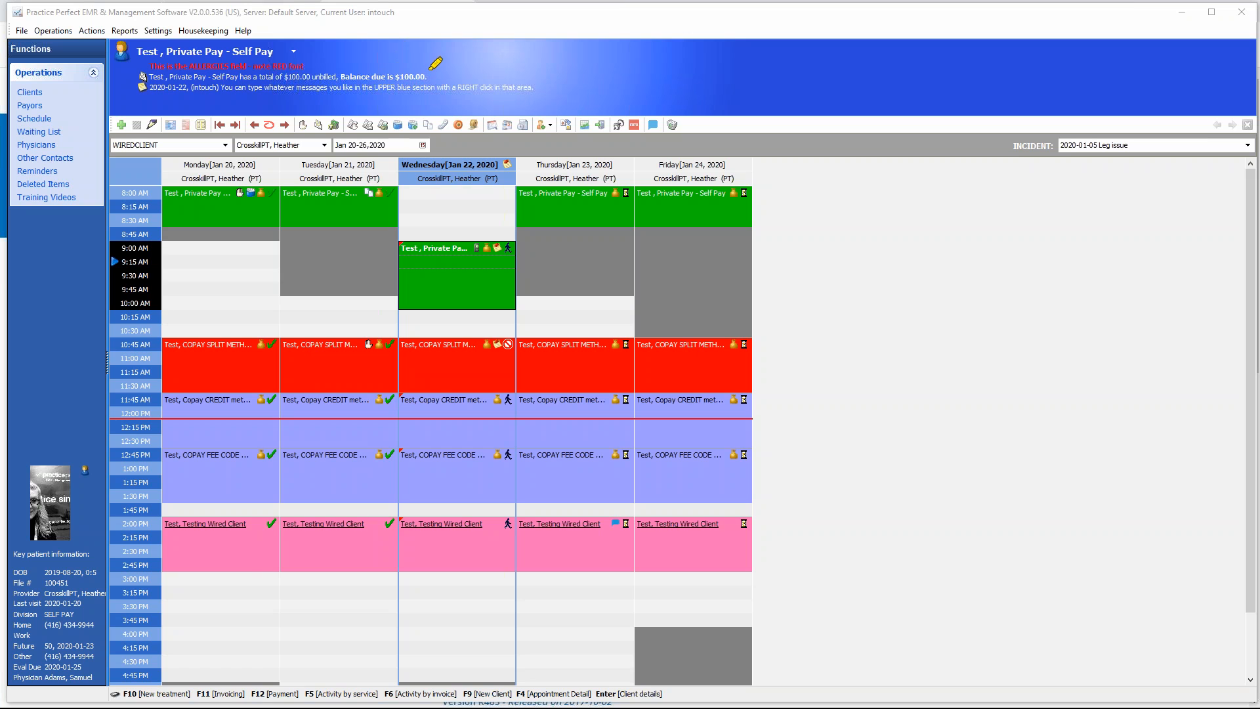
pyautogui.moveTo(425, 60)
pyautogui.mouseDown()
pyautogui.moveTo(387, 41)
pyautogui.moveTo(158, 19)
pyautogui.moveTo(341, 141)
pyautogui.moveTo(474, 47)
pyautogui.moveTo(391, 25)
pyautogui.mouseUp()
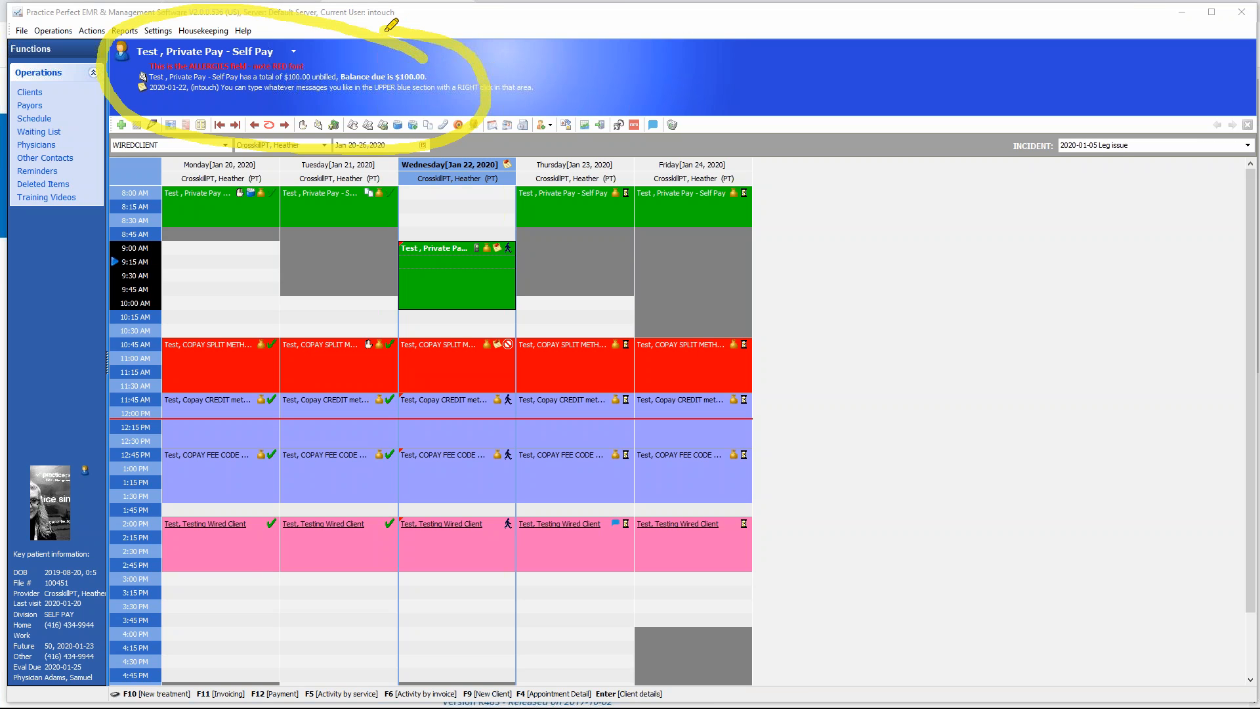
pyautogui.press('Escape')
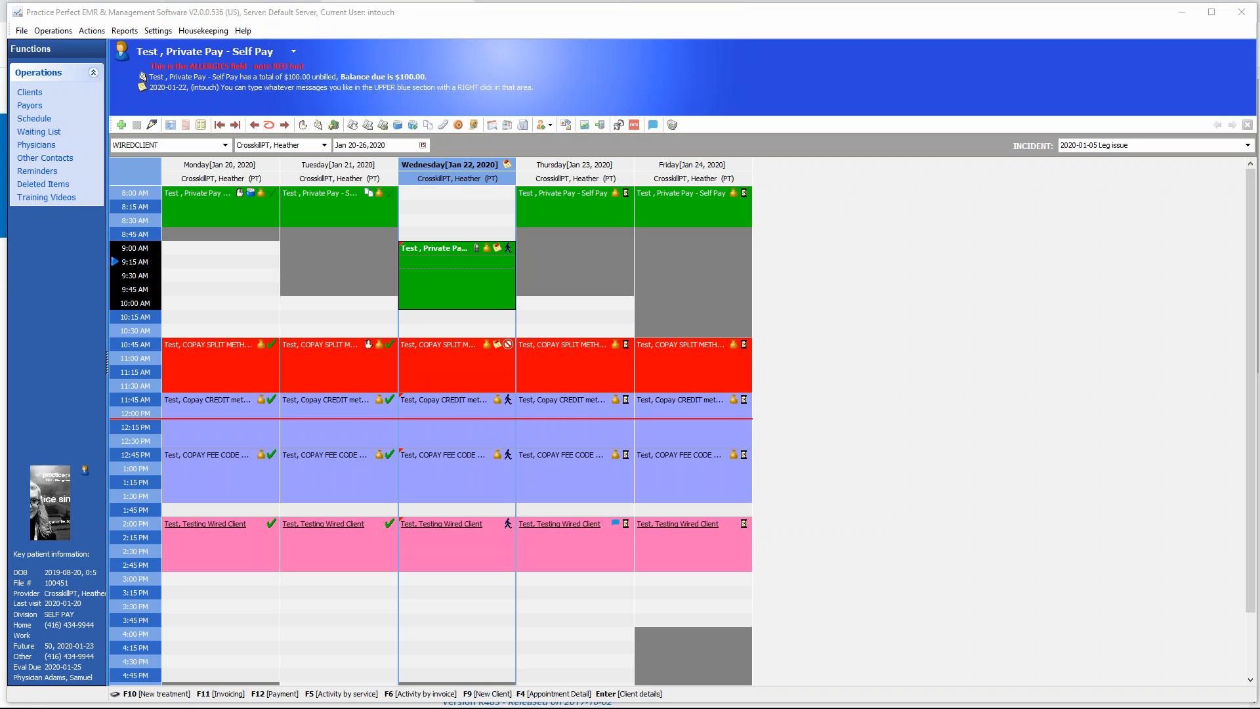
# Select Wednesday's COPAY SPLIT METHOD appointment and review the client's key patient information, such as phone, future visits and last visit.
pyautogui.click(456, 365)
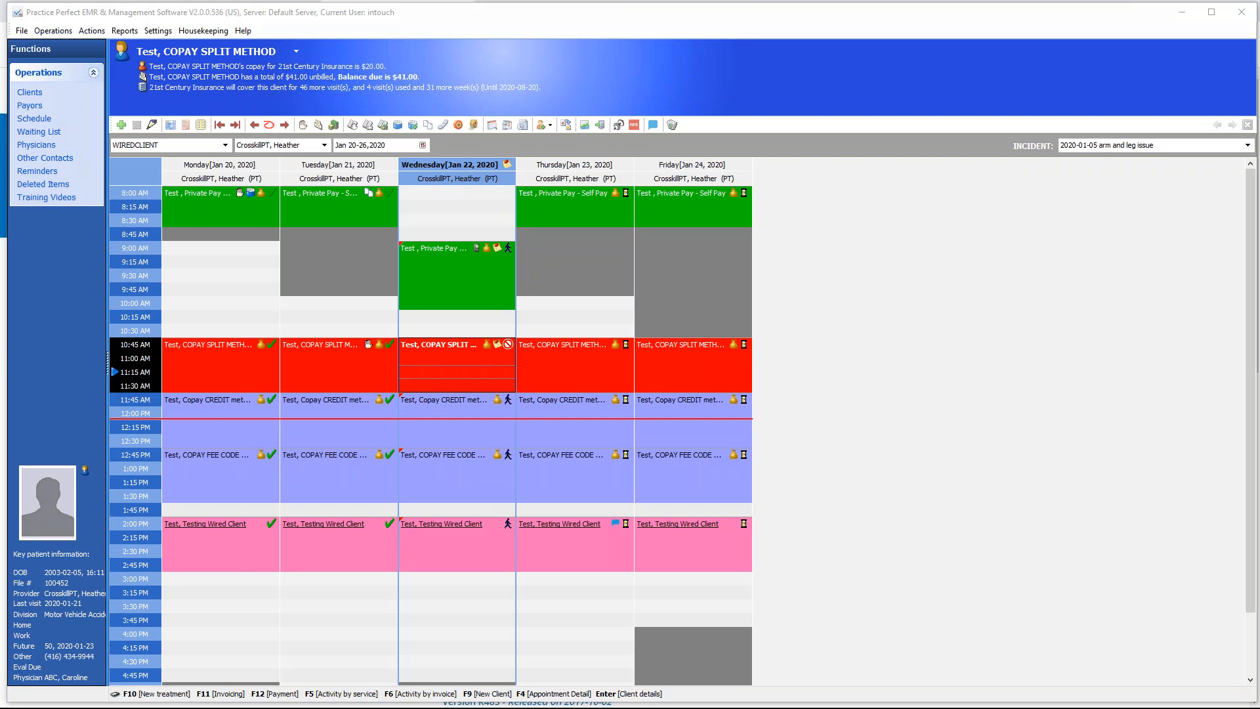
pyautogui.moveTo(14, 394)
pyautogui.mouseDown()
pyautogui.moveTo(157, 502)
pyautogui.moveTo(83, 701)
pyautogui.moveTo(30, 706)
pyautogui.mouseUp()
pyautogui.moveTo(234, 383)
pyautogui.mouseDown()
pyautogui.moveTo(139, 451)
pyautogui.moveTo(135, 484)
pyautogui.moveTo(207, 476)
pyautogui.mouseUp()
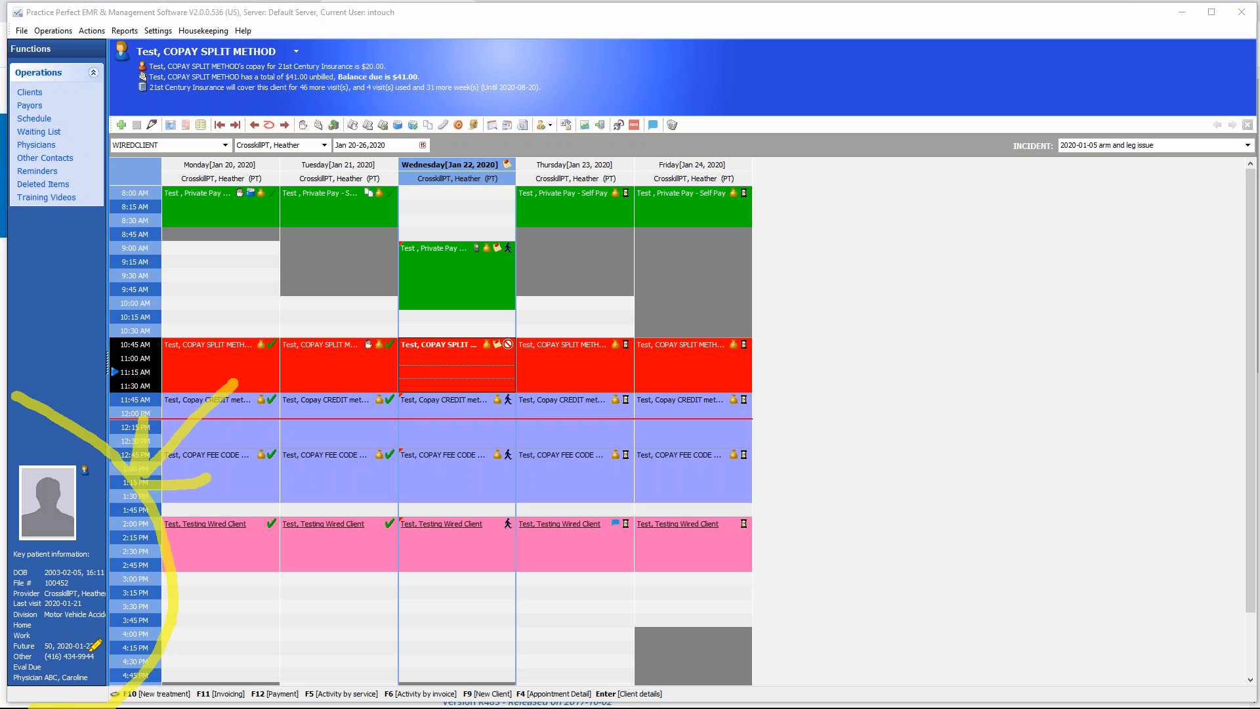
pyautogui.moveTo(98, 650)
pyautogui.mouseDown()
pyautogui.moveTo(92, 664)
pyautogui.moveTo(140, 624)
pyautogui.mouseUp()
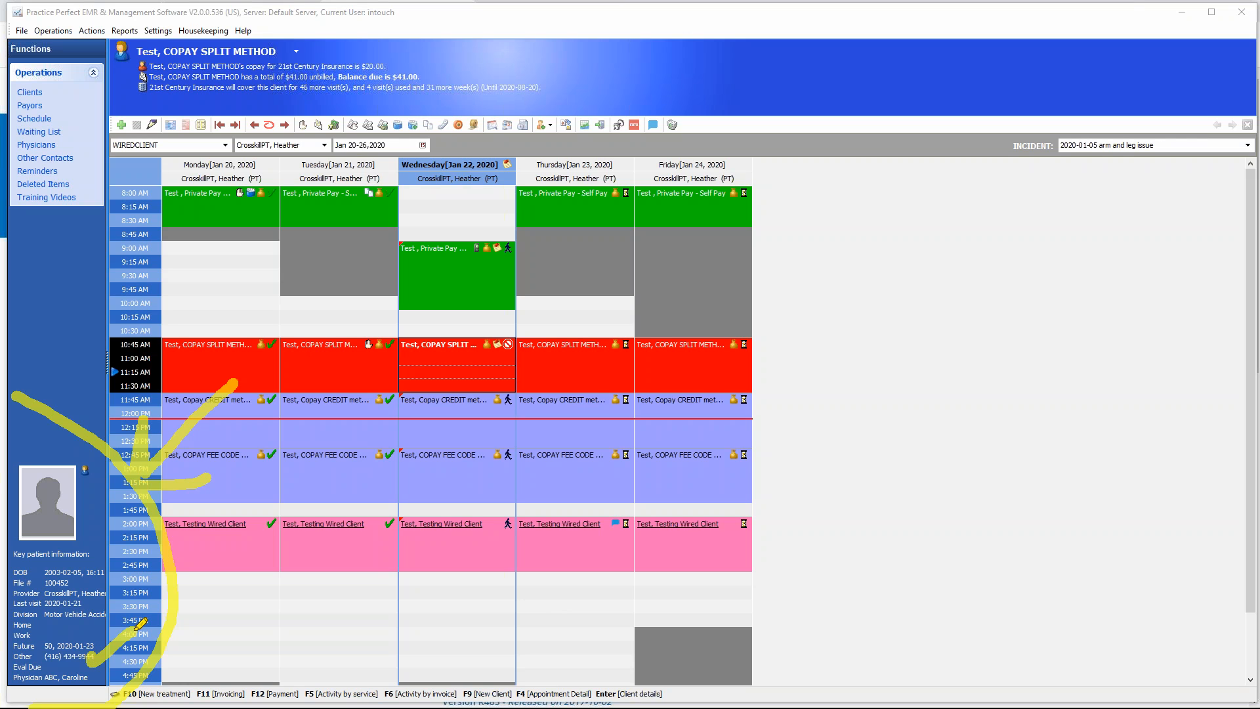
pyautogui.moveTo(44, 646); pyautogui.dragTo(103, 622)
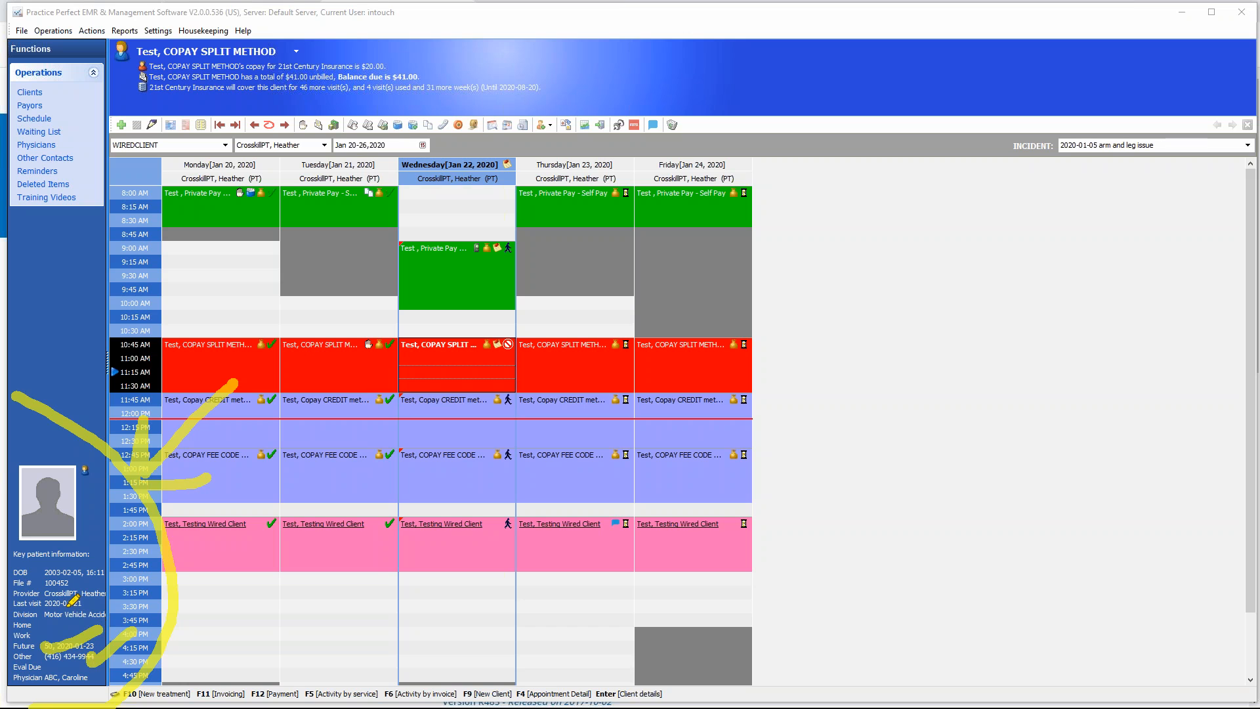
pyautogui.moveTo(62, 618)
pyautogui.mouseDown()
pyautogui.moveTo(113, 603)
pyautogui.moveTo(108, 592)
pyautogui.mouseUp()
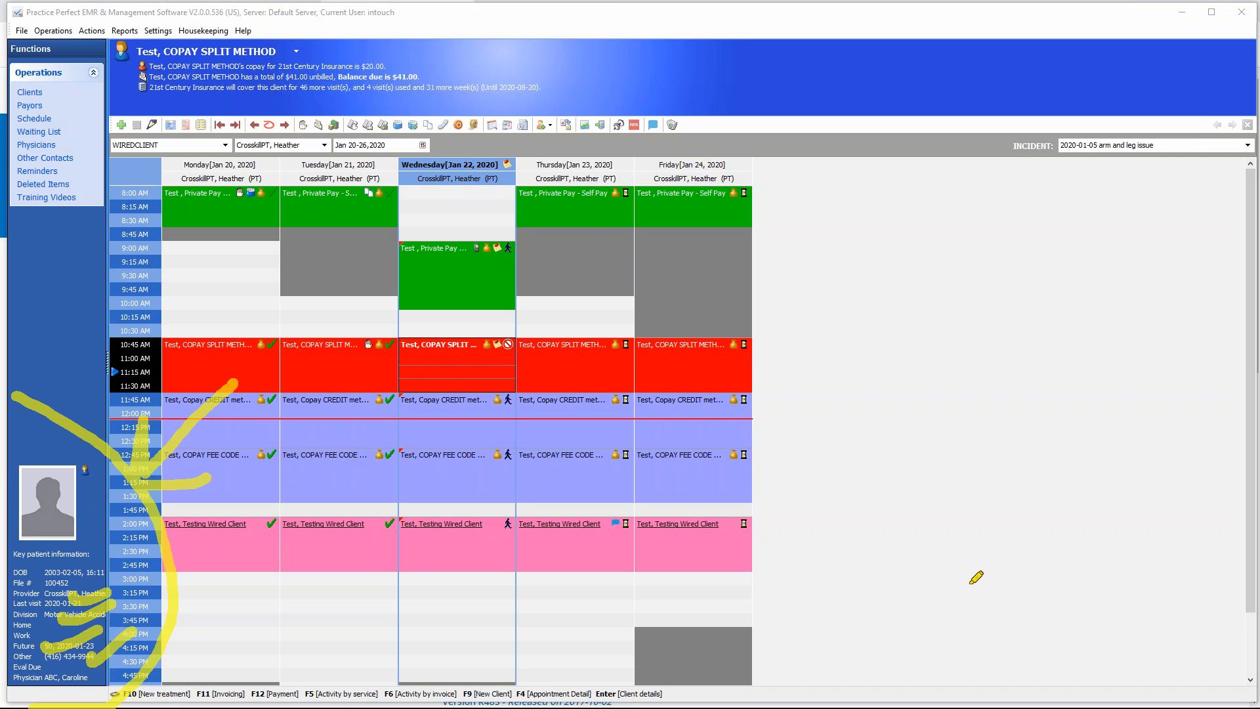
pyautogui.press('Escape')
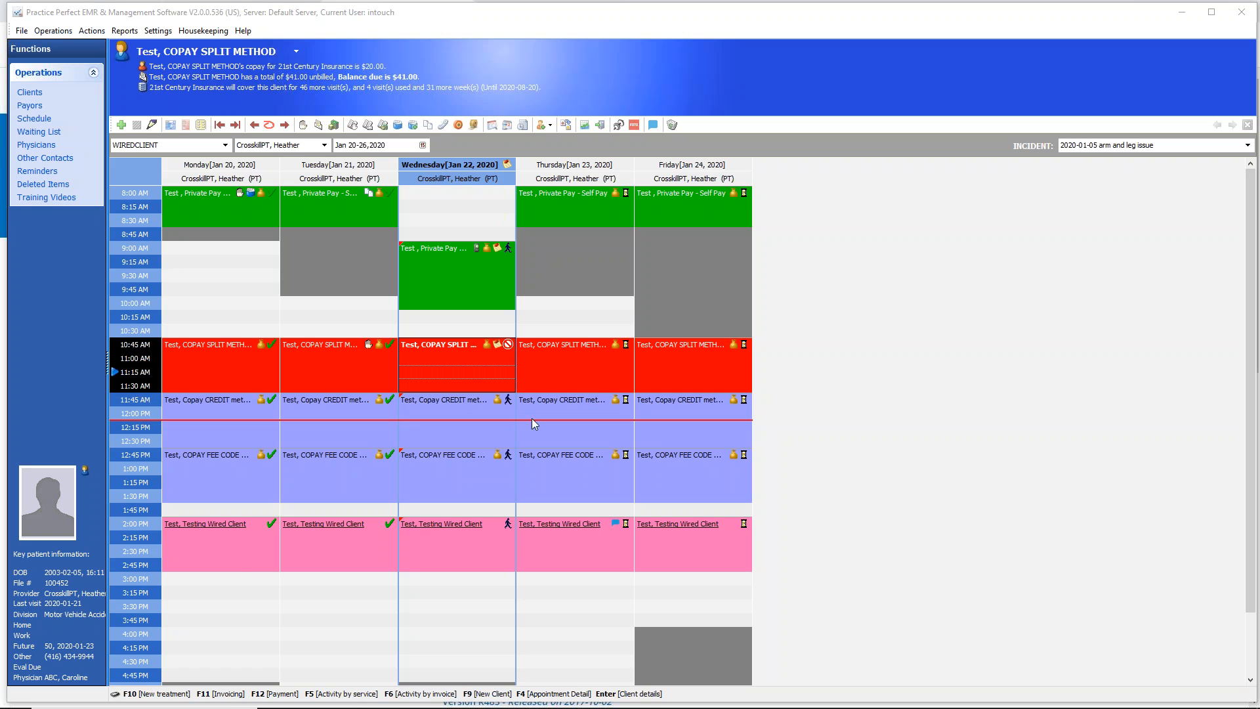
# Select the Private Pay client's Wednesday 9:00 AM appointment and open its SOAP treatment note.
pyautogui.click(455, 283)
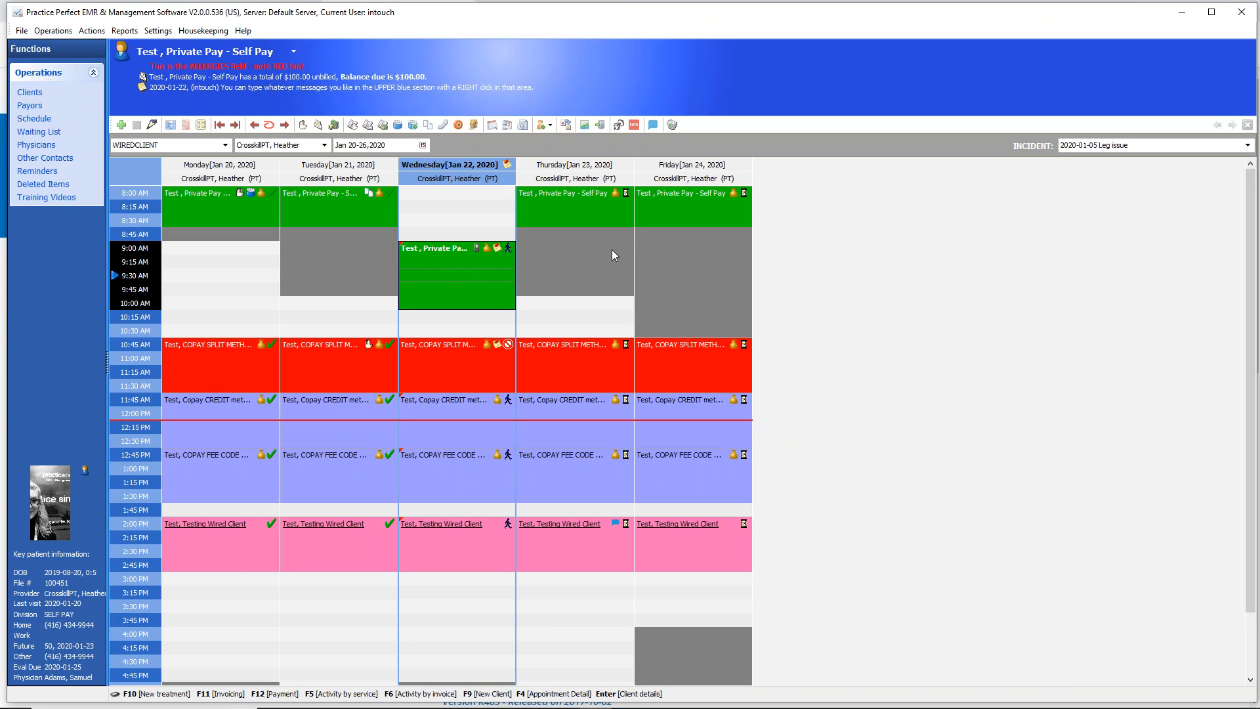
pyautogui.moveTo(421, 108)
pyautogui.mouseDown()
pyautogui.moveTo(393, 106)
pyautogui.moveTo(388, 135)
pyautogui.moveTo(420, 141)
pyautogui.moveTo(436, 103)
pyautogui.moveTo(443, 133)
pyautogui.mouseUp()
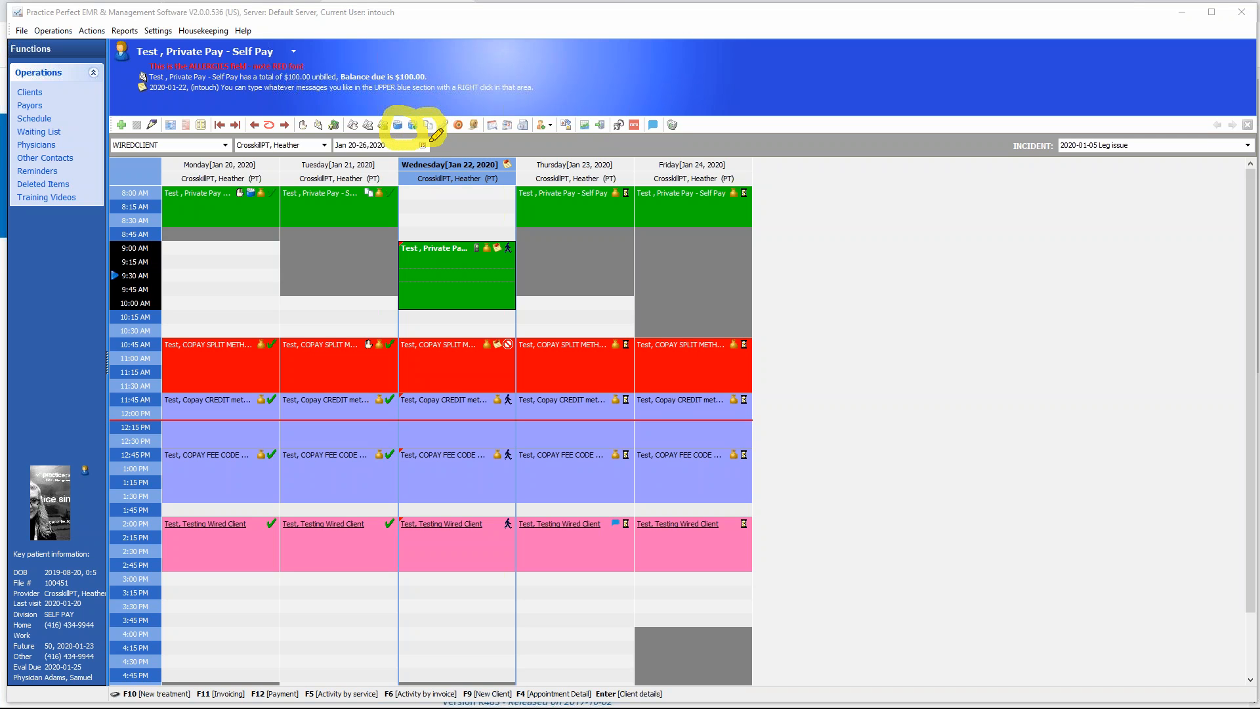
pyautogui.click(1227, 372)
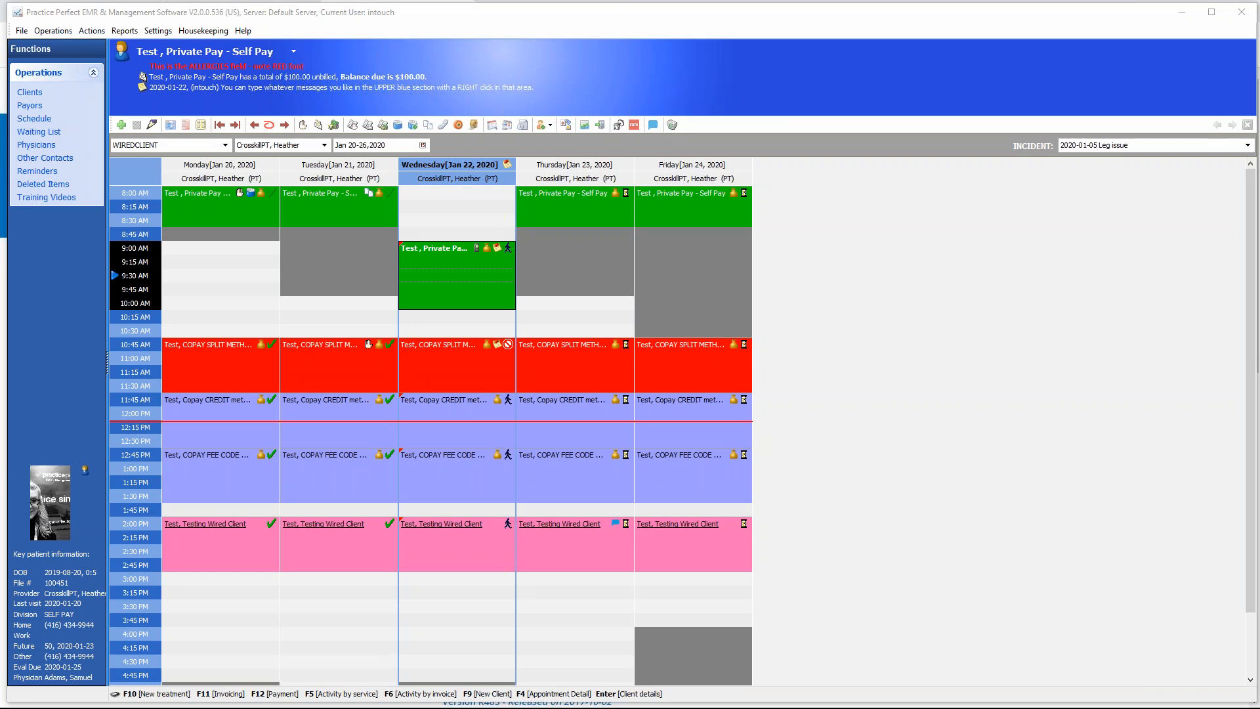
pyautogui.moveTo(409, 123)
pyautogui.mouseDown()
pyautogui.moveTo(415, 140)
pyautogui.moveTo(414, 120)
pyautogui.mouseUp()
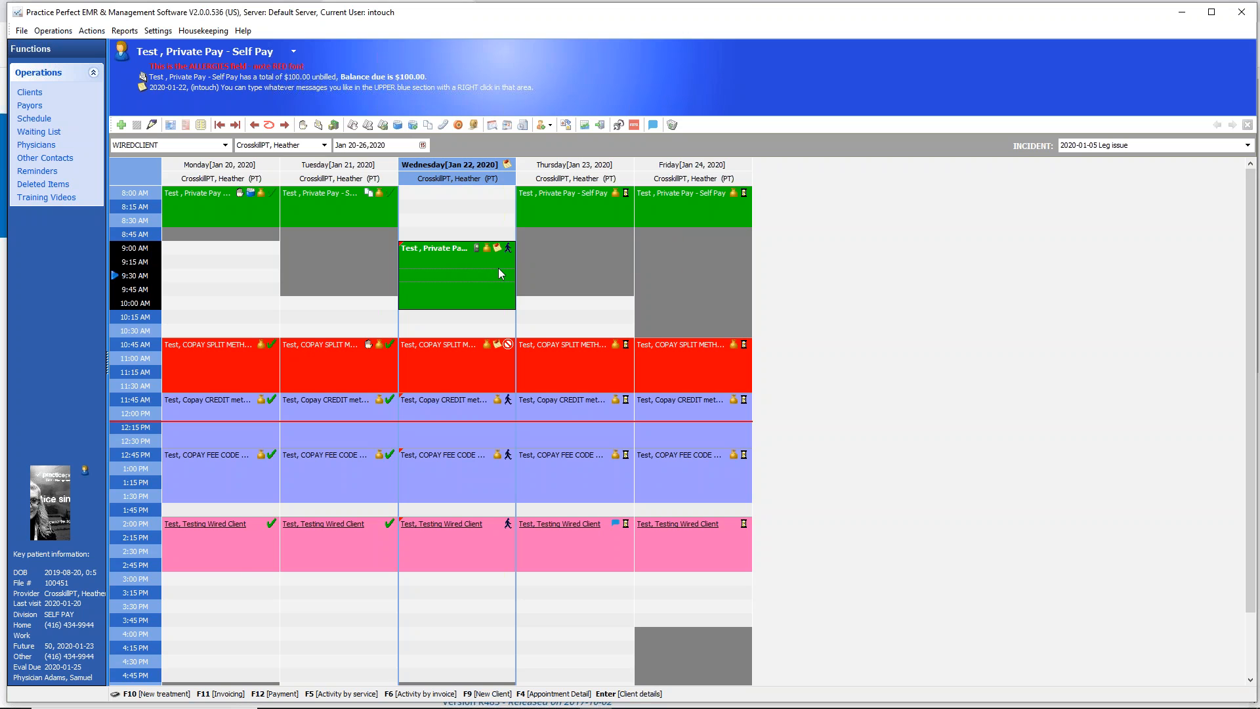
pyautogui.click(414, 125)
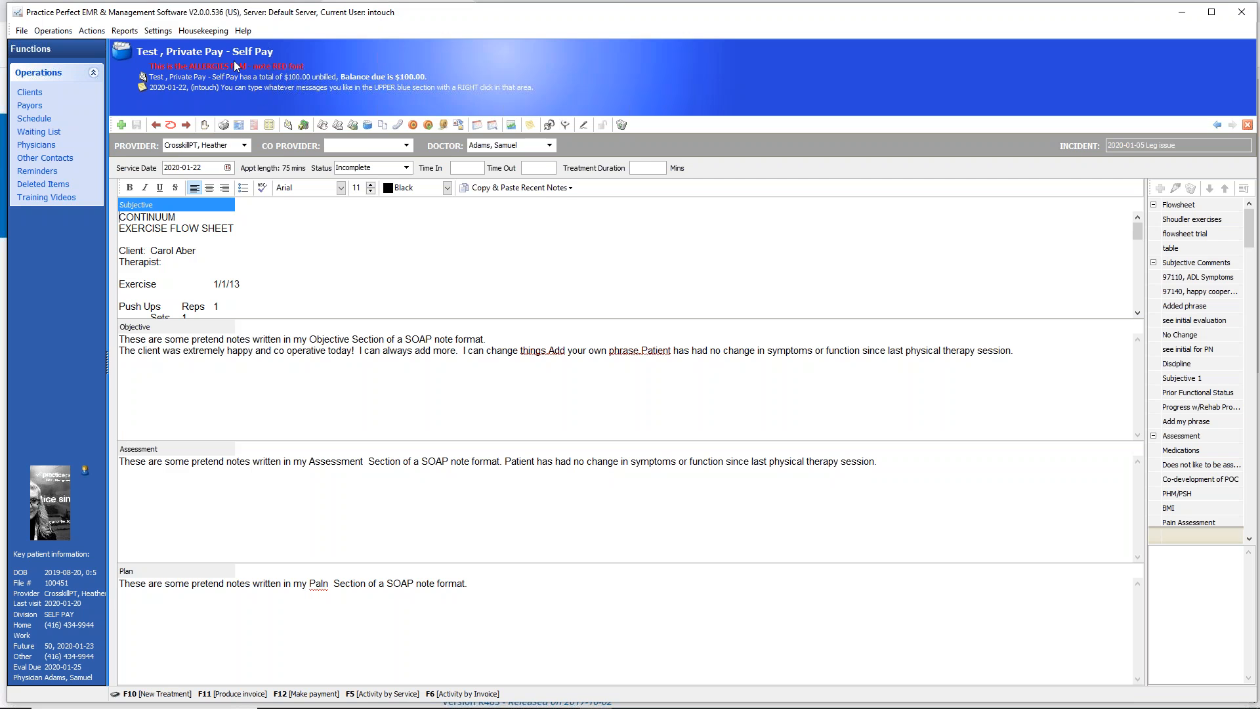
# Open the settings for customizing progress notes and documentation.
pyautogui.click(158, 31)
pyautogui.click(160, 32)
pyautogui.click(159, 31)
pyautogui.click(159, 32)
pyautogui.click(159, 31)
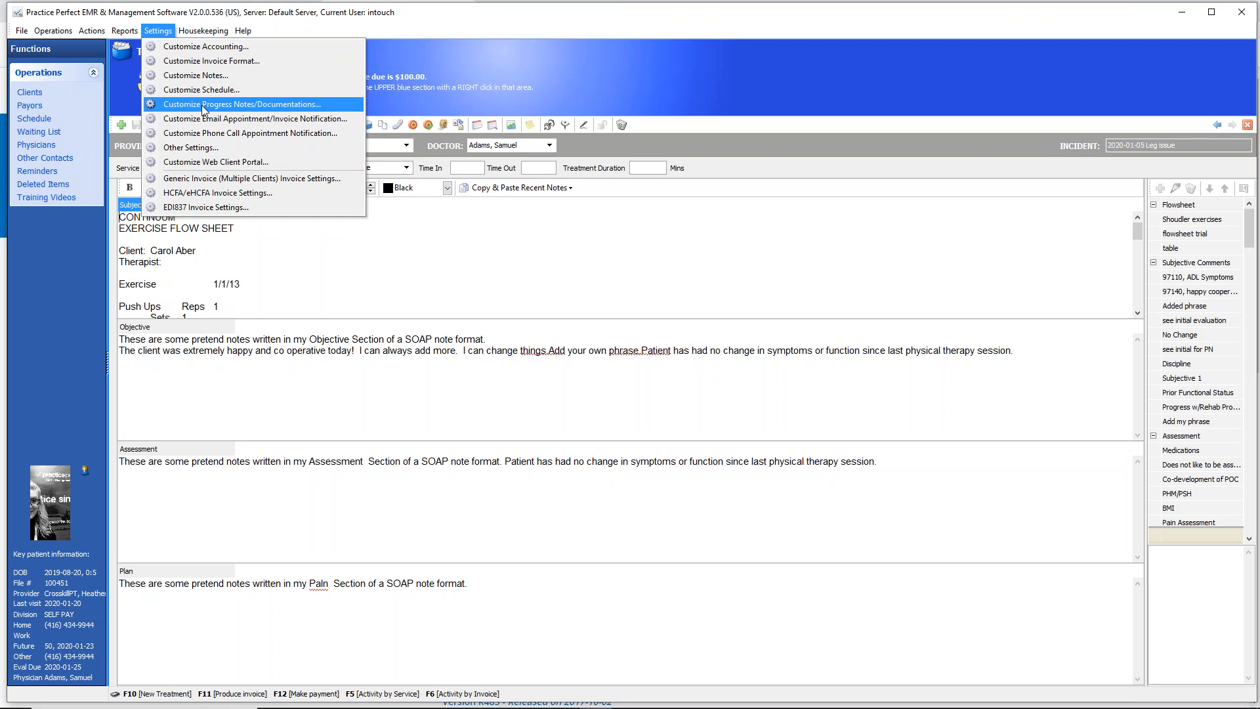
pyautogui.click(282, 105)
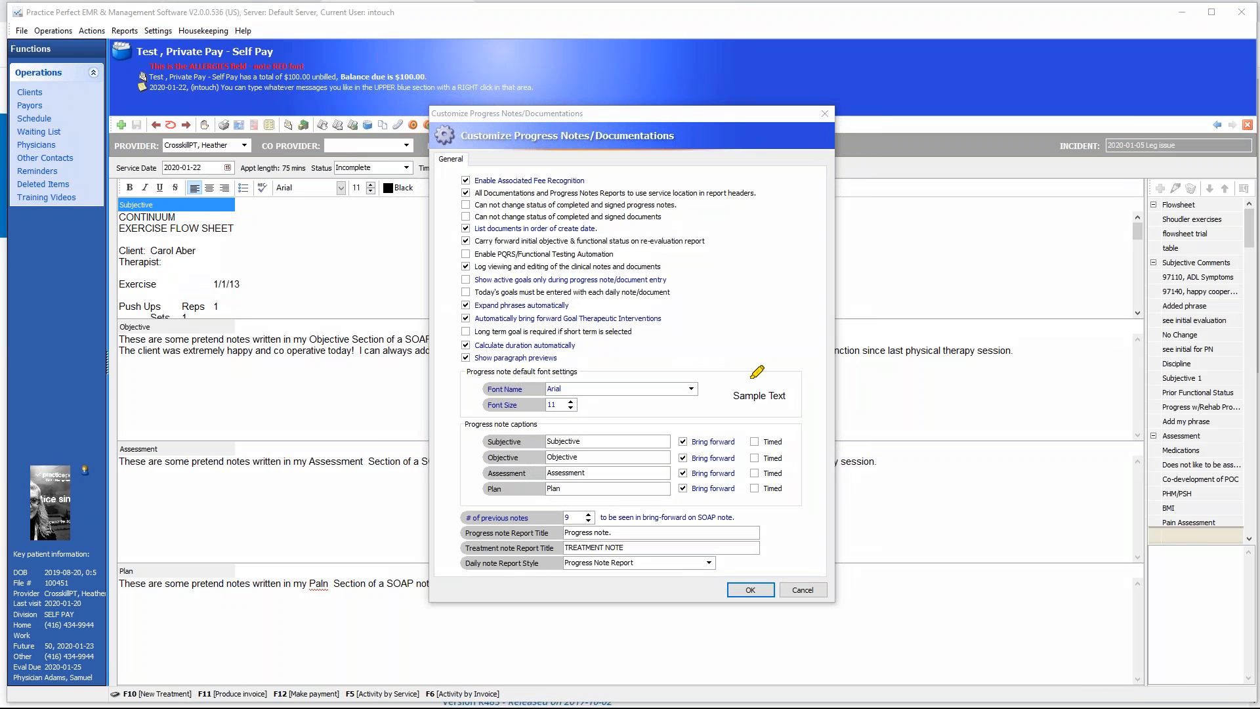
# Review the general progress note options, the Subjective, Objective, Assessment and Plan captions, and their bring-forward settings.
pyautogui.moveTo(704, 174)
pyautogui.mouseDown()
pyautogui.moveTo(742, 225)
pyautogui.moveTo(697, 311)
pyautogui.mouseUp()
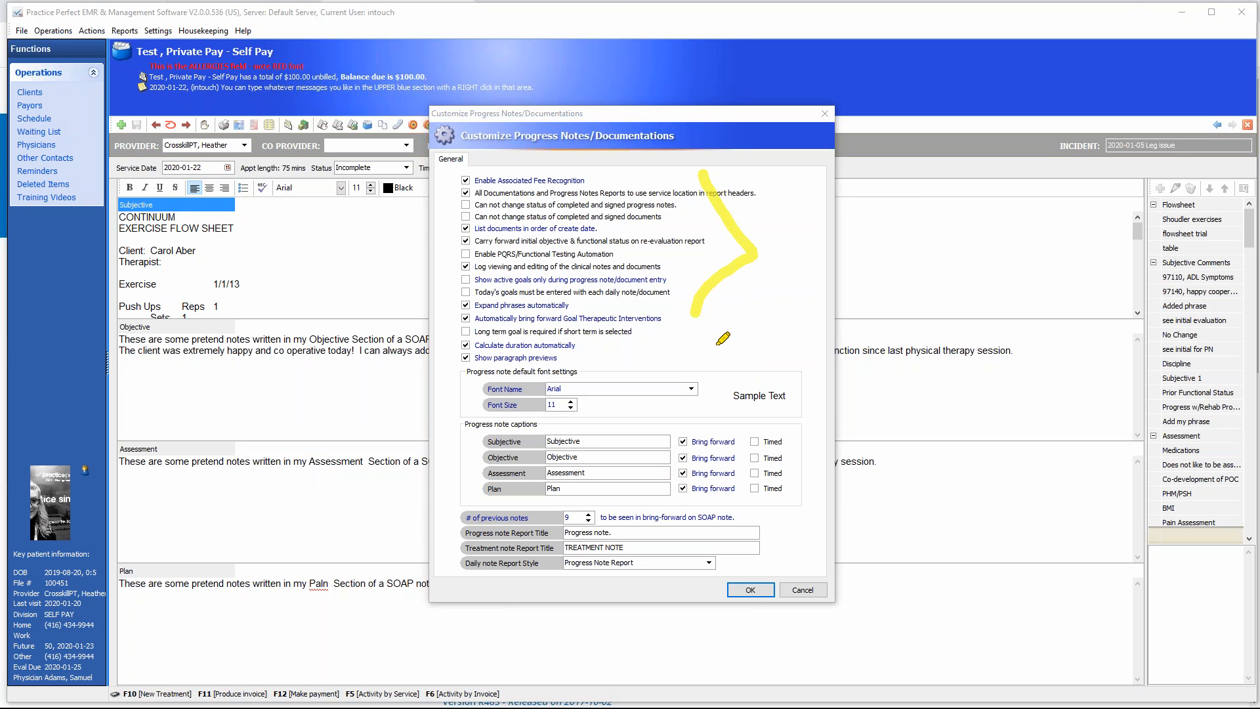
pyautogui.moveTo(671, 423)
pyautogui.mouseDown()
pyautogui.moveTo(555, 405)
pyautogui.moveTo(438, 476)
pyautogui.moveTo(594, 518)
pyautogui.moveTo(824, 453)
pyautogui.moveTo(649, 414)
pyautogui.mouseUp()
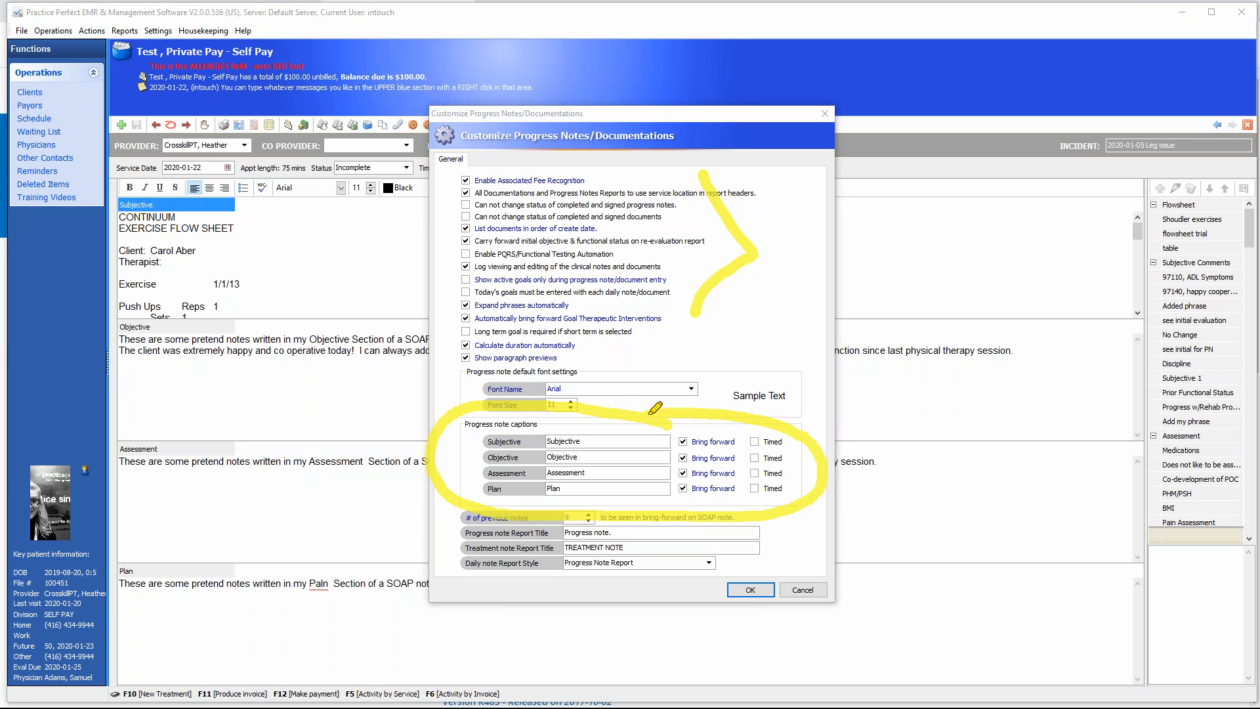
pyautogui.moveTo(469, 429)
pyautogui.mouseDown()
pyautogui.moveTo(551, 436)
pyautogui.moveTo(549, 492)
pyautogui.moveTo(472, 489)
pyautogui.moveTo(471, 429)
pyautogui.mouseUp()
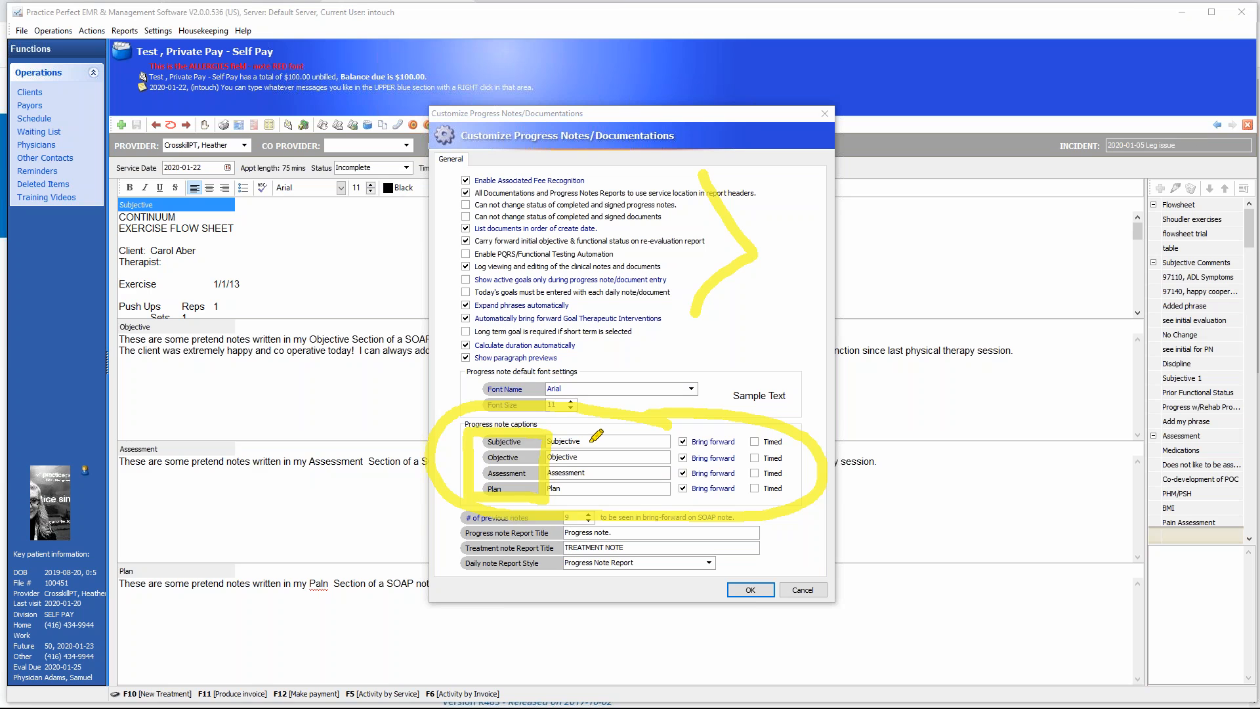
pyautogui.moveTo(582, 441)
pyautogui.mouseDown()
pyautogui.moveTo(624, 440)
pyautogui.moveTo(619, 489)
pyautogui.mouseUp()
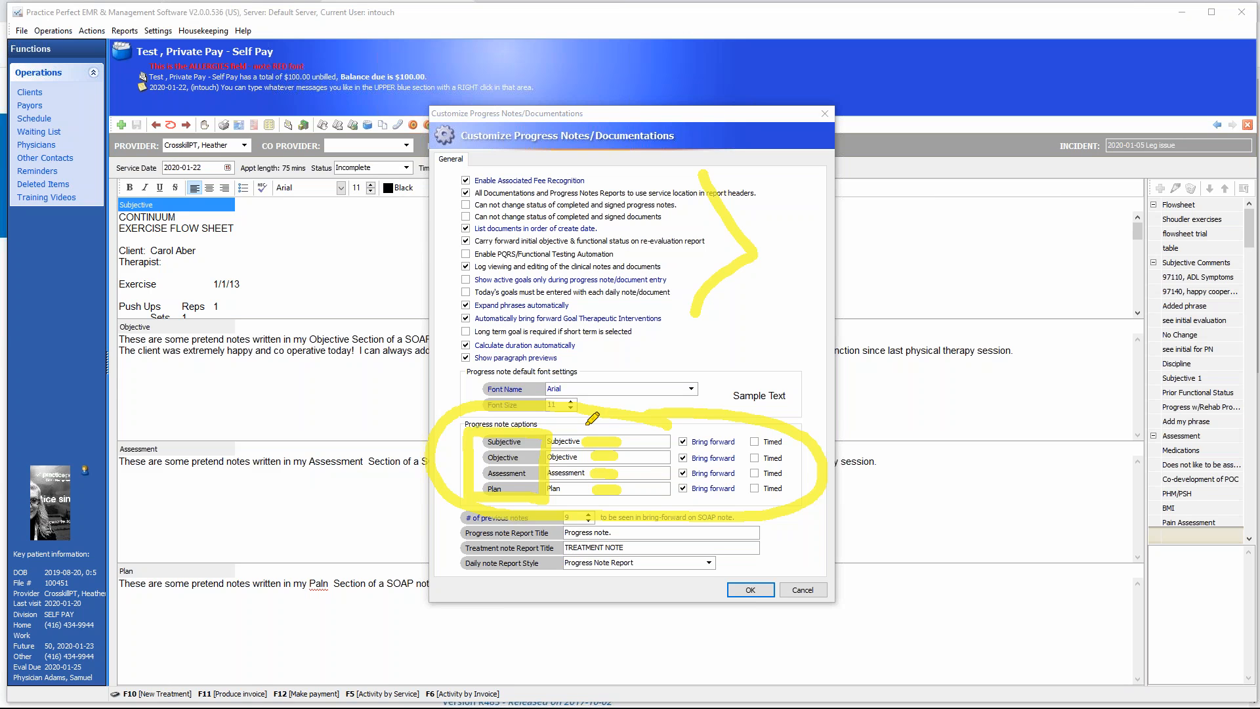
pyautogui.moveTo(554, 426); pyautogui.dragTo(611, 499)
pyautogui.moveTo(625, 429); pyautogui.dragTo(529, 523)
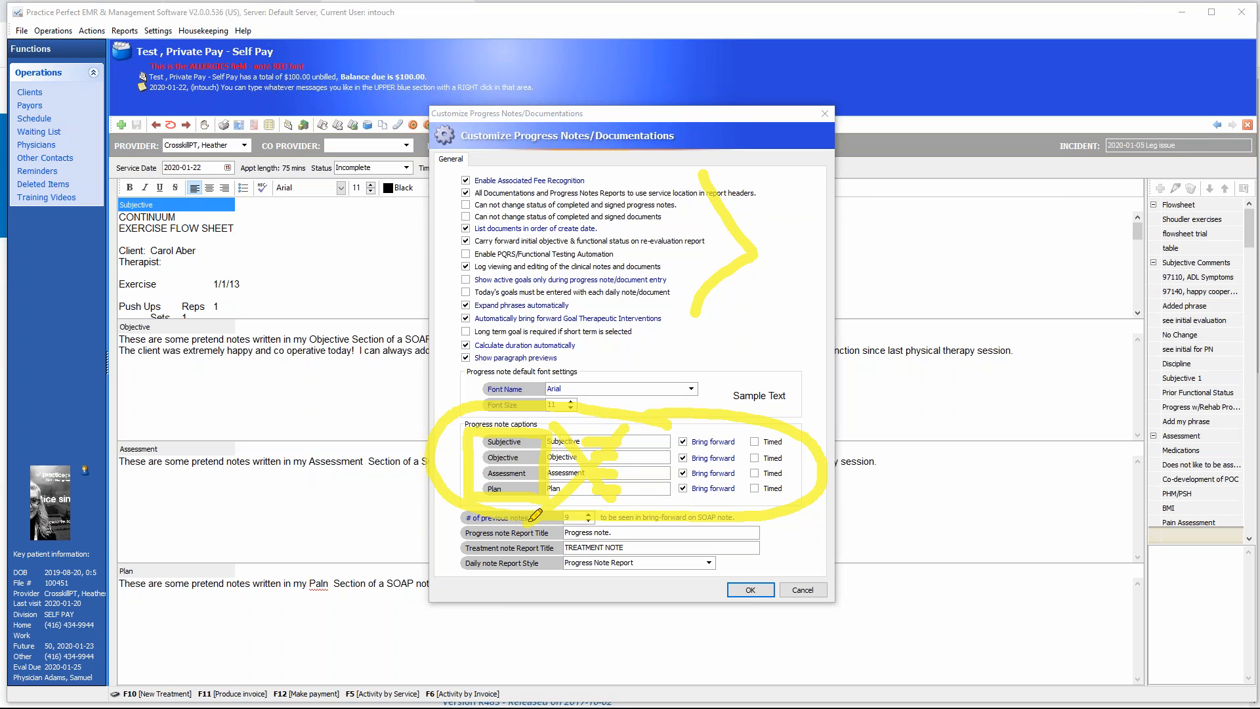
pyautogui.moveTo(614, 359); pyautogui.dragTo(589, 291)
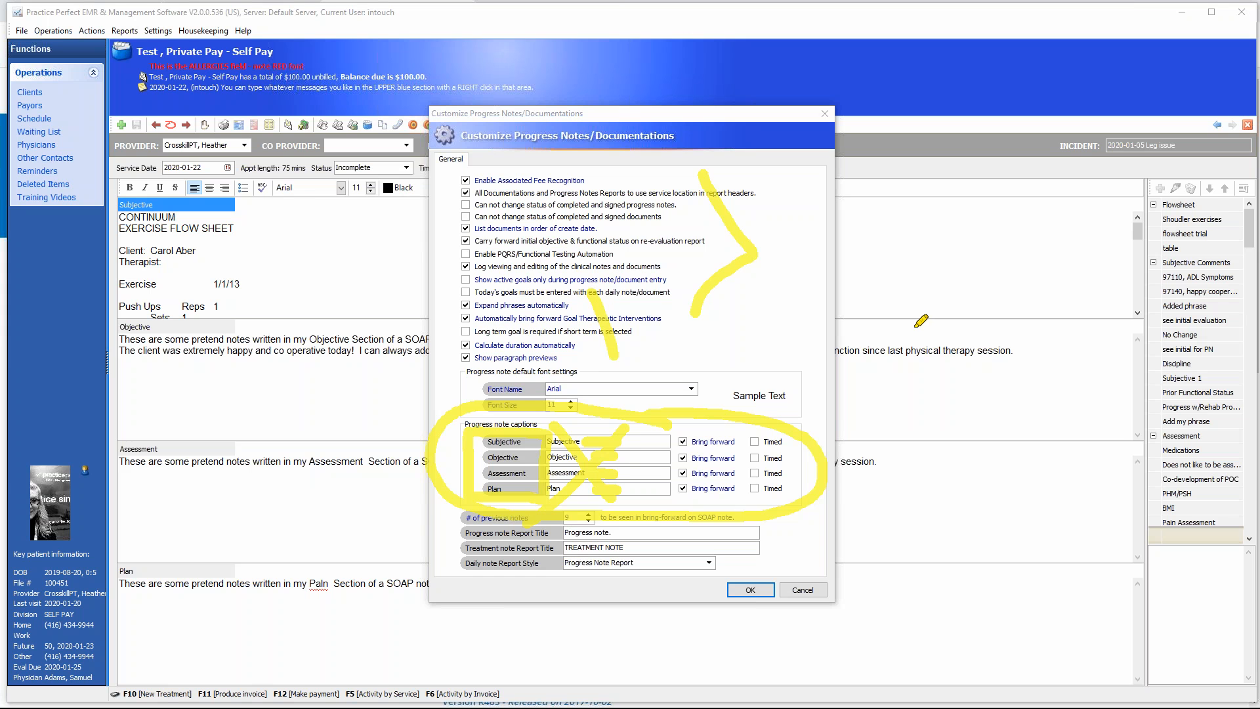
pyautogui.press('Escape')
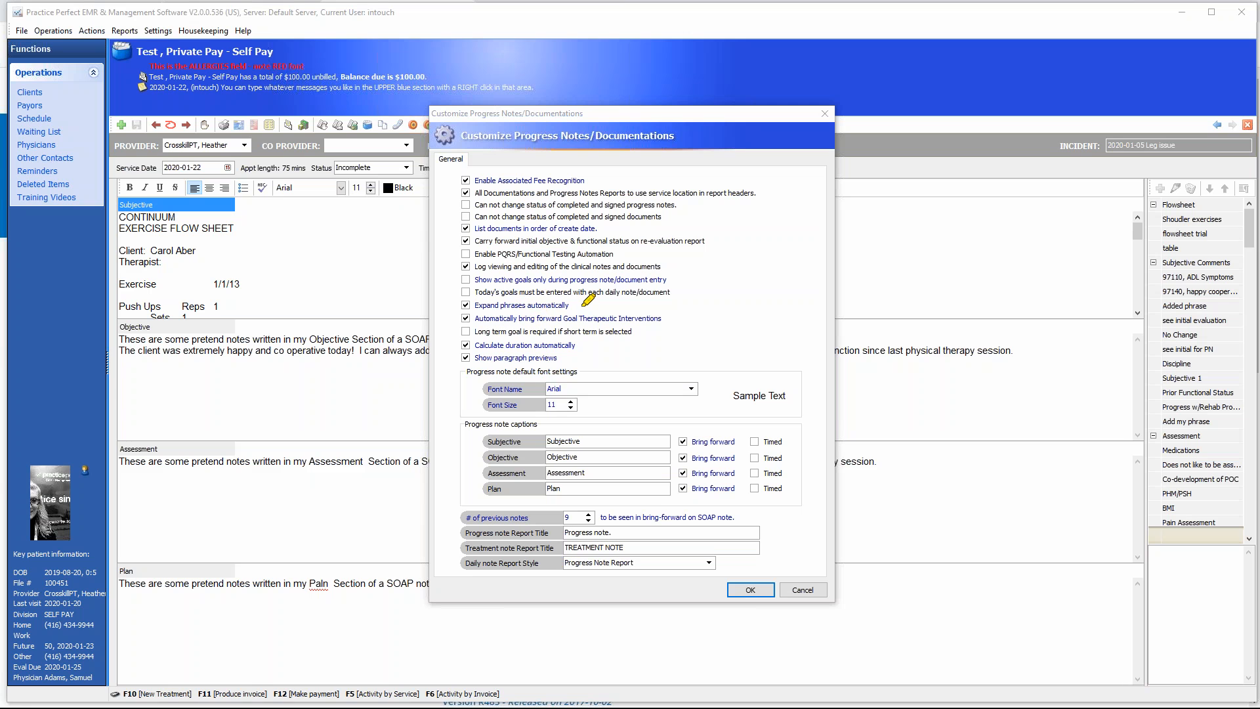
pyautogui.moveTo(605, 219)
pyautogui.mouseDown()
pyautogui.moveTo(494, 211)
pyautogui.moveTo(517, 236)
pyautogui.moveTo(605, 223)
pyautogui.moveTo(595, 224)
pyautogui.mouseUp()
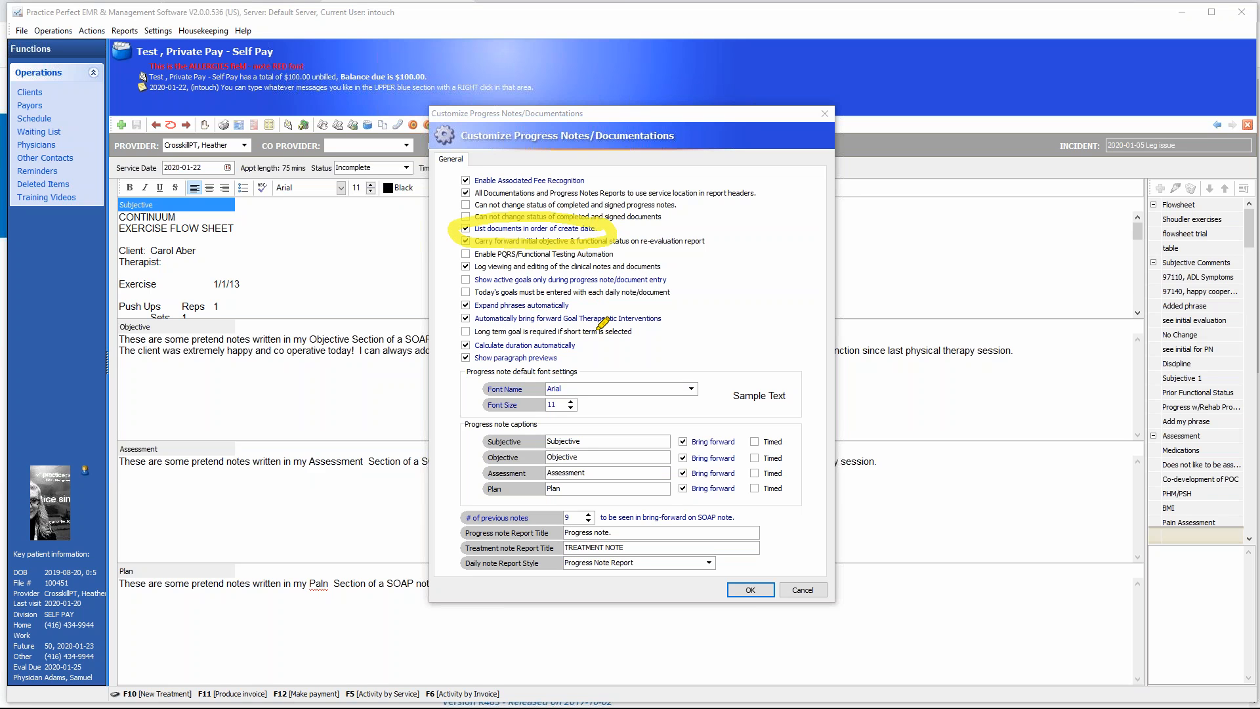
pyautogui.moveTo(740, 434)
pyautogui.mouseDown()
pyautogui.moveTo(689, 449)
pyautogui.moveTo(717, 460)
pyautogui.mouseUp()
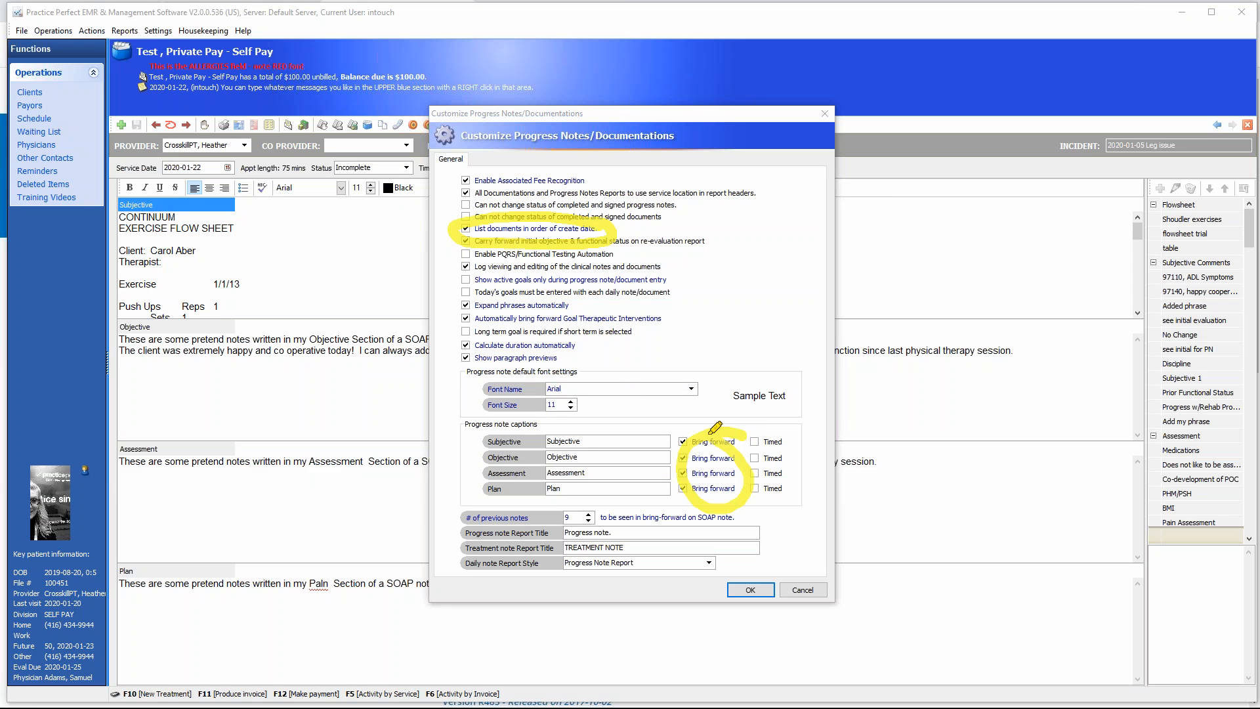
pyautogui.press('Escape')
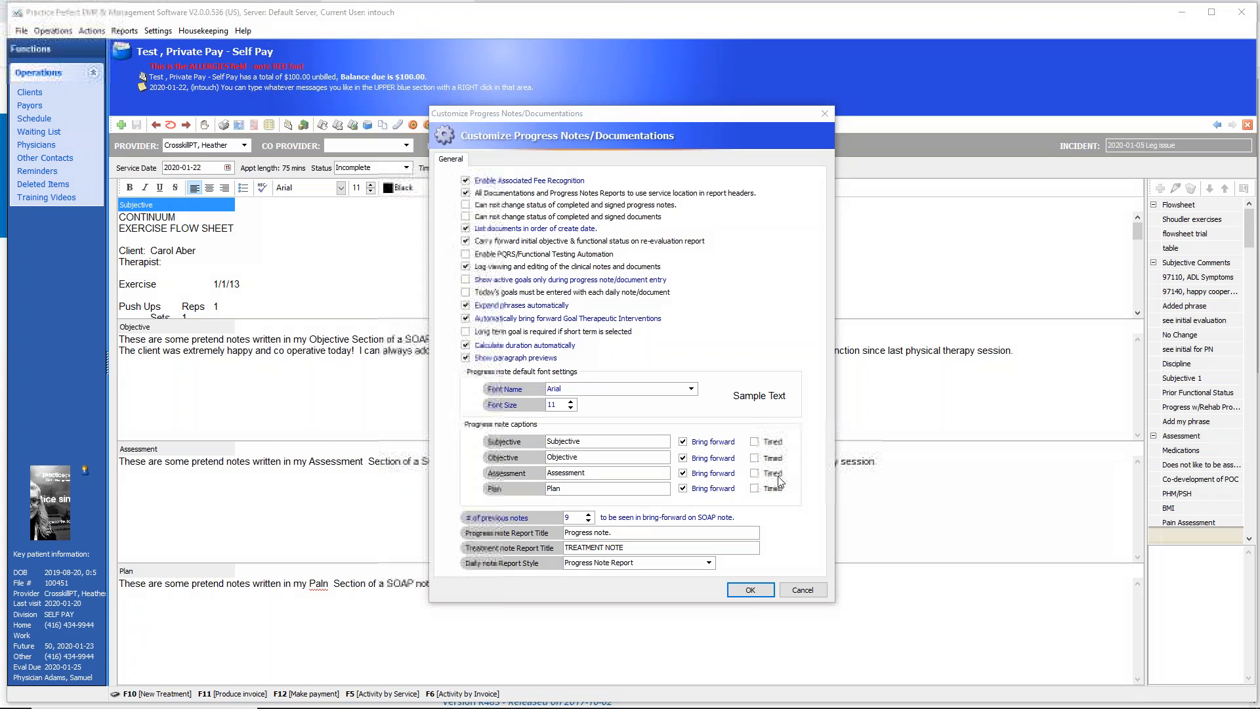
# Toggle Bring forward for the Subjective caption off and back on, and accept the progress note settings.
pyautogui.click(683, 442)
pyautogui.click(683, 442)
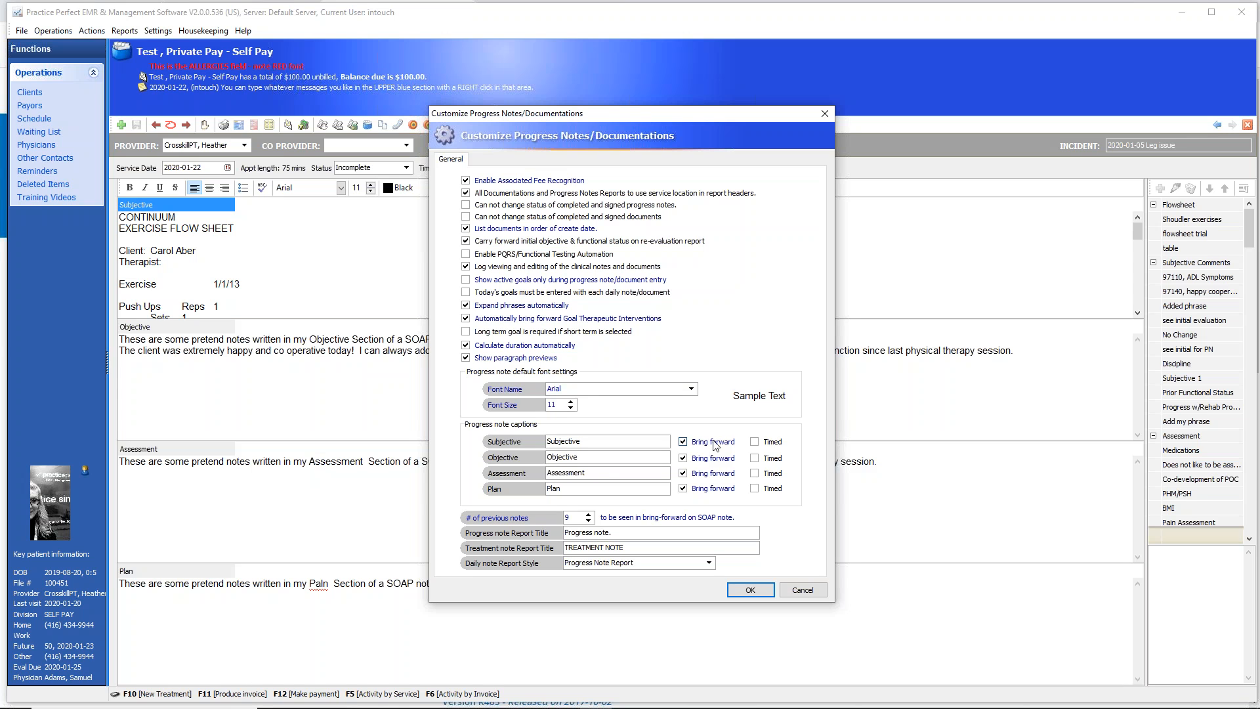
pyautogui.click(683, 443)
pyautogui.click(683, 442)
pyautogui.click(754, 588)
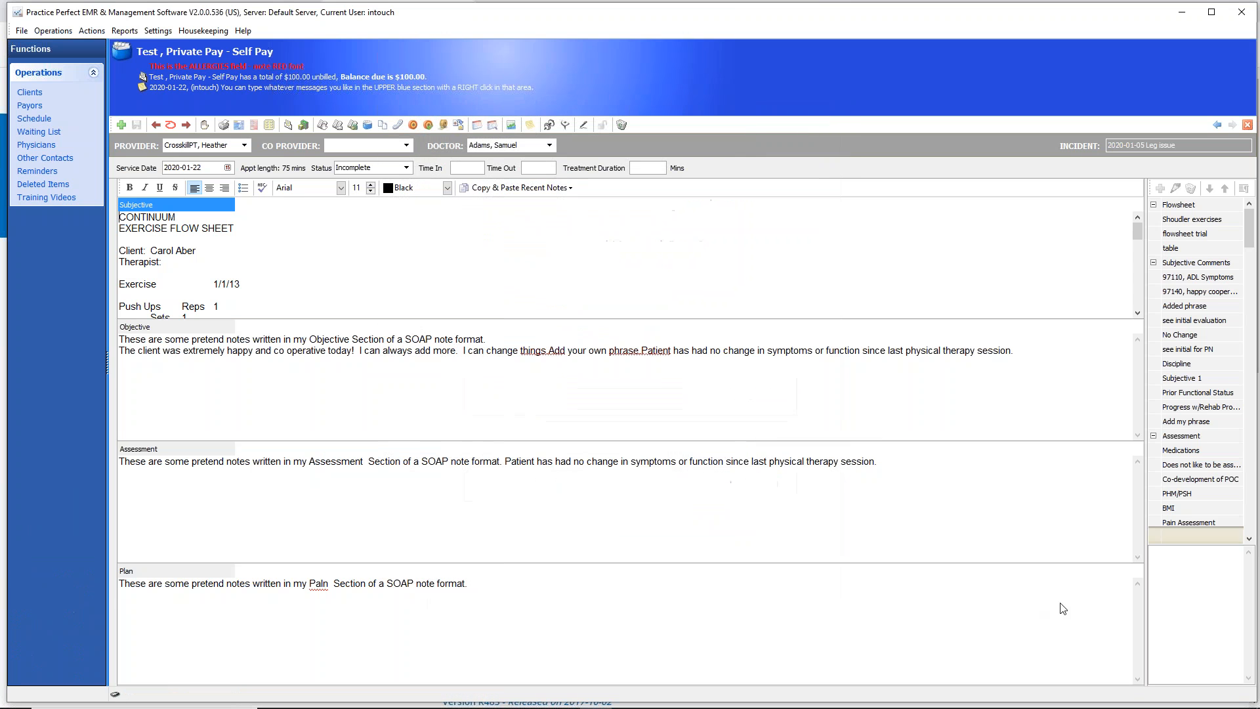
# Try to delete the exercise flow sheet text from the note's Subjective section, and undo the last deletion.
pyautogui.click(282, 285)
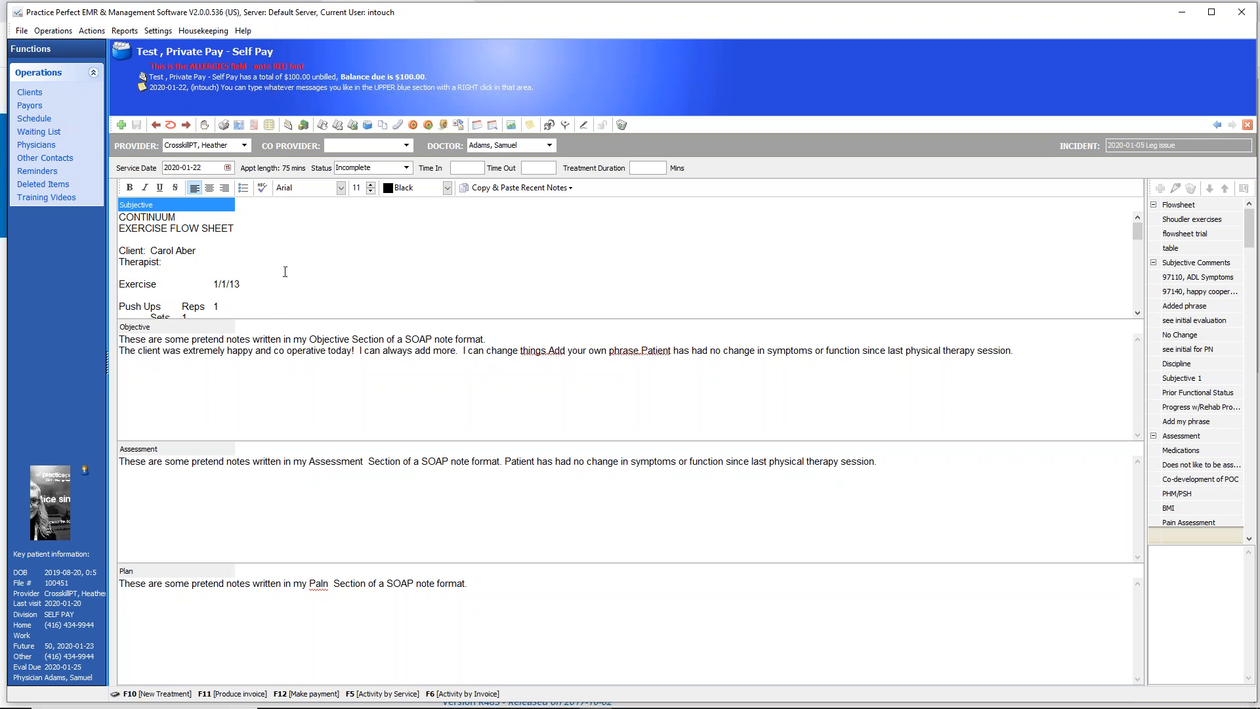
pyautogui.moveTo(224, 311); pyautogui.dragTo(121, 220)
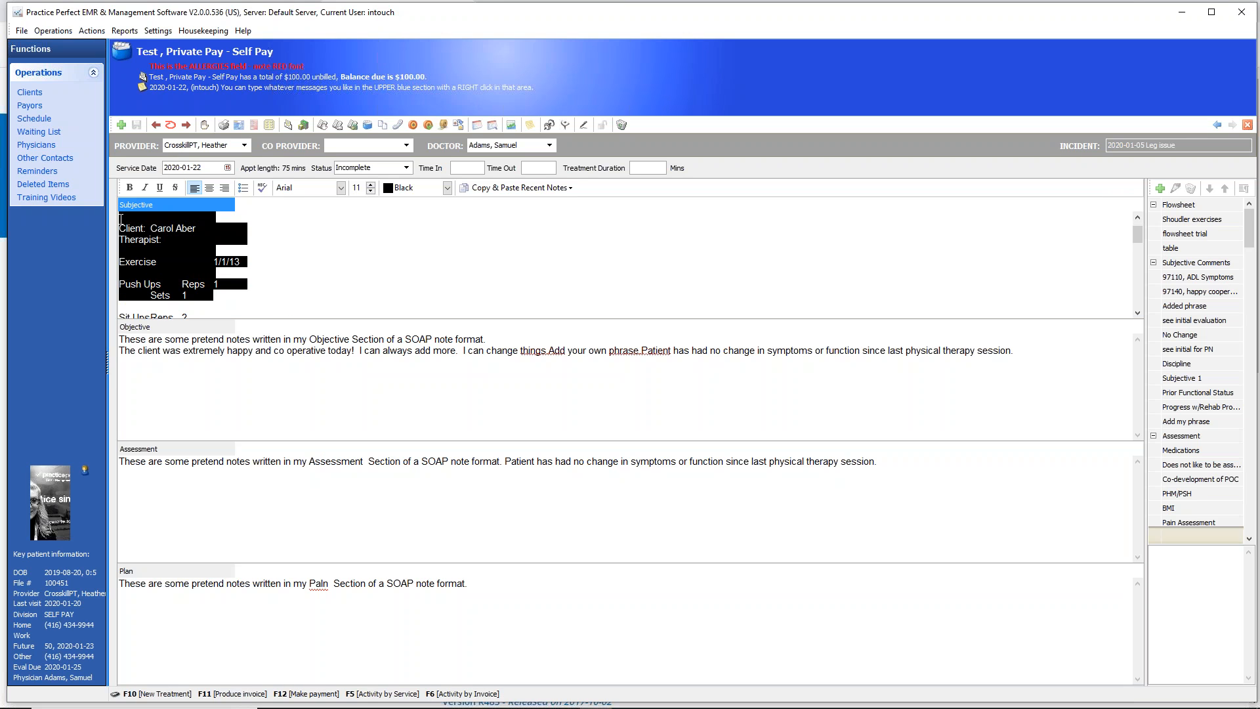
pyautogui.press('Delete')
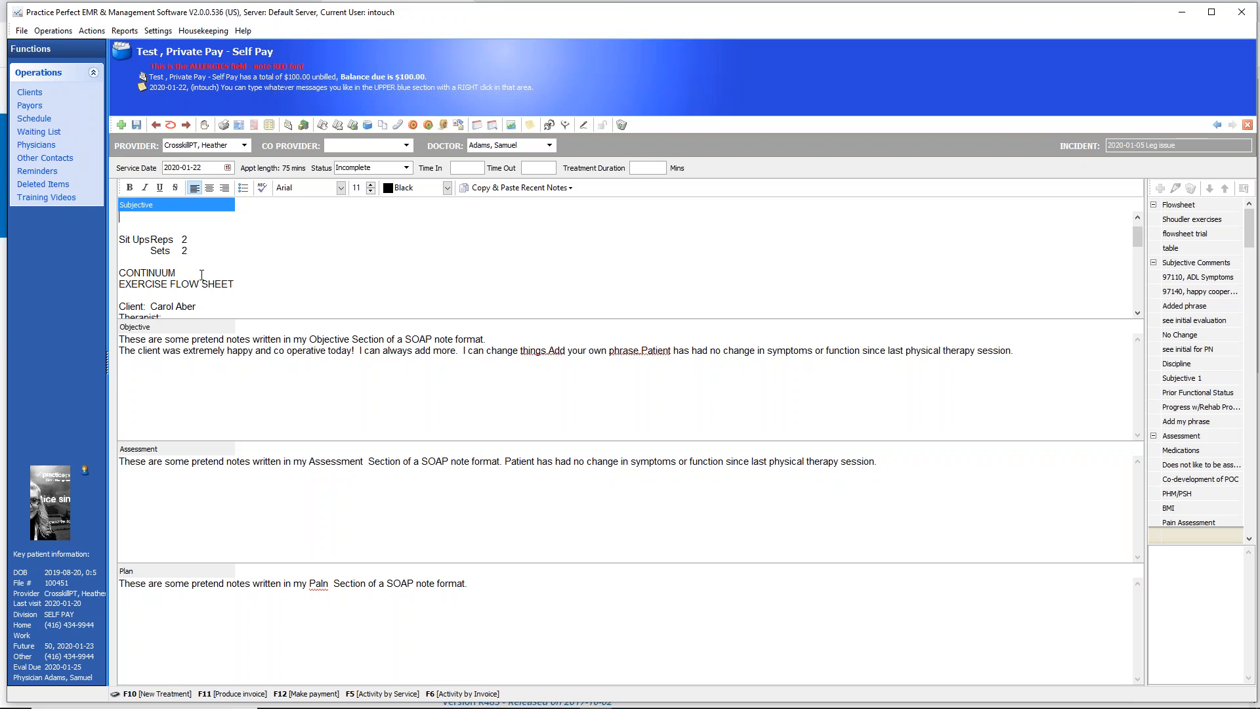
pyautogui.moveTo(203, 313); pyautogui.dragTo(129, 204)
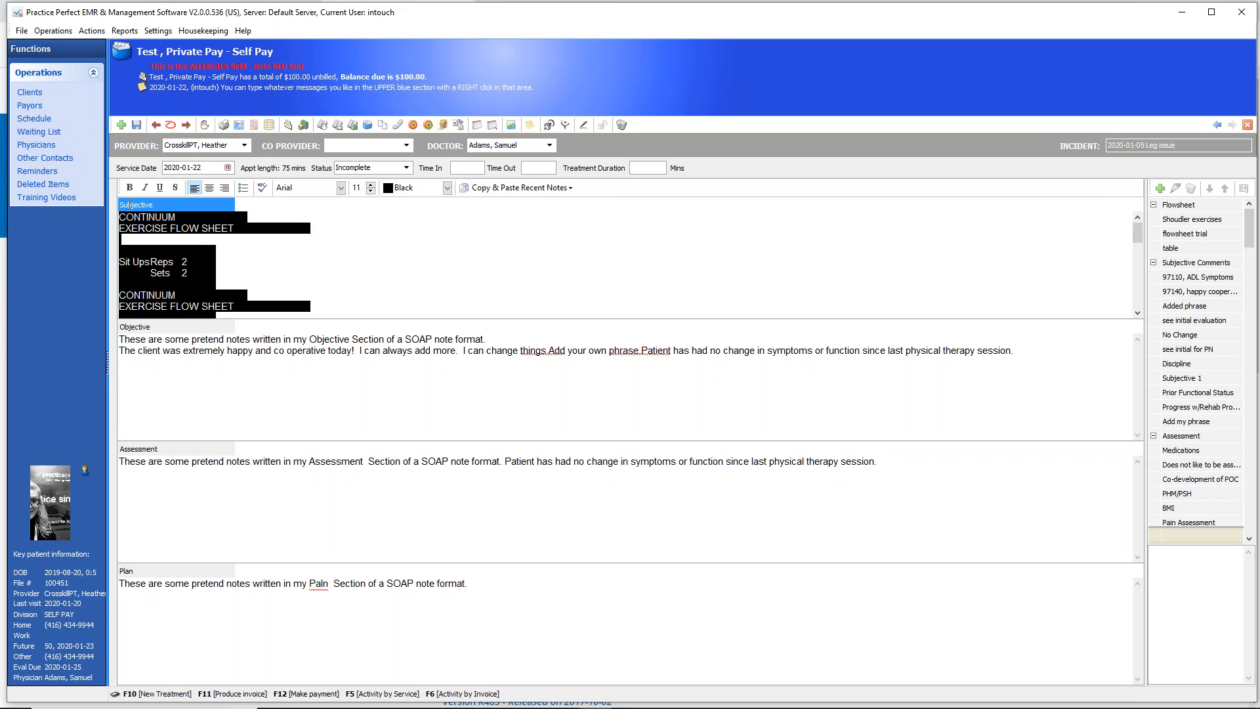
pyautogui.press('Delete')
pyautogui.hotkey('ctrl', 'z')
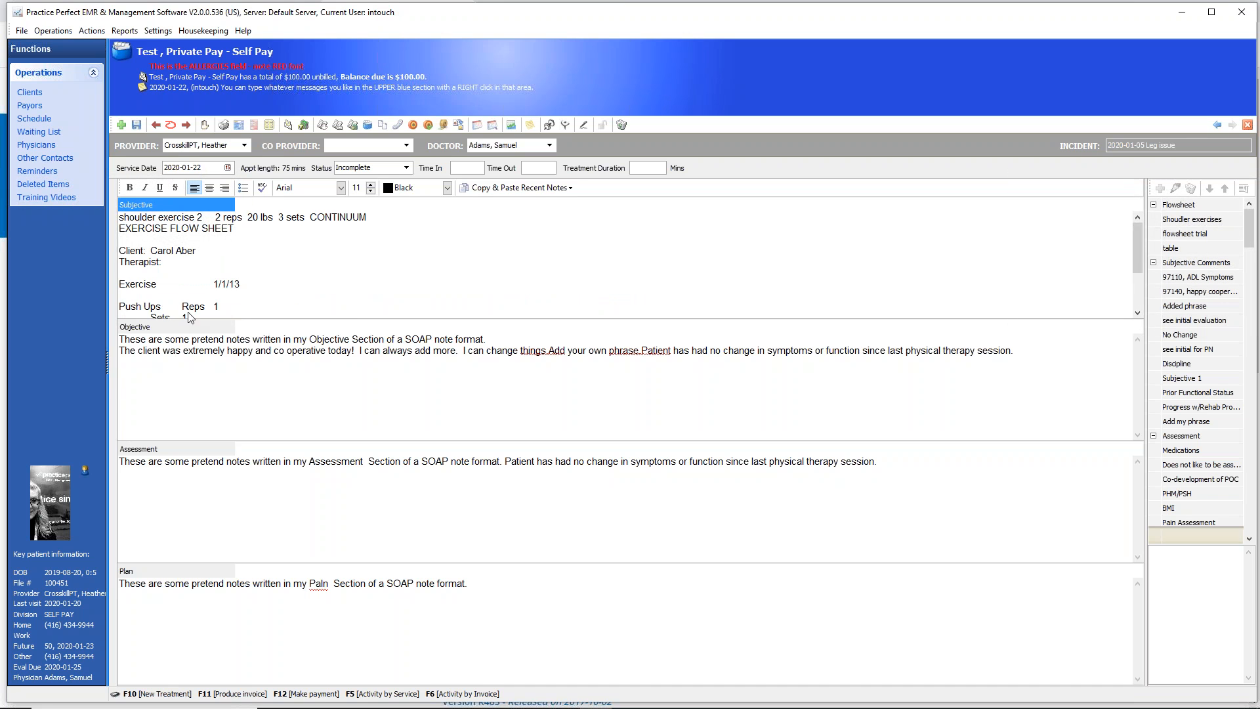
# Replace all text in the Subjective section with "This is where you type.".
pyautogui.moveTo(120, 217); pyautogui.dragTo(295, 355)
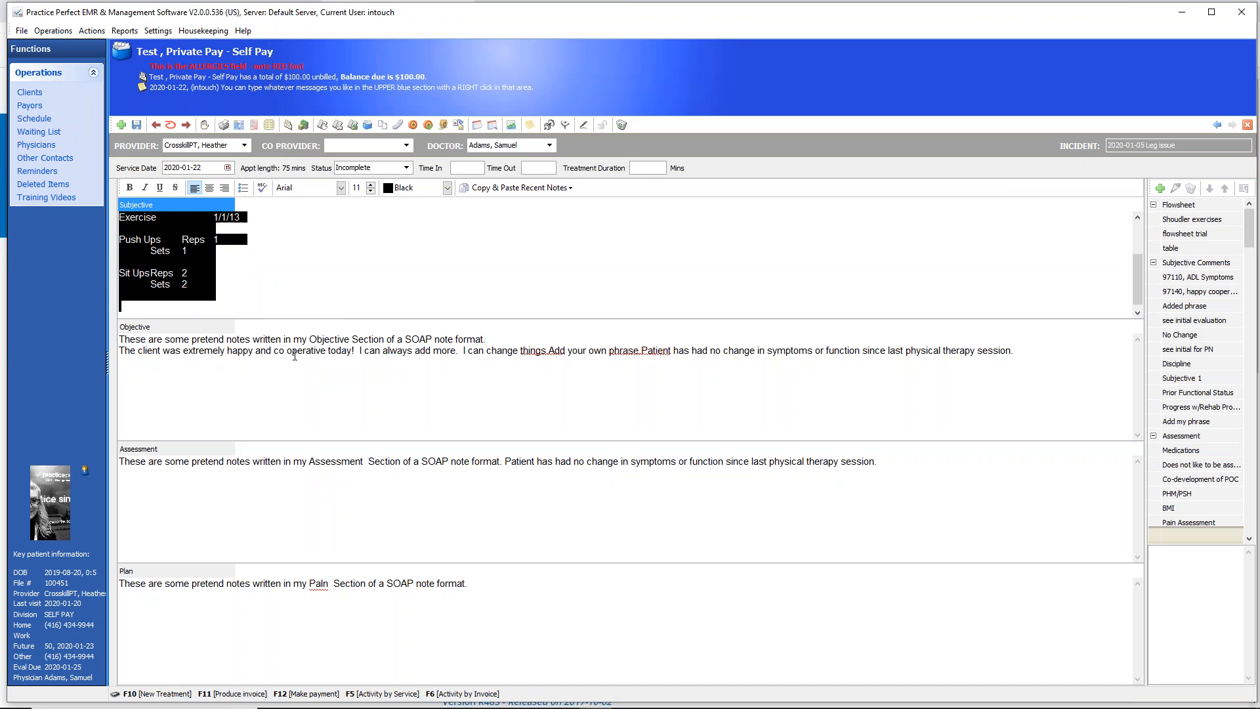
pyautogui.write('sh')
pyautogui.moveTo(139, 223); pyautogui.dragTo(114, 221)
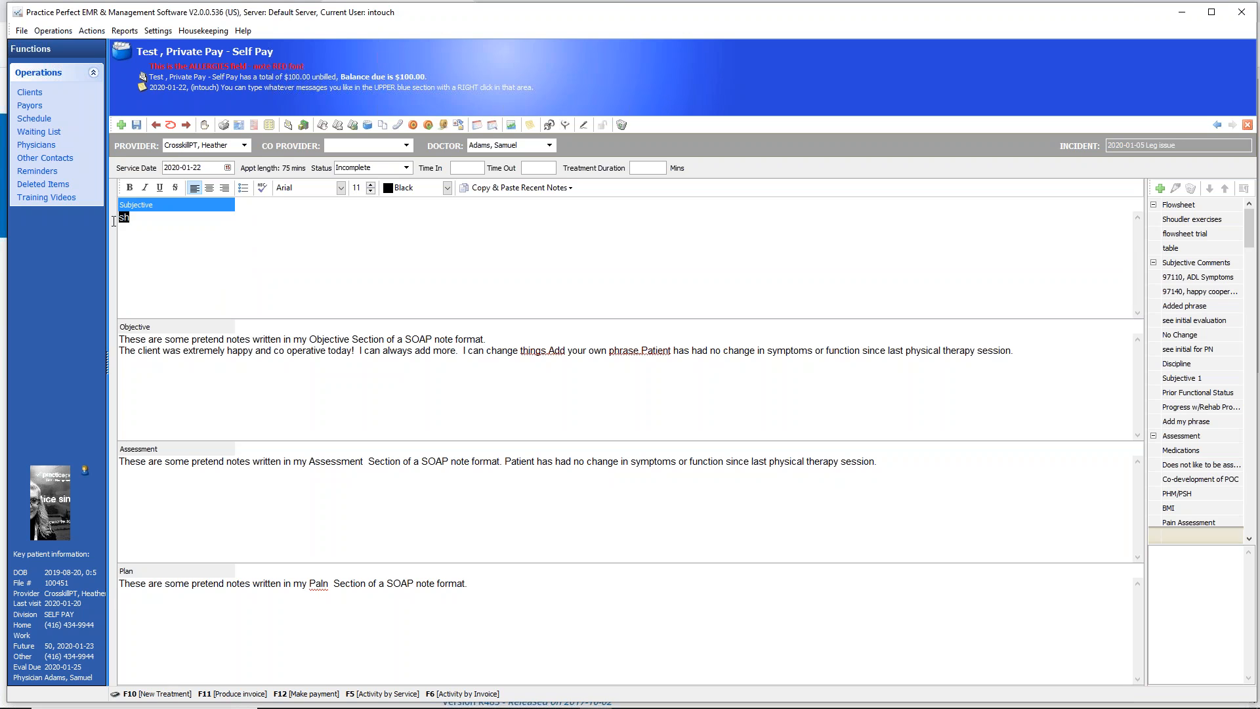
pyautogui.write('This is where you type.')
# Copy the 2020-01-20 recent note's Subjective text into the current note's Subjective section.
pyautogui.click(568, 189)
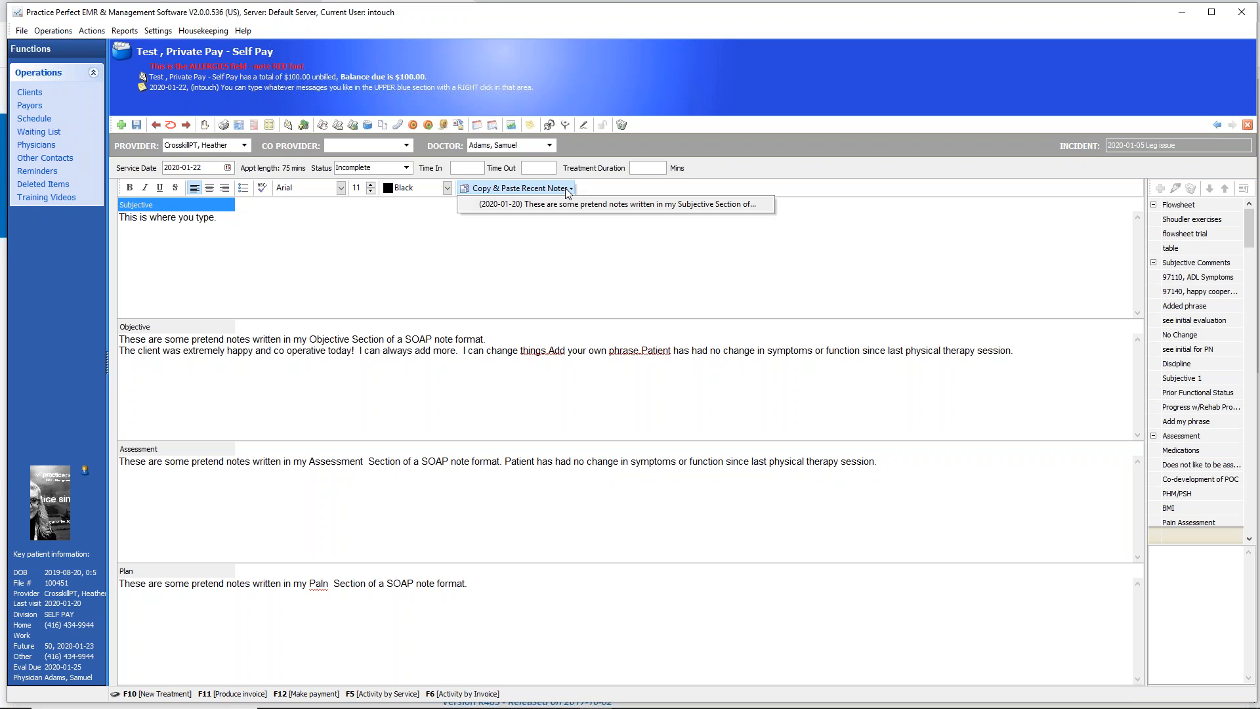
pyautogui.click(568, 191)
pyautogui.click(569, 192)
pyautogui.click(568, 191)
pyautogui.click(568, 192)
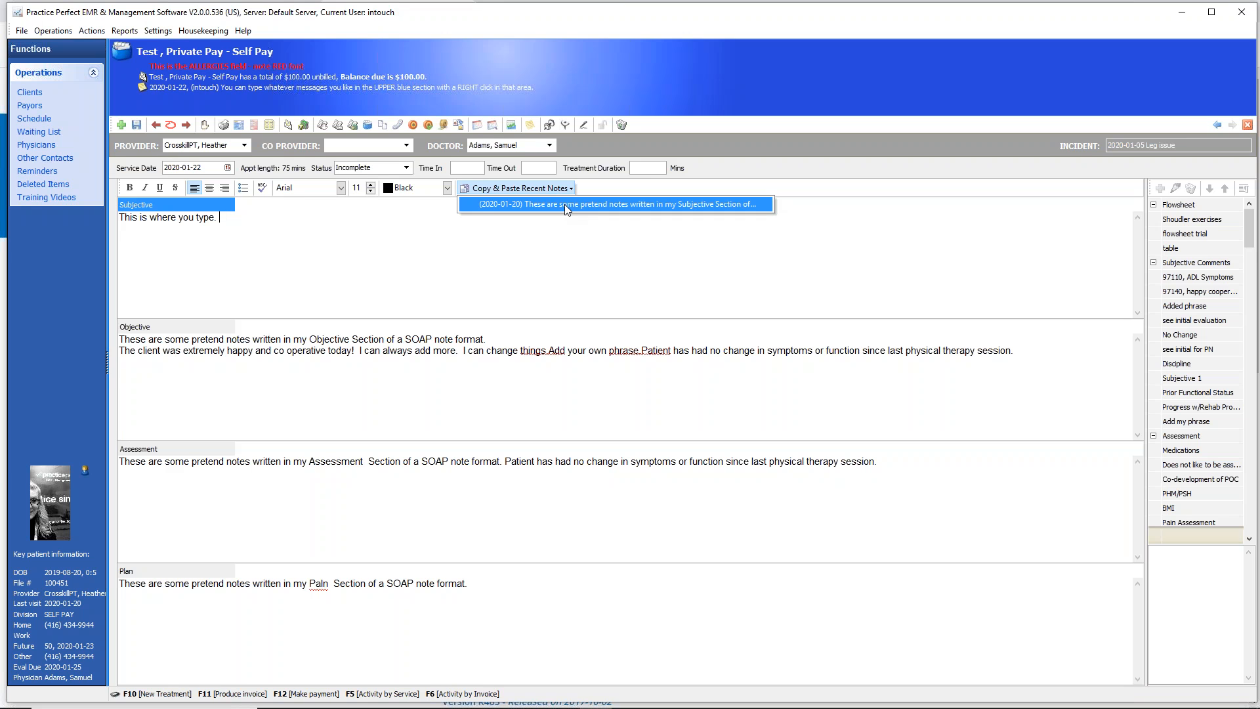
pyautogui.click(564, 204)
# View the recent notes available for the Objective section, and return to the Subjective section without pasting one.
pyautogui.click(517, 380)
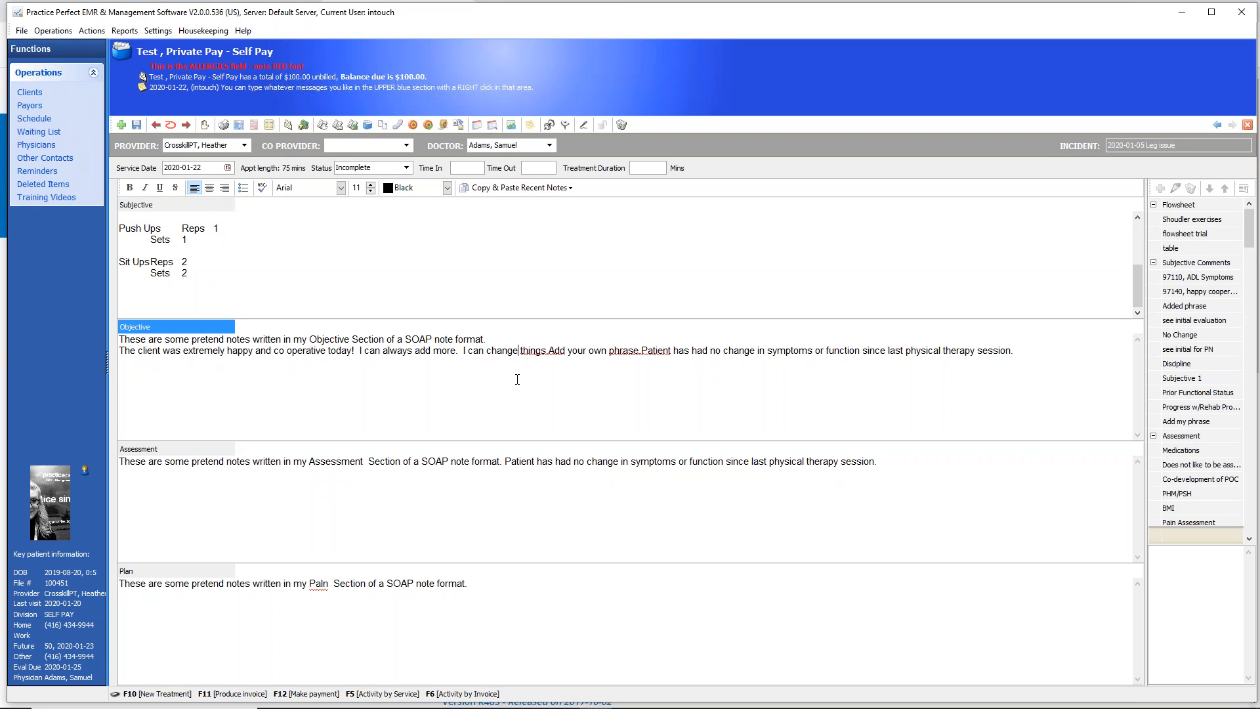
pyautogui.click(568, 189)
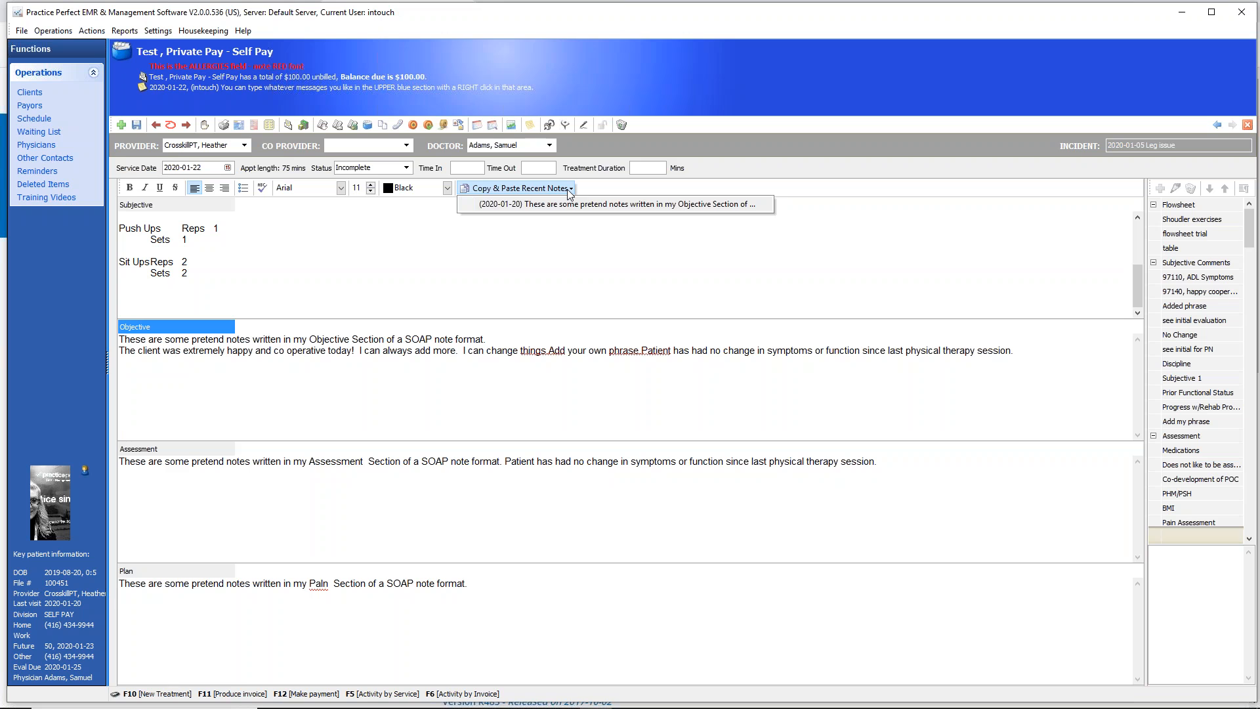
pyautogui.click(543, 263)
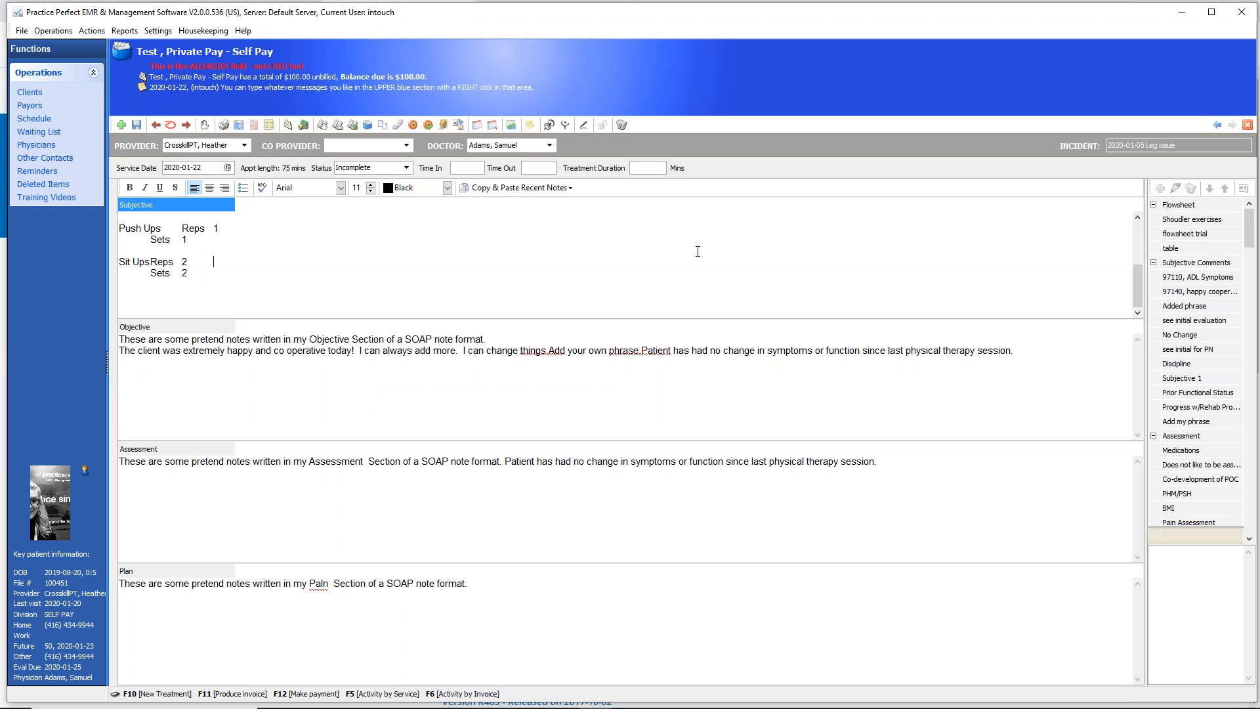
# Collapse the Flowsheet category, look over the phrase library, and expand the category again.
pyautogui.click(1153, 204)
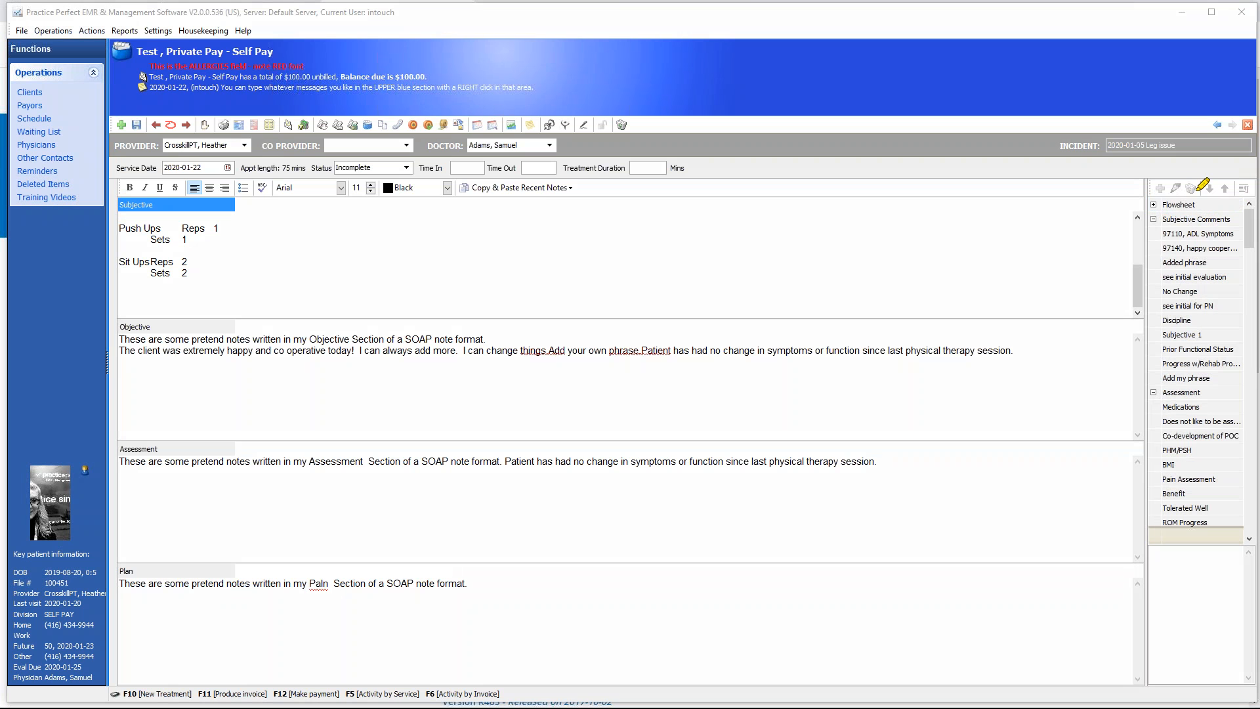
pyautogui.moveTo(1210, 199); pyautogui.dragTo(1257, 314)
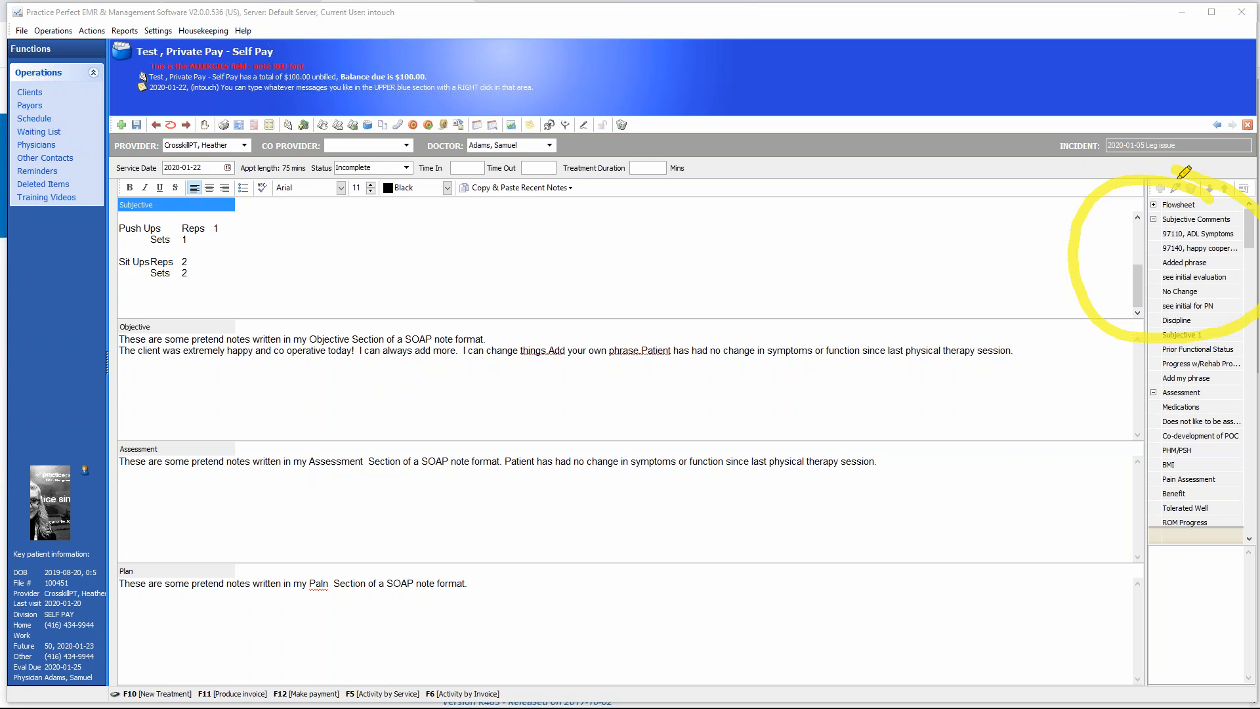
pyautogui.press('Escape')
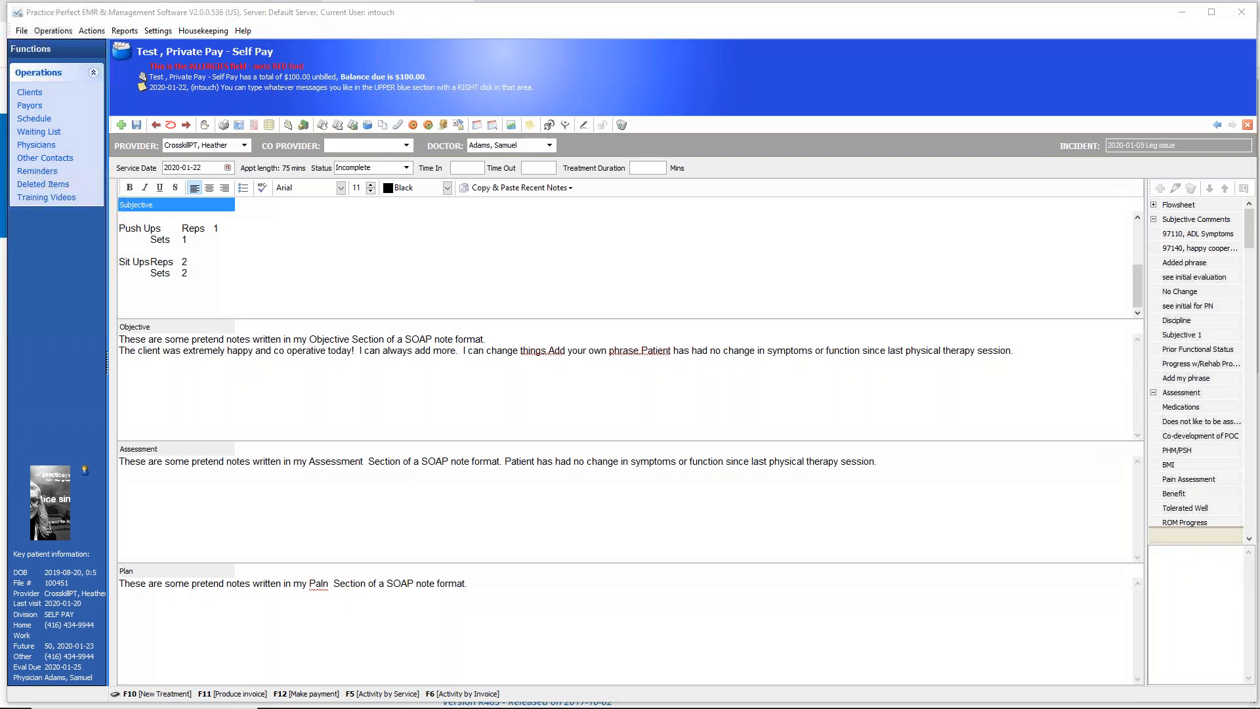
pyautogui.click(1153, 205)
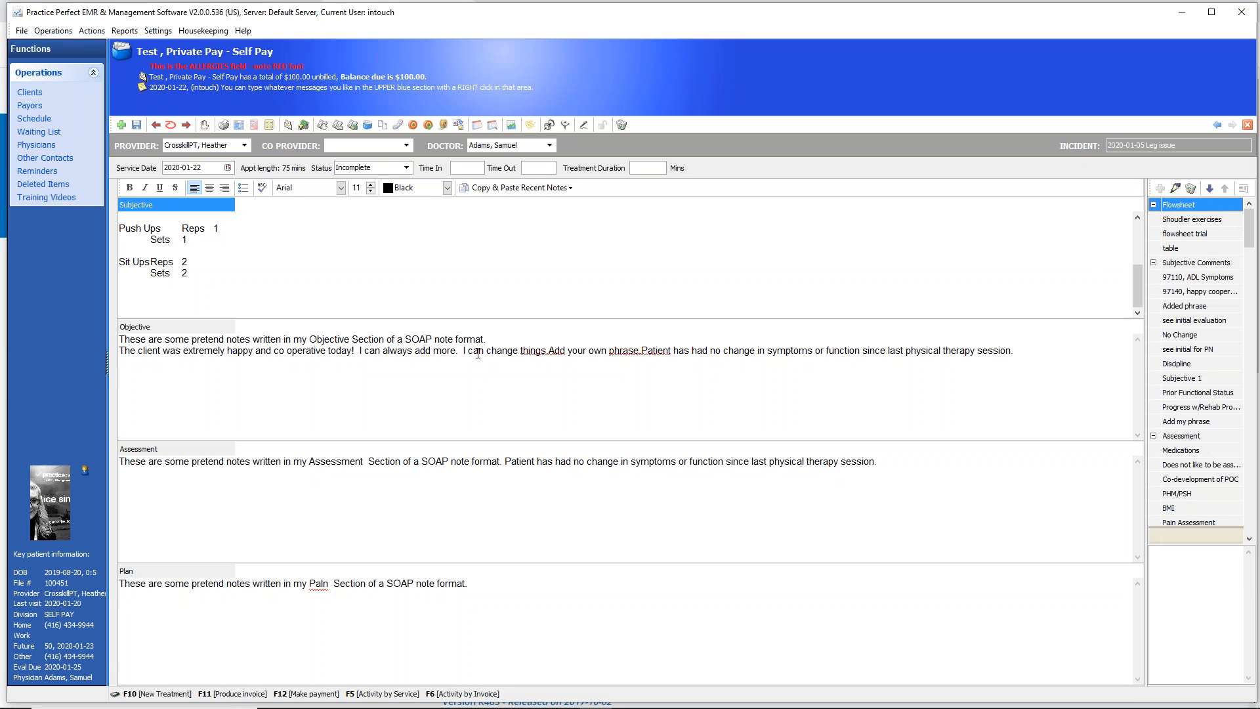
# Create a new paragraph from the Objective text starting at "change things", describe it as sdrfwerwer, and check the existing categories.
pyautogui.moveTo(484, 350); pyautogui.dragTo(1025, 352)
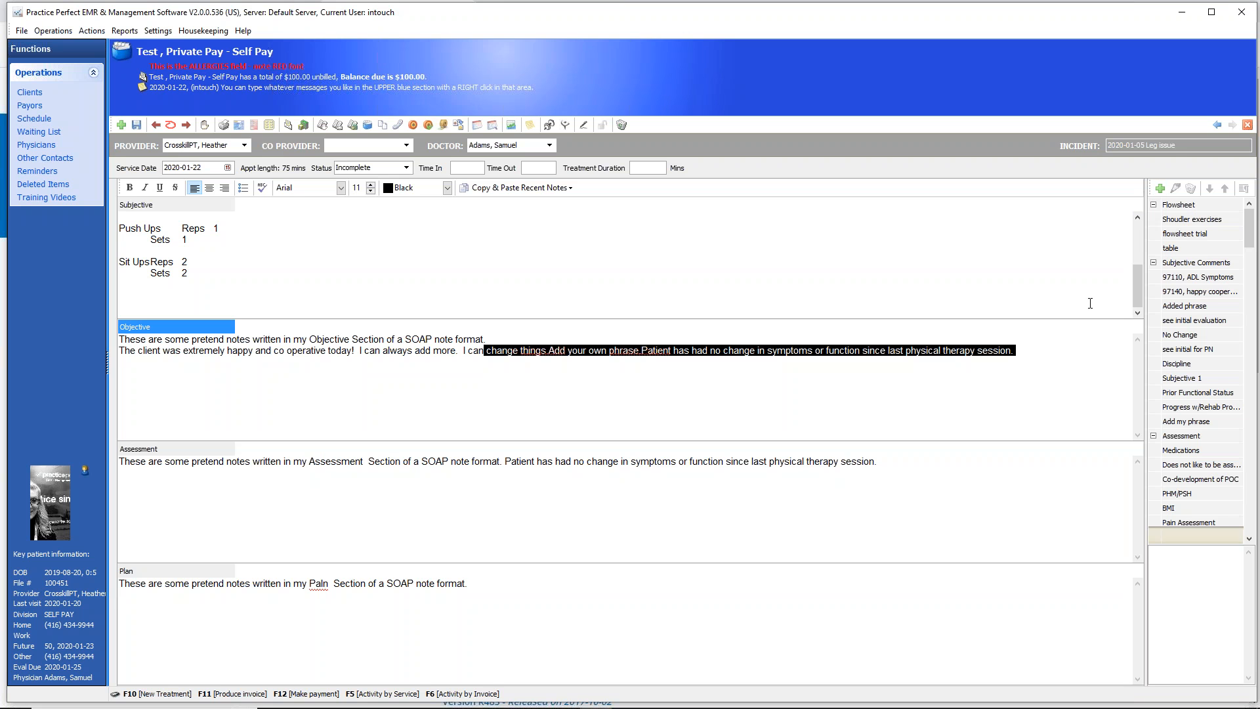
pyautogui.click(1160, 189)
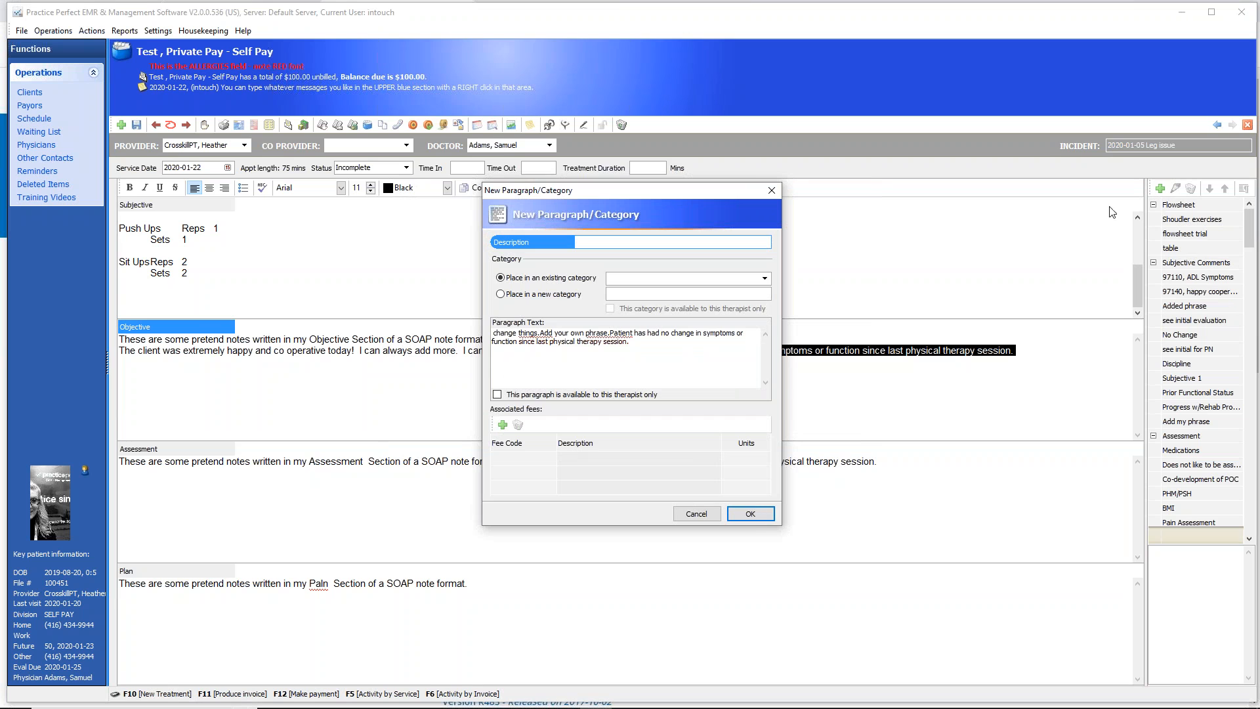
pyautogui.write('sdrfwerwer')
pyautogui.click(765, 278)
pyautogui.click(764, 281)
pyautogui.click(764, 281)
pyautogui.click(764, 281)
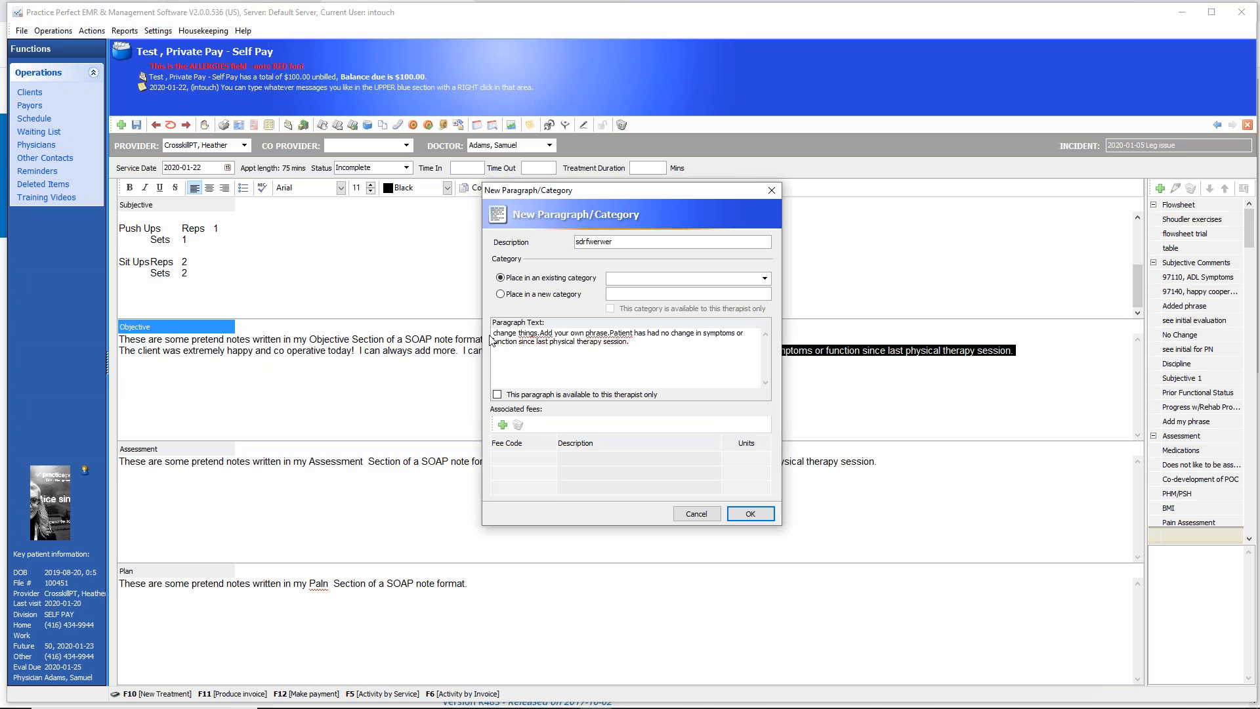
# Append "dfsdfsdfsdf" to the new paragraph's text, select the whole text, and review the associated fees section.
pyautogui.moveTo(495, 332); pyautogui.dragTo(683, 342)
pyautogui.click(661, 348)
pyautogui.write('dfsdfsdfsdf')
pyautogui.moveTo(666, 342); pyautogui.dragTo(477, 322)
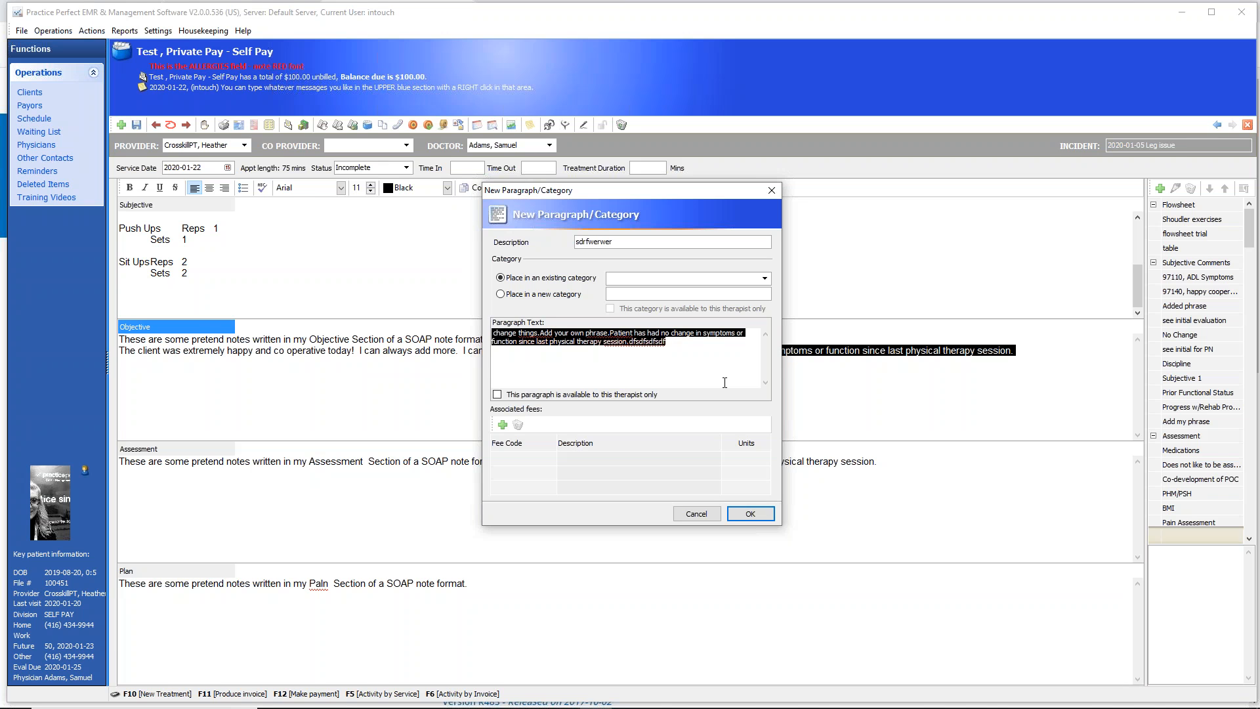
pyautogui.moveTo(707, 409)
pyautogui.mouseDown()
pyautogui.moveTo(545, 384)
pyautogui.moveTo(551, 525)
pyautogui.moveTo(669, 382)
pyautogui.mouseUp()
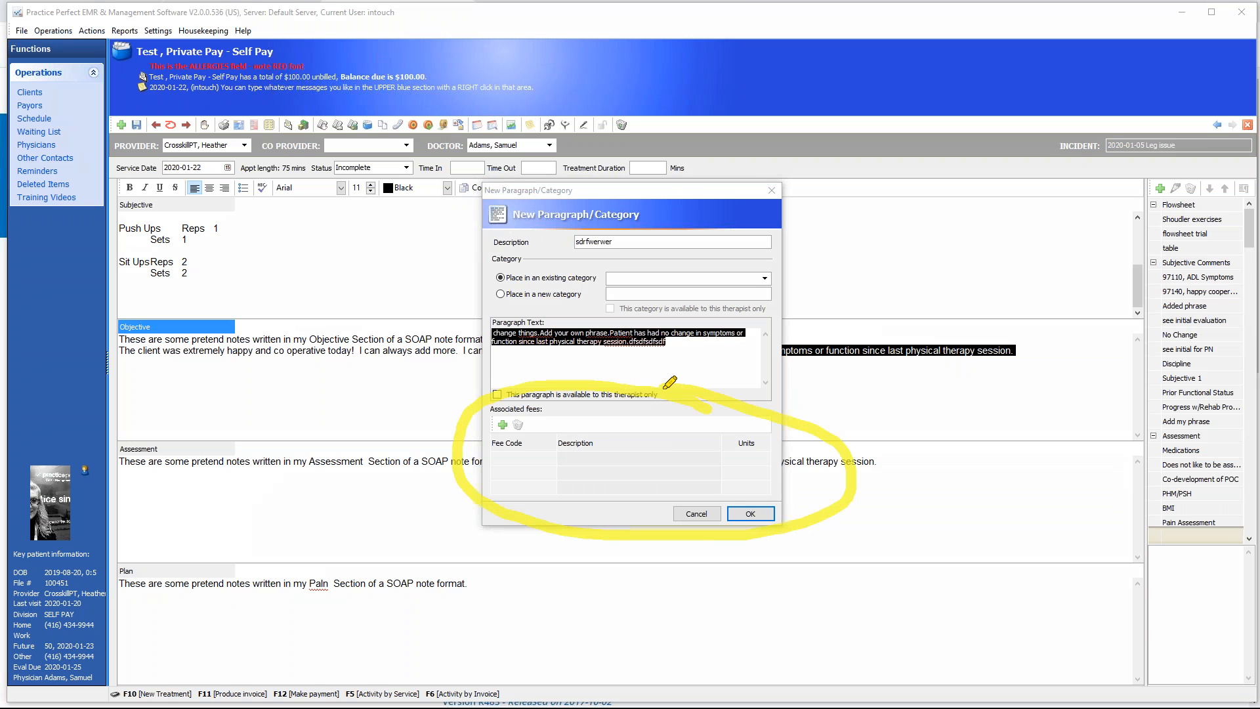
# Add fee code 97110 with 2 units to the new paragraph's associated fees, and discard the paragraph without saving.
pyautogui.rightClick(736, 460)
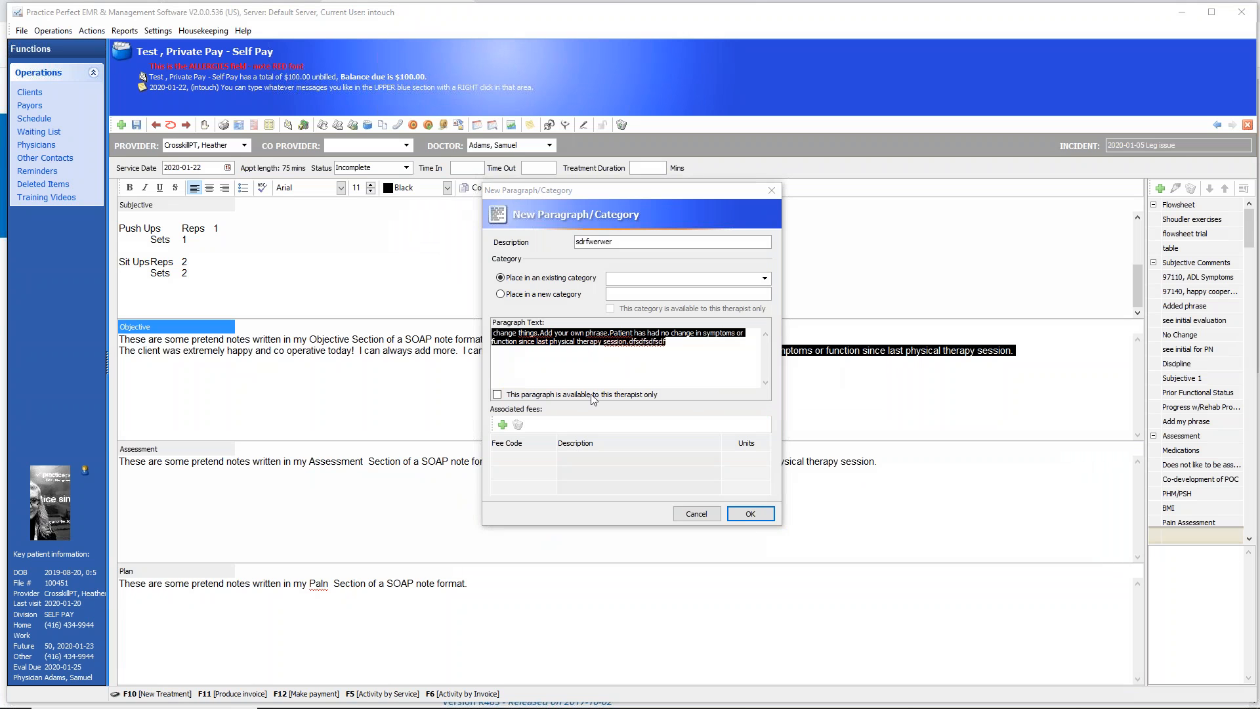
pyautogui.click(503, 426)
pyautogui.write('97110')
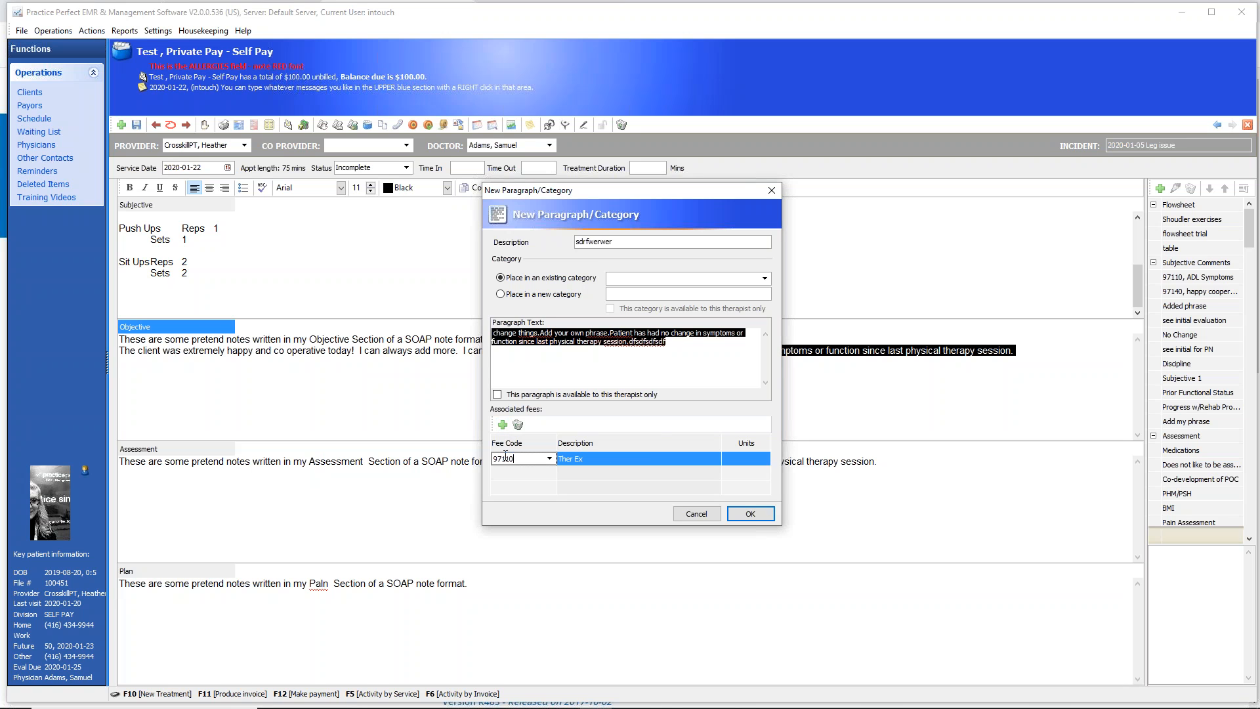
pyautogui.click(748, 459)
pyautogui.write('20')
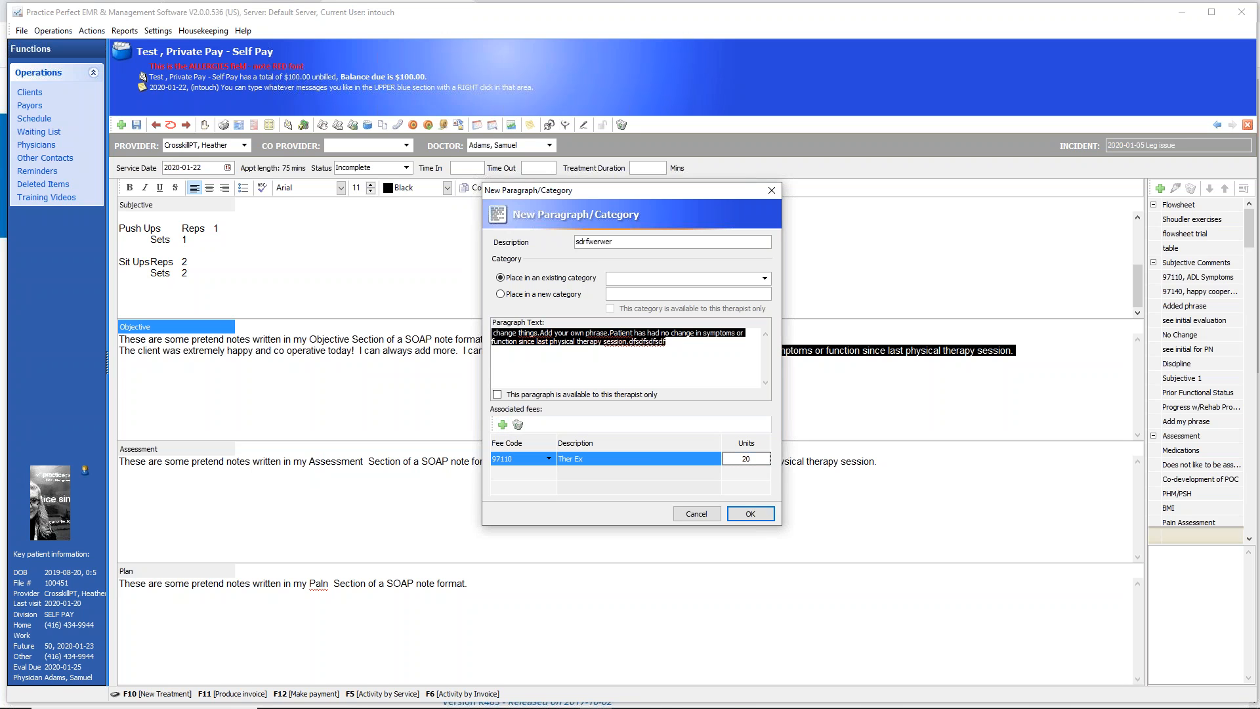
pyautogui.doubleClick(753, 464)
pyautogui.write('2')
pyautogui.click(513, 341)
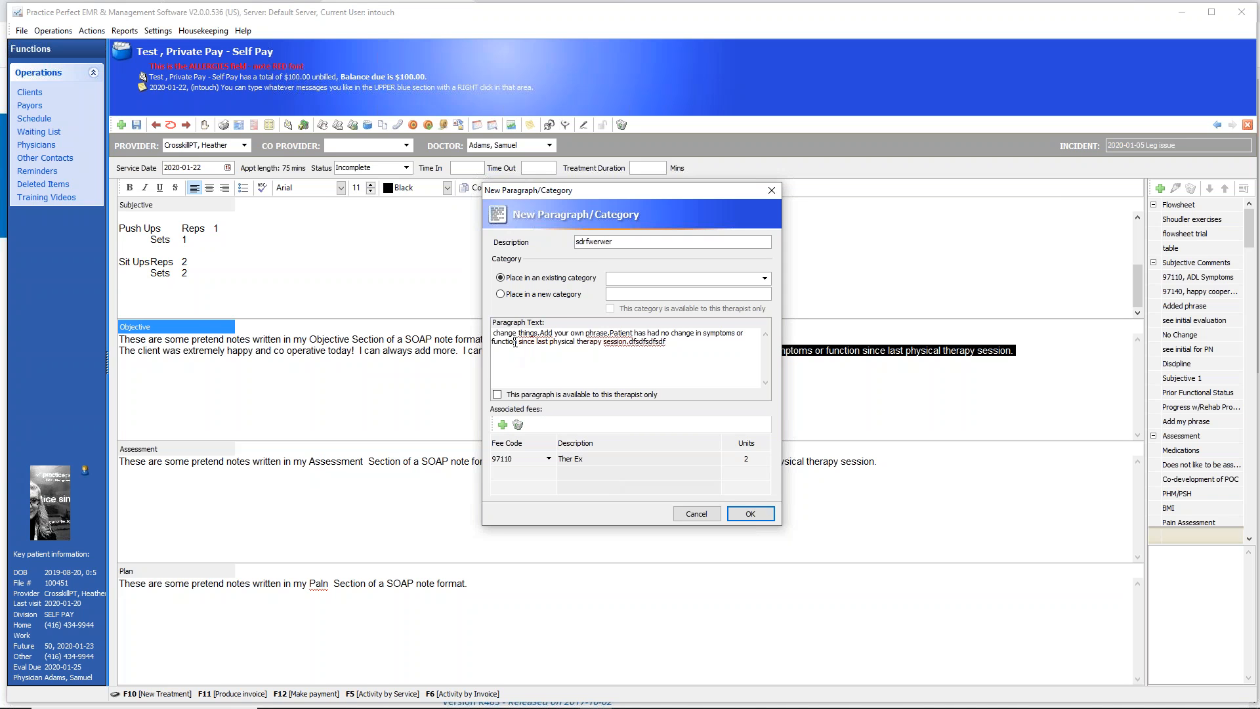
pyautogui.moveTo(497, 333); pyautogui.dragTo(703, 358)
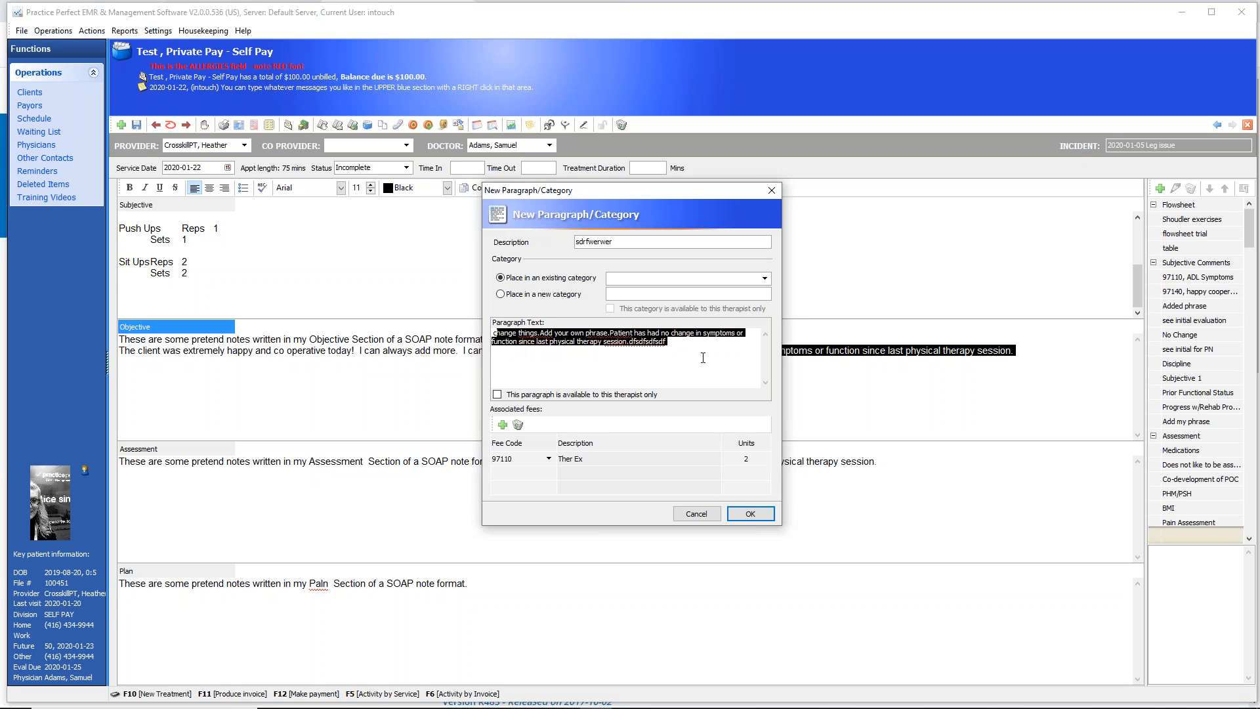
pyautogui.click(523, 463)
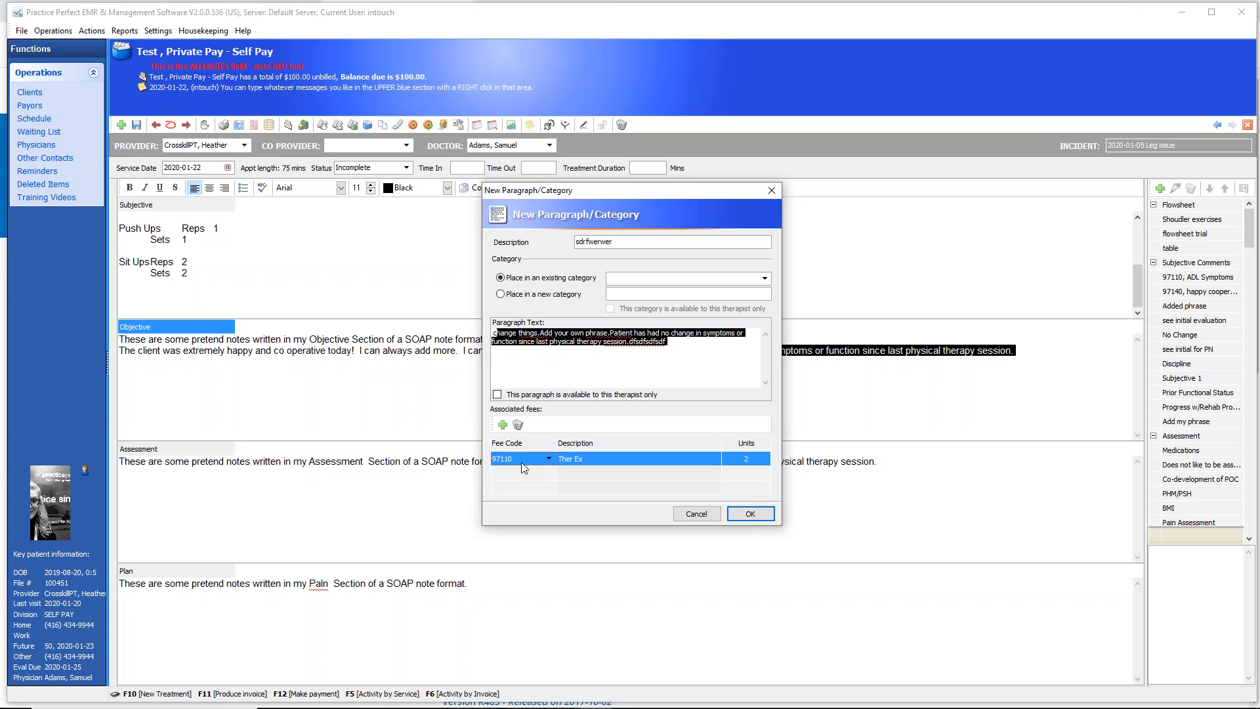
pyautogui.click(699, 518)
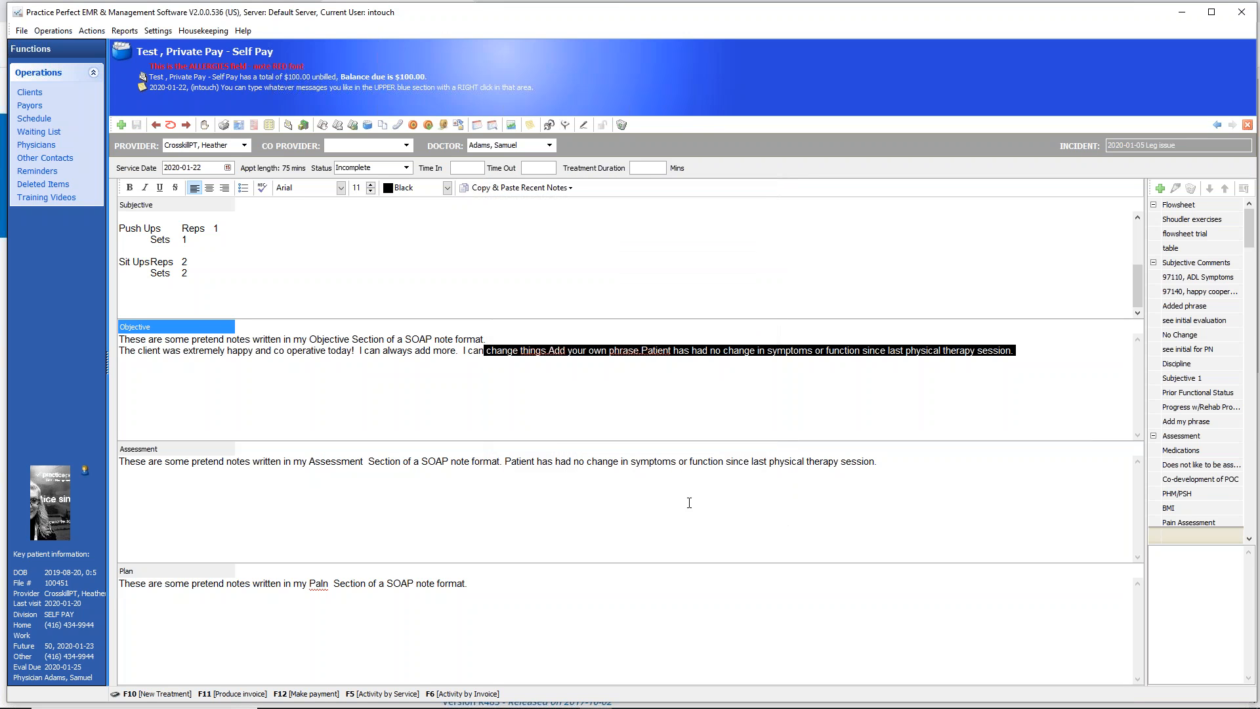
# Insert the Shoulder exercises phrase three times after the last Sets line in the Subjective section.
pyautogui.click(304, 272)
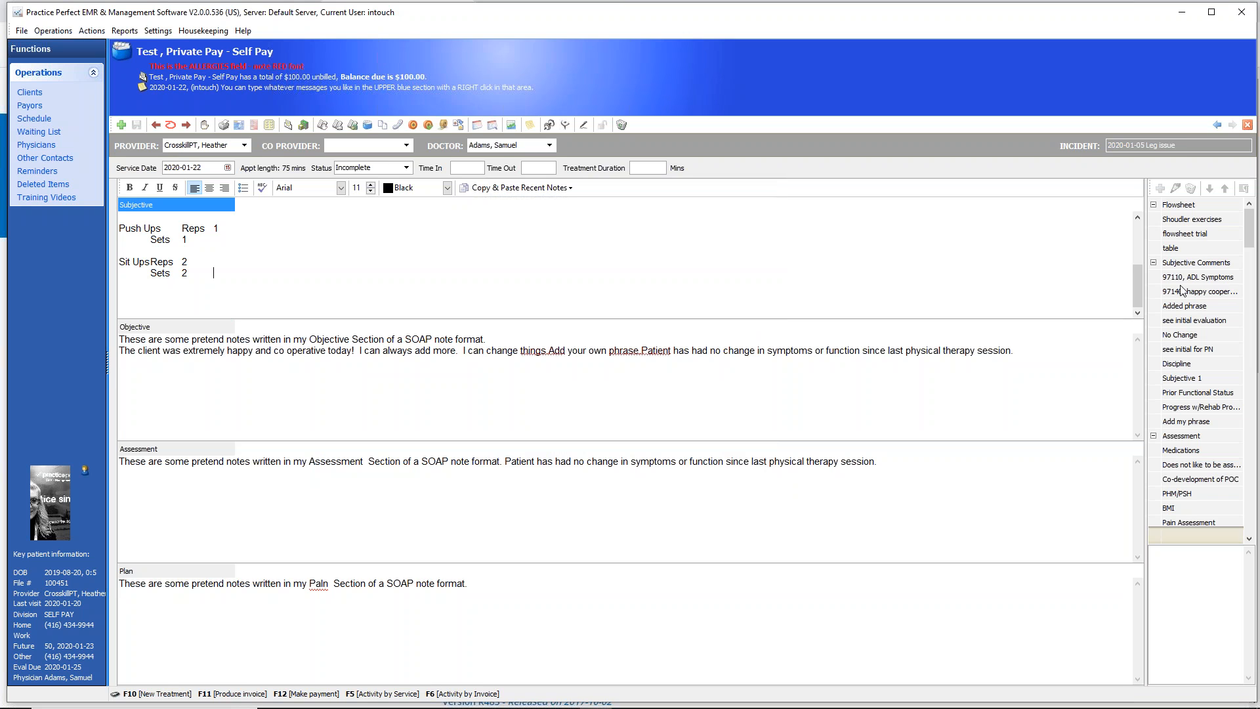
pyautogui.click(1161, 205)
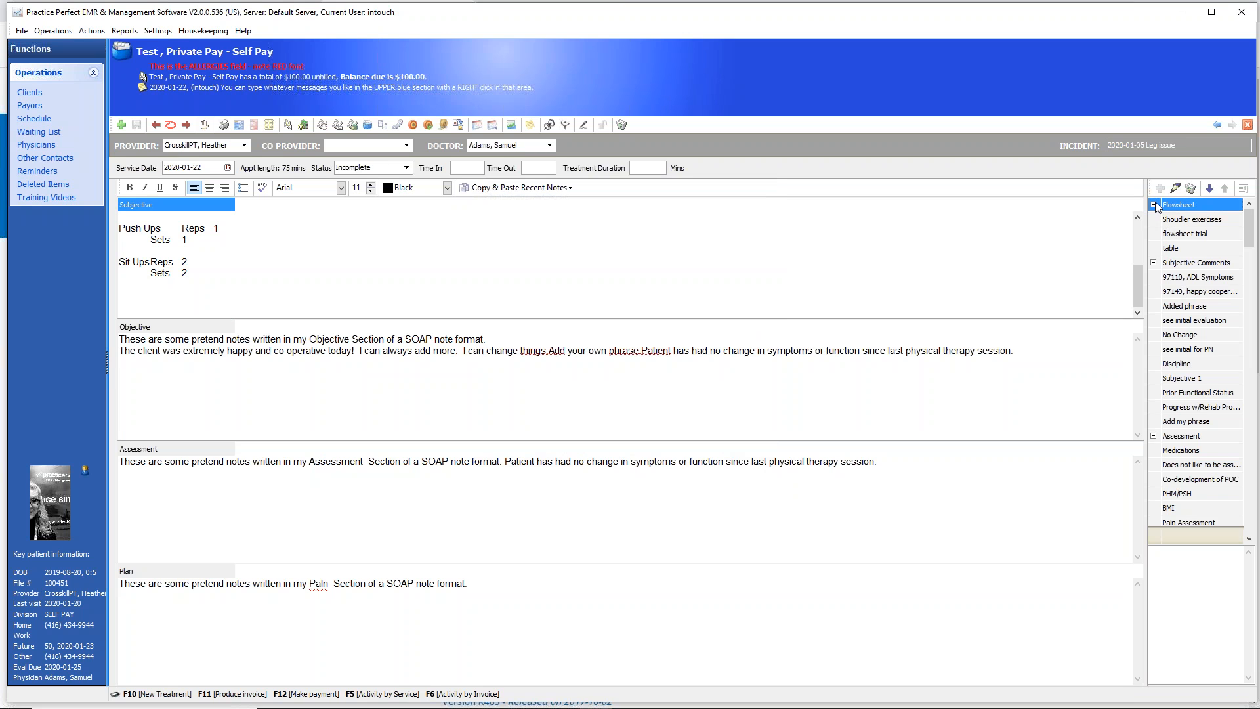
pyautogui.click(1185, 220)
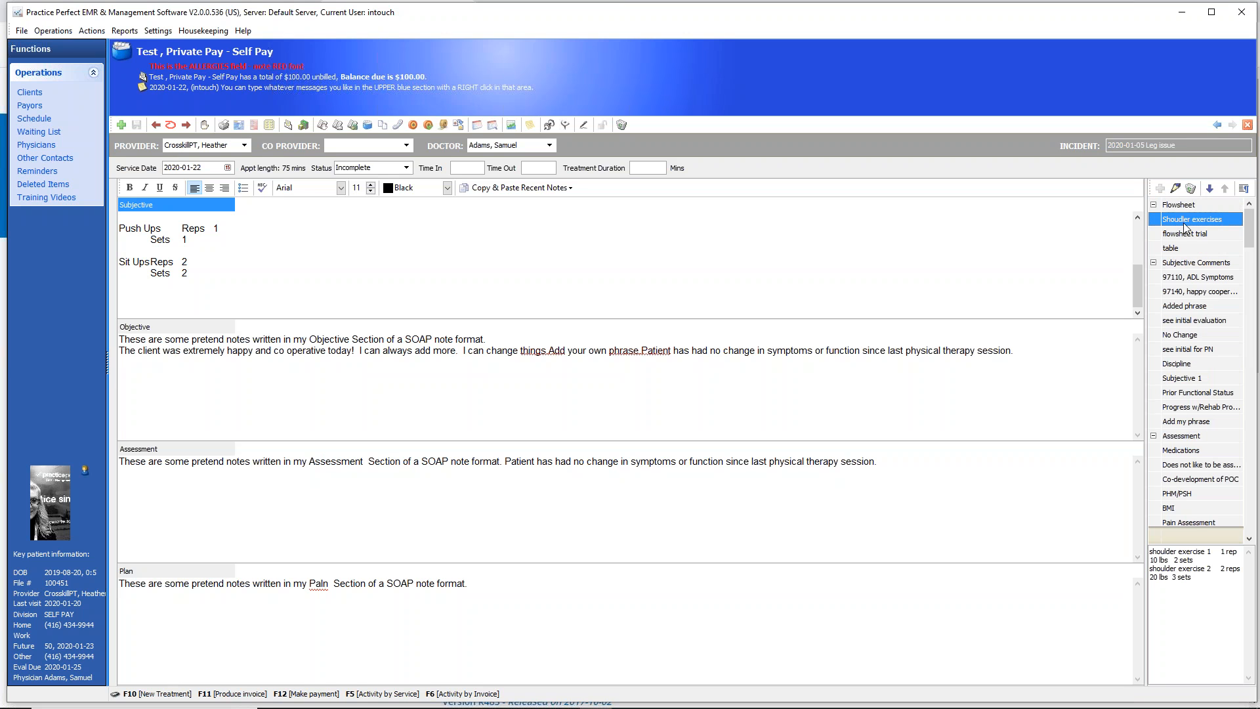
pyautogui.doubleClick(1185, 226)
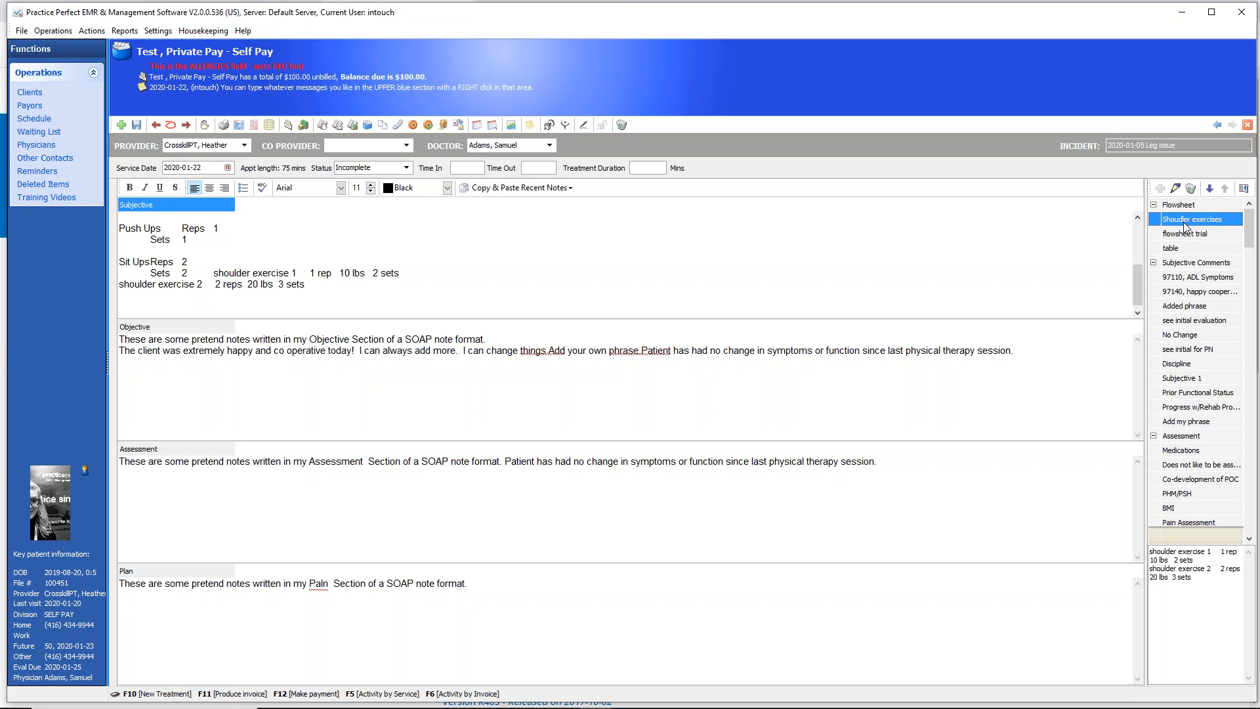
pyautogui.doubleClick(1185, 227)
pyautogui.doubleClick(1186, 227)
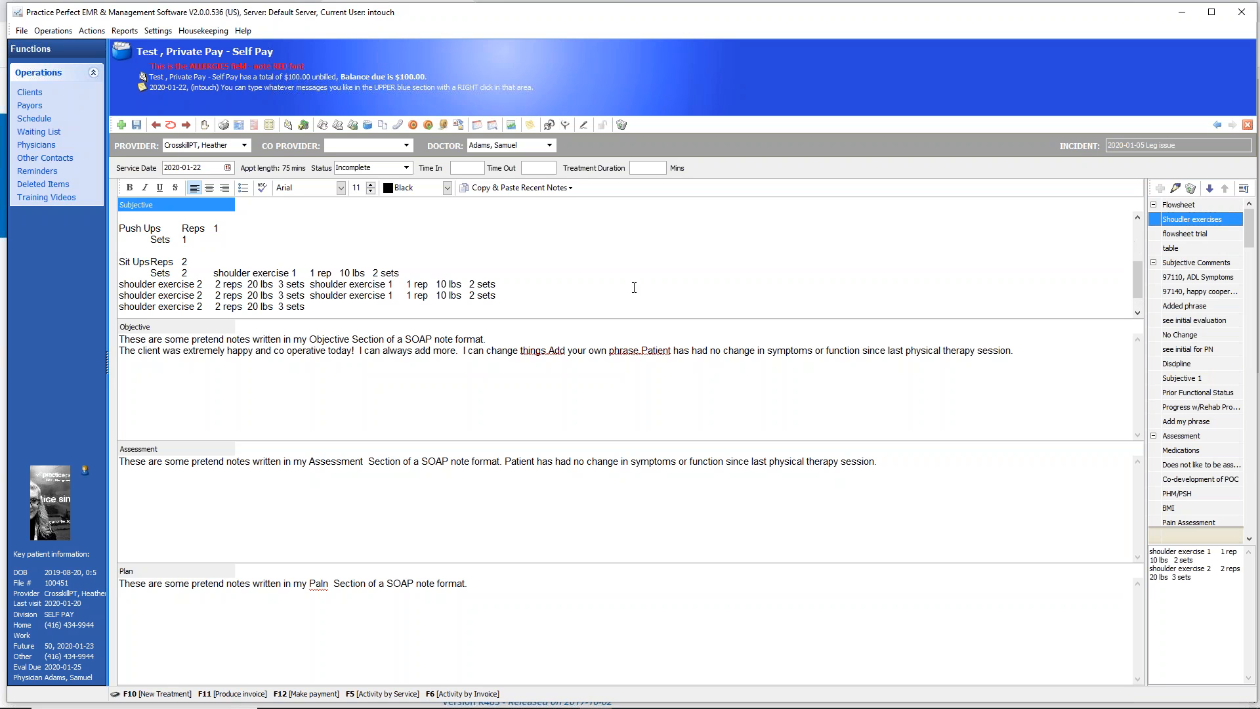
pyautogui.moveTo(232, 284); pyautogui.dragTo(422, 313)
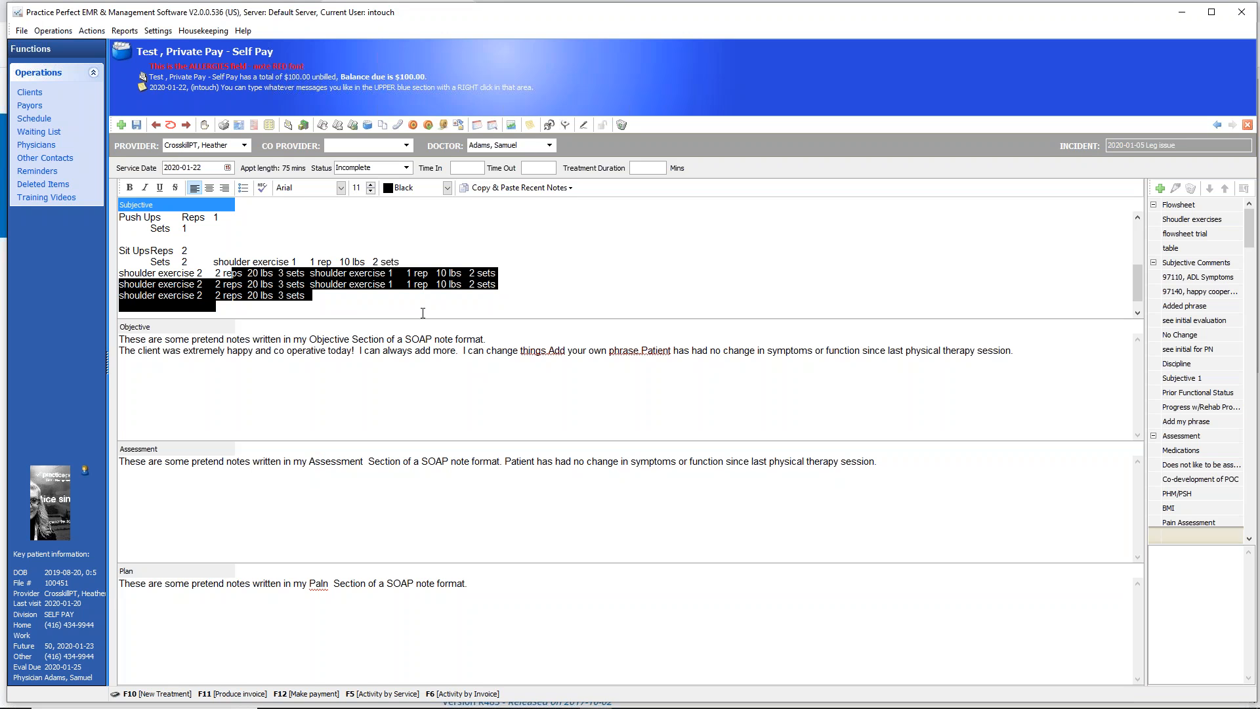
pyautogui.click(677, 260)
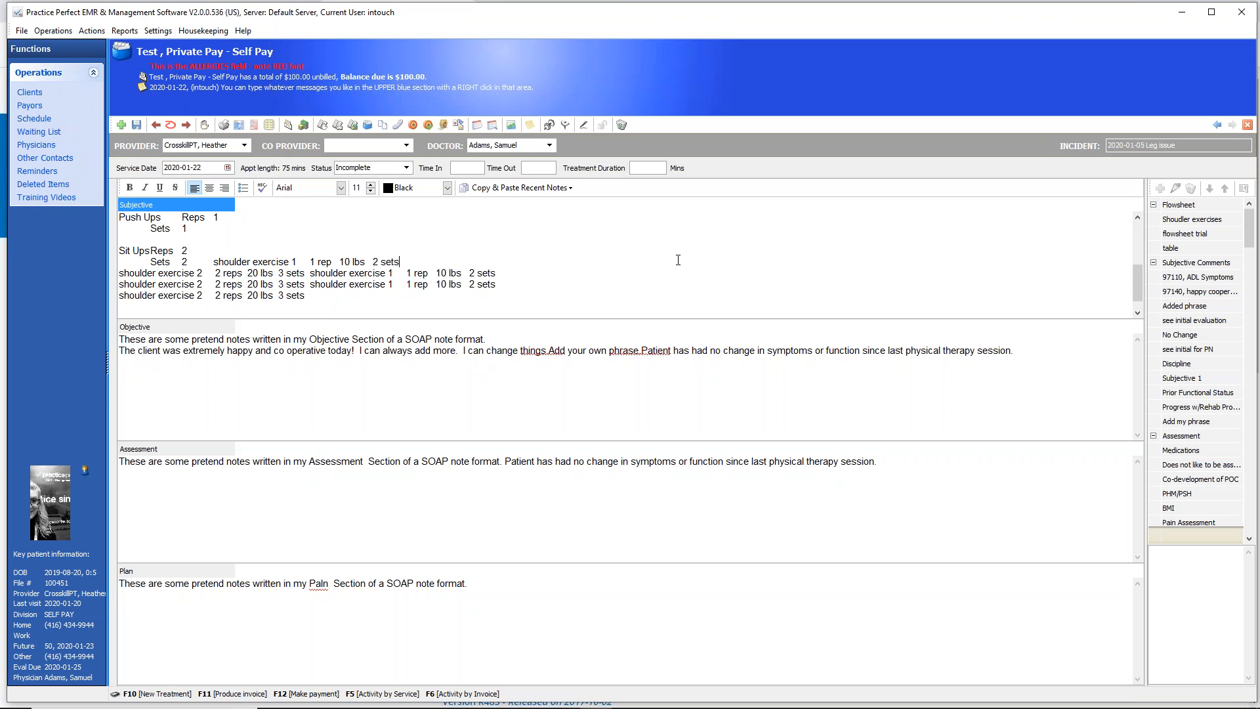
# View the recent notes available for the Subjective section without pasting one, and collapse the Flowsheet category in the phrase library.
pyautogui.click(569, 189)
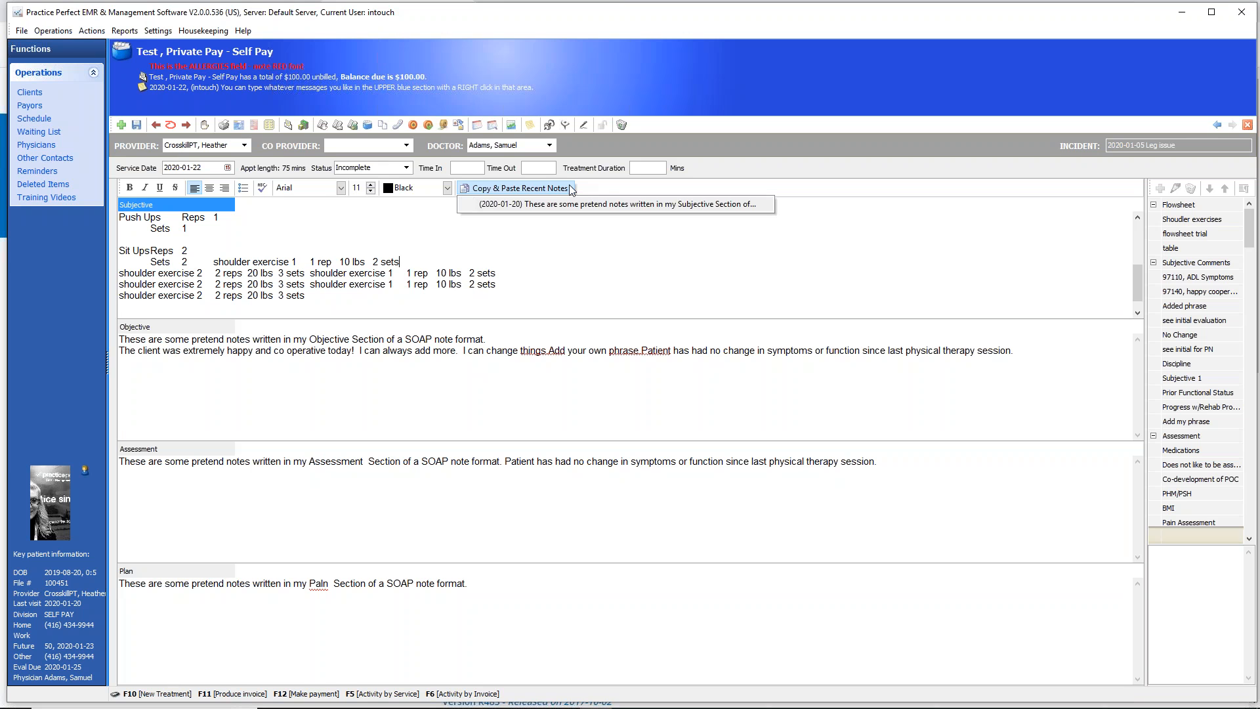
pyautogui.click(1156, 207)
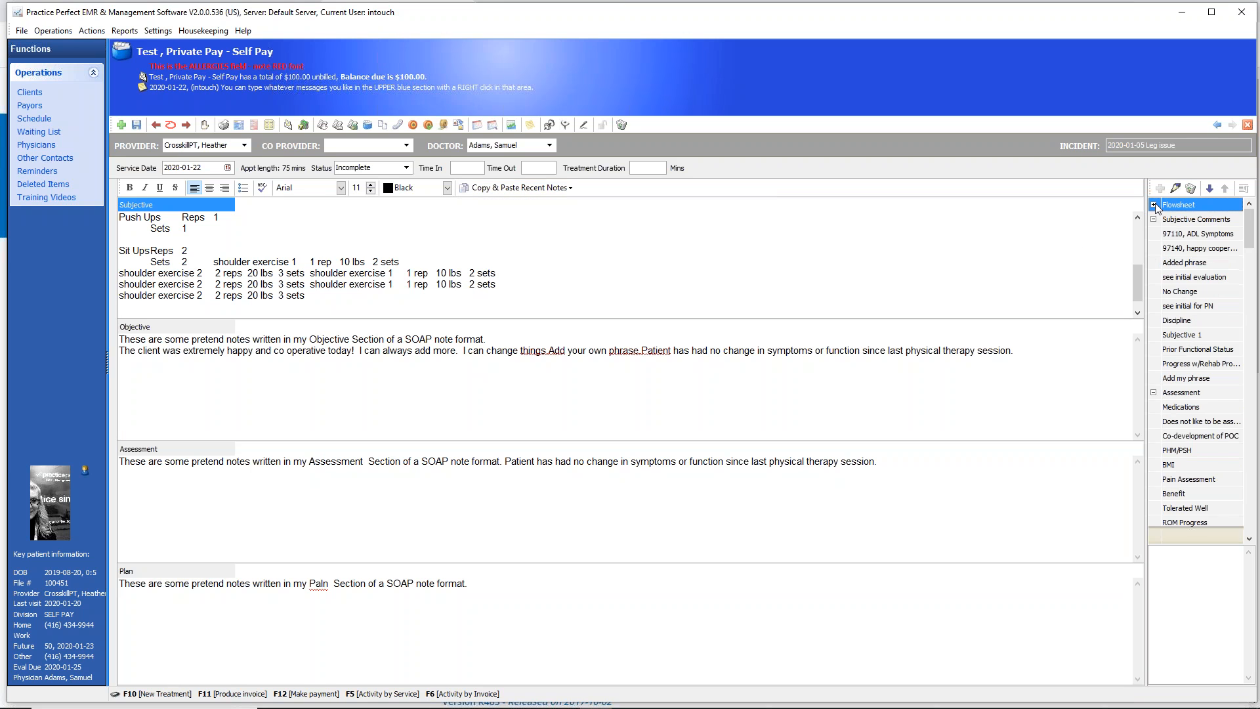
pyautogui.click(1154, 205)
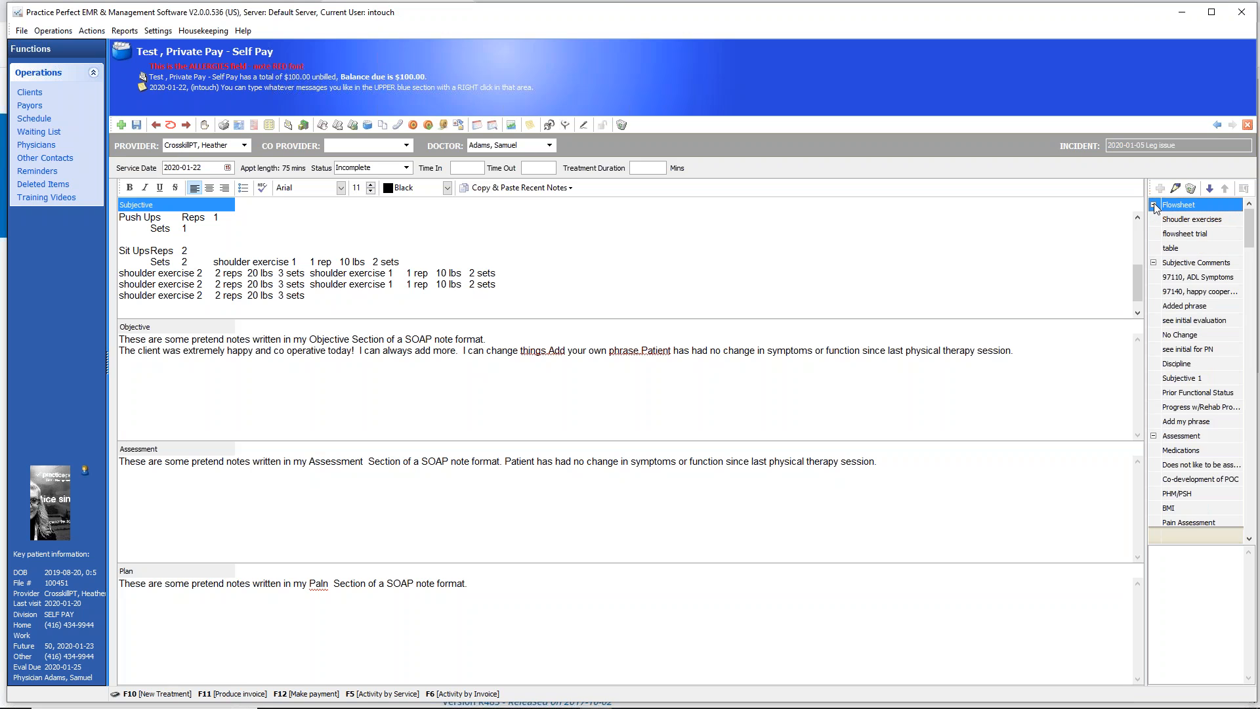
pyautogui.click(902, 284)
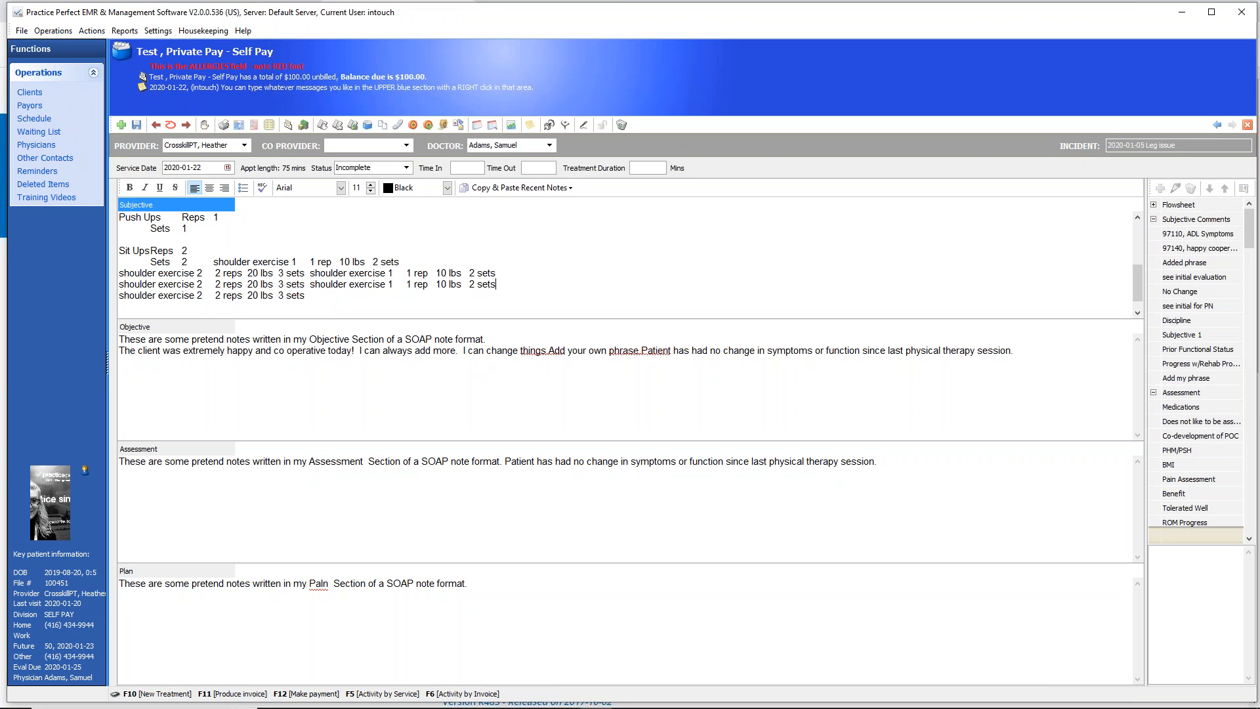
pyautogui.moveTo(638, 109); pyautogui.dragTo(542, 119)
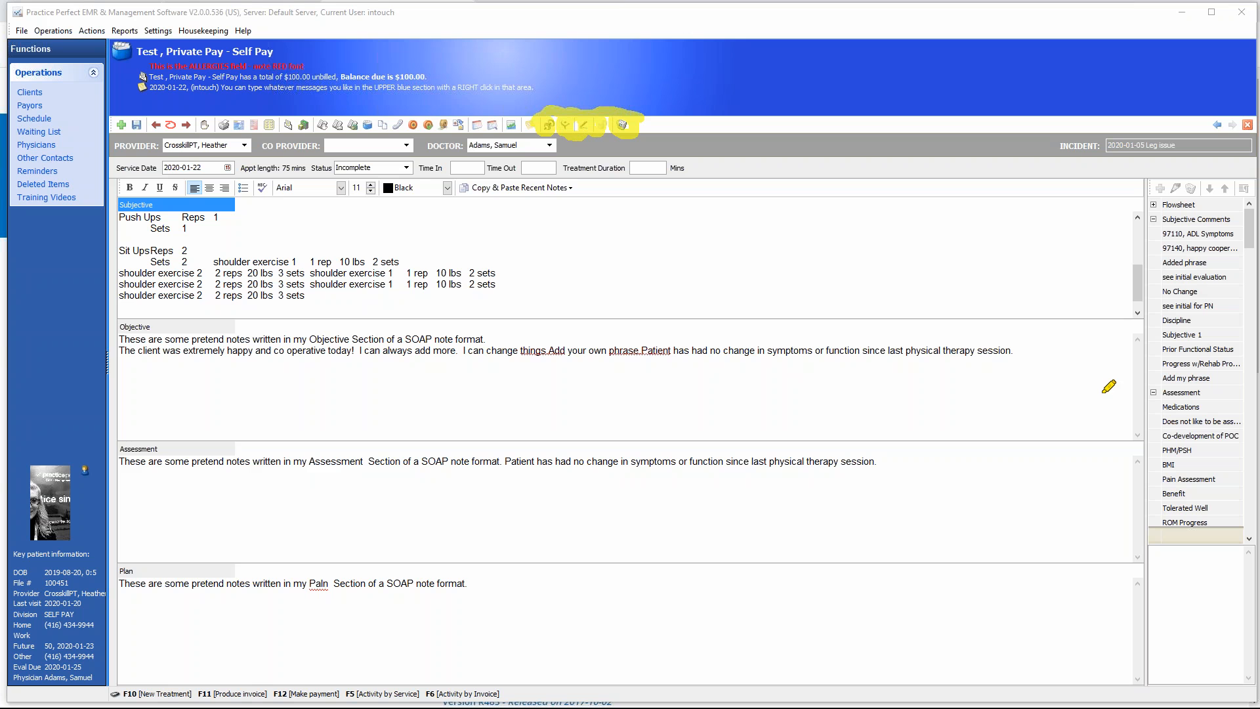
pyautogui.press('Escape')
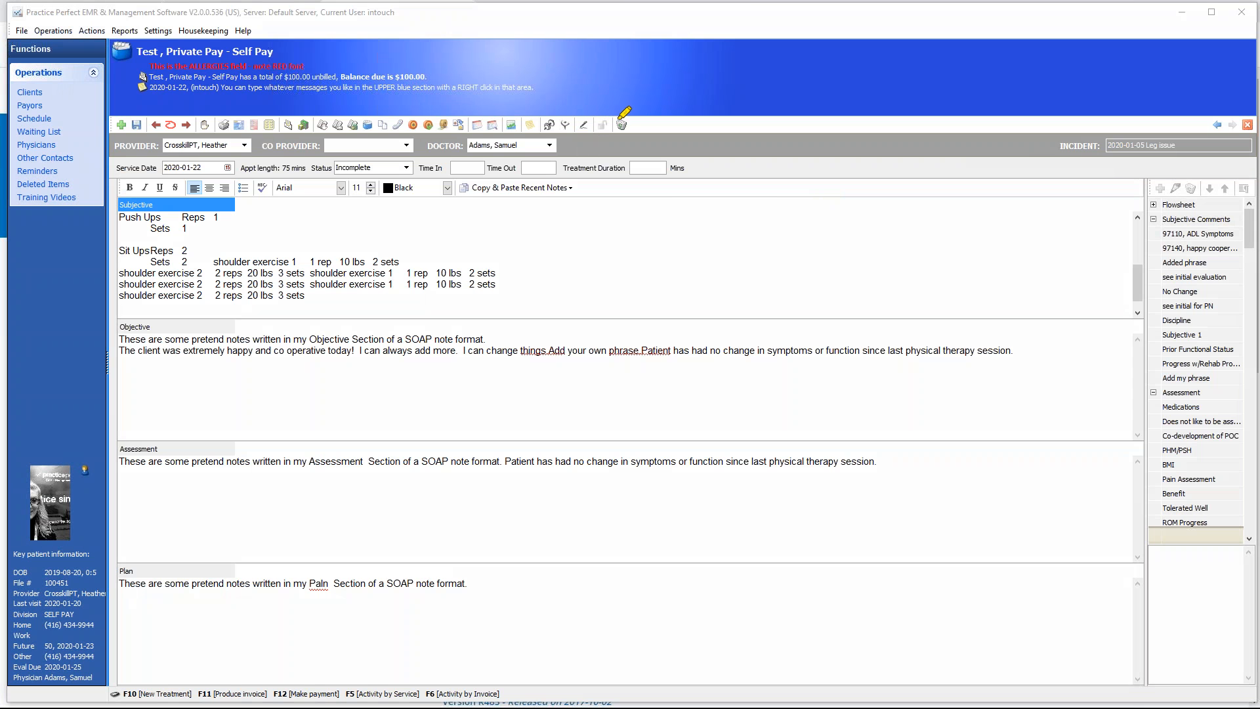
pyautogui.moveTo(589, 120)
pyautogui.mouseDown()
pyautogui.moveTo(596, 154)
pyautogui.moveTo(623, 138)
pyautogui.moveTo(617, 113)
pyautogui.mouseUp()
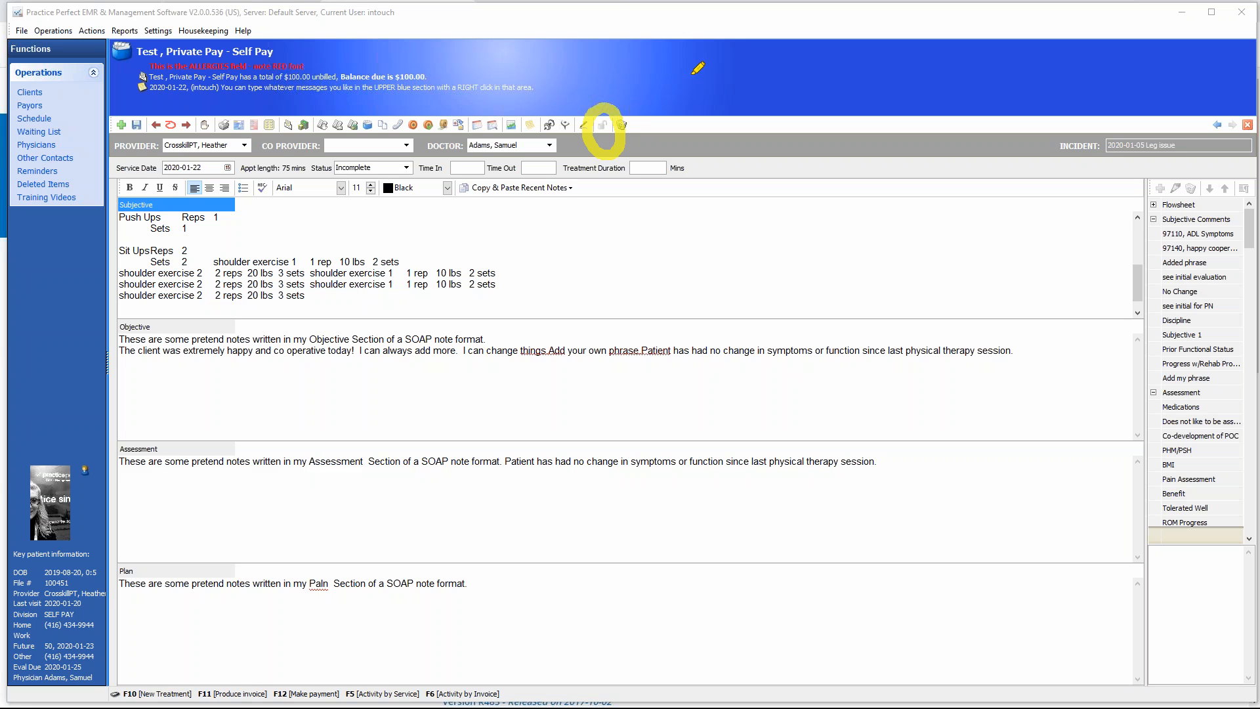
pyautogui.moveTo(712, 51)
pyautogui.mouseDown()
pyautogui.moveTo(591, 98)
pyautogui.moveTo(669, 87)
pyautogui.mouseUp()
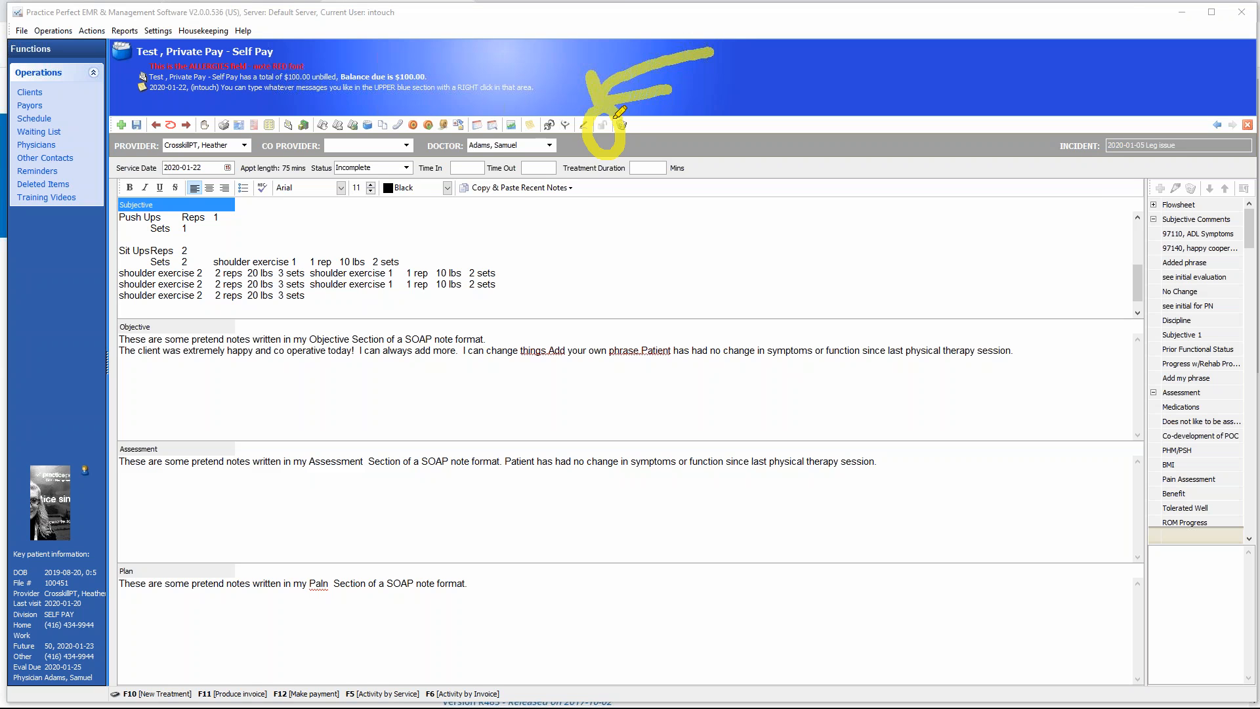
pyautogui.moveTo(612, 113)
pyautogui.mouseDown()
pyautogui.moveTo(598, 149)
pyautogui.moveTo(597, 108)
pyautogui.moveTo(621, 136)
pyautogui.moveTo(605, 107)
pyautogui.mouseUp()
pyautogui.moveTo(605, 114); pyautogui.dragTo(612, 105)
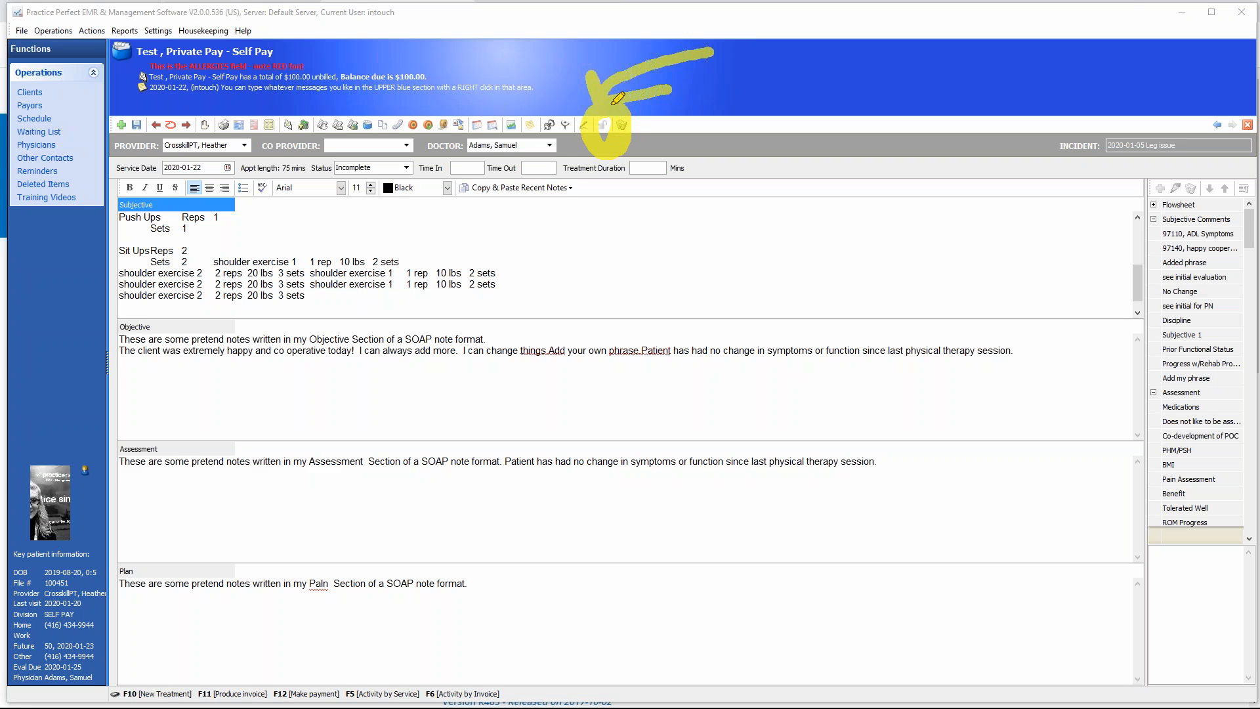
pyautogui.click(1241, 413)
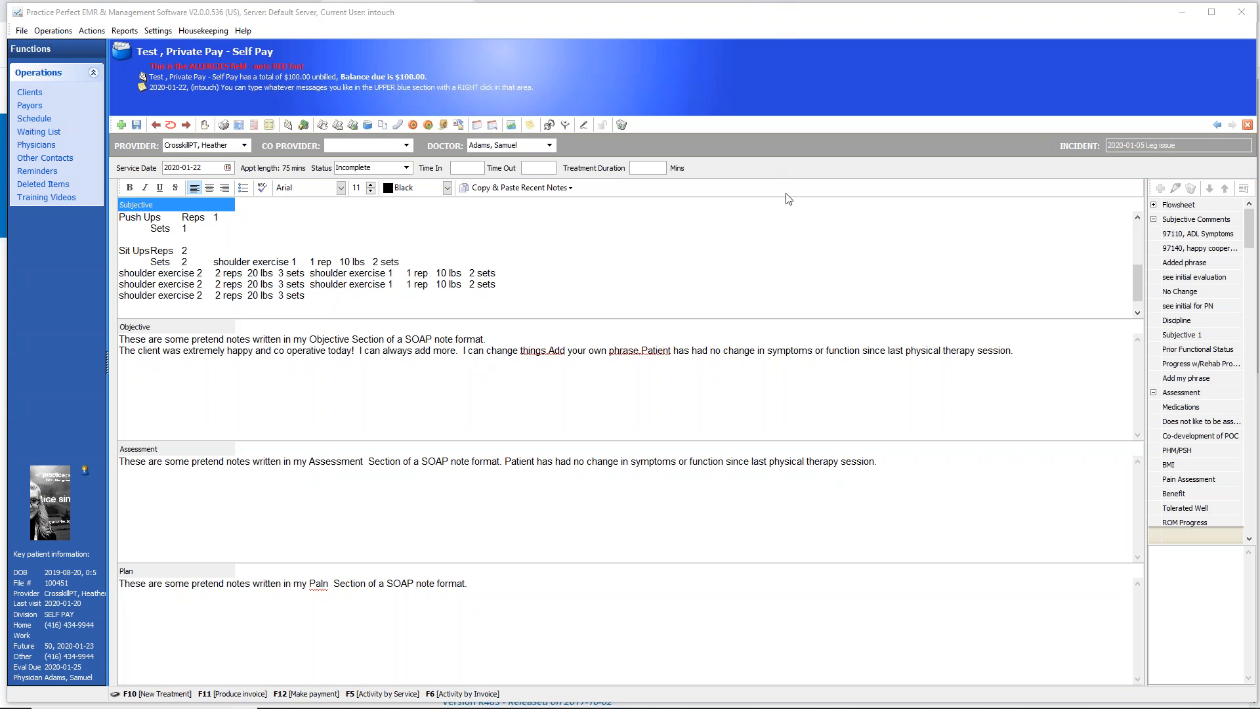
# Draw a freehand client signature on the progress note and sign it.
pyautogui.click(584, 124)
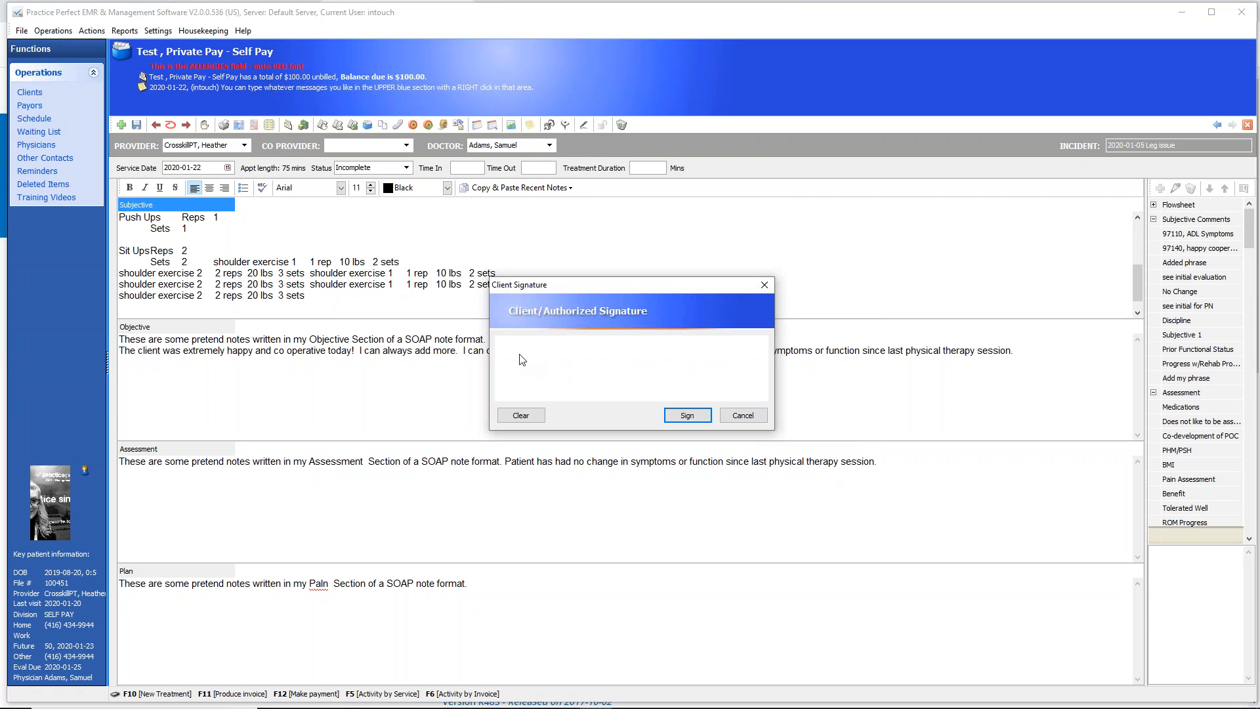
pyautogui.moveTo(519, 357)
pyautogui.mouseDown()
pyautogui.moveTo(562, 373)
pyautogui.moveTo(669, 356)
pyautogui.moveTo(523, 365)
pyautogui.moveTo(719, 359)
pyautogui.moveTo(745, 380)
pyautogui.mouseUp()
pyautogui.click(687, 416)
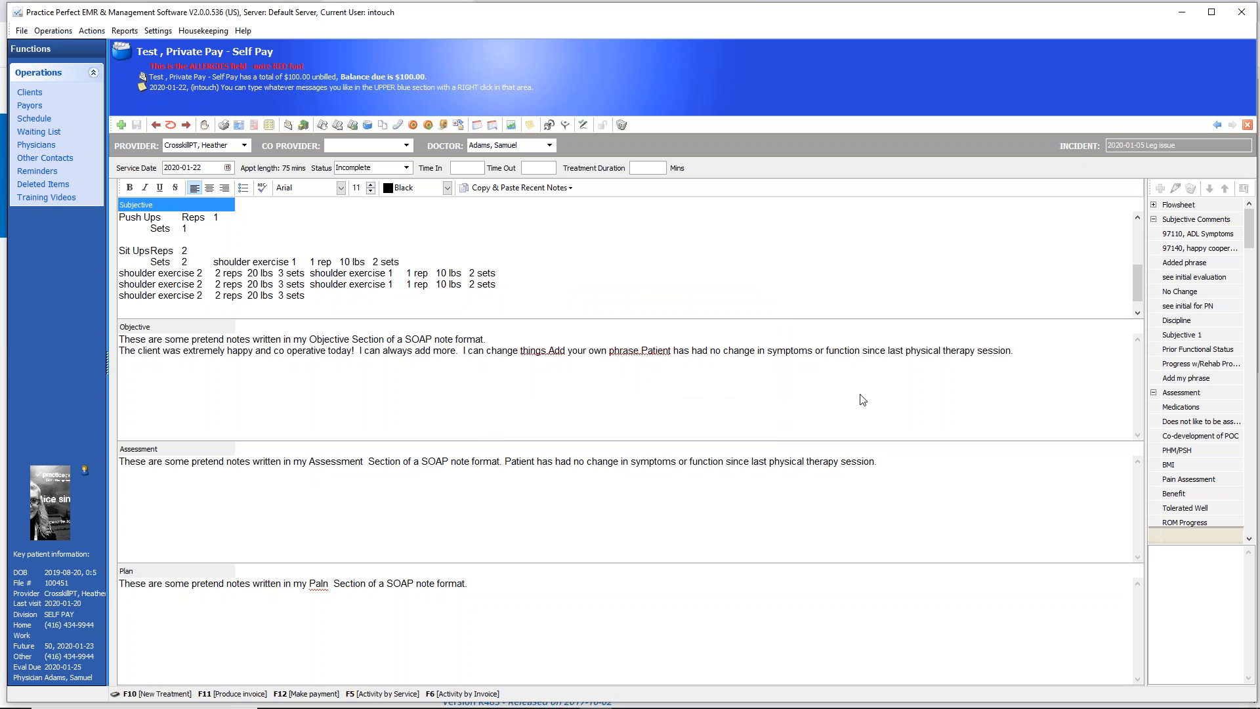
# Mark the back view's left calf on the body map with pain level 3, Dull Ache, Numb, Frequently 51-75%, and description wertwertwertwertwert.
pyautogui.click(565, 124)
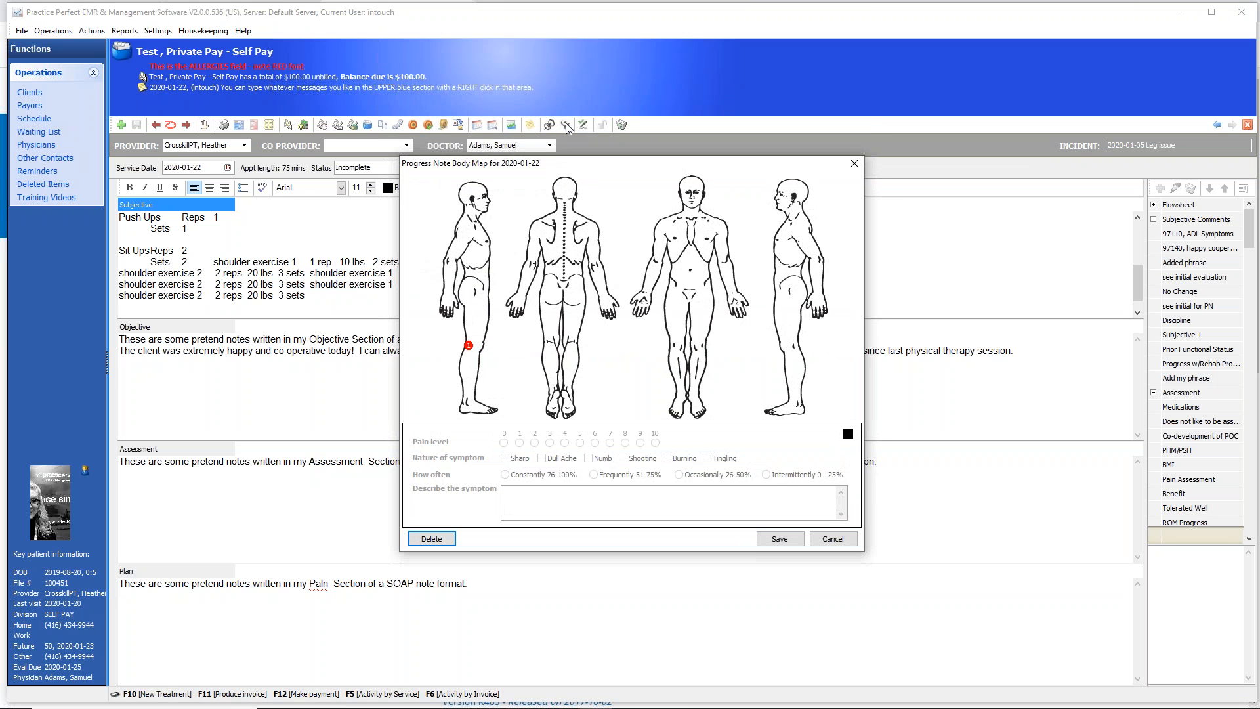
pyautogui.click(544, 361)
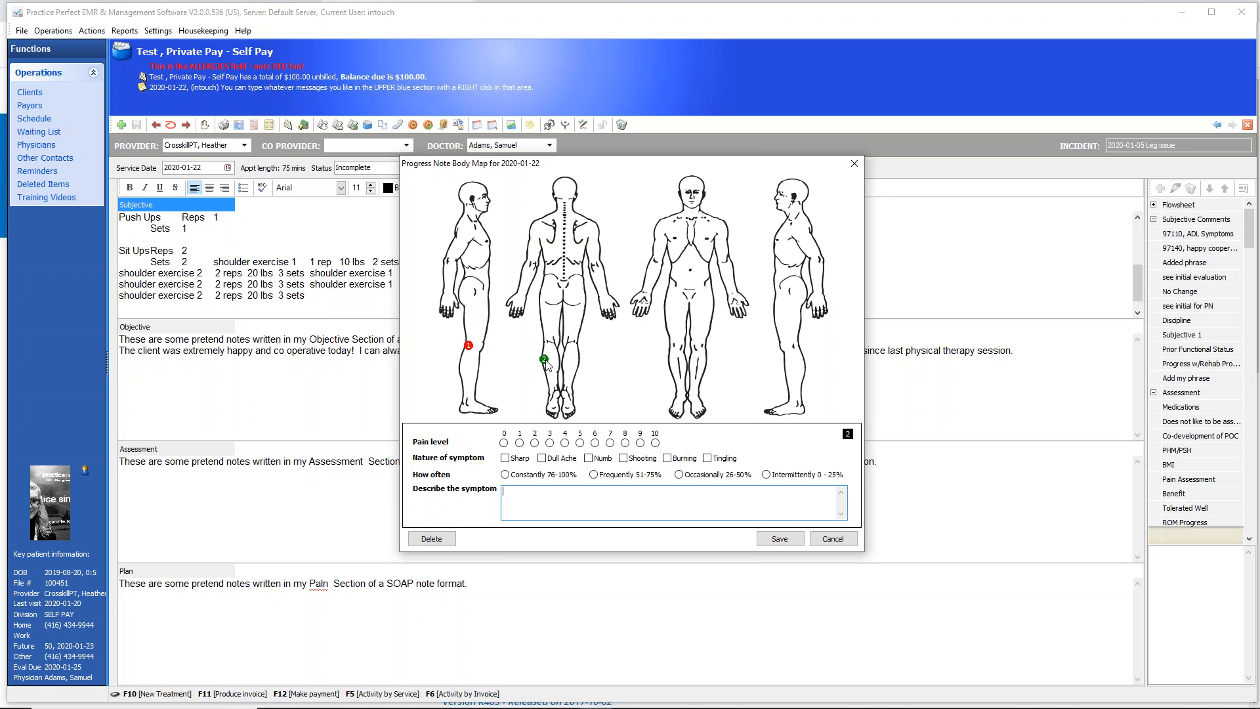
pyautogui.click(551, 443)
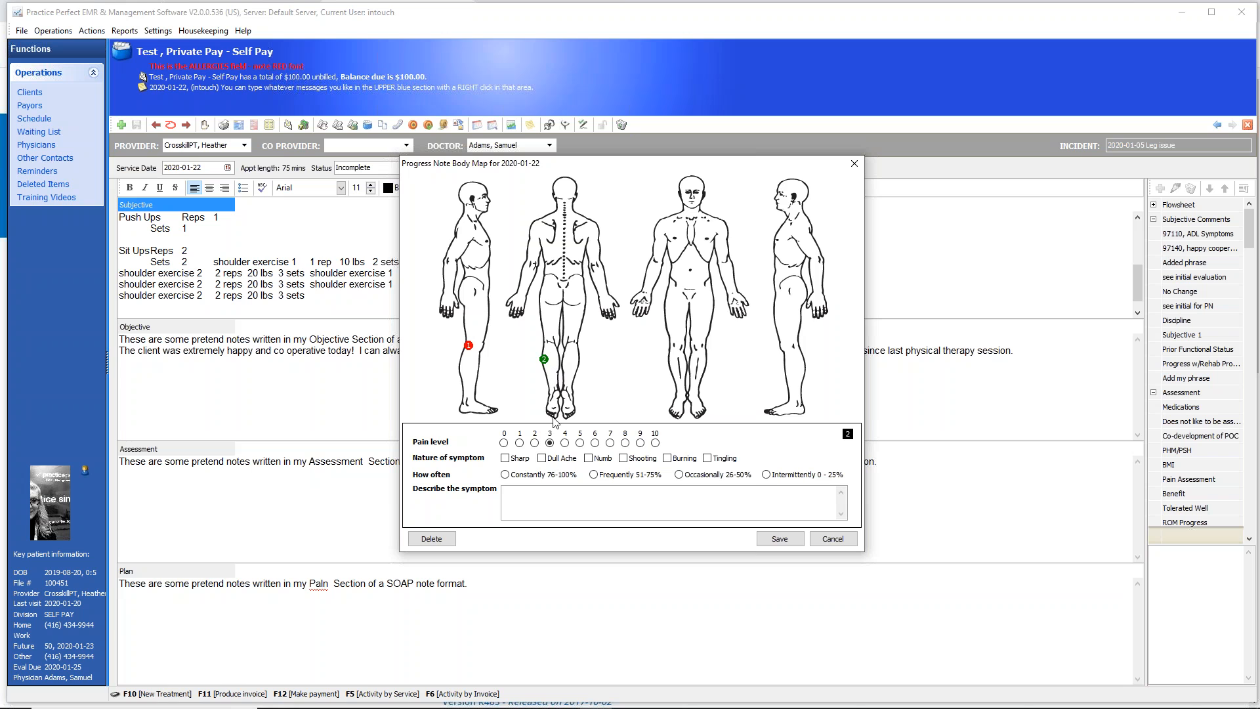
pyautogui.click(542, 458)
pyautogui.click(588, 458)
pyautogui.click(594, 474)
pyautogui.write('wertwertwertwertwert')
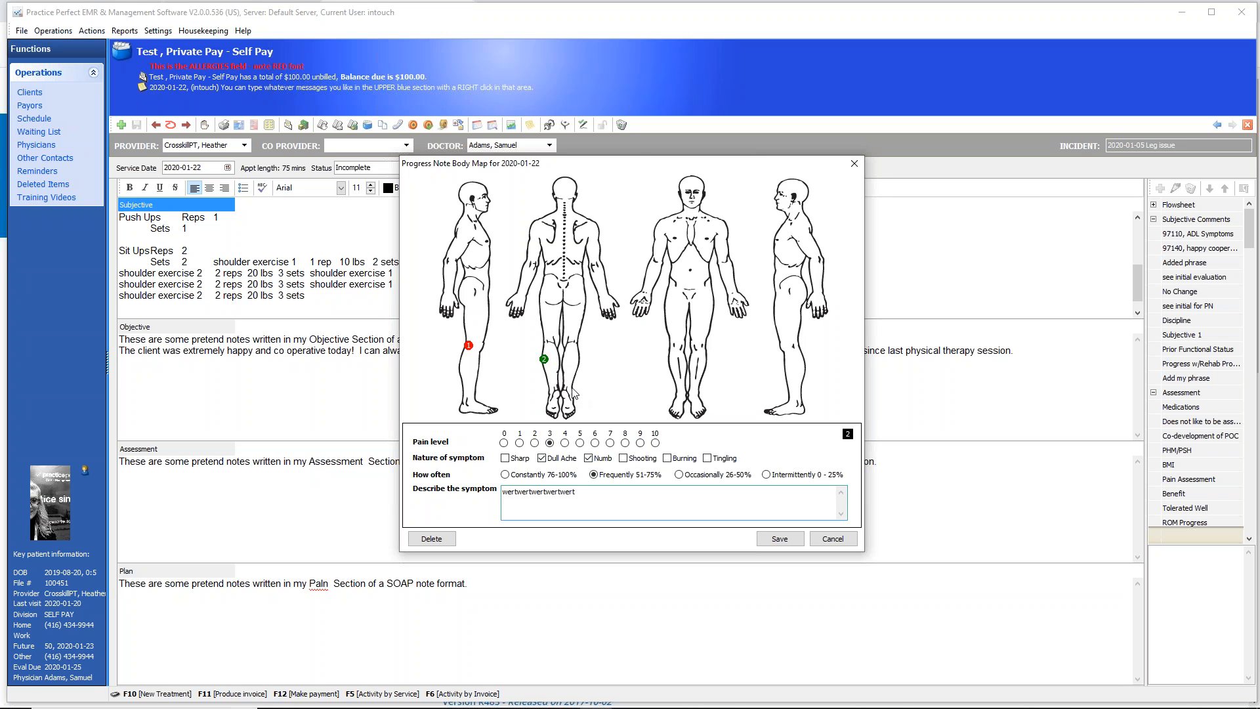
# Mark the back view's right lower leg with pain level 3, Numb, Frequently 51-75%, description qwerqwerqwerqwerqwerqwer, and save the body map.
pyautogui.click(566, 374)
pyautogui.click(550, 443)
pyautogui.click(587, 458)
pyautogui.click(594, 474)
pyautogui.click(528, 496)
pyautogui.write('qwerqwerqwerqwerqwerqwer')
pyautogui.click(779, 539)
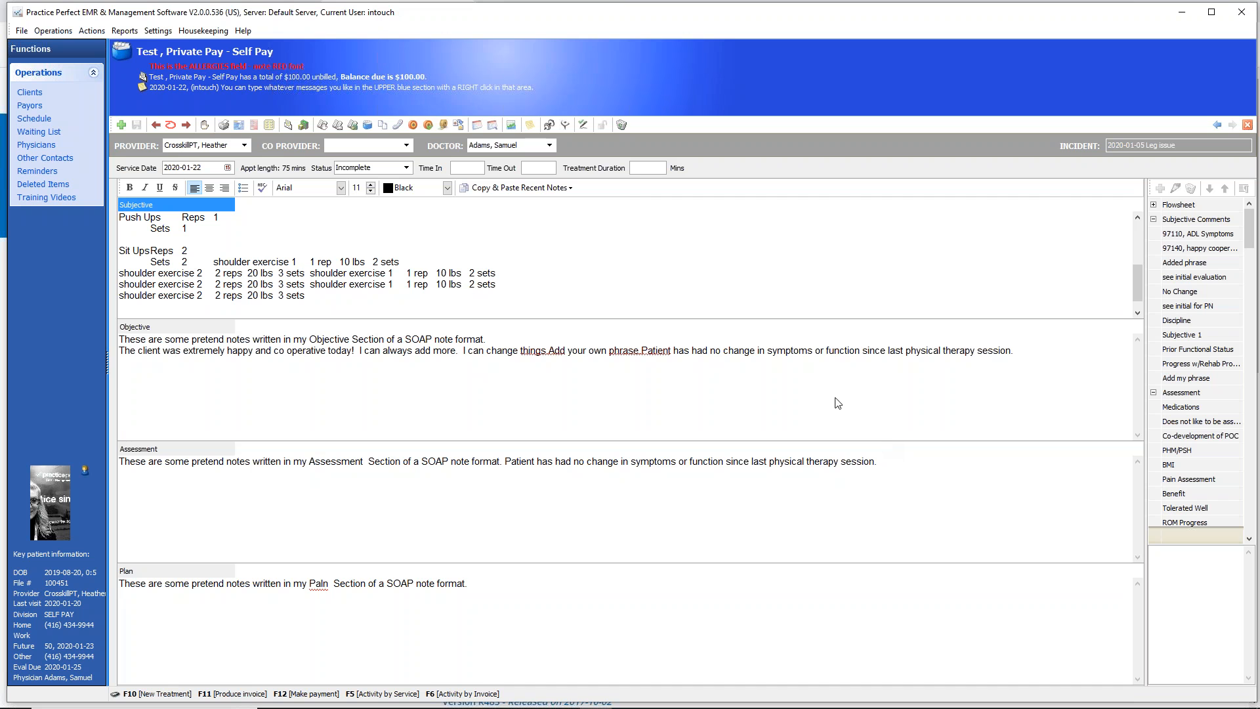
# Review the stored client signature and the body map markers, leaving both as they are.
pyautogui.click(581, 126)
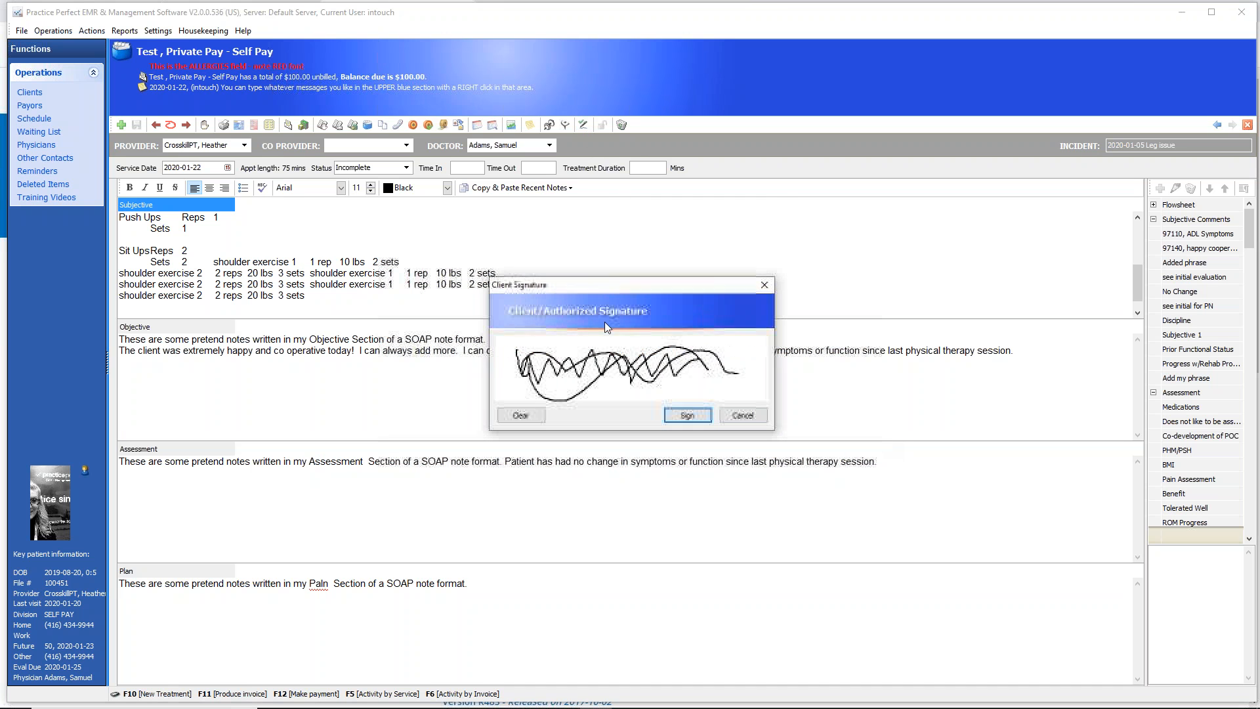
pyautogui.click(687, 415)
pyautogui.click(565, 126)
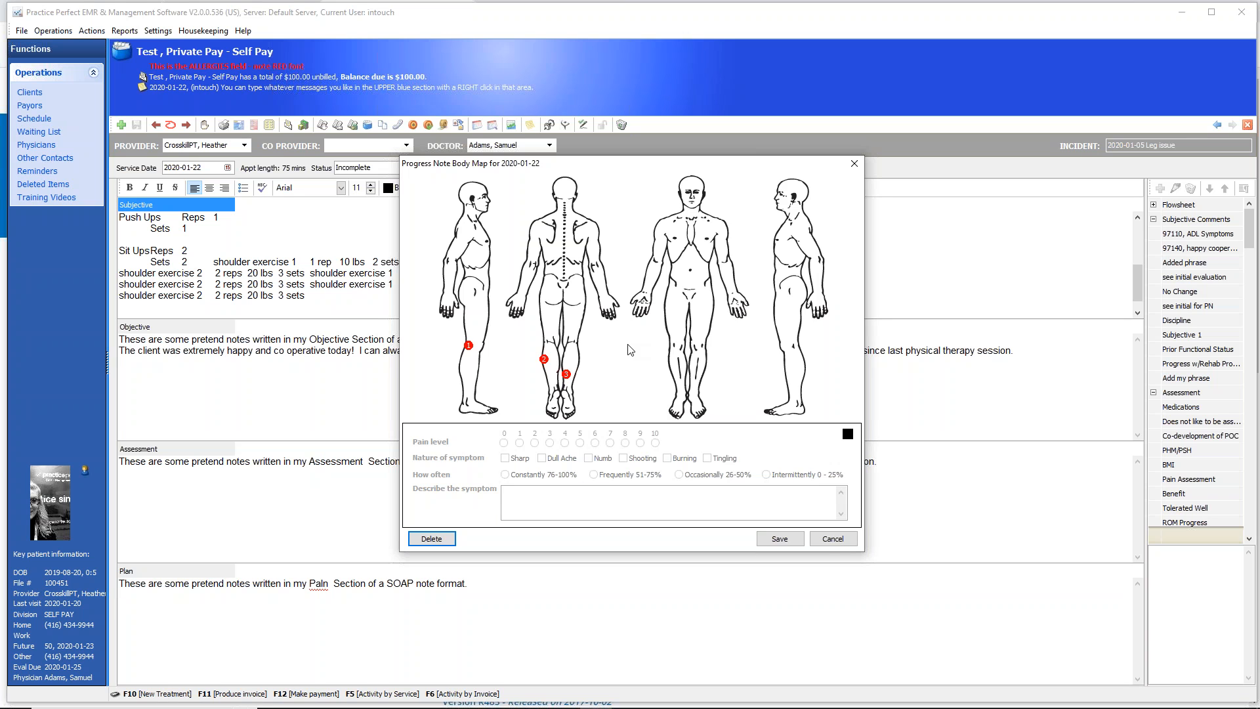
pyautogui.click(832, 539)
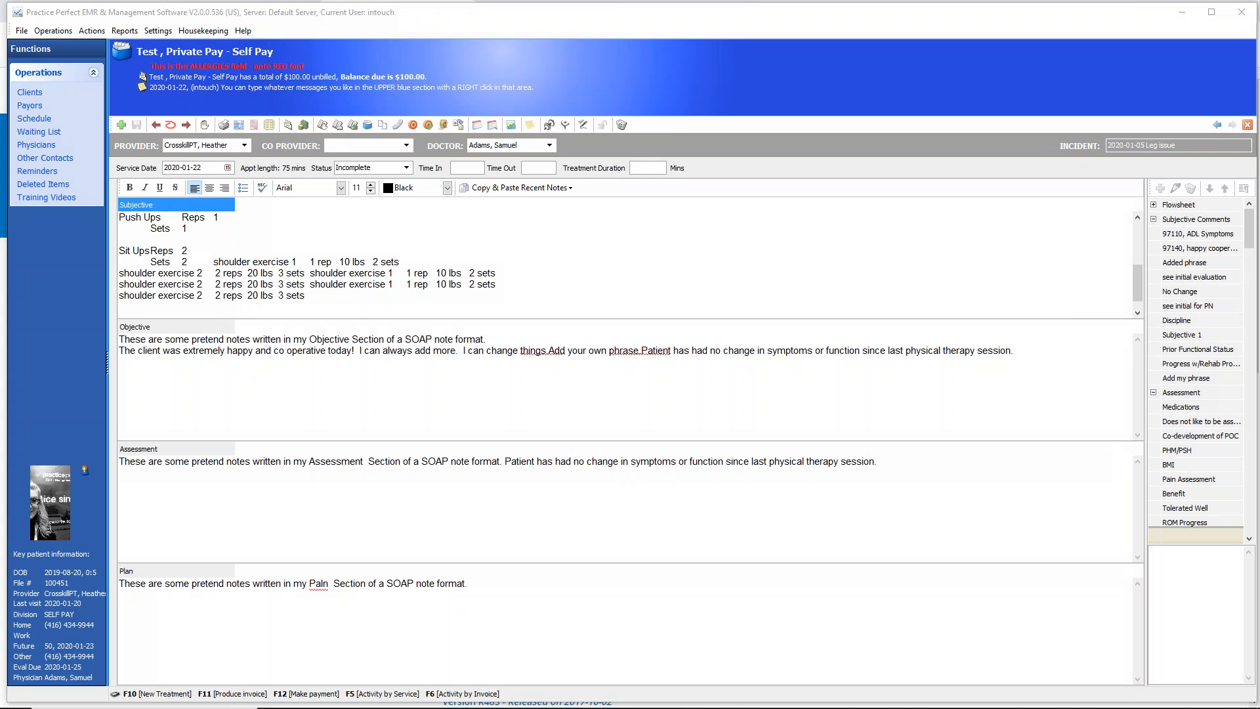
# Open the visit's goals and tests and add a new goal with code OT 14.
pyautogui.click(429, 124)
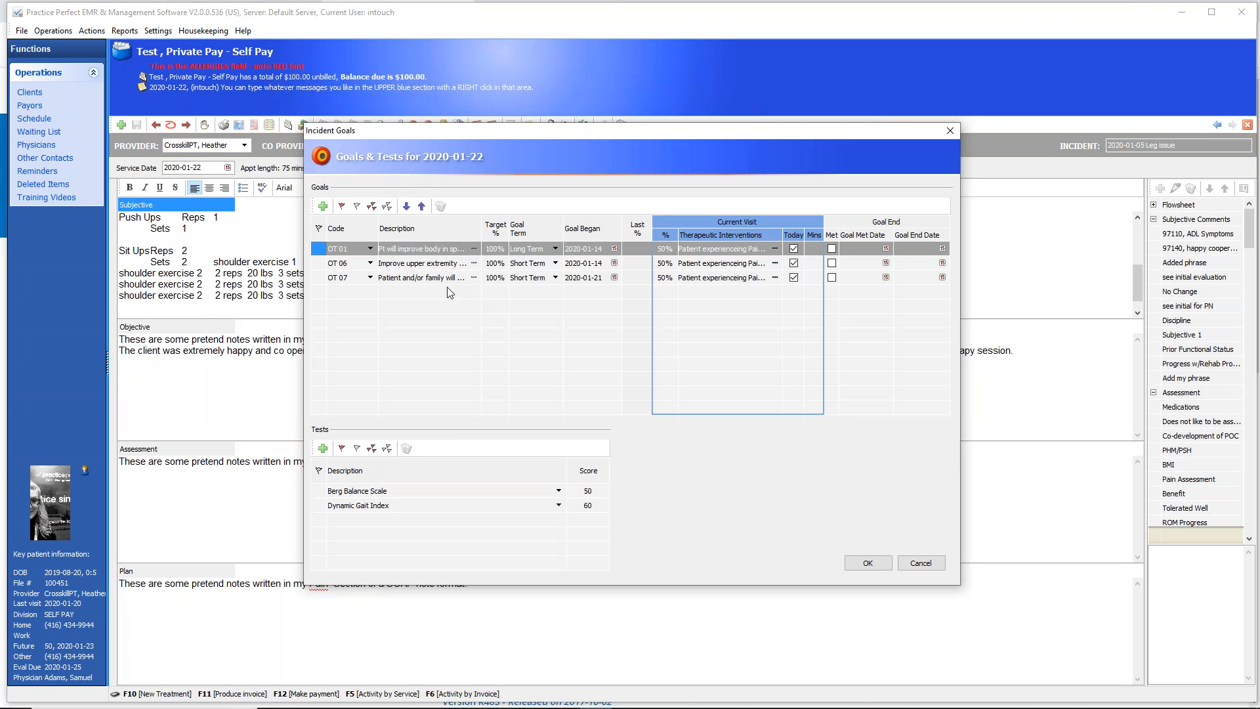
pyautogui.click(324, 207)
pyautogui.click(370, 292)
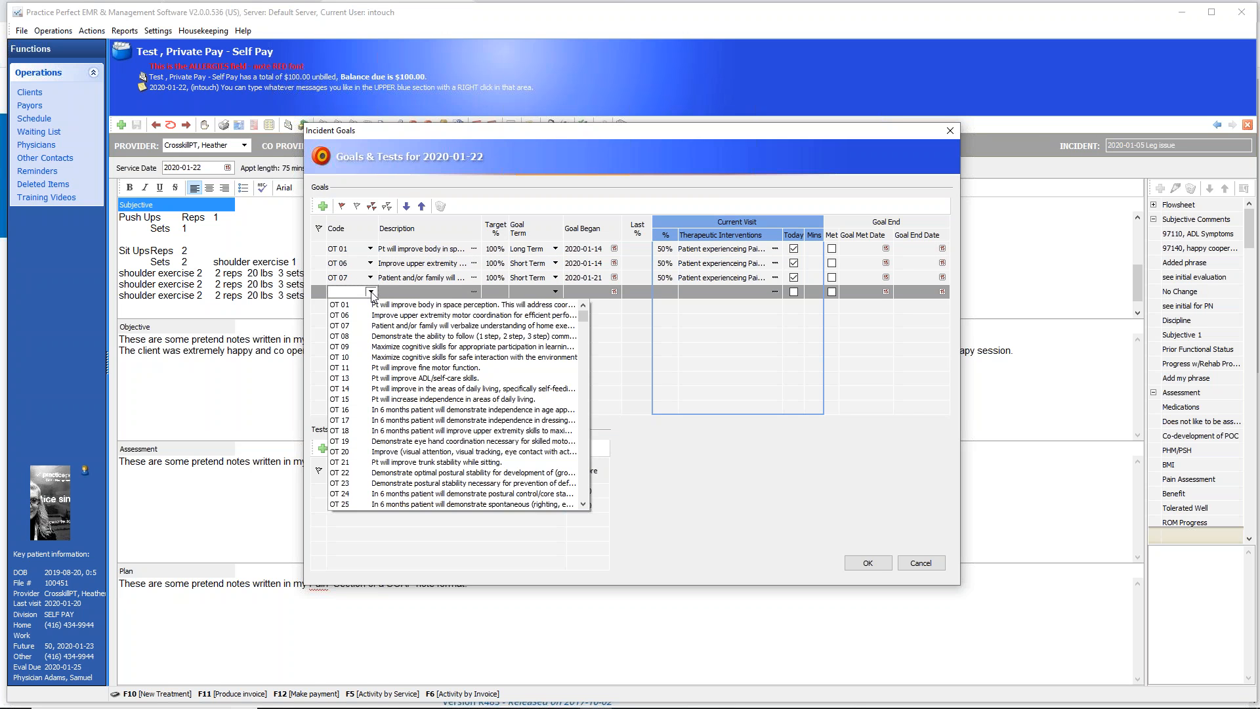
pyautogui.click(370, 291)
pyautogui.click(371, 292)
pyautogui.moveTo(586, 319); pyautogui.dragTo(590, 451)
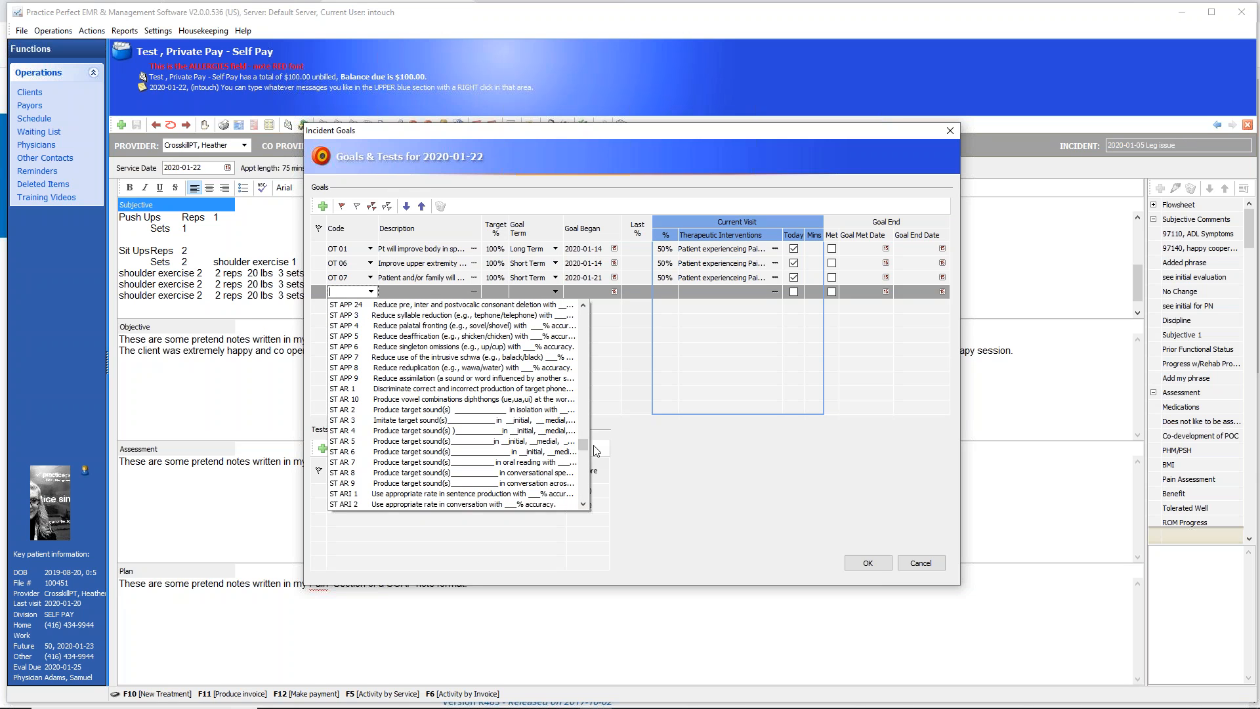
pyautogui.moveTo(584, 447); pyautogui.dragTo(583, 315)
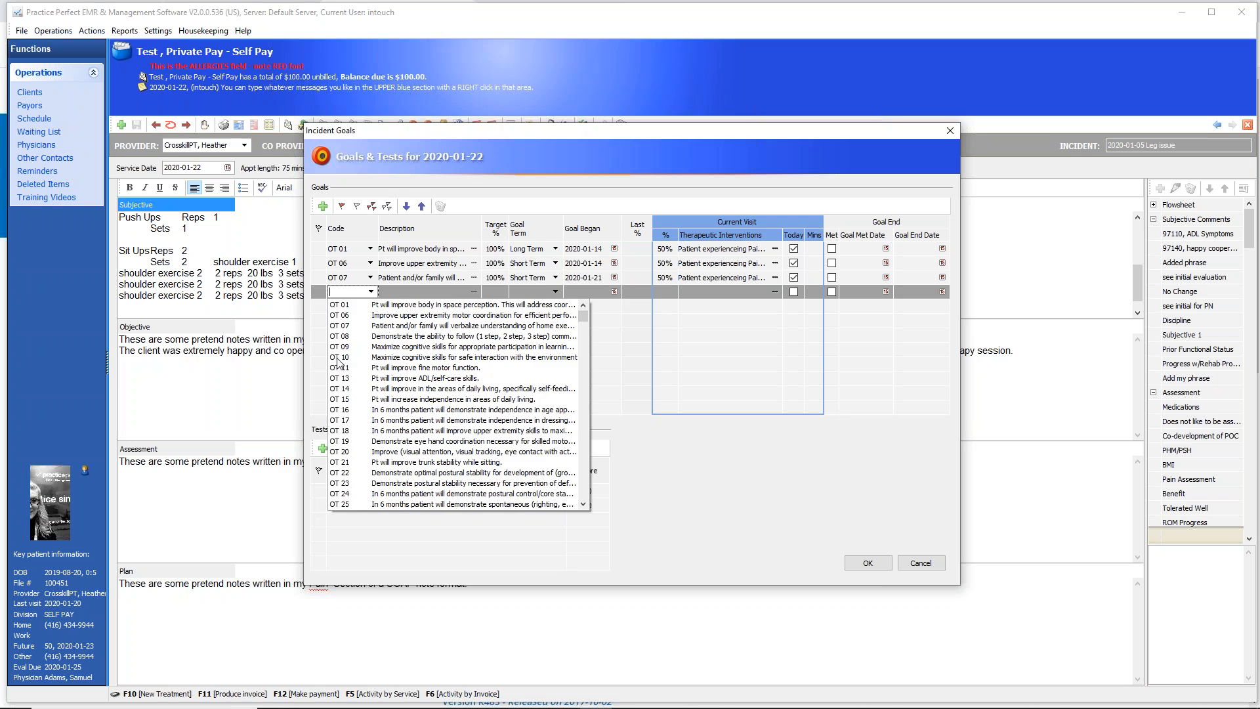
pyautogui.click(371, 293)
pyautogui.click(371, 293)
pyautogui.click(372, 292)
pyautogui.click(371, 293)
pyautogui.click(349, 391)
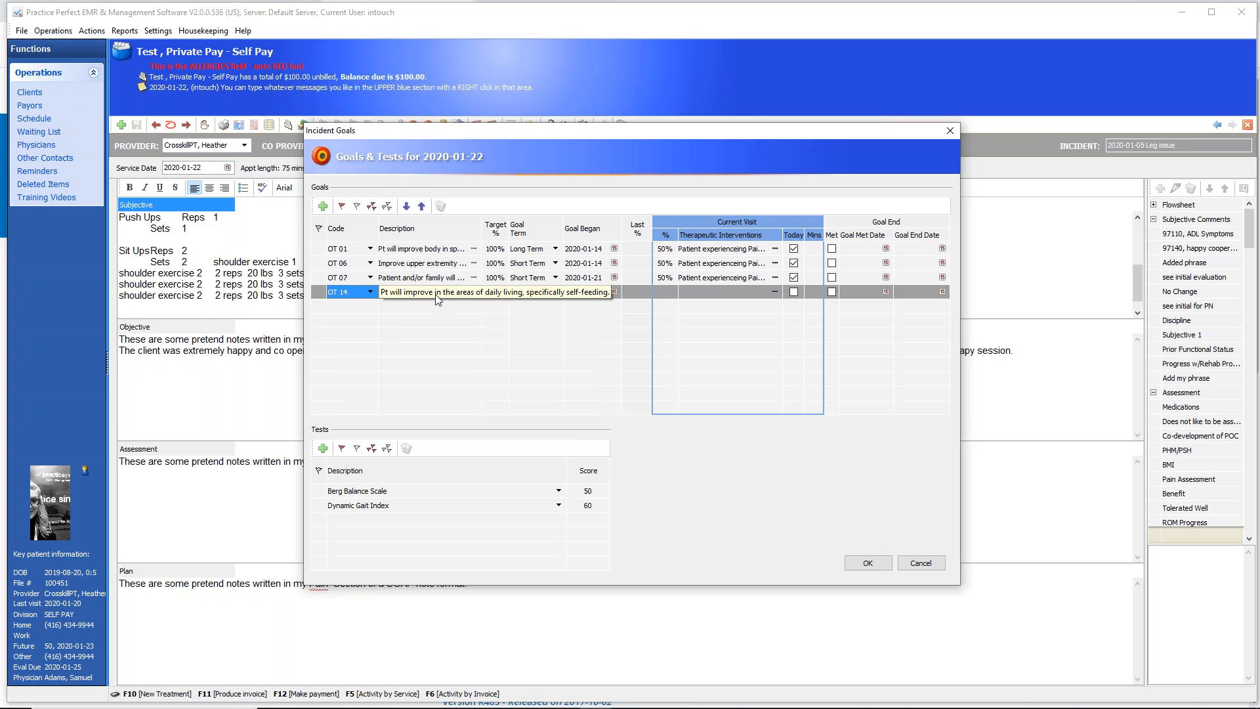
# Add another goal with code OT 19 to the incident's goals.
pyautogui.click(323, 207)
pyautogui.click(370, 305)
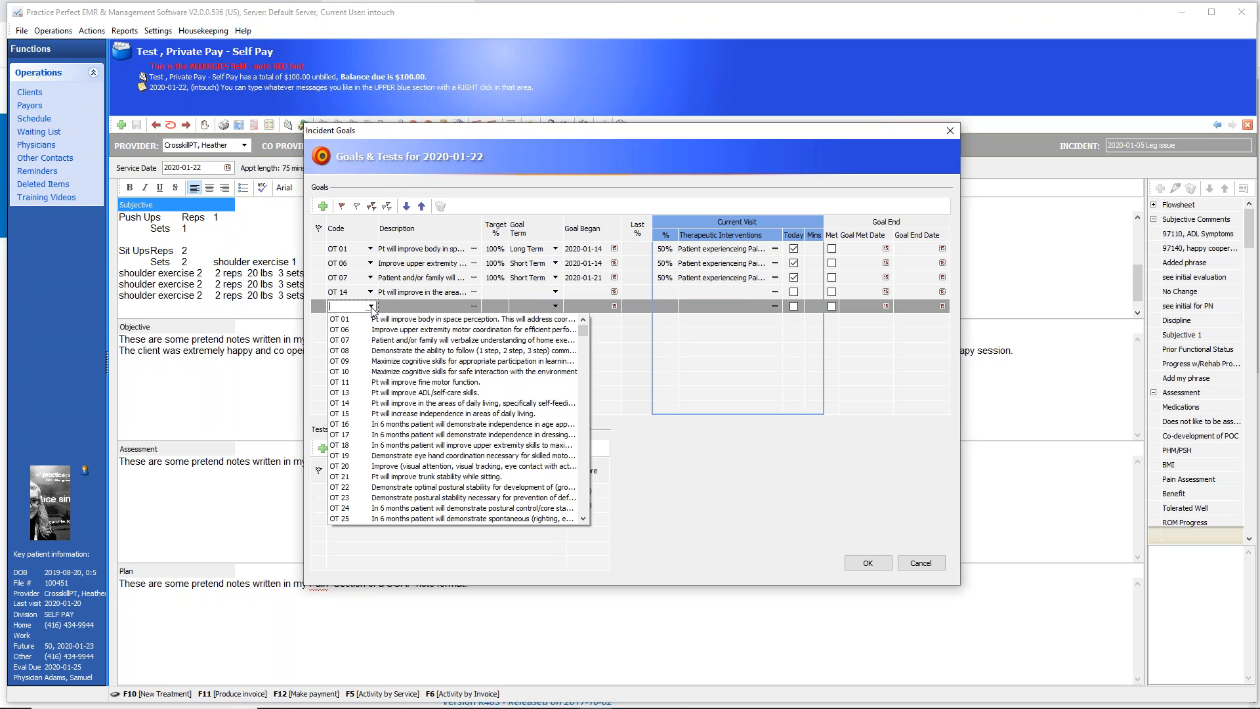
pyautogui.click(341, 454)
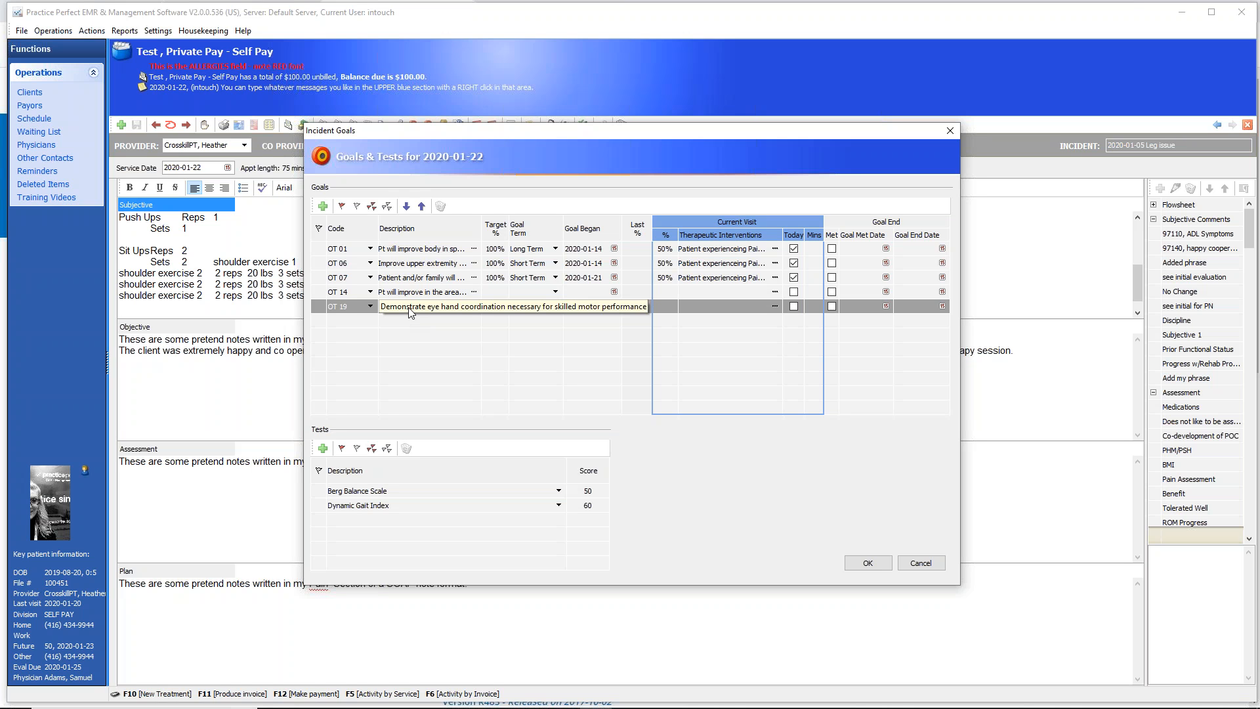
# Replace part of goal OT 19's description with dfgdfg and overwrite goal OT 14's description with random sample text.
pyautogui.click(409, 309)
pyautogui.moveTo(410, 307); pyautogui.dragTo(443, 306)
pyautogui.write('dfgdfgd coordina')
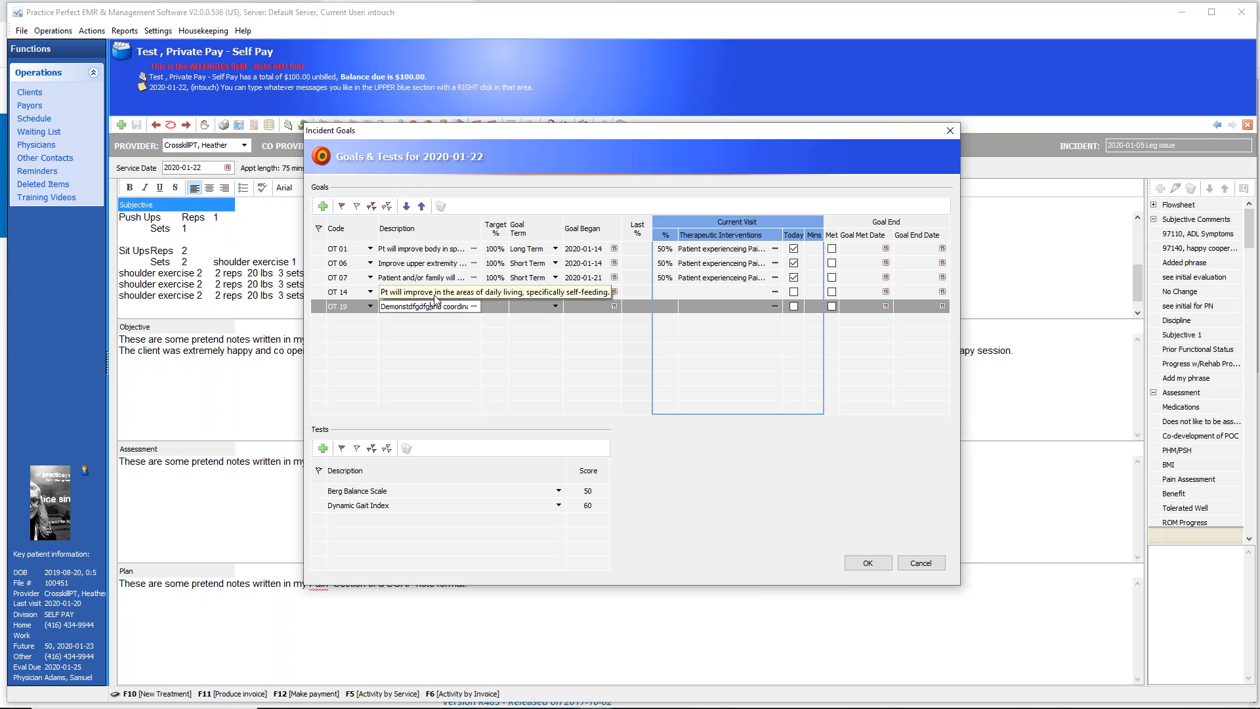
pyautogui.click(429, 293)
pyautogui.write(';fjgjdfgljlsdjfgljlsdjfgljsd;lfgj')
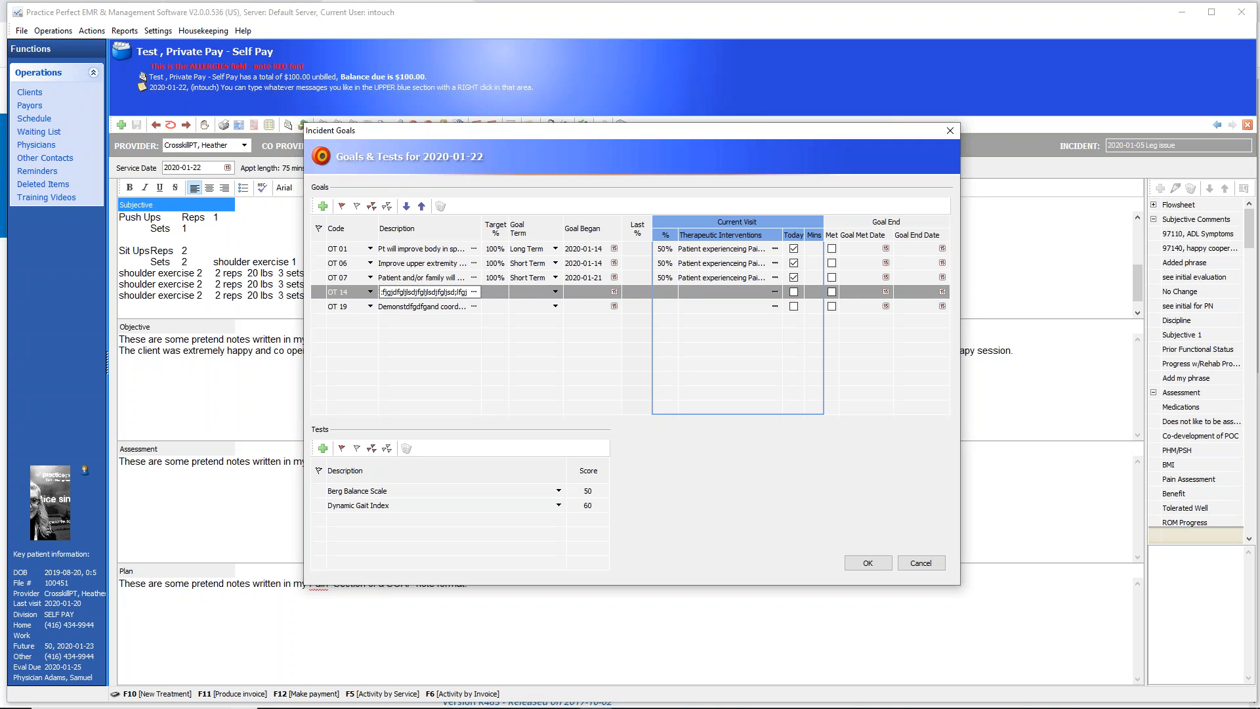
pyautogui.click(427, 307)
pyautogui.click(427, 292)
pyautogui.click(428, 307)
pyautogui.click(429, 293)
pyautogui.click(432, 307)
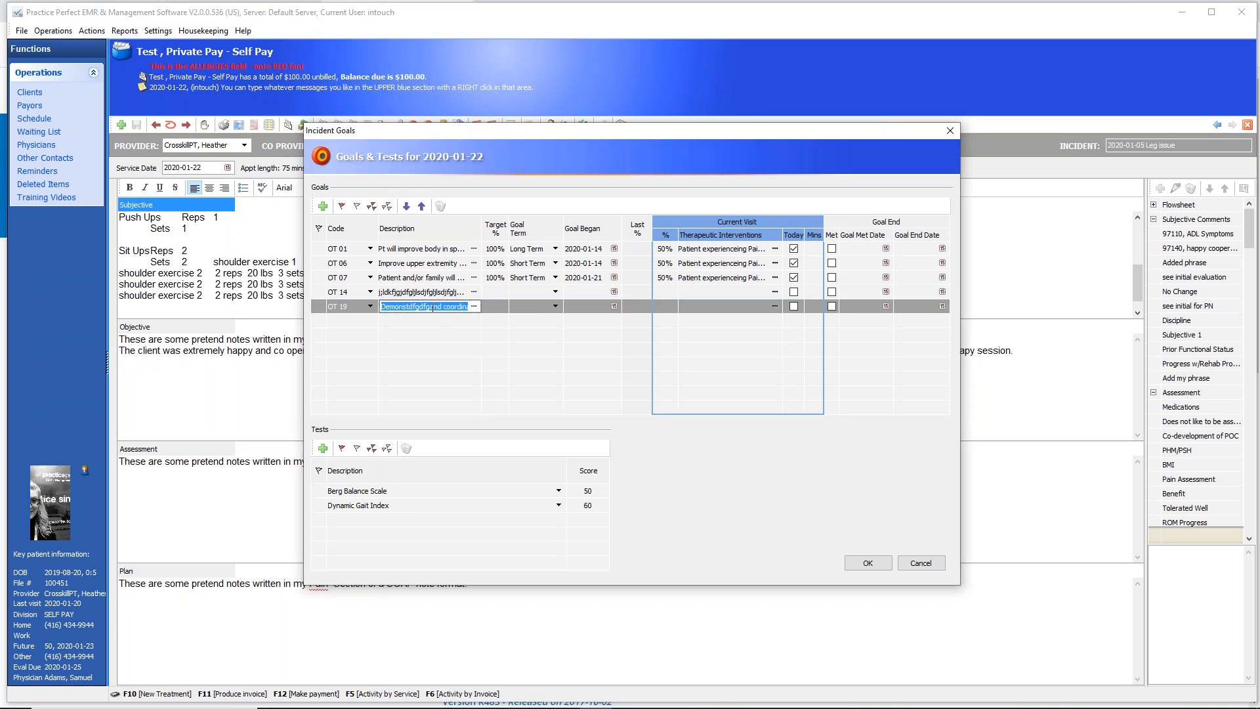
# Review the target, last and current-visit percentages of goals OT 01, OT 06 and OT 07.
pyautogui.click(497, 278)
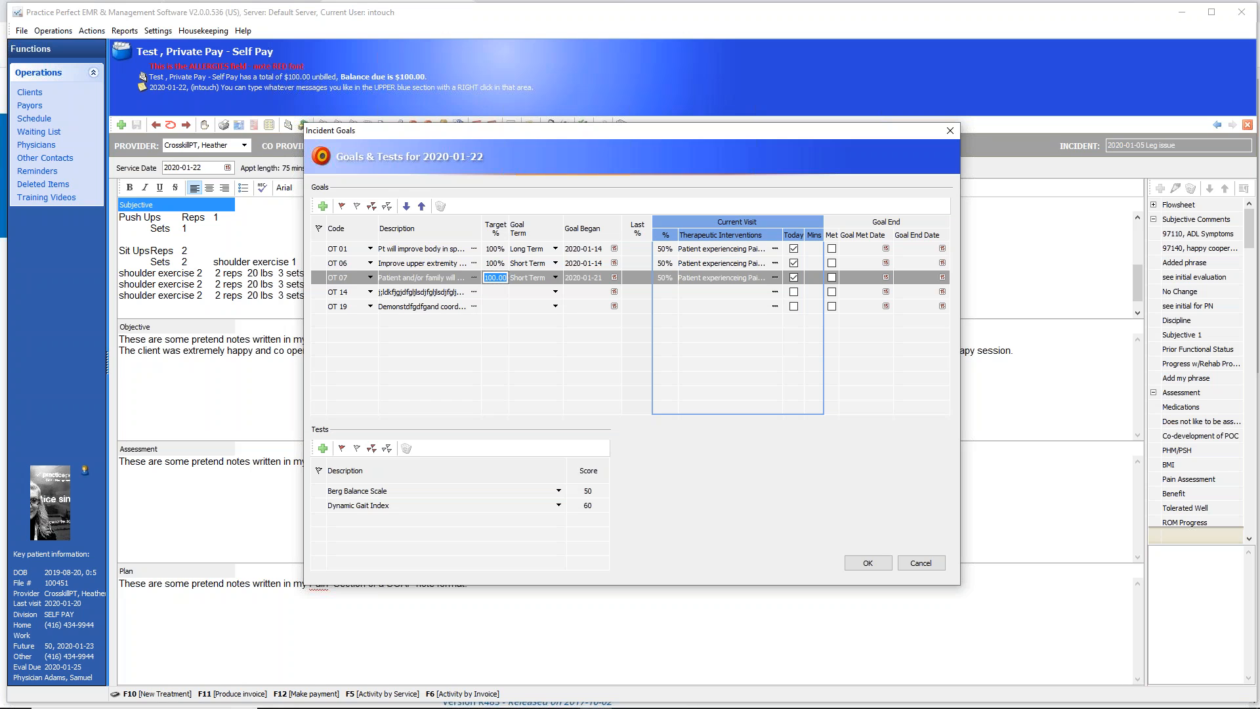
pyautogui.click(500, 264)
pyautogui.click(499, 249)
pyautogui.click(499, 278)
pyautogui.click(639, 278)
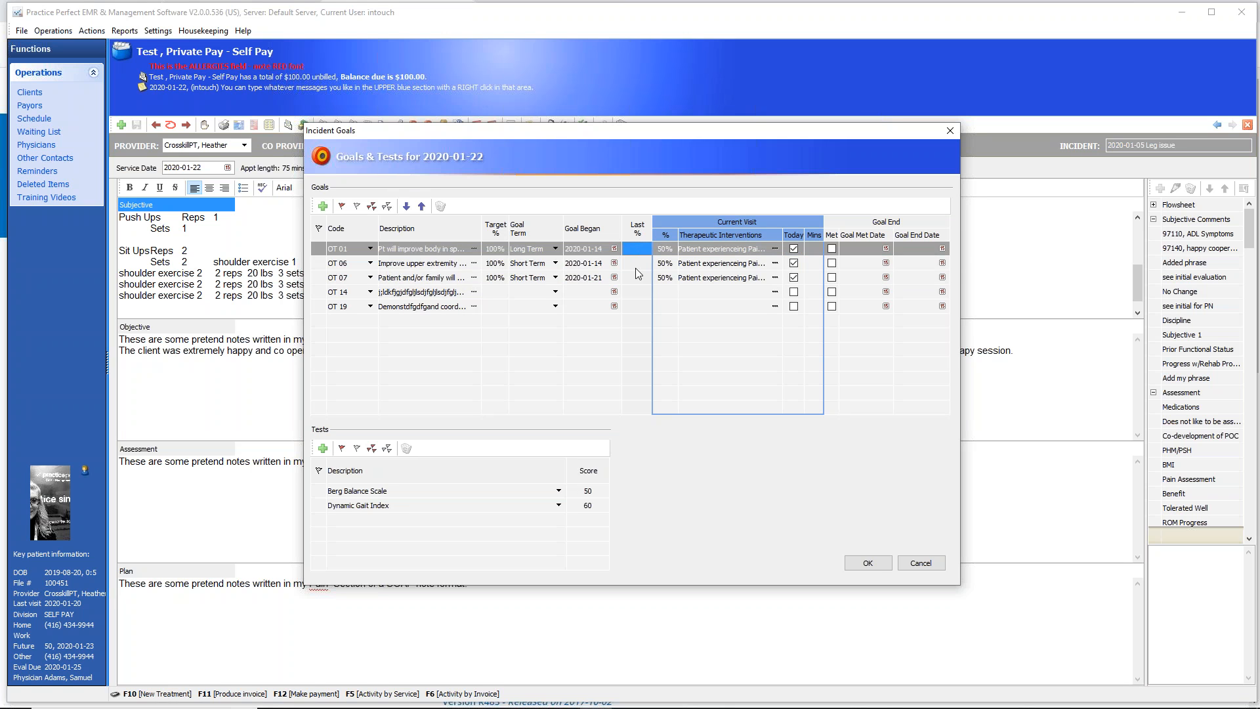
pyautogui.click(635, 279)
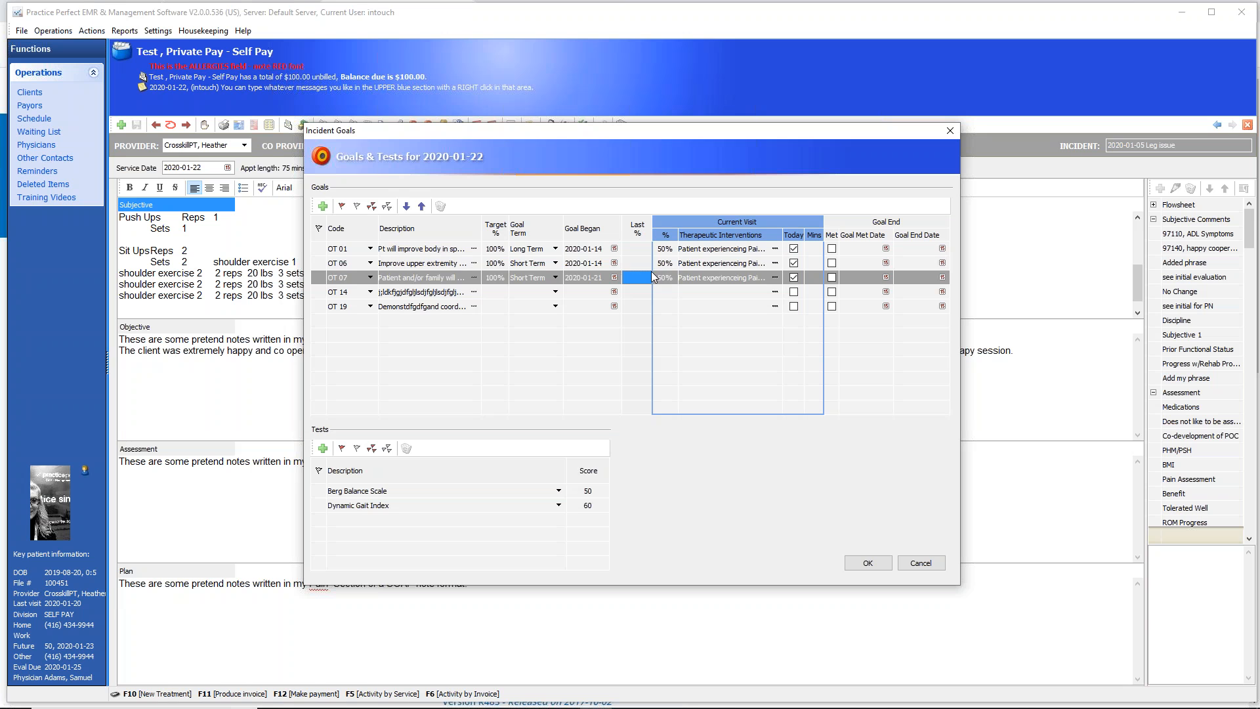
pyautogui.click(663, 278)
pyautogui.click(664, 281)
# Review the therapeutic interventions of goals OT 01, OT 06 and OT 07 and the goal term of OT 06.
pyautogui.click(706, 280)
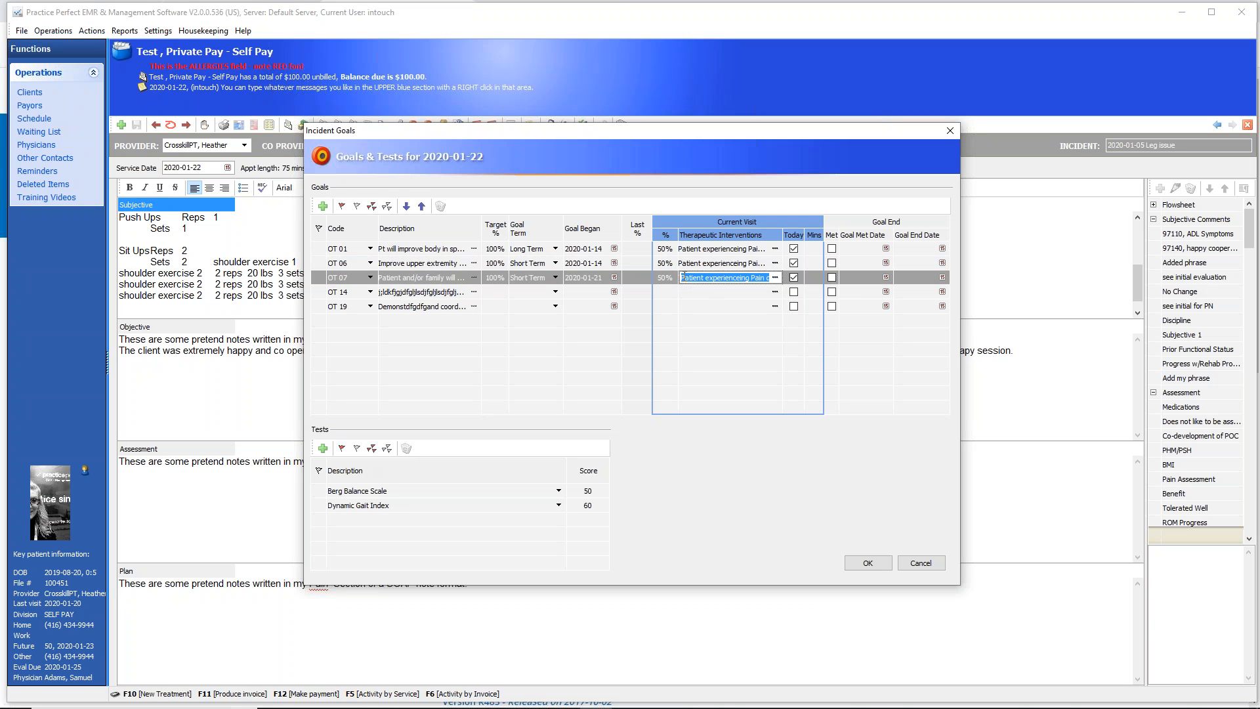
pyautogui.click(755, 282)
pyautogui.click(729, 267)
pyautogui.click(724, 250)
pyautogui.click(719, 278)
pyautogui.click(716, 264)
pyautogui.click(714, 251)
pyautogui.click(712, 279)
pyautogui.click(714, 265)
pyautogui.click(715, 251)
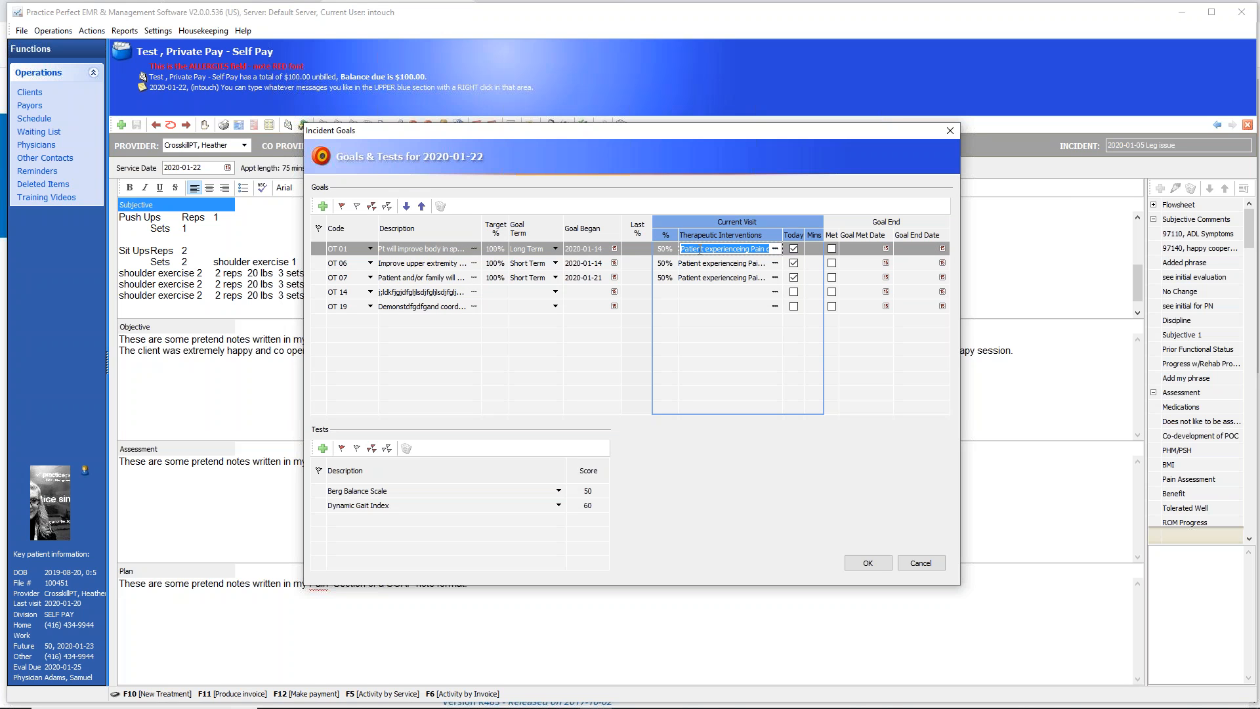
pyautogui.click(528, 263)
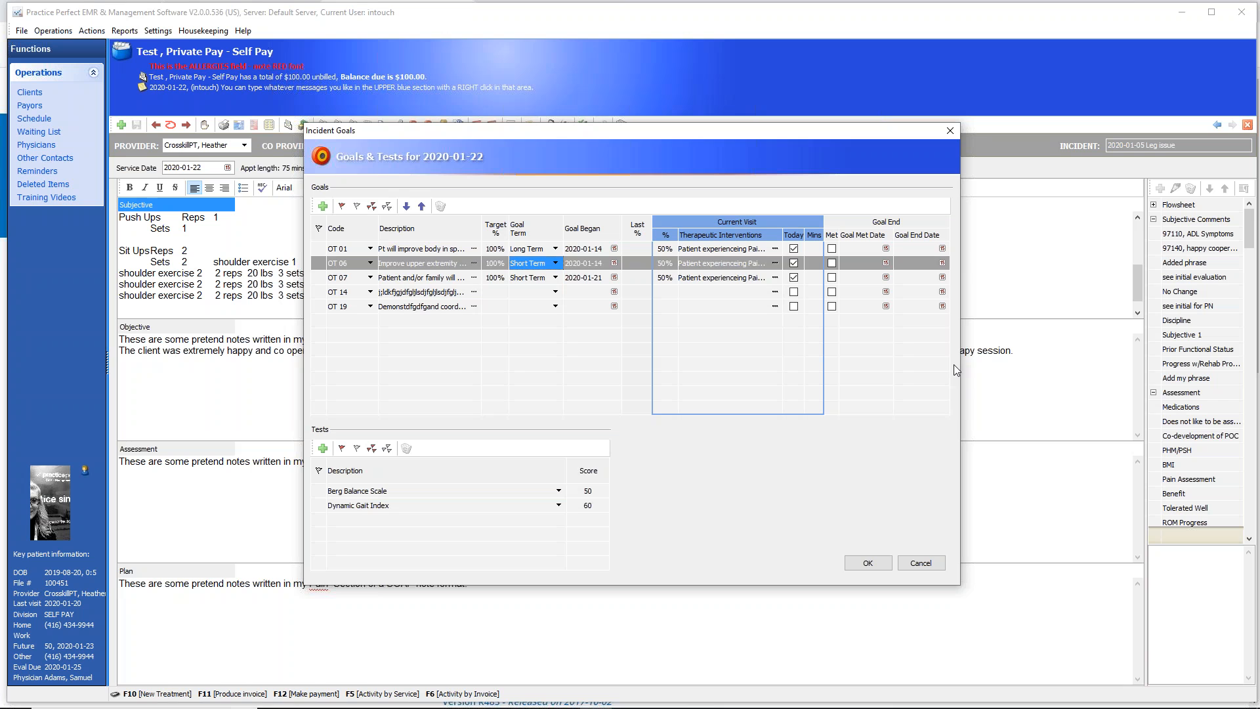
pyautogui.click(991, 363)
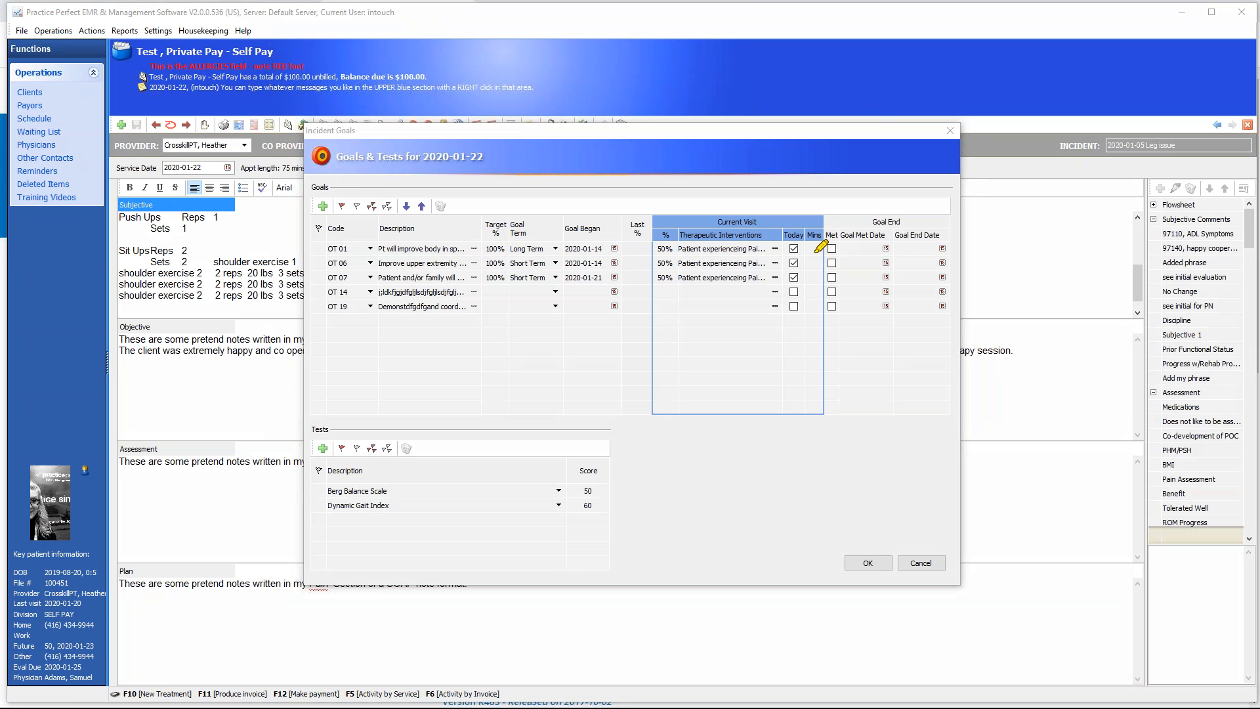
pyautogui.moveTo(809, 244)
pyautogui.mouseDown()
pyautogui.moveTo(796, 233)
pyautogui.moveTo(778, 259)
pyautogui.moveTo(801, 291)
pyautogui.moveTo(811, 246)
pyautogui.moveTo(793, 241)
pyautogui.moveTo(797, 269)
pyautogui.moveTo(833, 253)
pyautogui.mouseUp()
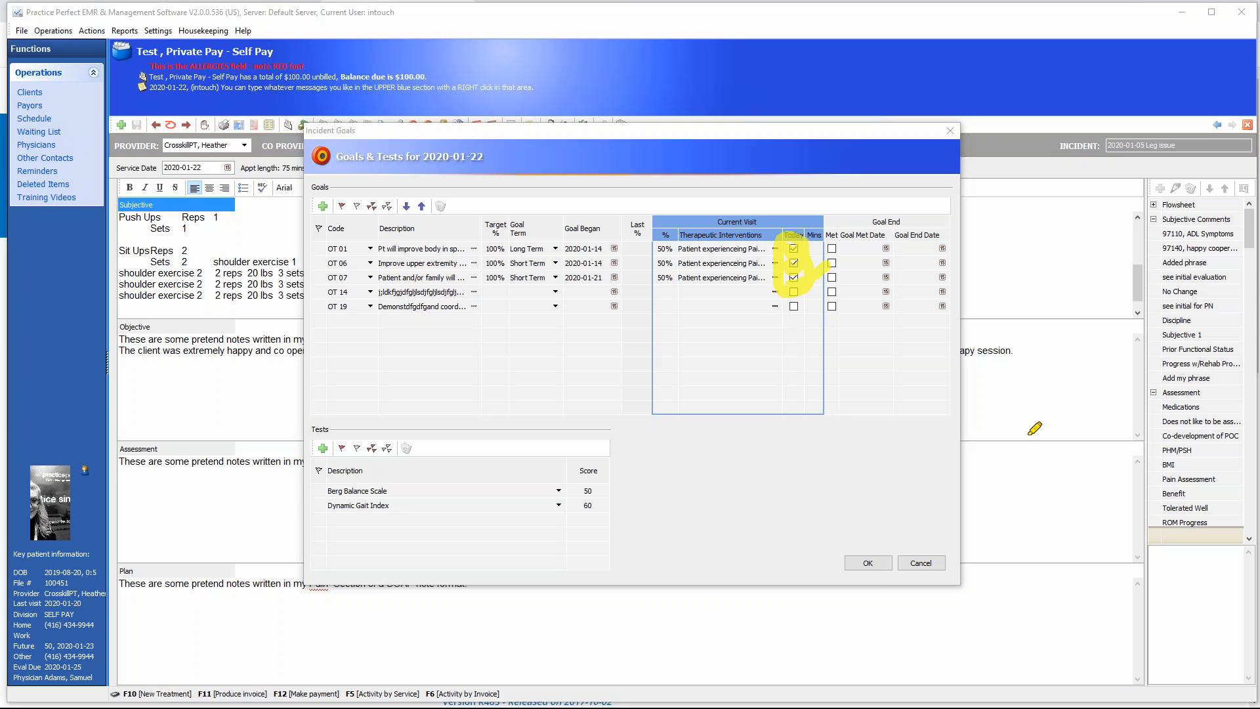
pyautogui.press('Escape')
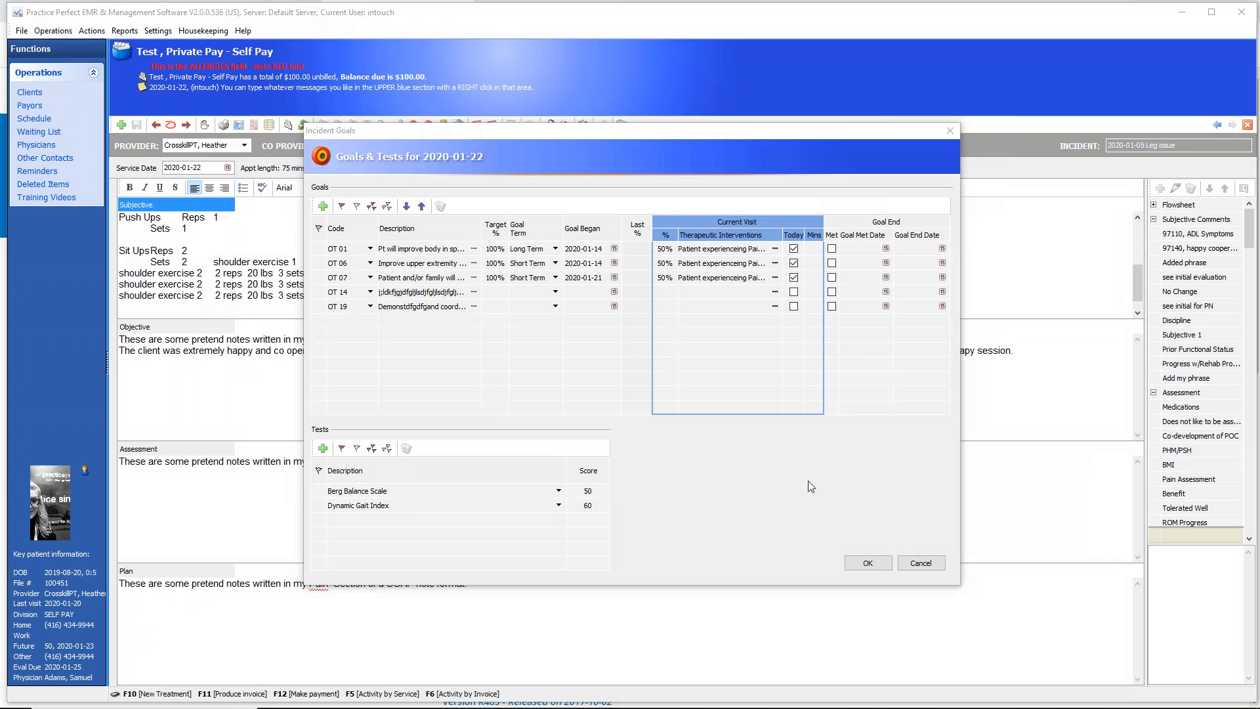
# Add the Back Index test with a score of 70 and save the goals and tests.
pyautogui.click(411, 492)
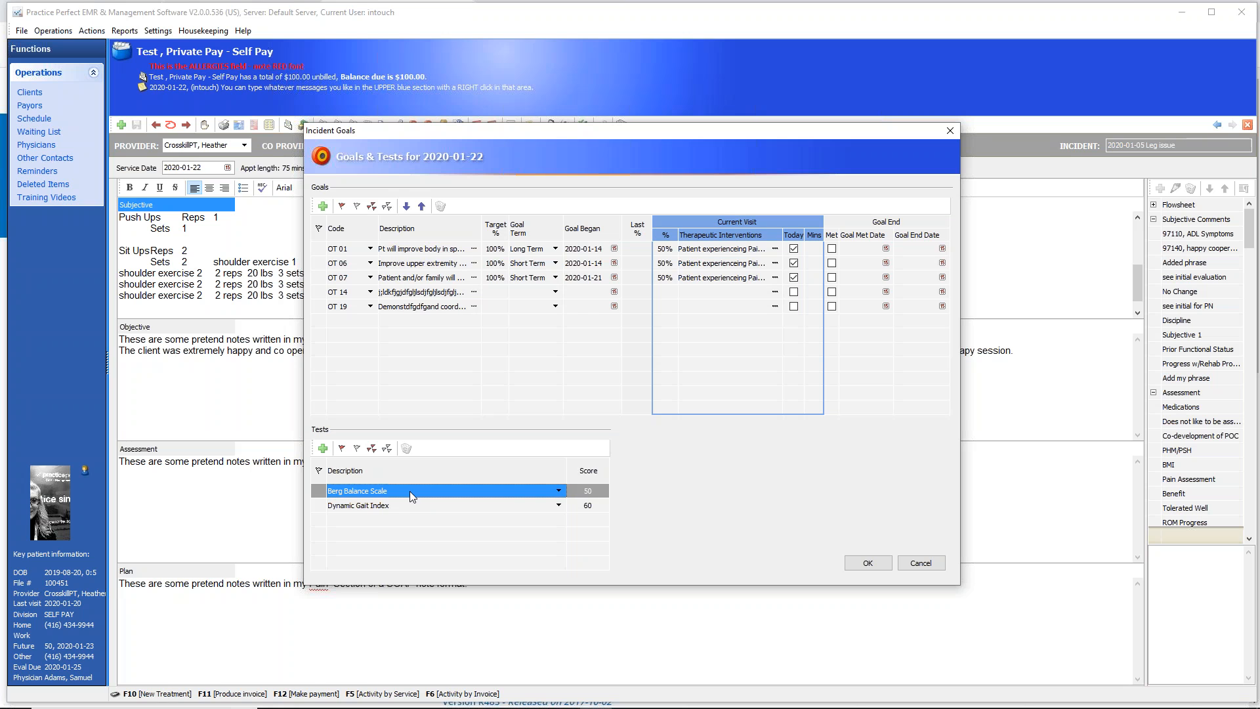
pyautogui.click(597, 493)
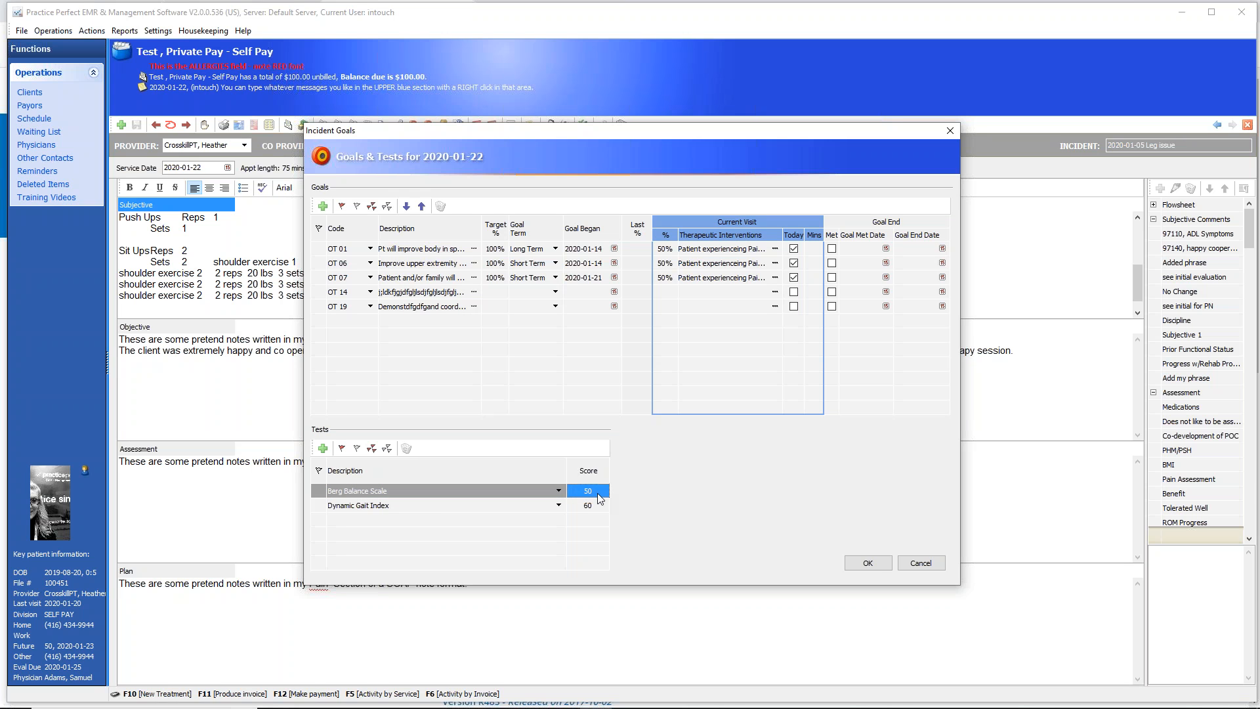
pyautogui.click(323, 448)
pyautogui.click(559, 520)
pyautogui.click(559, 520)
pyautogui.click(559, 519)
pyautogui.click(559, 520)
pyautogui.click(559, 519)
pyautogui.moveTo(561, 549)
pyautogui.mouseDown()
pyautogui.moveTo(561, 591)
pyautogui.moveTo(564, 543)
pyautogui.mouseUp()
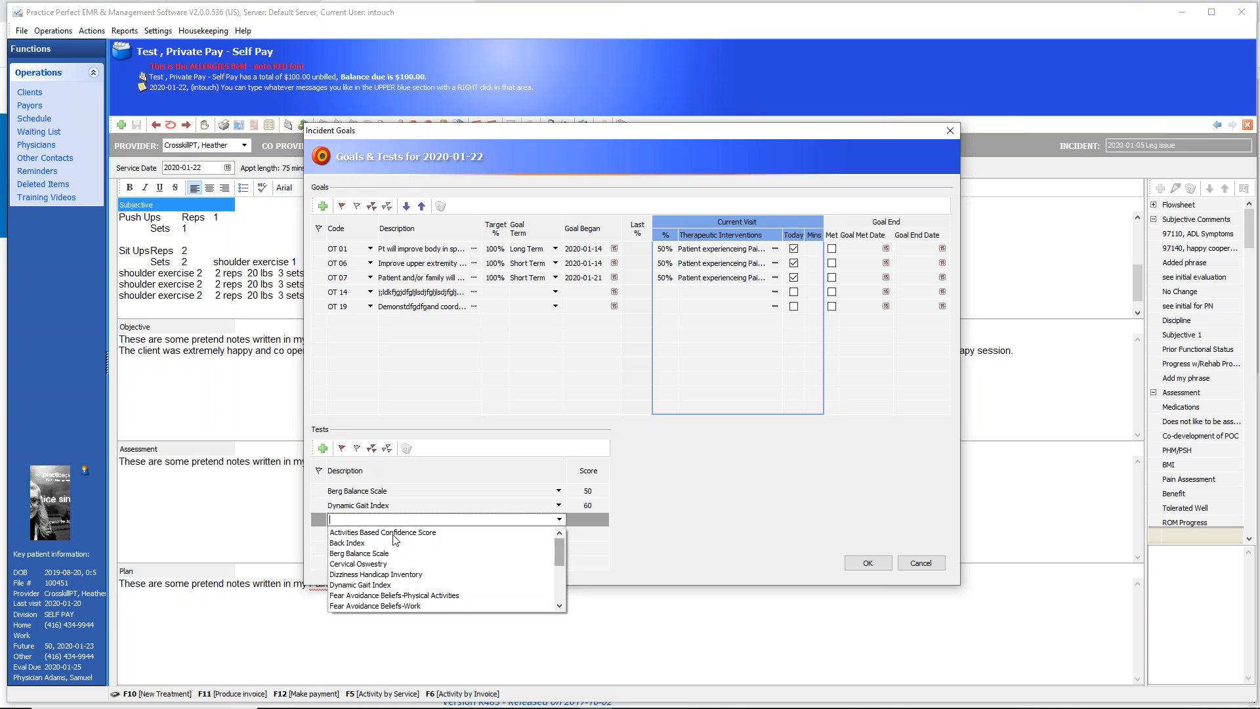
pyautogui.click(352, 543)
pyautogui.click(593, 522)
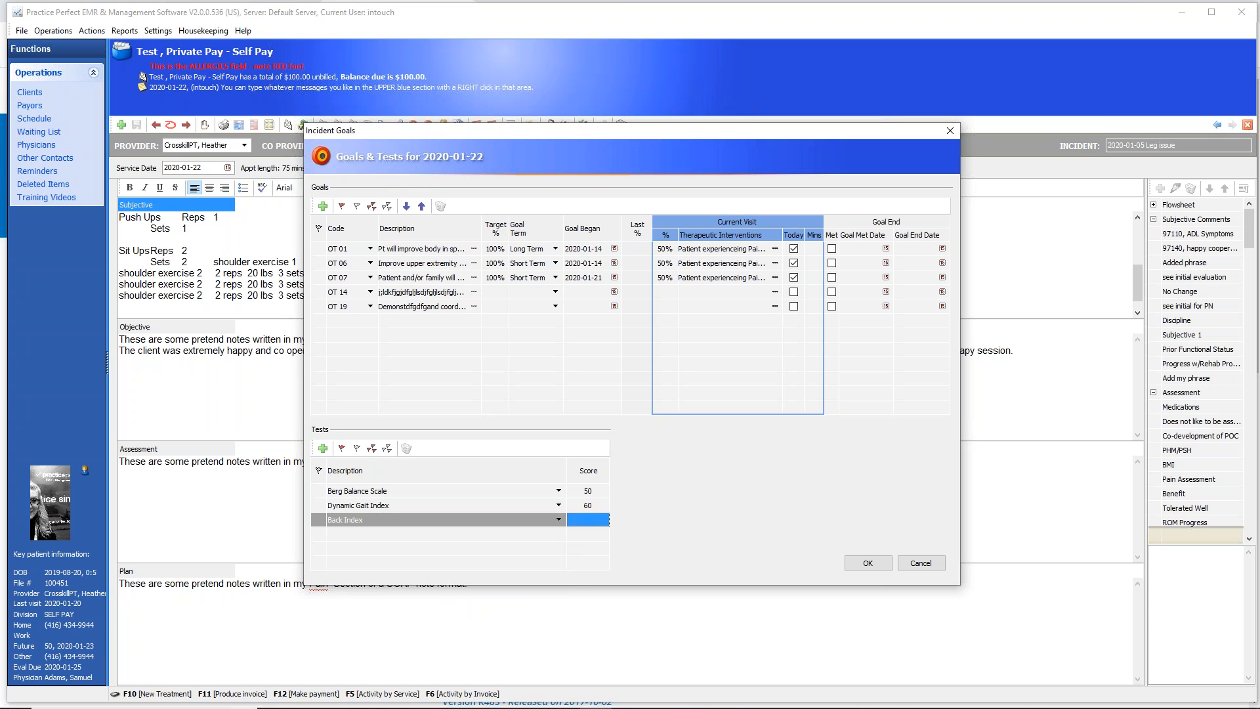
pyautogui.write('70')
pyautogui.click(868, 563)
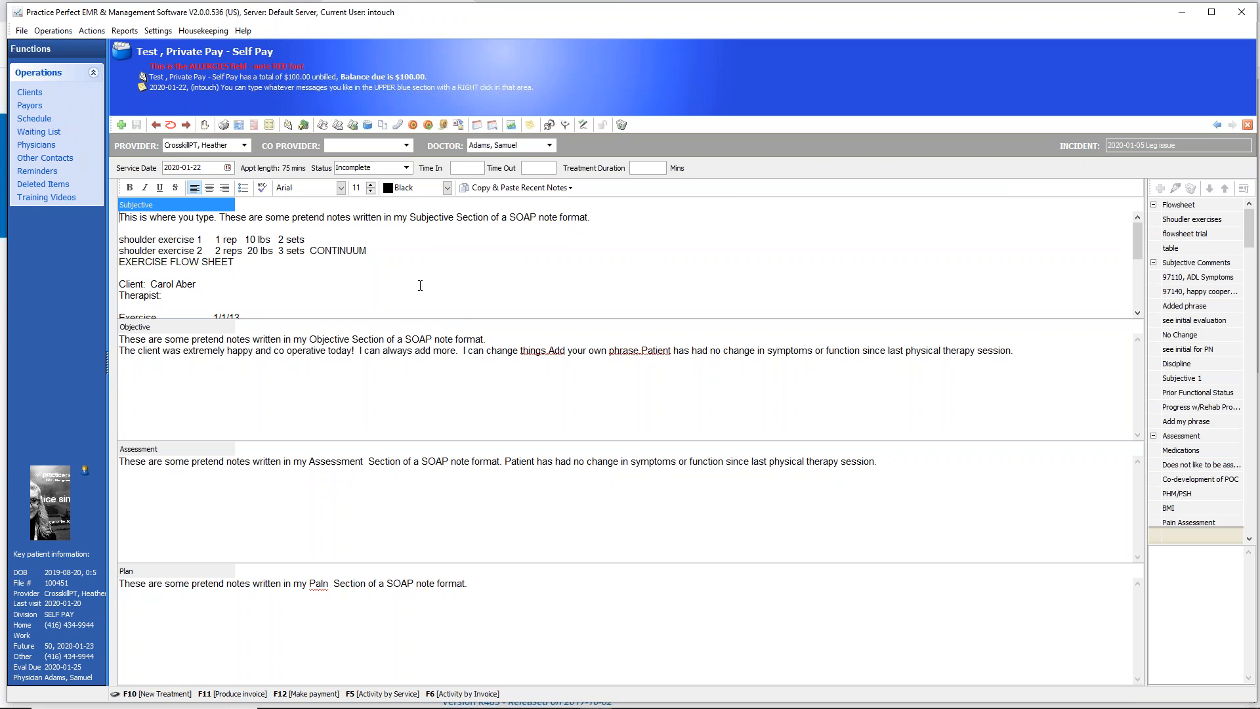
pyautogui.moveTo(224, 240); pyautogui.dragTo(393, 318)
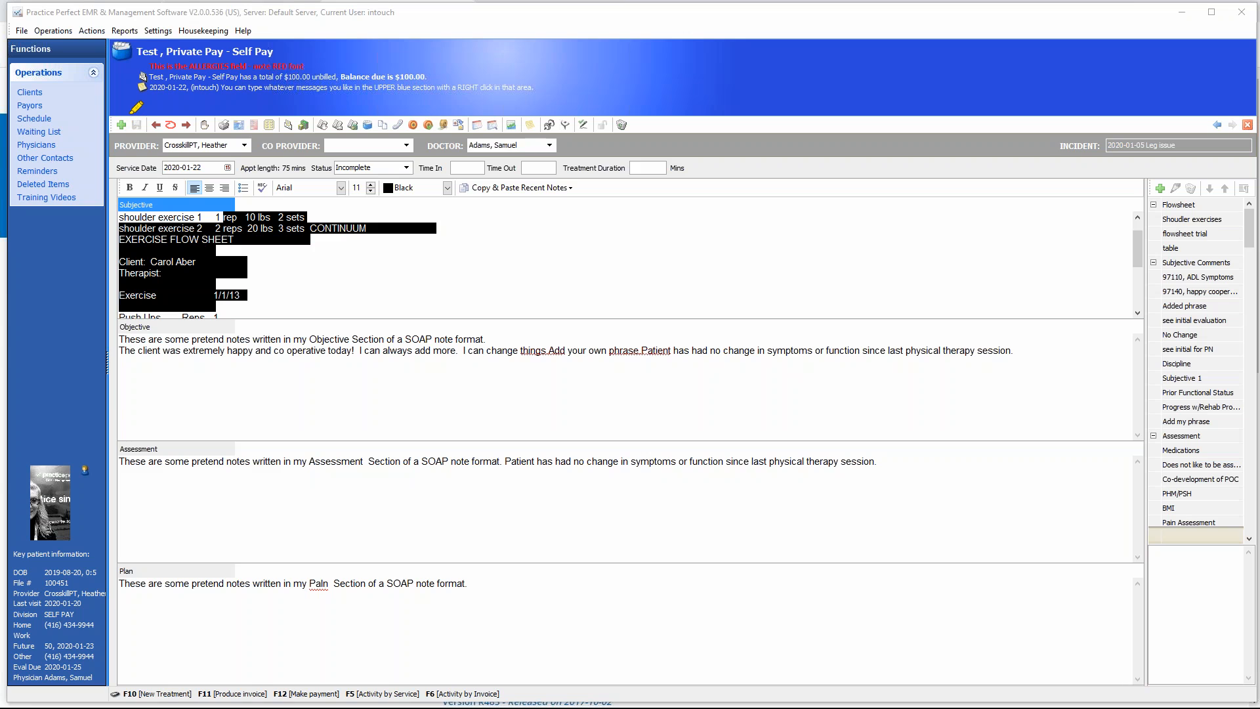
pyautogui.moveTo(216, 111); pyautogui.dragTo(195, 134)
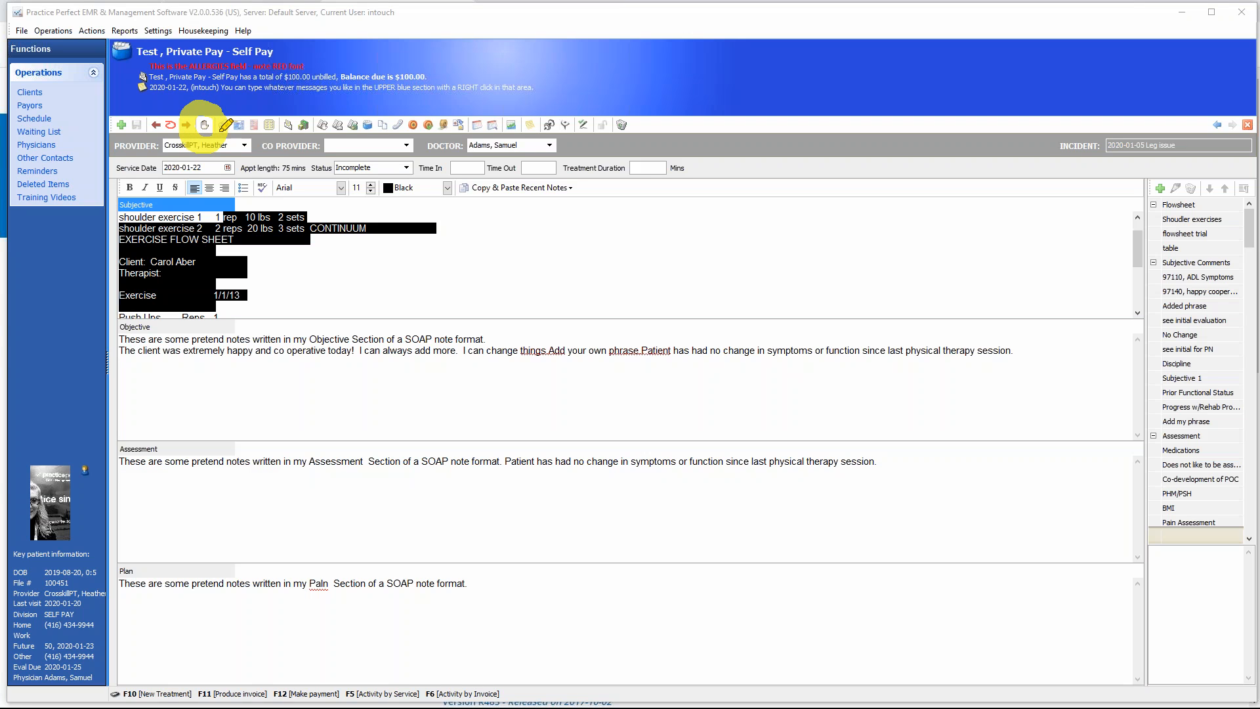
pyautogui.moveTo(251, 43)
pyautogui.mouseDown()
pyautogui.moveTo(207, 85)
pyautogui.moveTo(192, 68)
pyautogui.moveTo(210, 87)
pyautogui.moveTo(245, 72)
pyautogui.mouseUp()
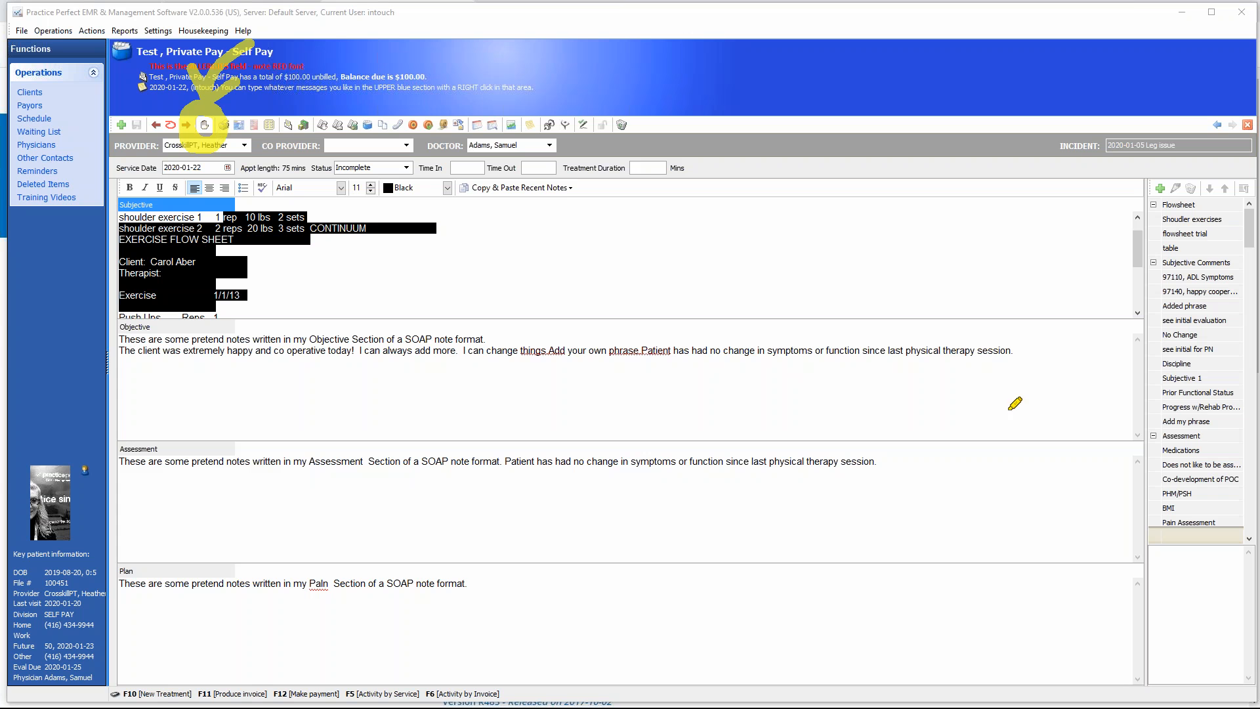
pyautogui.click(1231, 481)
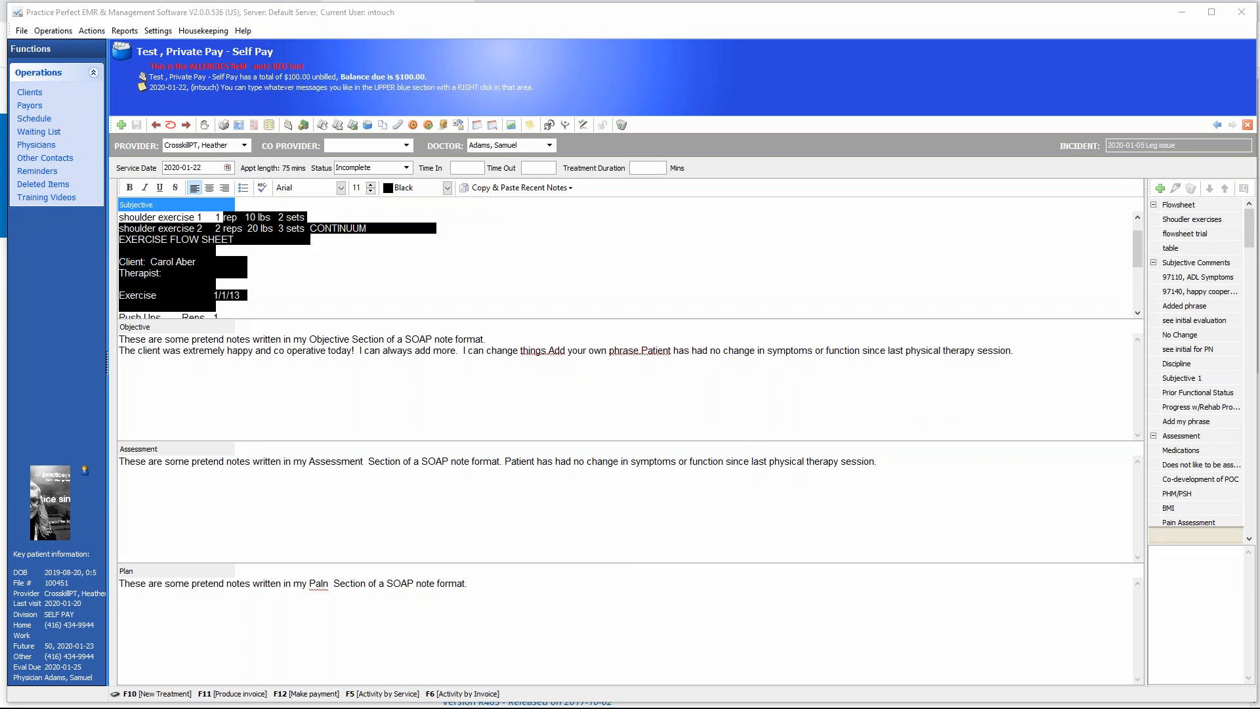
# Open Quick Service Entry for the visit and check the treating provider and billing provider fields.
pyautogui.click(204, 125)
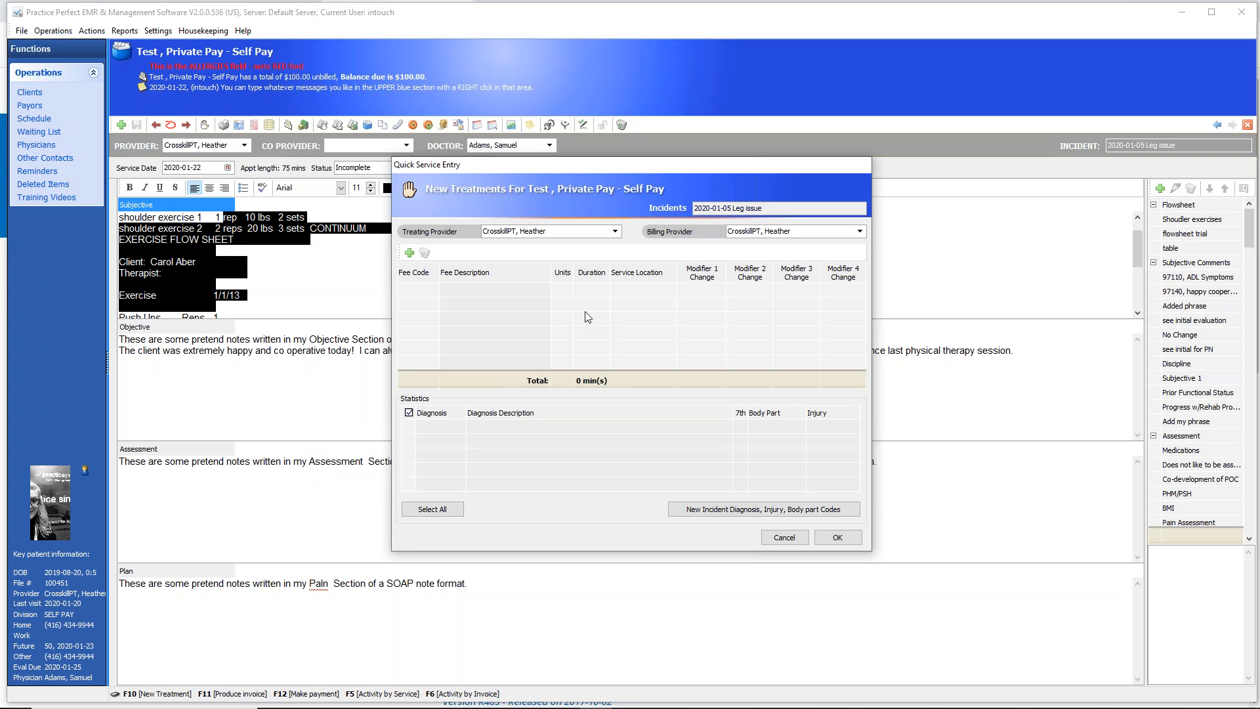
pyautogui.click(549, 232)
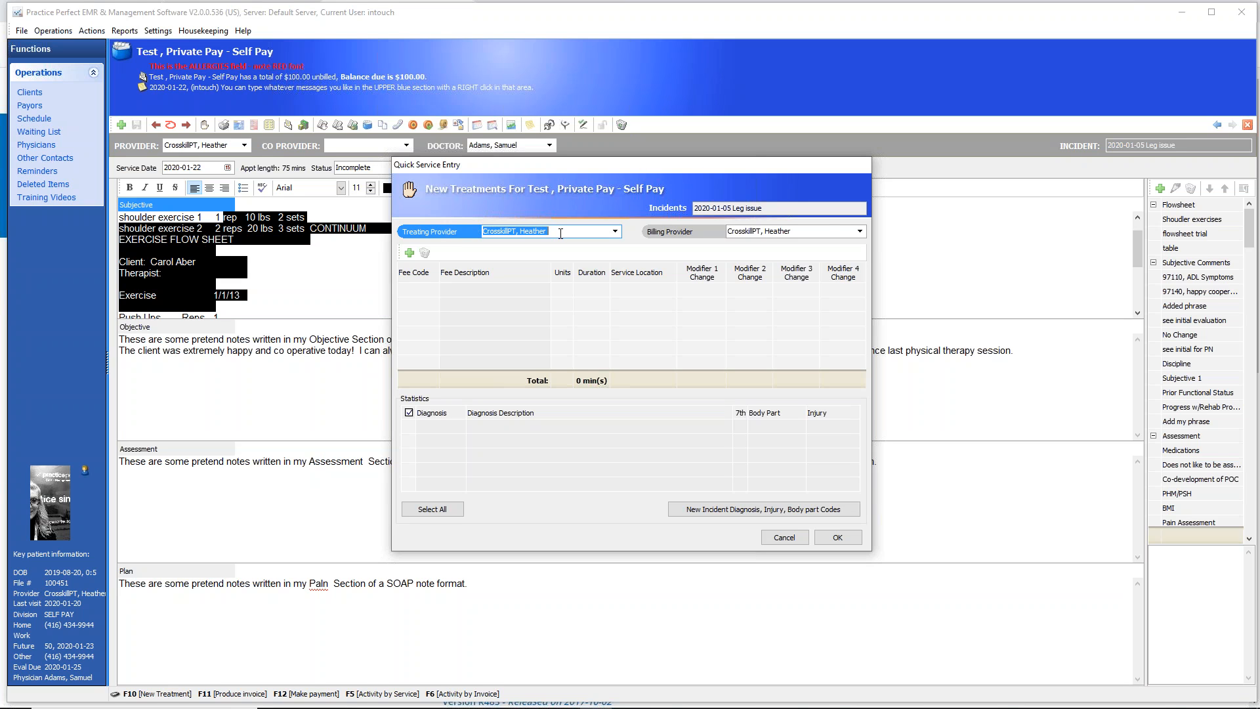
pyautogui.click(859, 231)
pyautogui.click(860, 231)
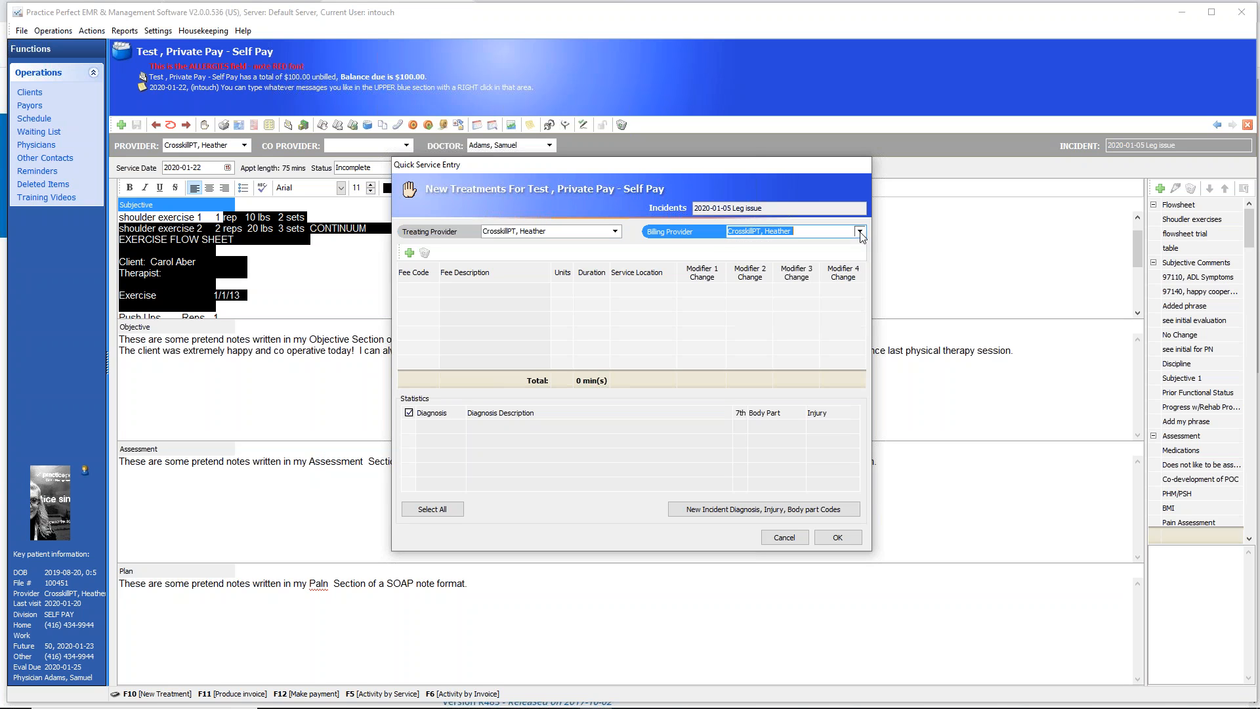
pyautogui.click(859, 231)
pyautogui.click(859, 232)
pyautogui.click(859, 232)
pyautogui.click(860, 231)
# Add a service line with fee code 97110 (Ther Ex) to the visit's new treatments.
pyautogui.click(409, 254)
pyautogui.click(432, 289)
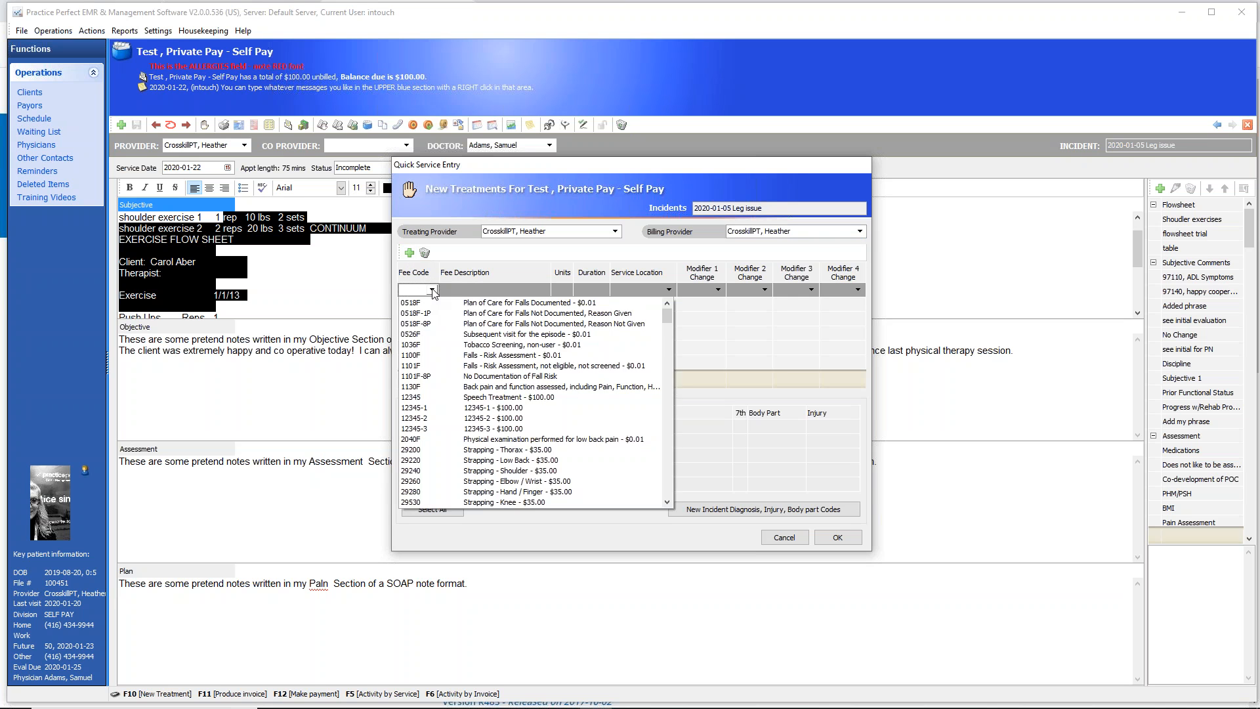
pyautogui.write('97110')
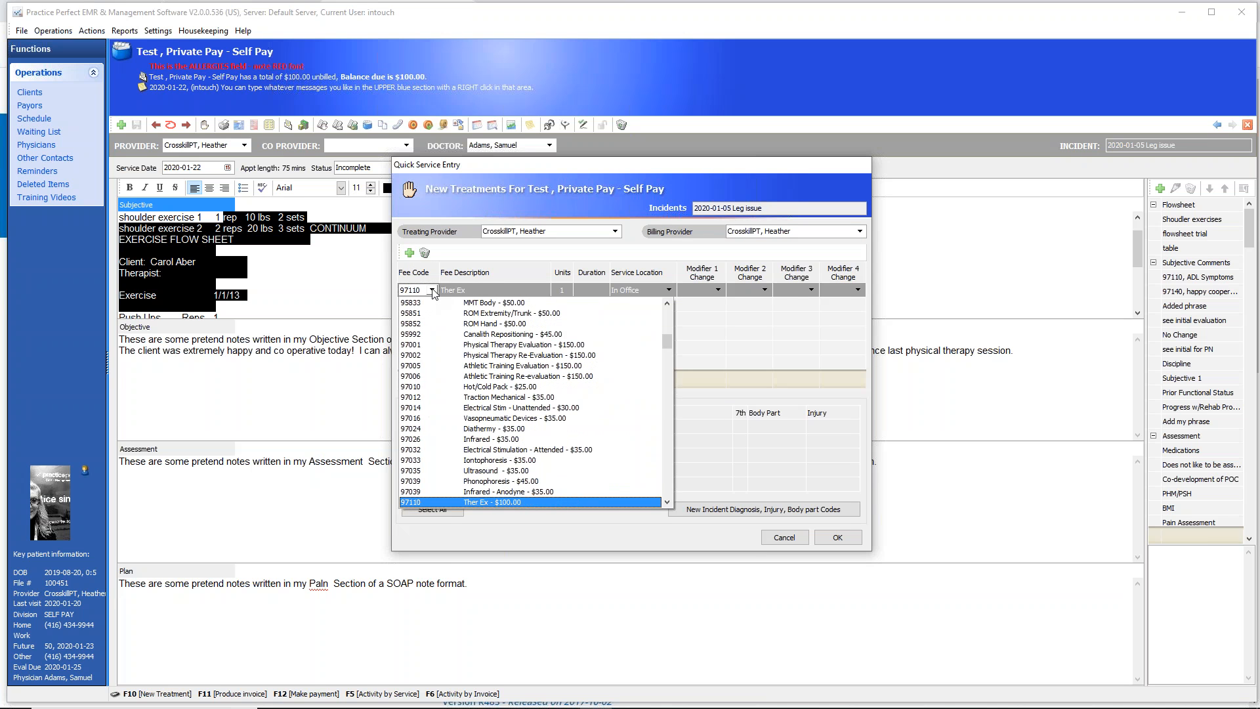
pyautogui.click(470, 295)
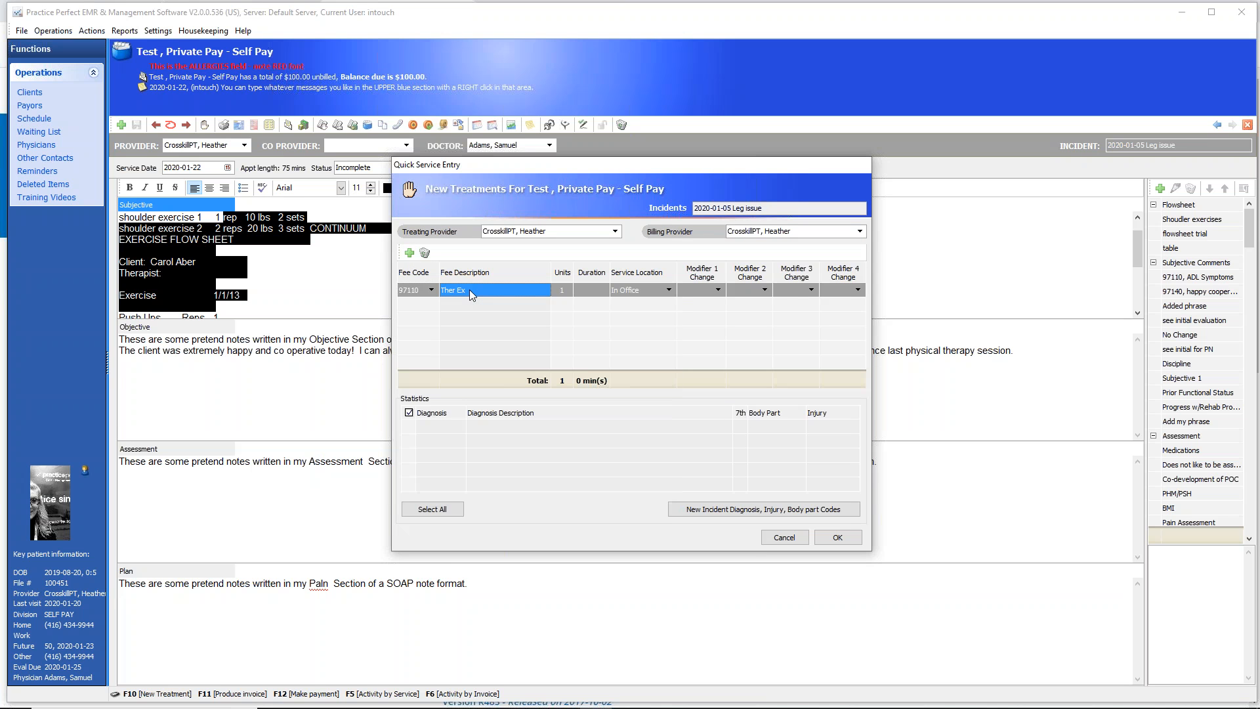
pyautogui.click(432, 290)
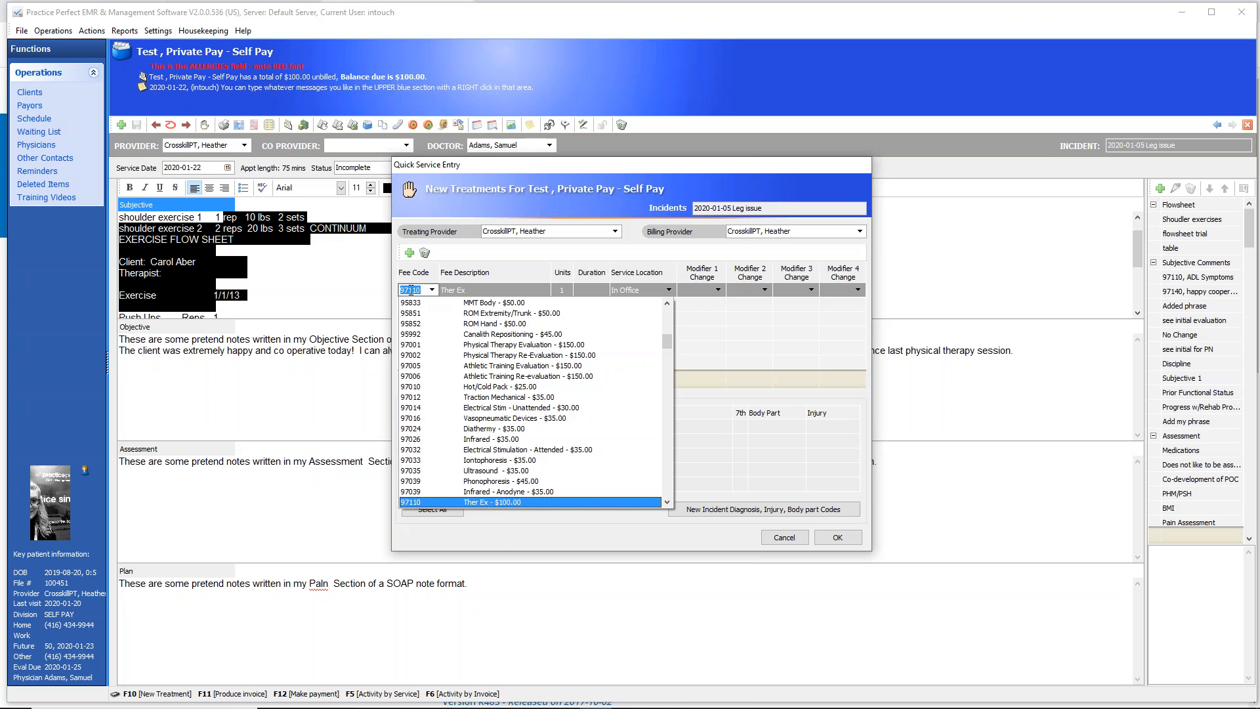
pyautogui.click(467, 294)
# Set the 97110 service line to 2 units and a duration of 20 minutes.
pyautogui.press('Tab')
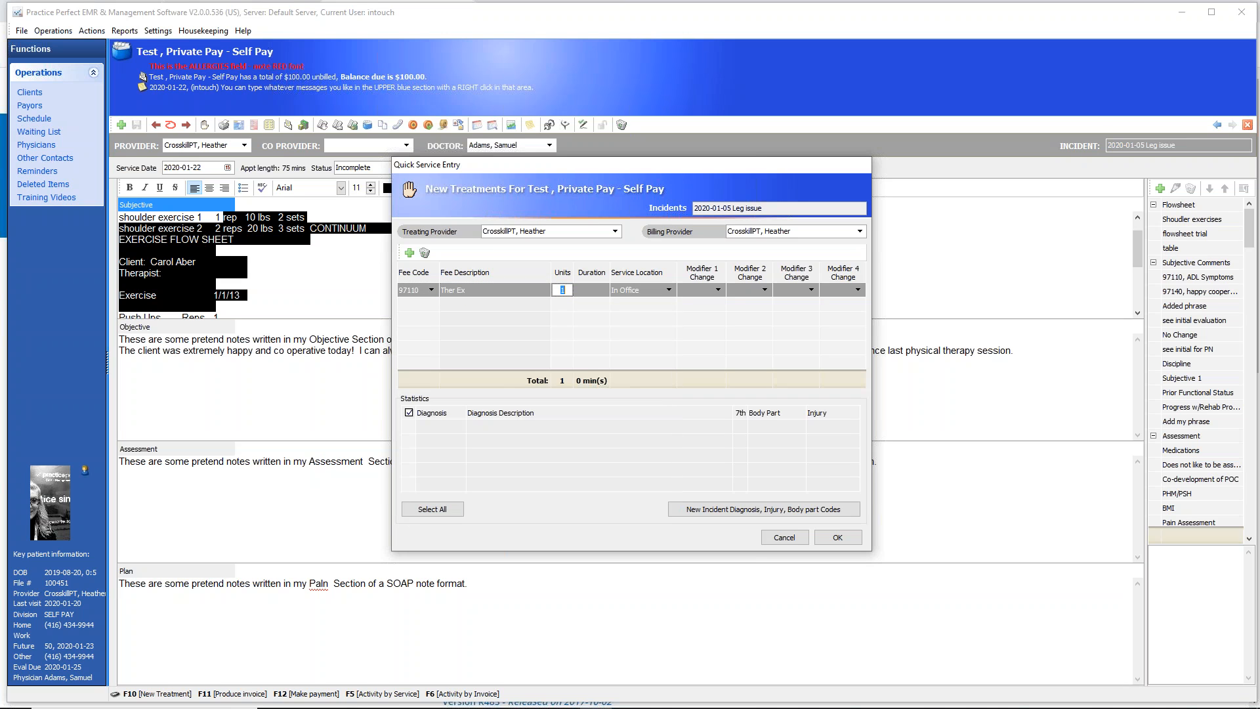
pyautogui.write('2')
pyautogui.press('Tab')
pyautogui.write('20')
pyautogui.click(562, 291)
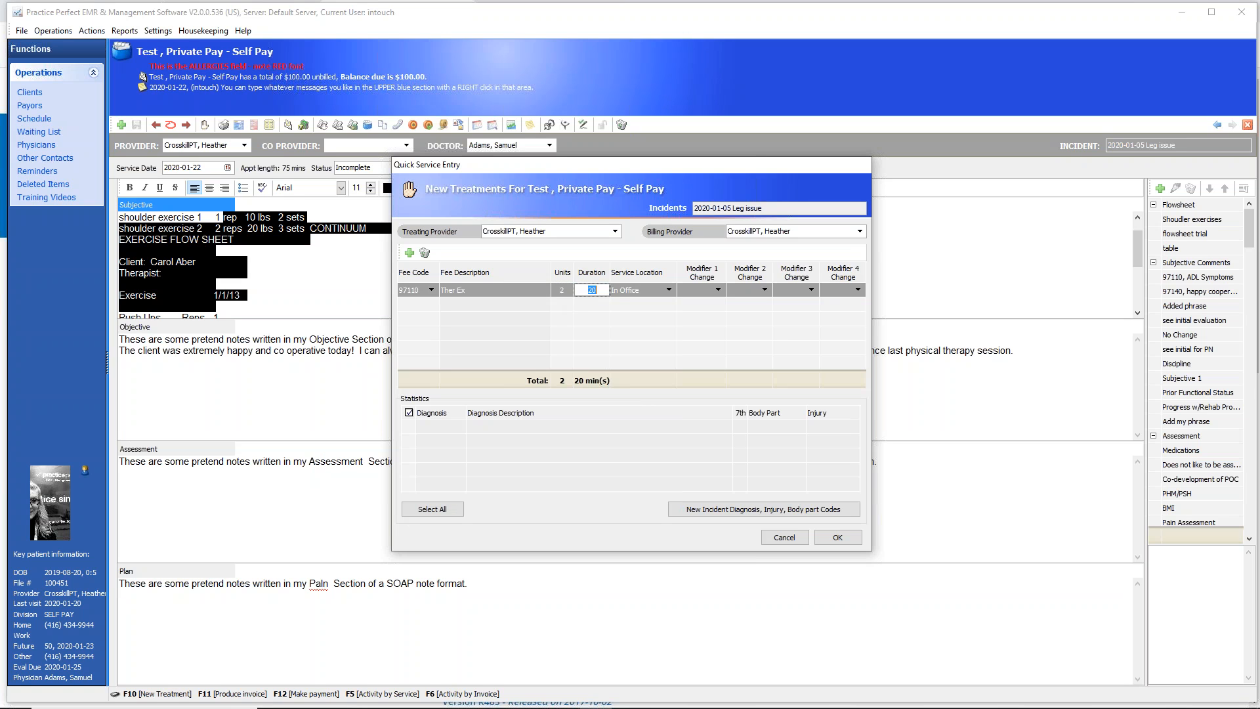
# Change the service location of the 97110 line to Home.
pyautogui.click(668, 291)
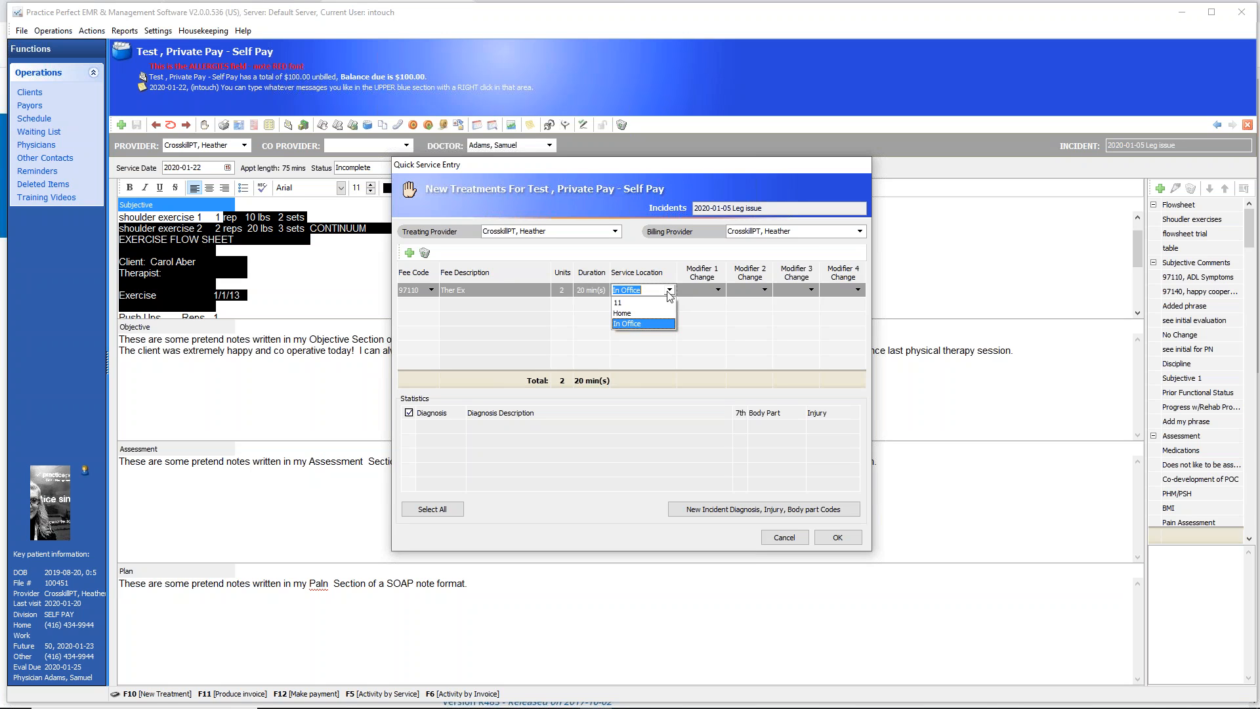
pyautogui.click(622, 314)
pyautogui.click(669, 290)
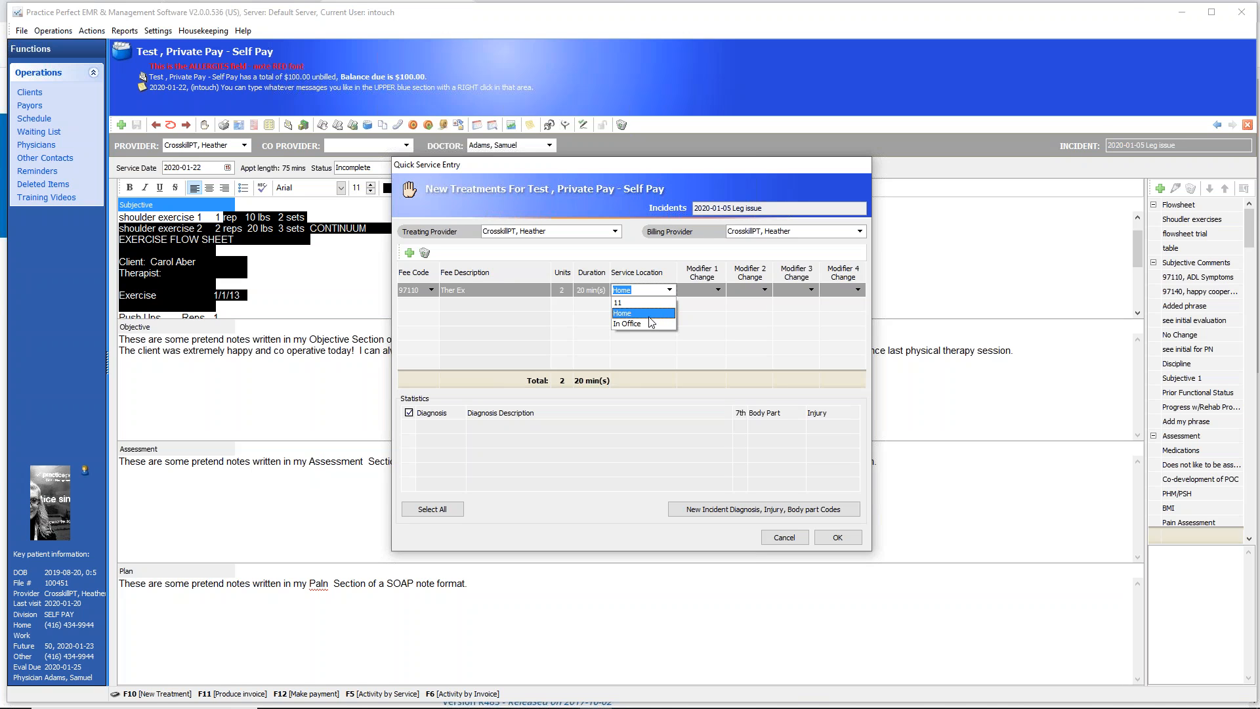
pyautogui.click(645, 316)
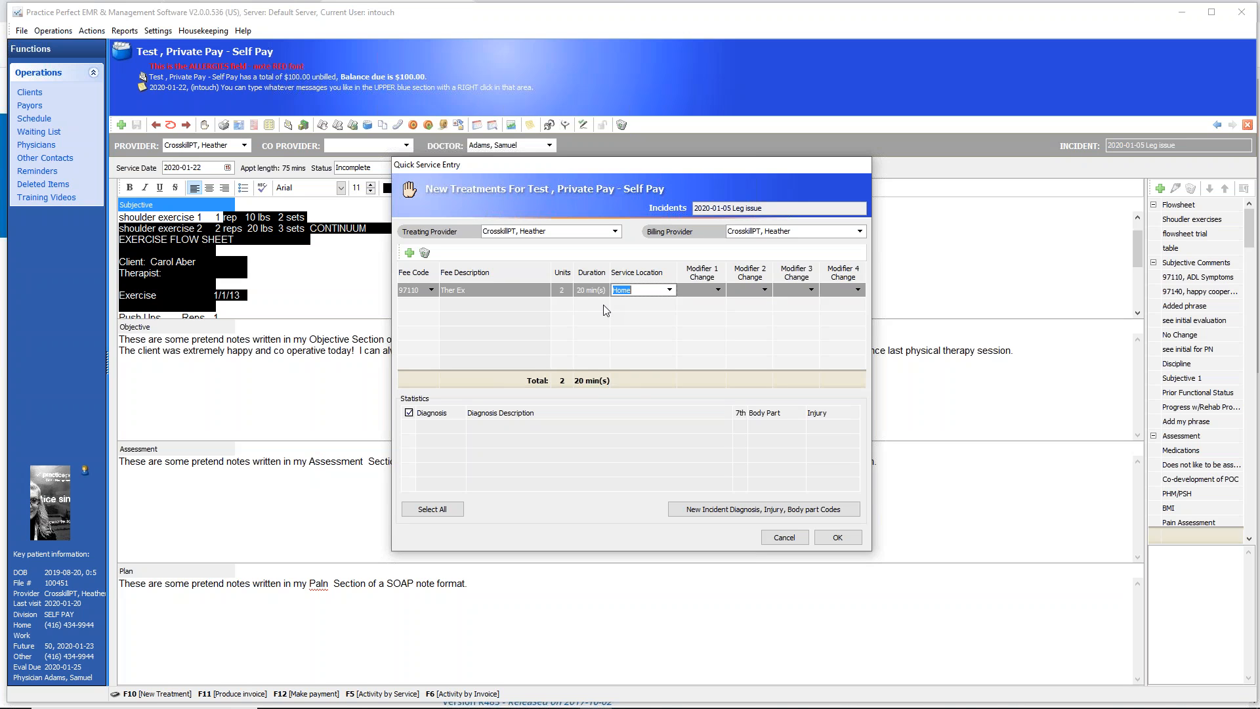
pyautogui.click(503, 431)
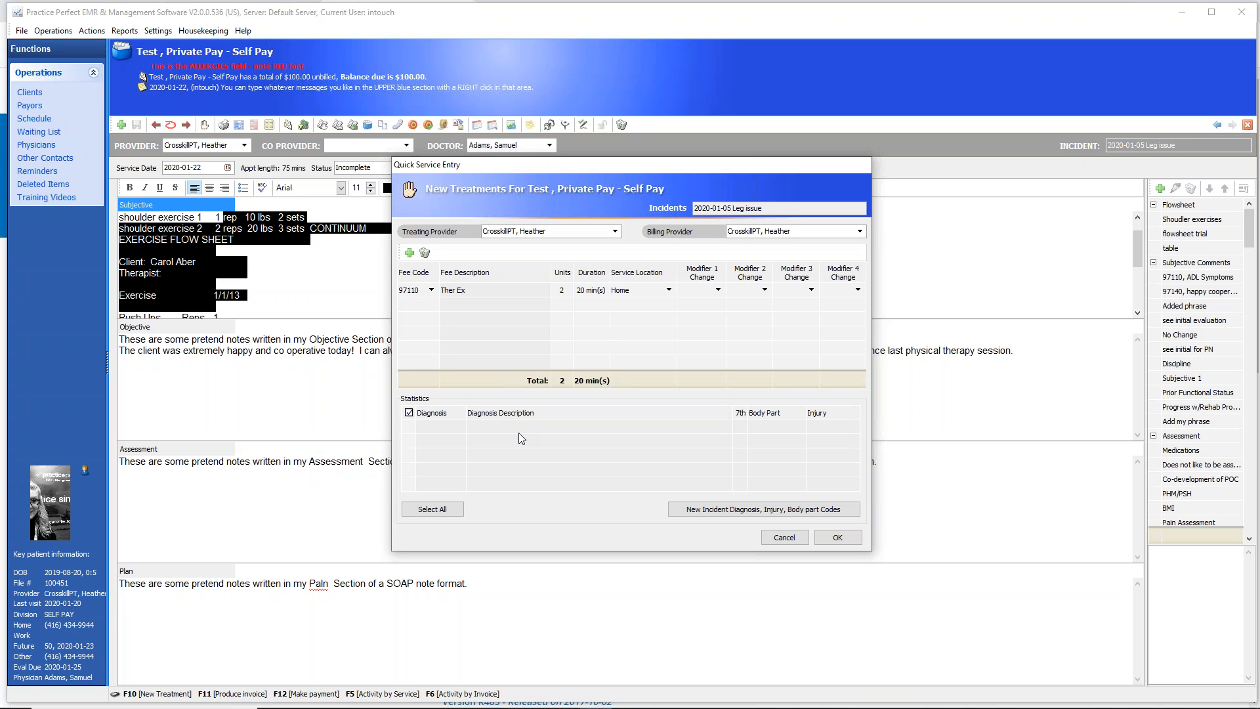
# Add diagnosis code F5101 (Primary insomnia) to the incident as a new diagnosis.
pyautogui.click(699, 509)
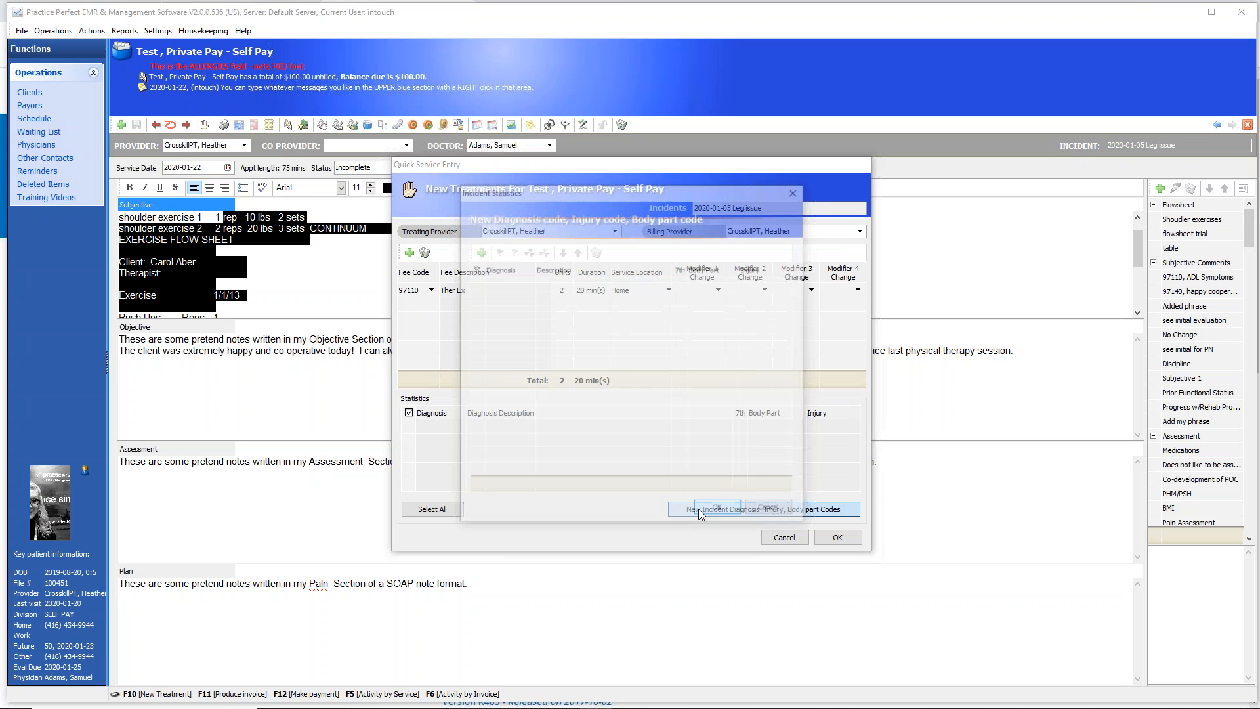
pyautogui.click(480, 250)
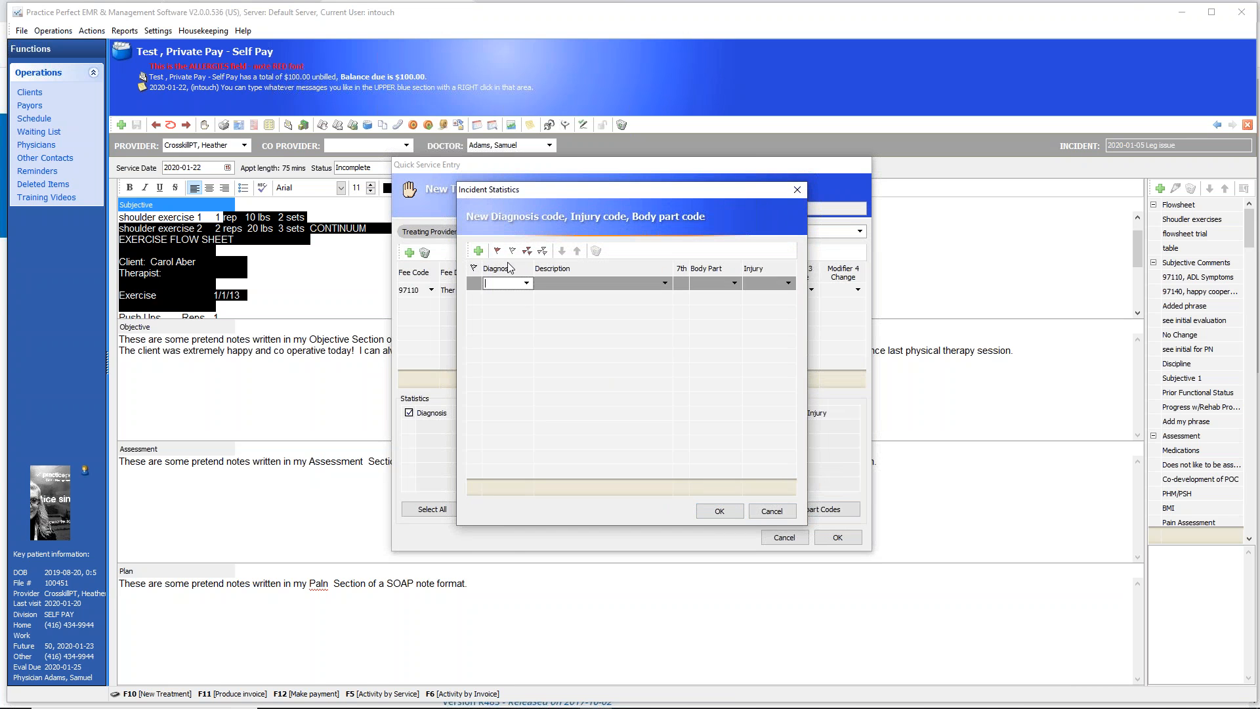
pyautogui.click(526, 283)
pyautogui.click(527, 283)
pyautogui.click(526, 283)
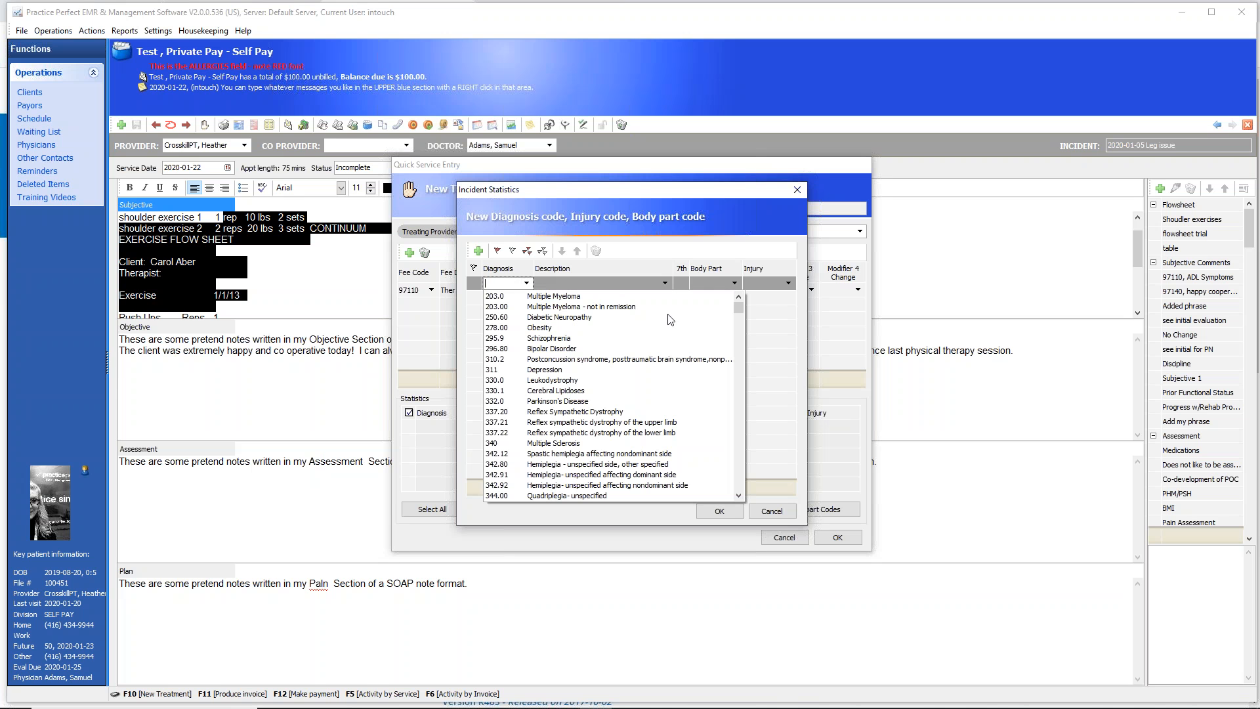
pyautogui.moveTo(738, 305); pyautogui.dragTo(740, 348)
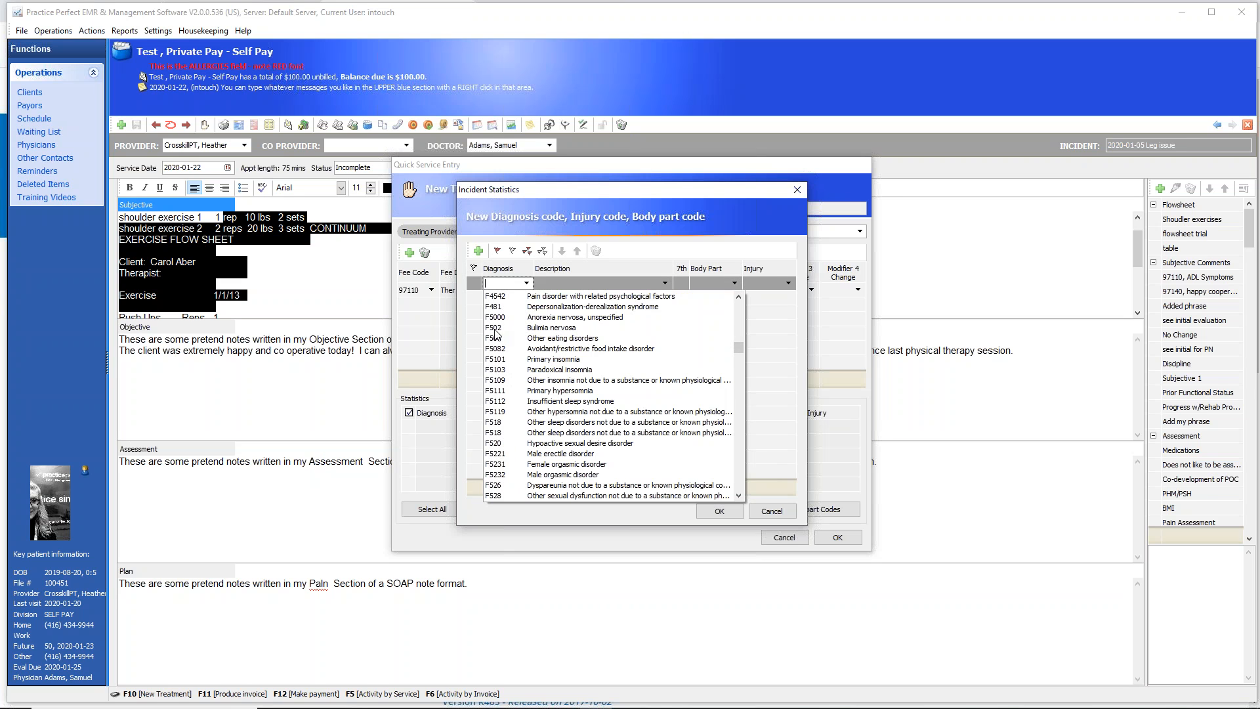
pyautogui.click(503, 359)
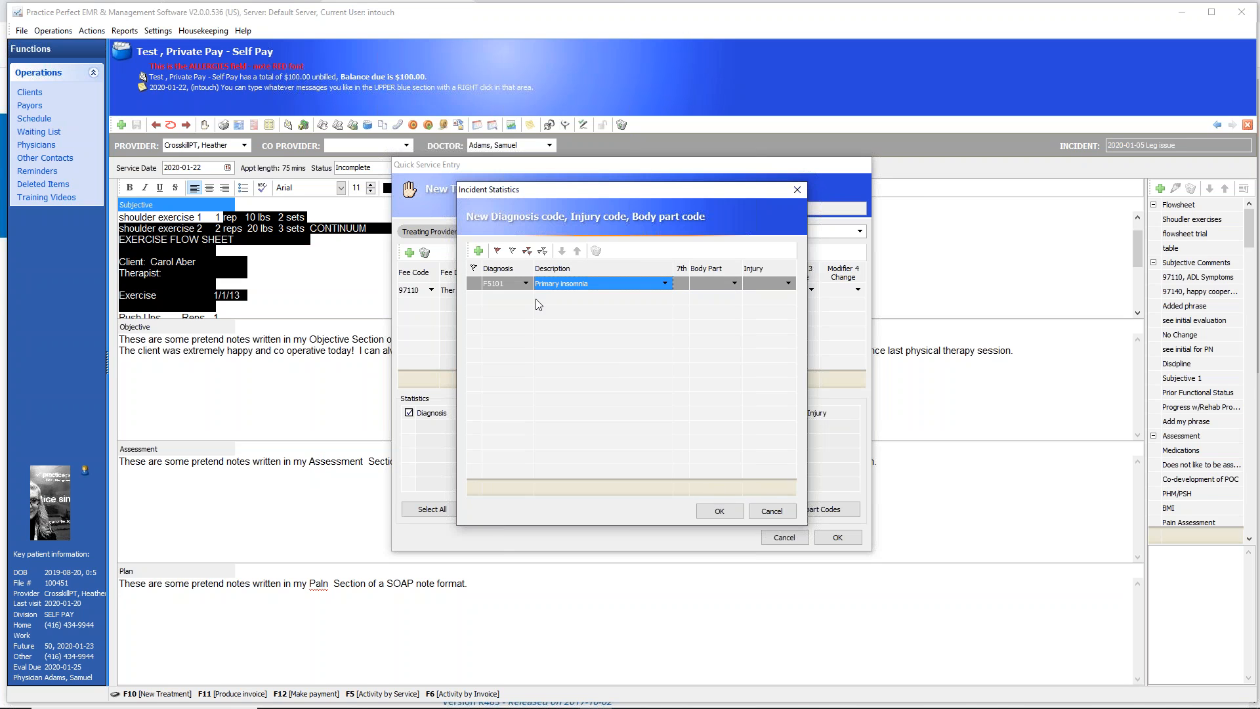
pyautogui.click(719, 510)
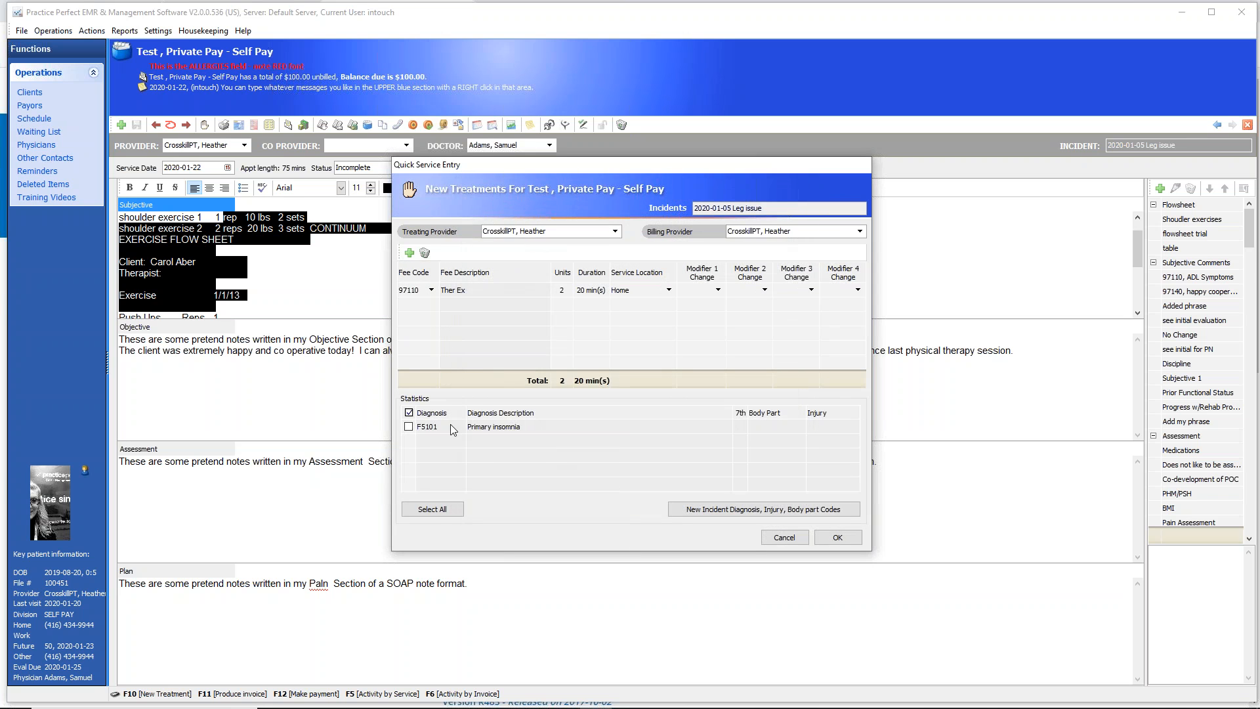
# Link the F5101 diagnosis to the 97110 service line.
pyautogui.click(450, 427)
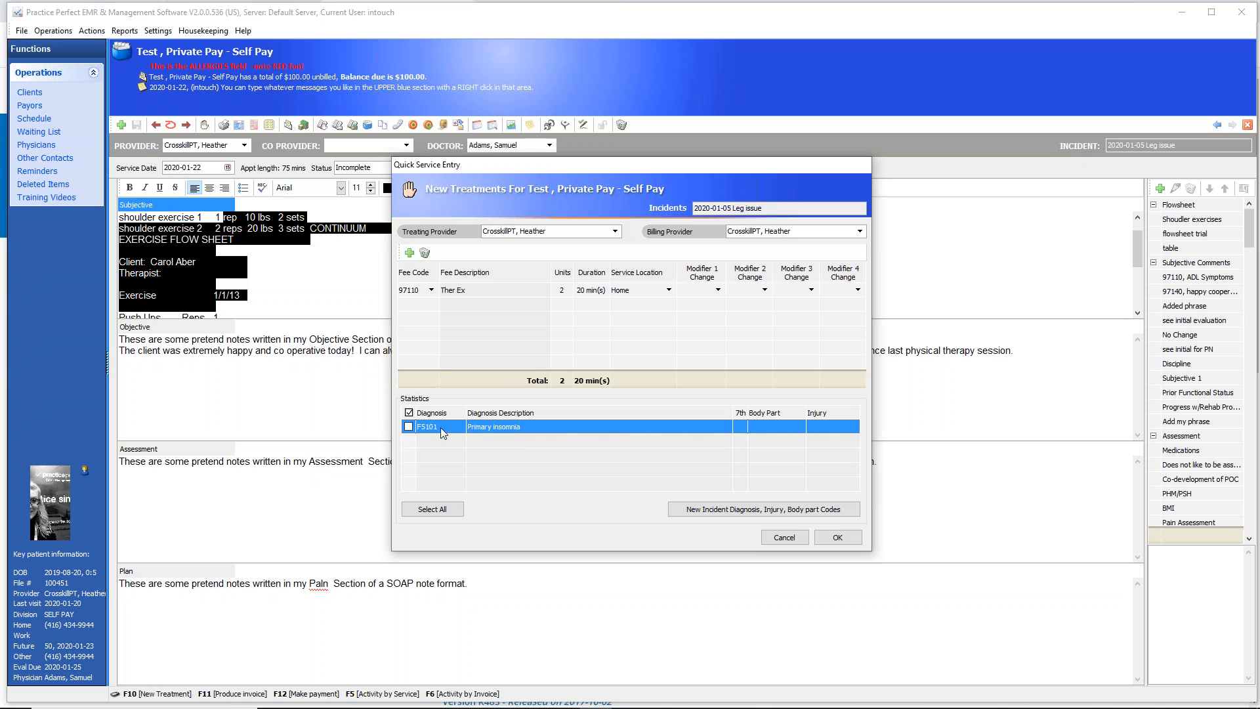
pyautogui.click(408, 427)
pyautogui.click(409, 294)
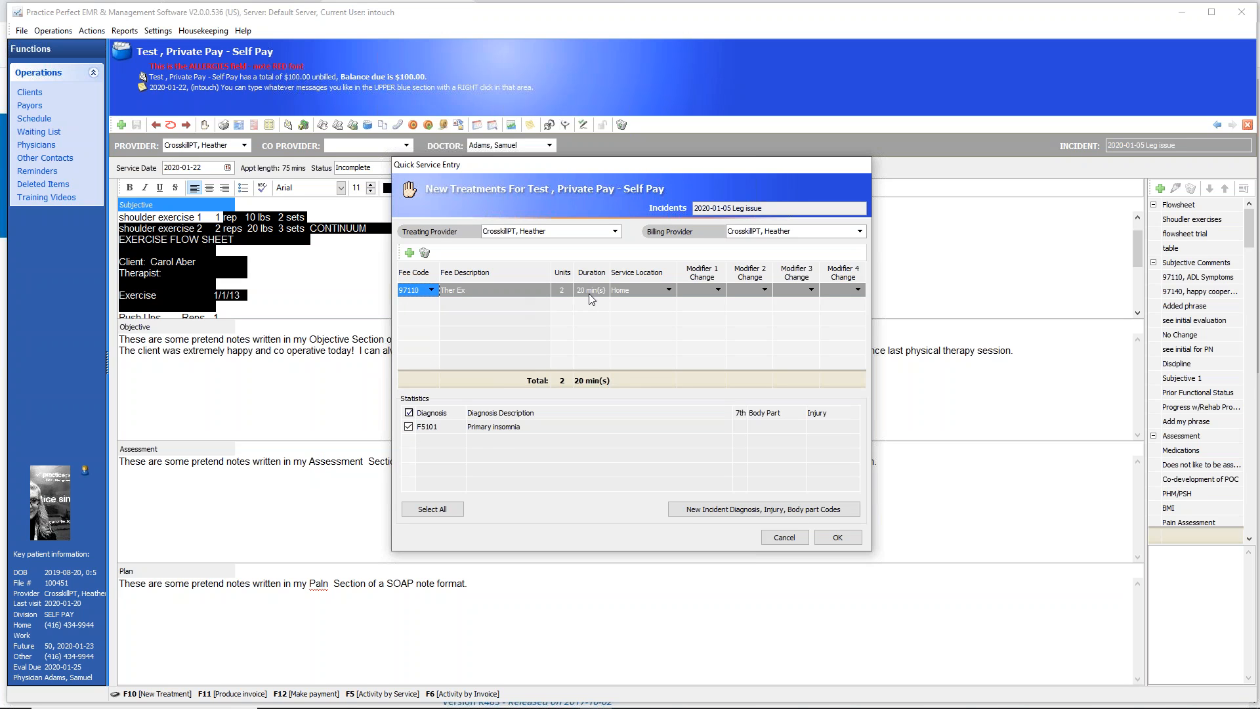
pyautogui.click(410, 428)
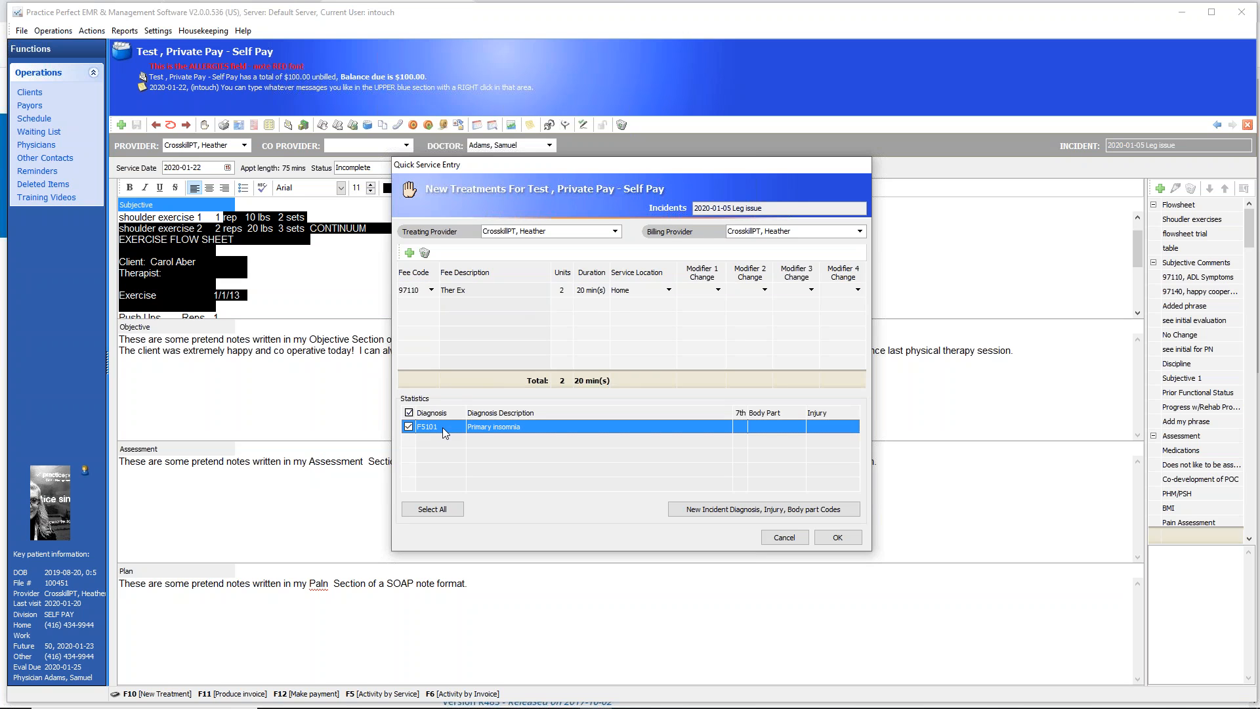
# Add fee code 97112 for 15 minutes with diagnosis F5101 linked, and save the service entry.
pyautogui.click(409, 254)
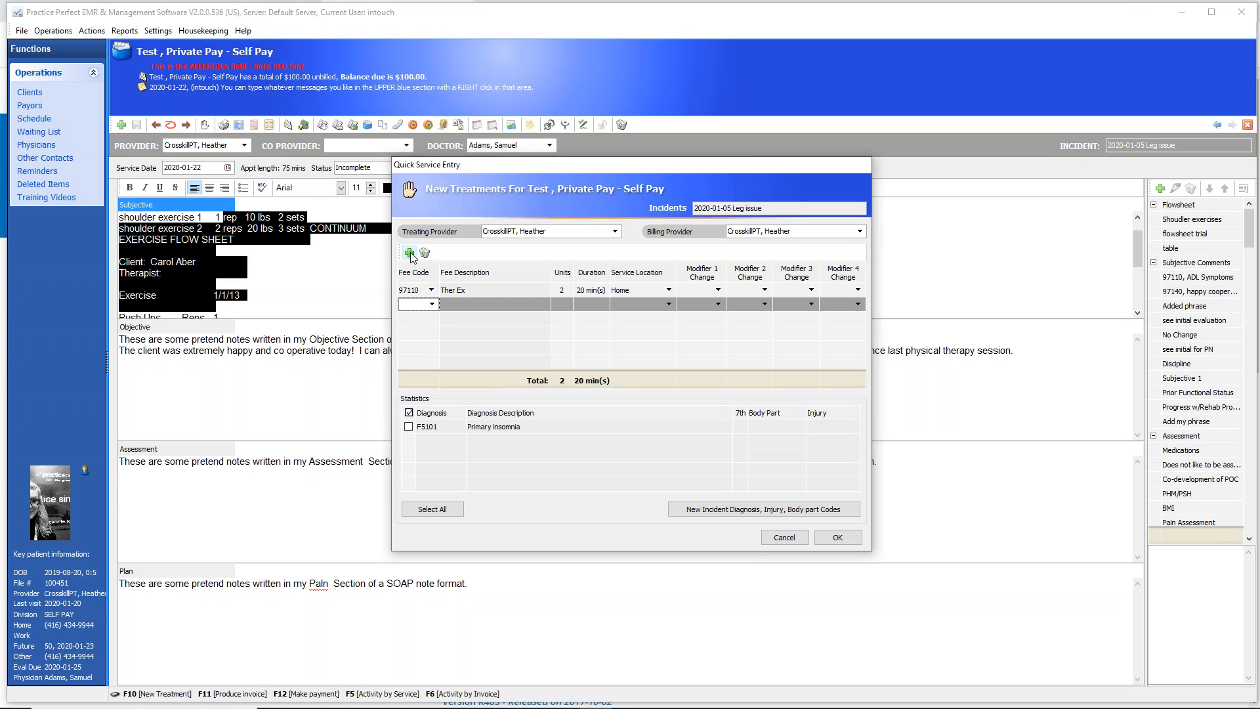
pyautogui.write('97112')
pyautogui.click(580, 306)
pyautogui.write('15')
pyautogui.click(666, 305)
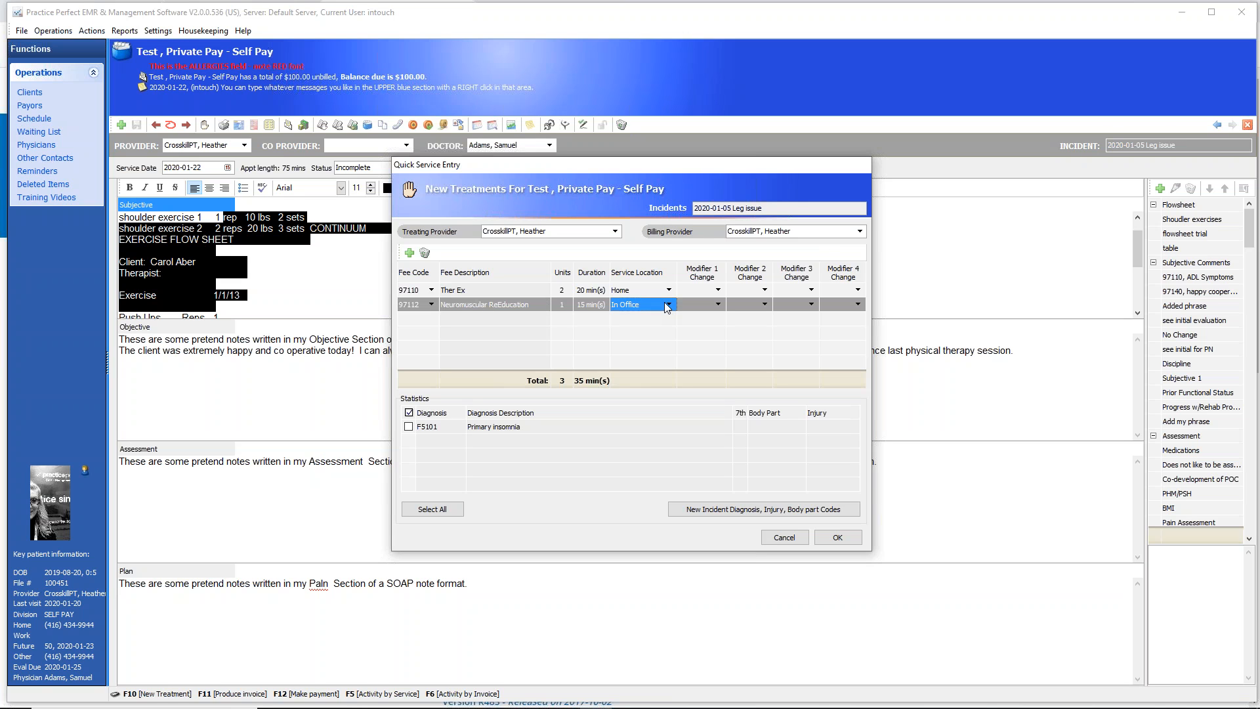
pyautogui.click(409, 427)
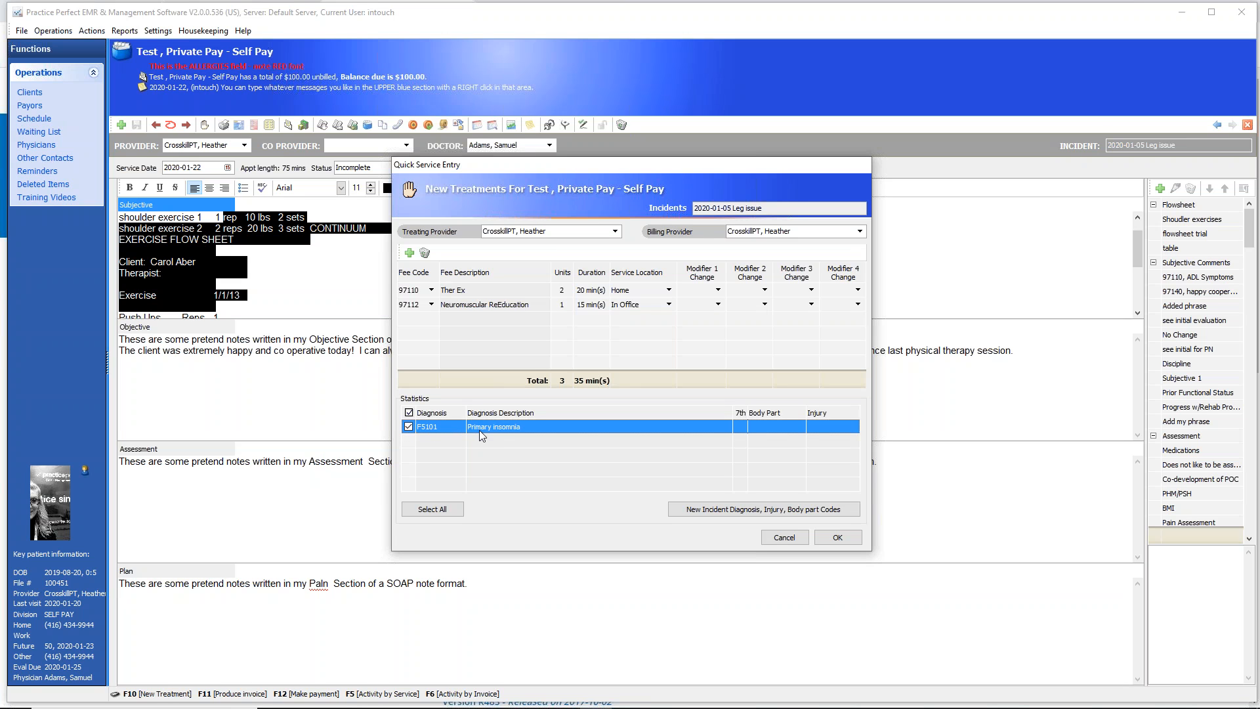
pyautogui.click(845, 539)
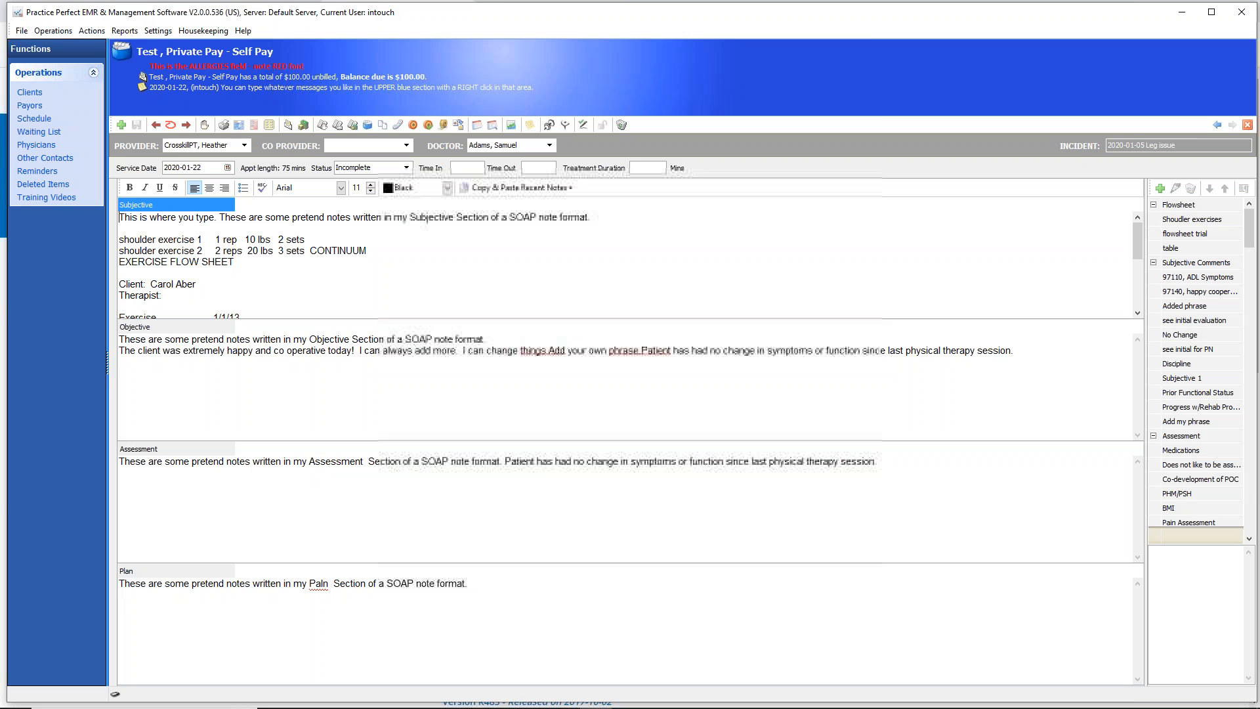
# Reopen Quick Service Entry, review the fee codes and durations of the 97110 and 97112 lines, and leave without changes.
pyautogui.click(204, 124)
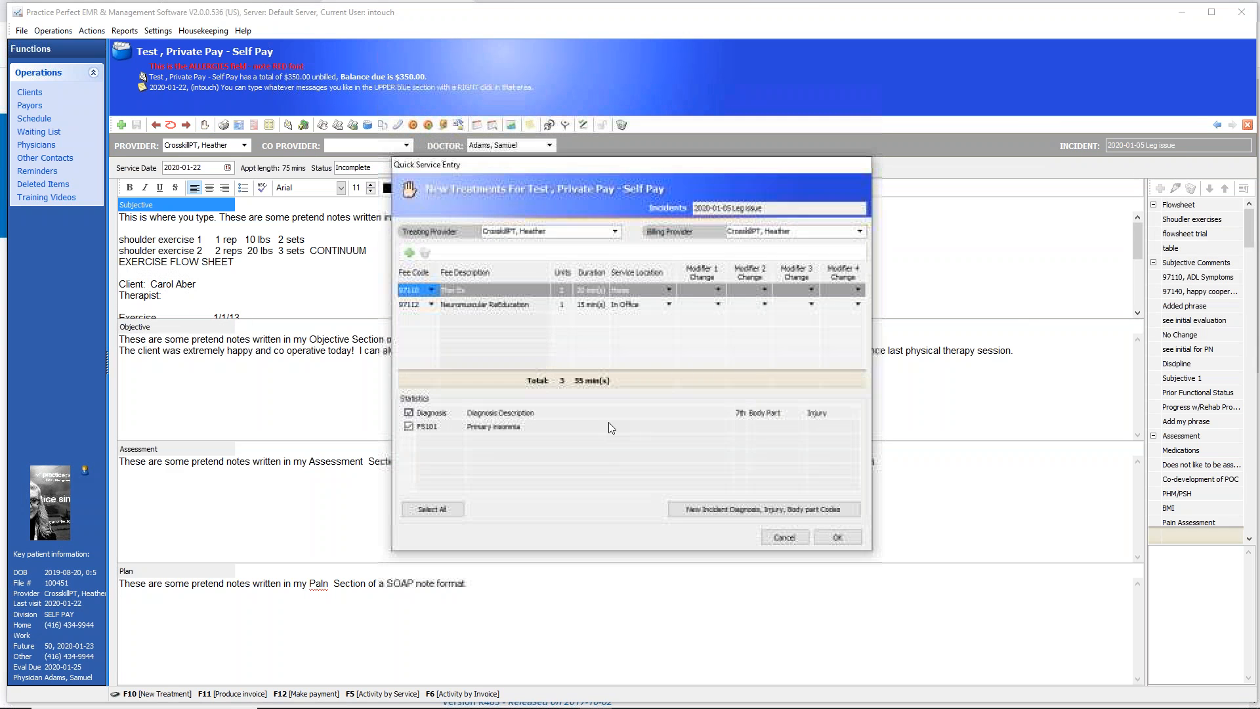
pyautogui.click(482, 308)
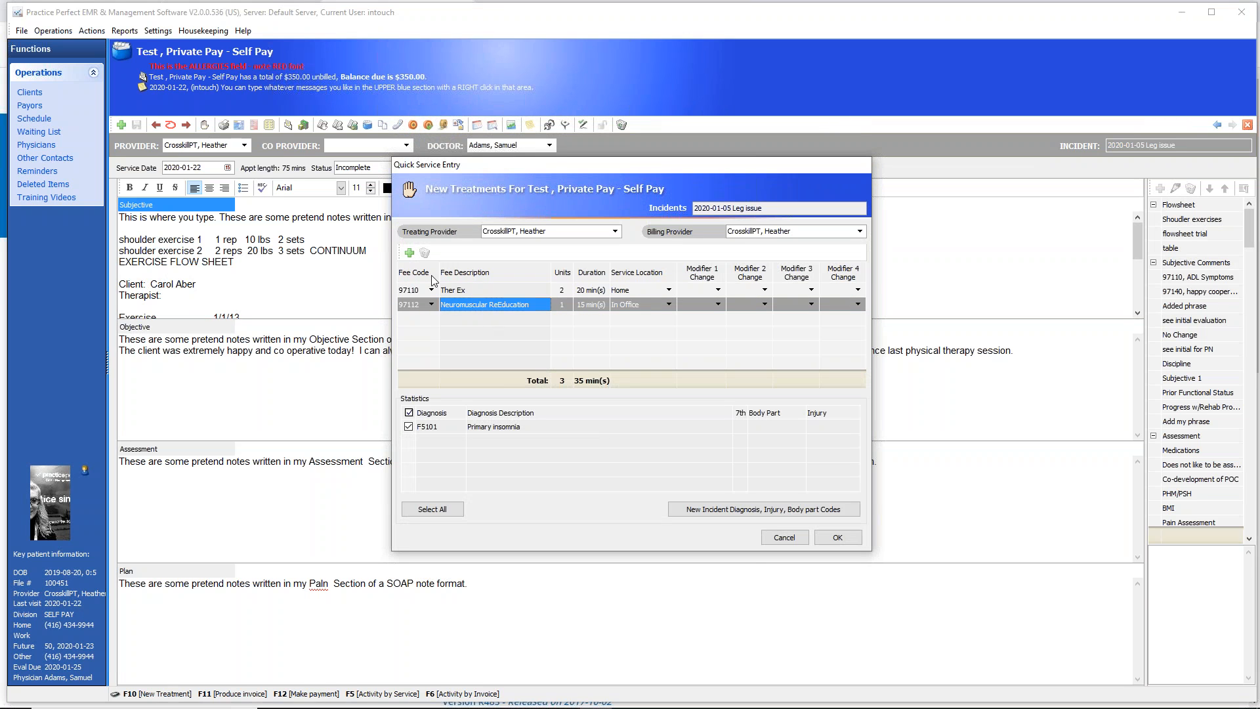
pyautogui.click(433, 308)
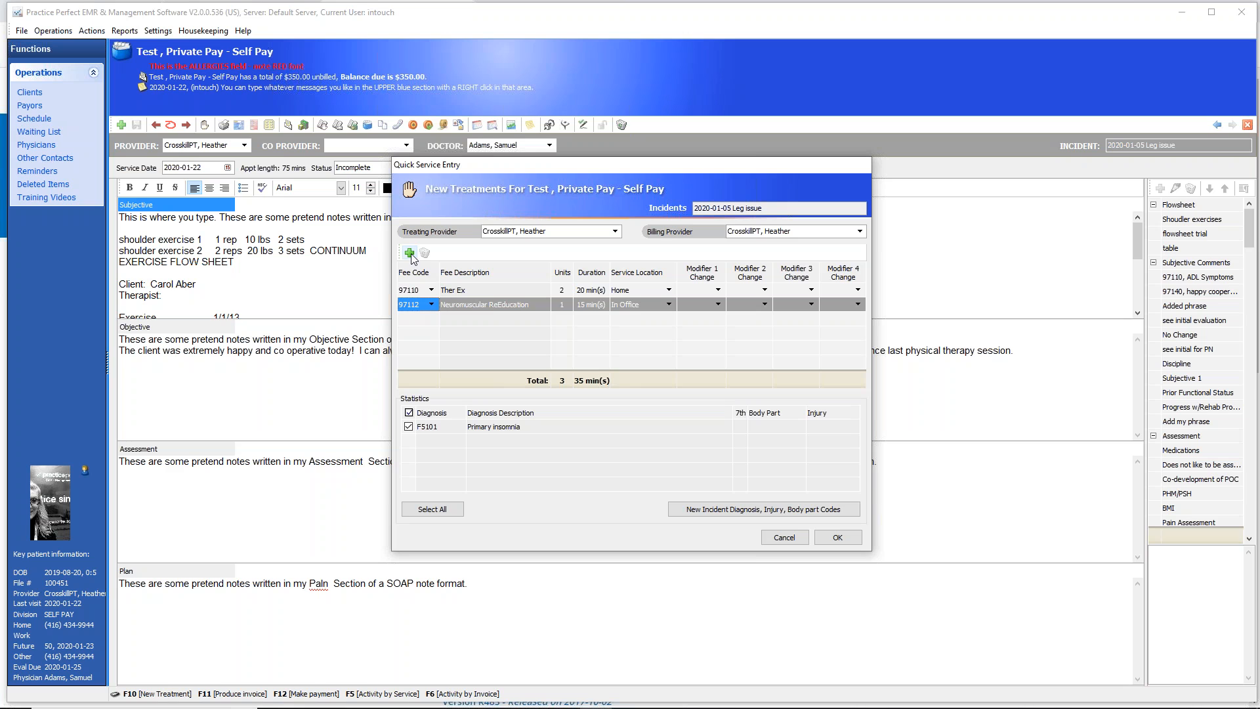
pyautogui.click(463, 304)
pyautogui.click(587, 304)
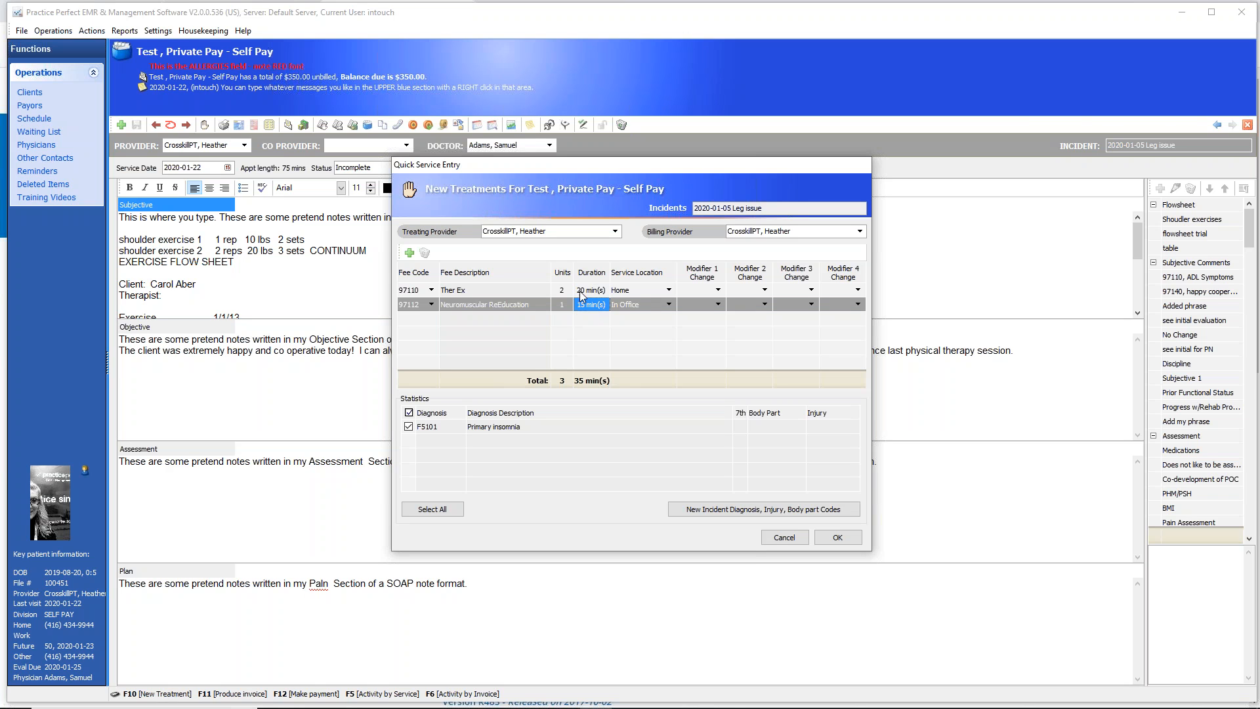
pyautogui.click(590, 290)
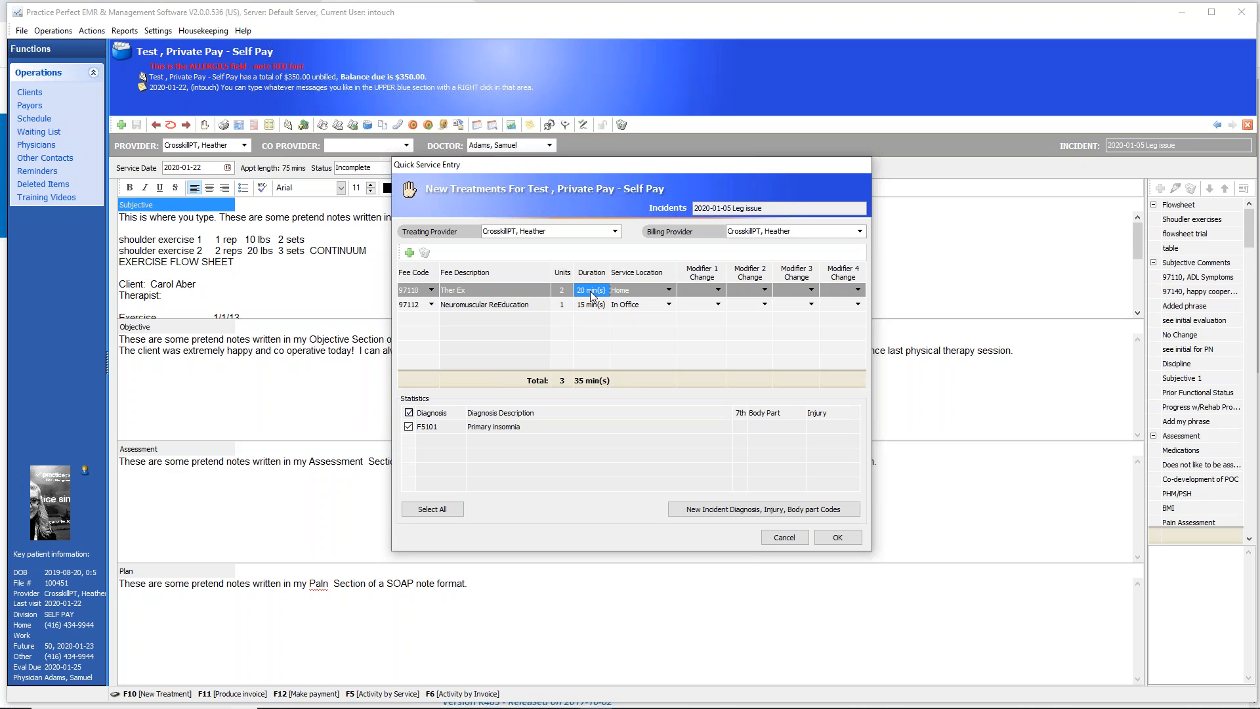
pyautogui.click(790, 541)
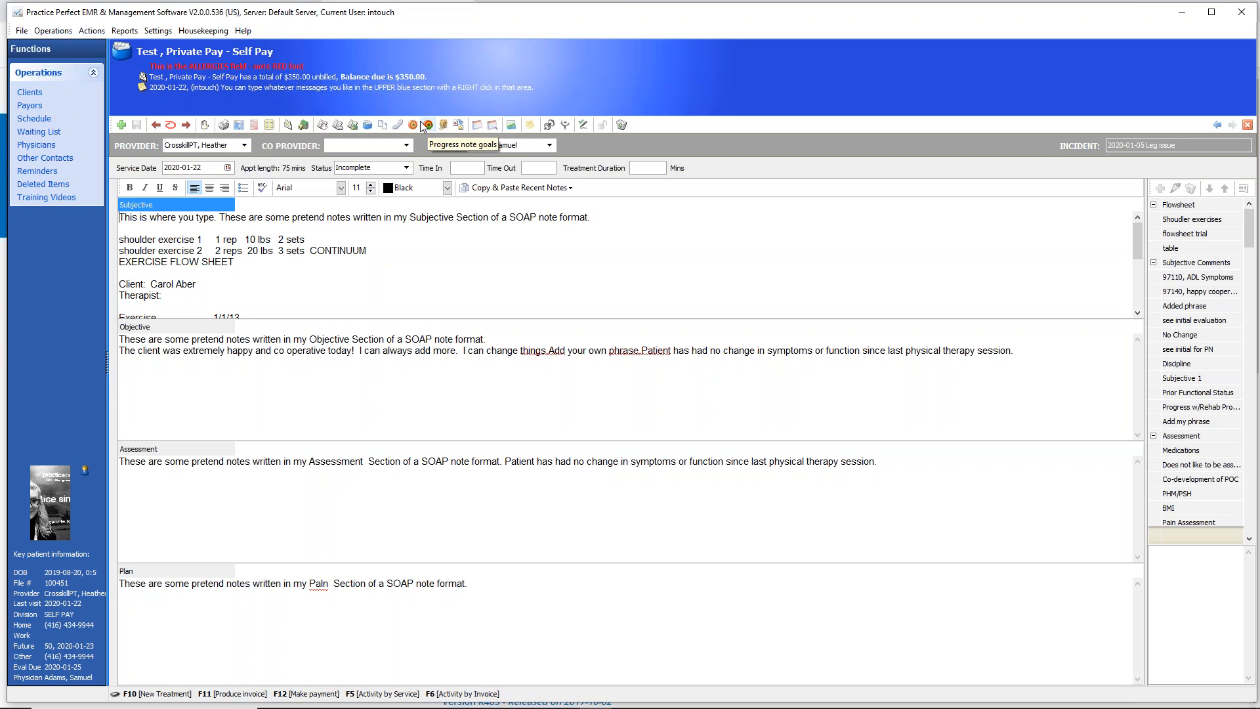
# Preview the progress note with all services included and review its treatment duration, services, symptom table and signature area through page 3.
pyautogui.click(224, 126)
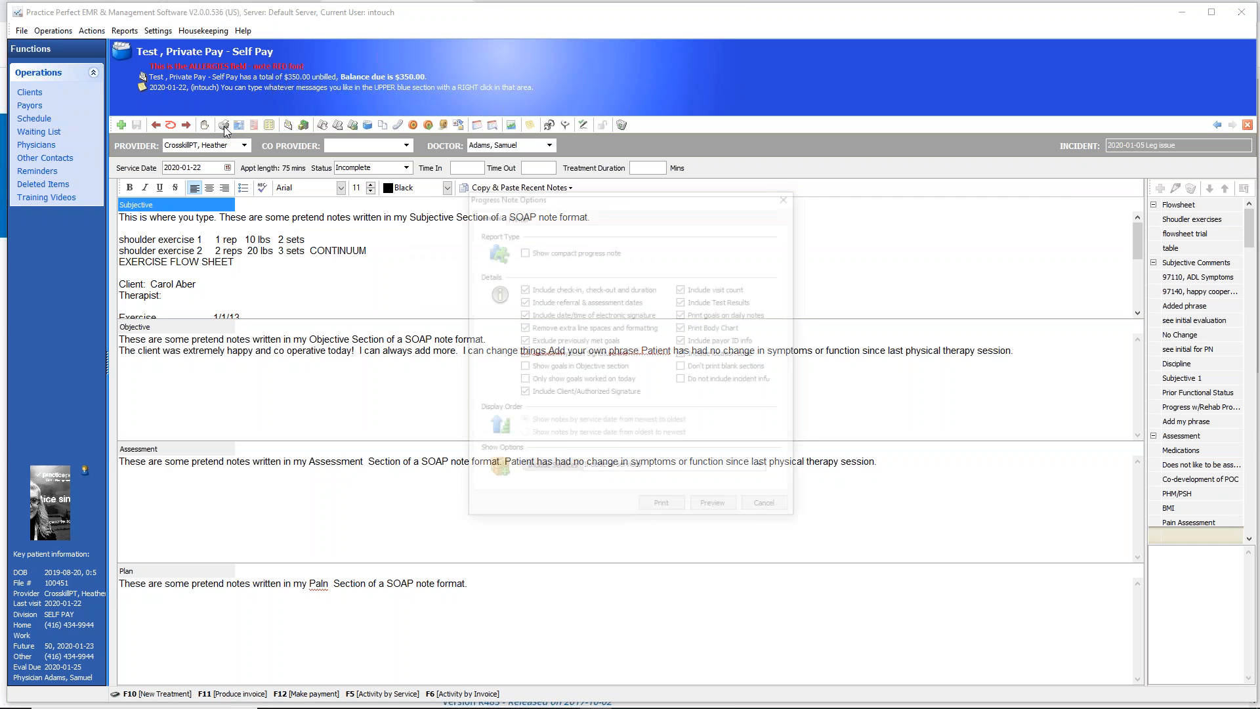
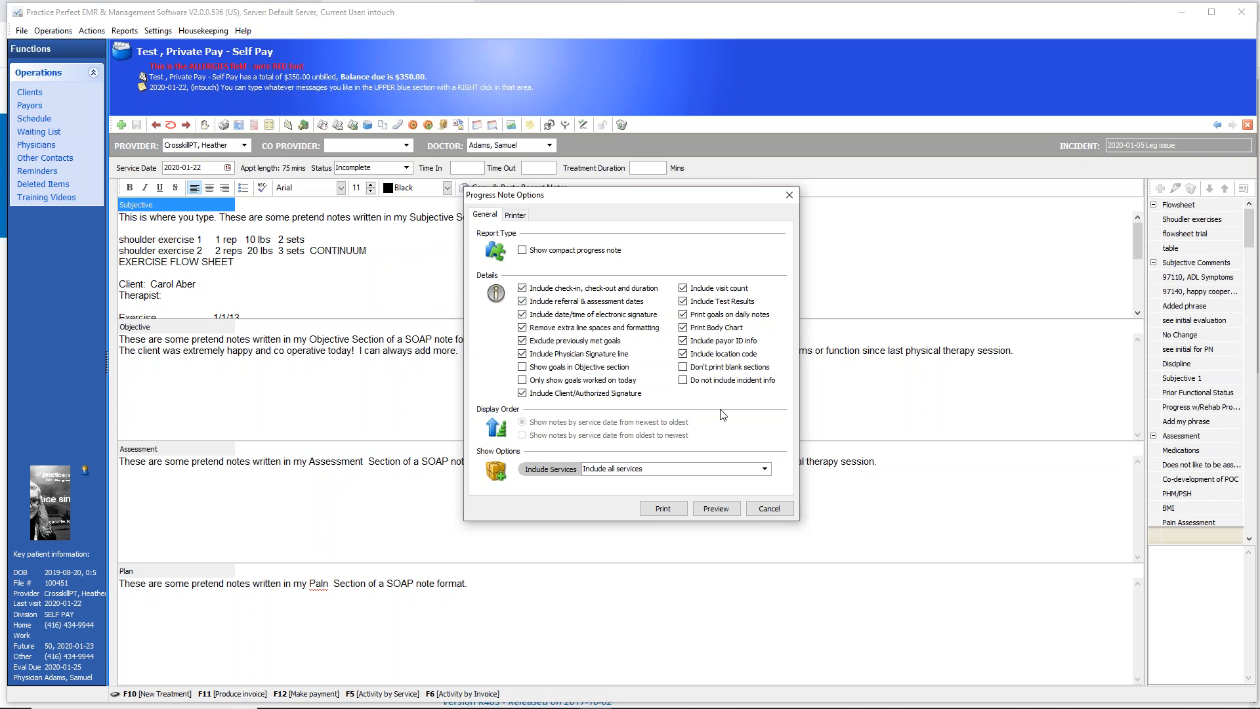
pyautogui.click(722, 511)
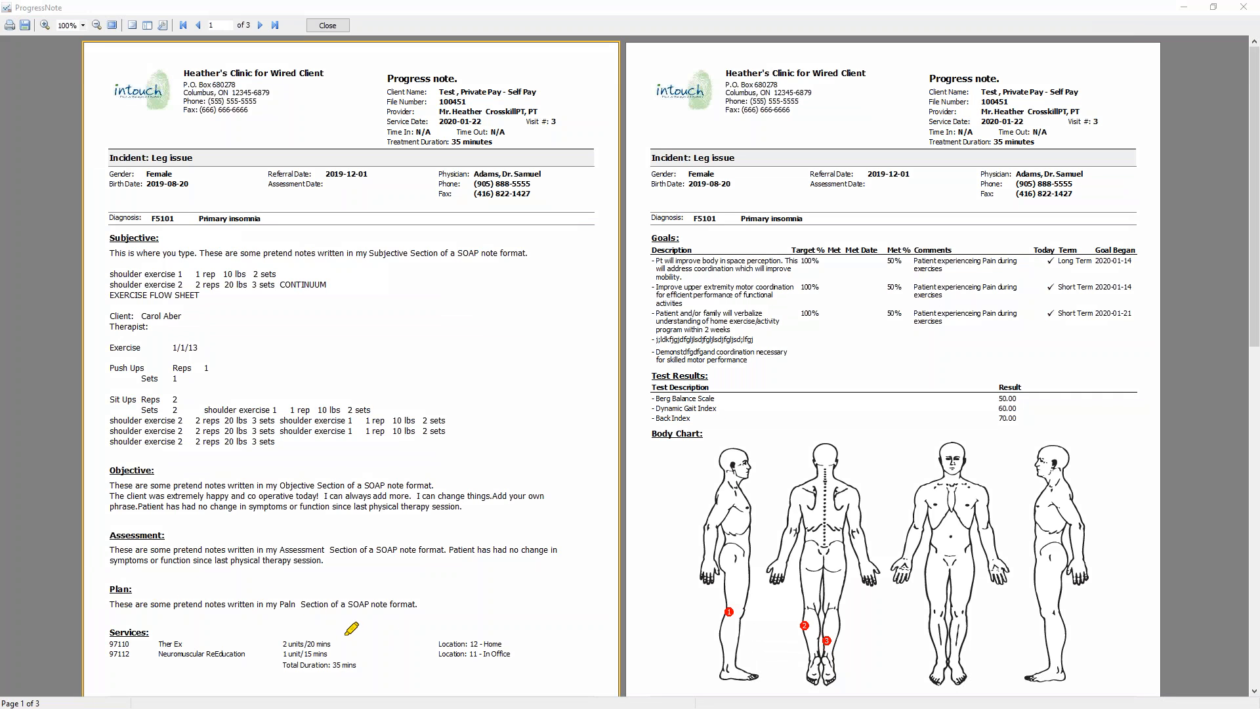
pyautogui.moveTo(346, 628)
pyautogui.mouseDown()
pyautogui.moveTo(309, 670)
pyautogui.moveTo(347, 623)
pyautogui.moveTo(460, 166)
pyautogui.moveTo(515, 157)
pyautogui.moveTo(505, 131)
pyautogui.moveTo(410, 130)
pyautogui.moveTo(377, 155)
pyautogui.moveTo(503, 164)
pyautogui.mouseUp()
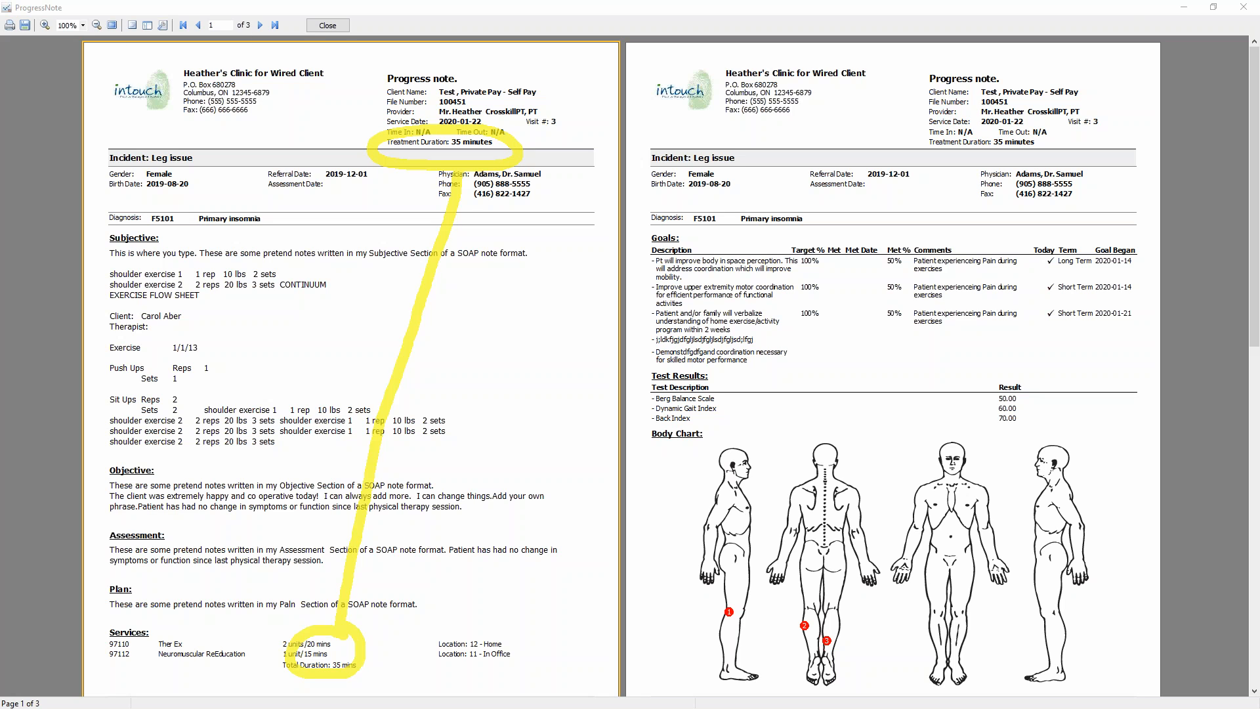
pyautogui.press('Escape')
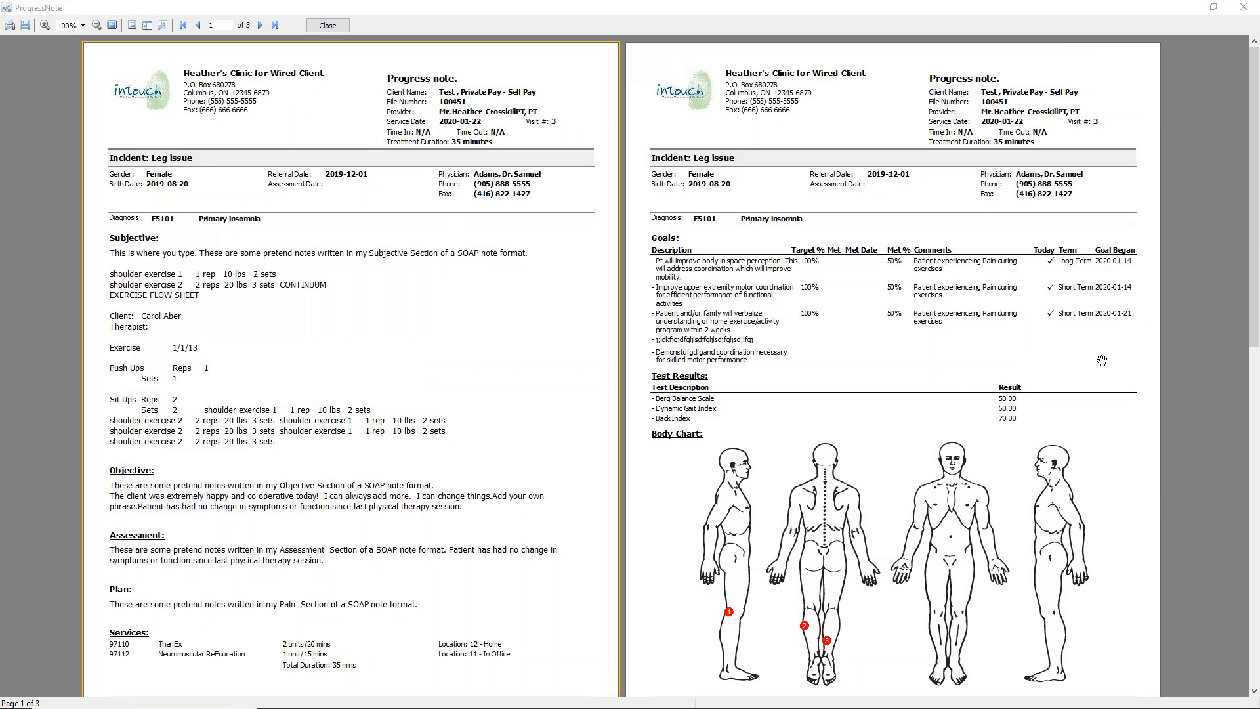
pyautogui.moveTo(1253, 338); pyautogui.dragTo(1255, 678)
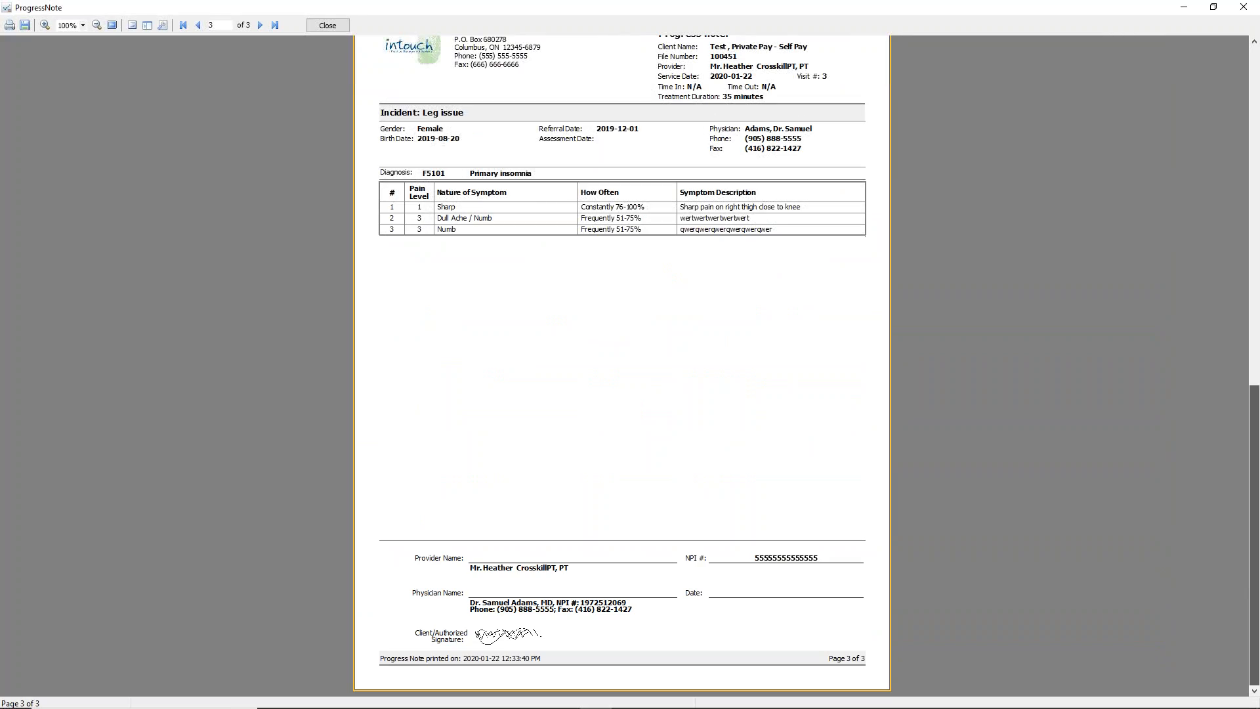
# Review the goals, test results and body chart on page 2 of the progress note and close the preview.
pyautogui.moveTo(1255, 678); pyautogui.dragTo(1255, 321)
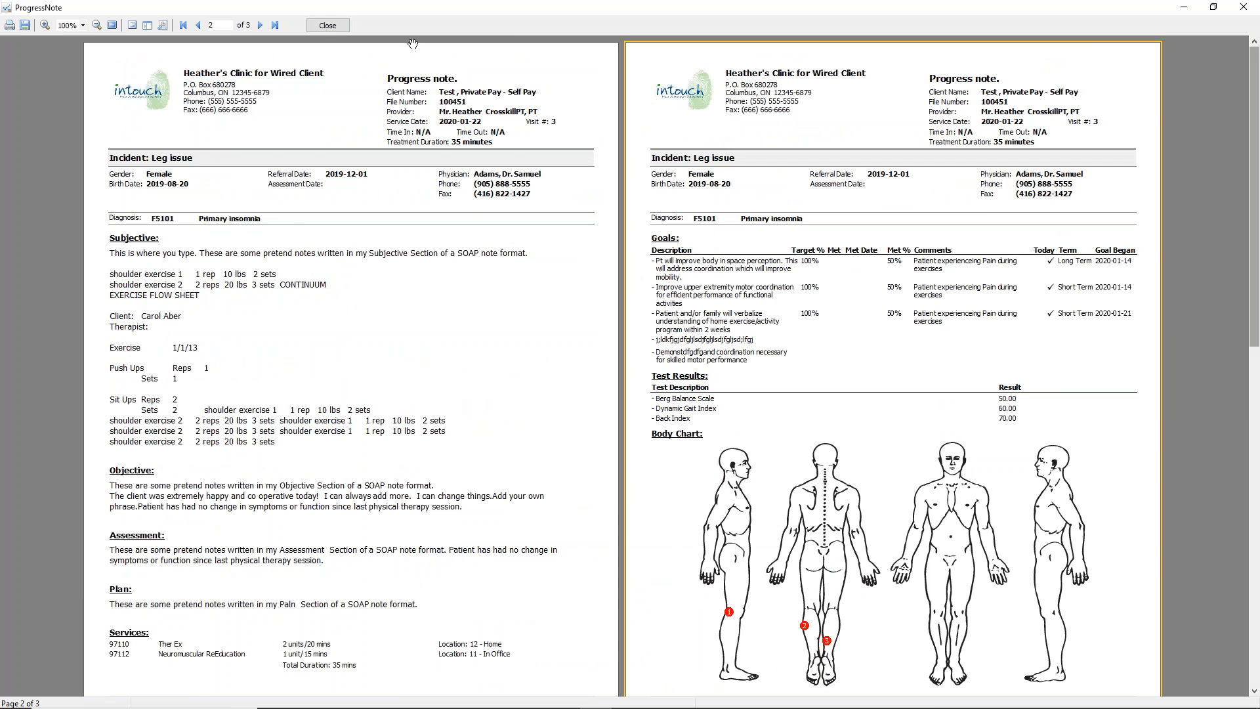
pyautogui.click(332, 25)
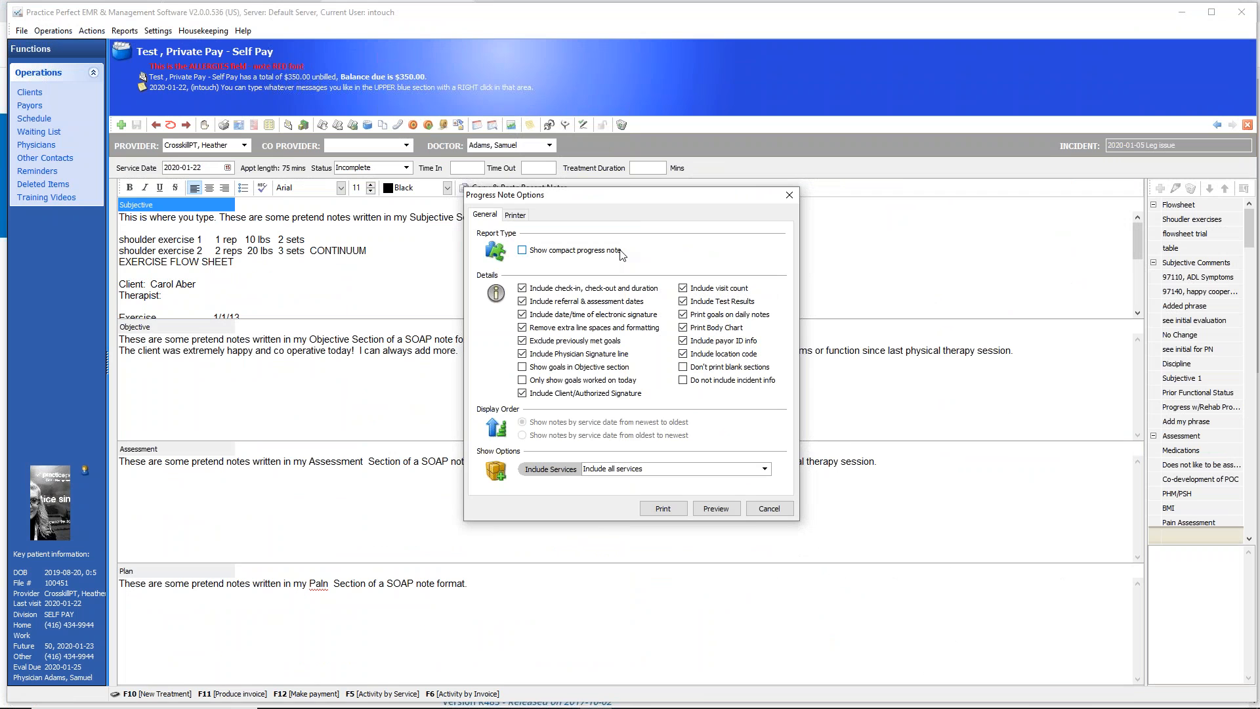
# Choose Practice Perfect Fax as the progress note's printer, review its fax recipient and comment settings, and cancel without sending.
pyautogui.click(517, 216)
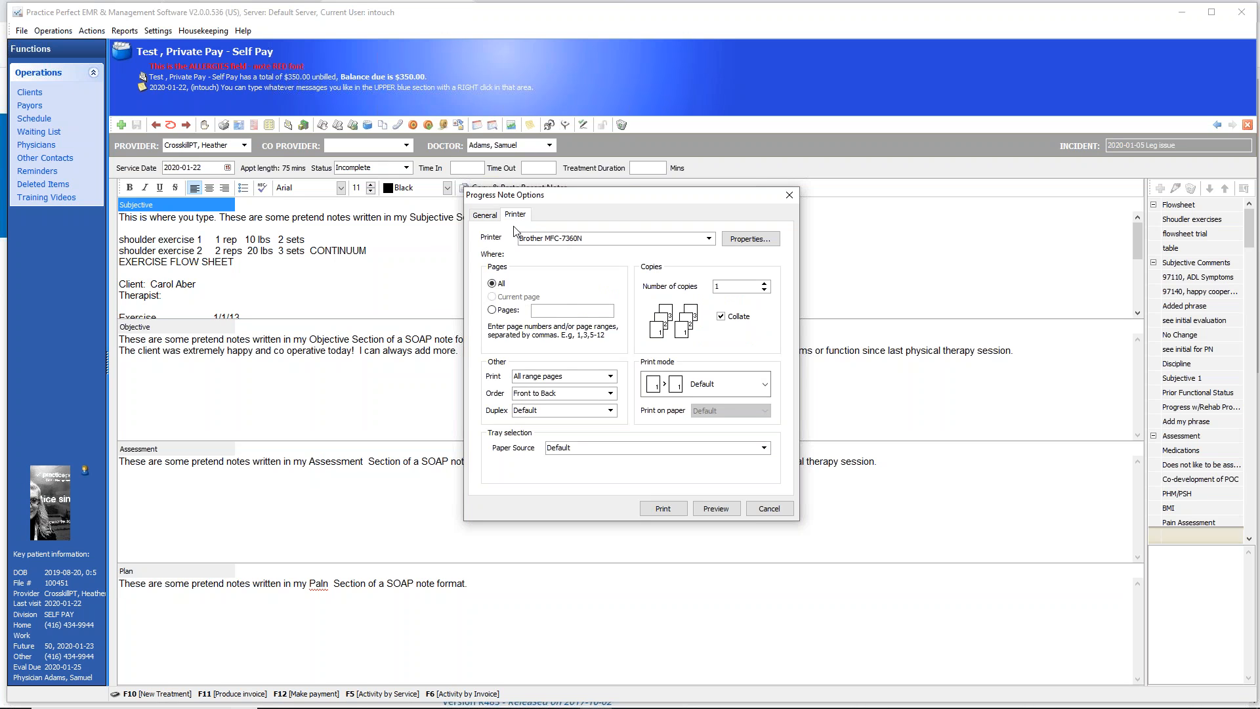
pyautogui.click(709, 239)
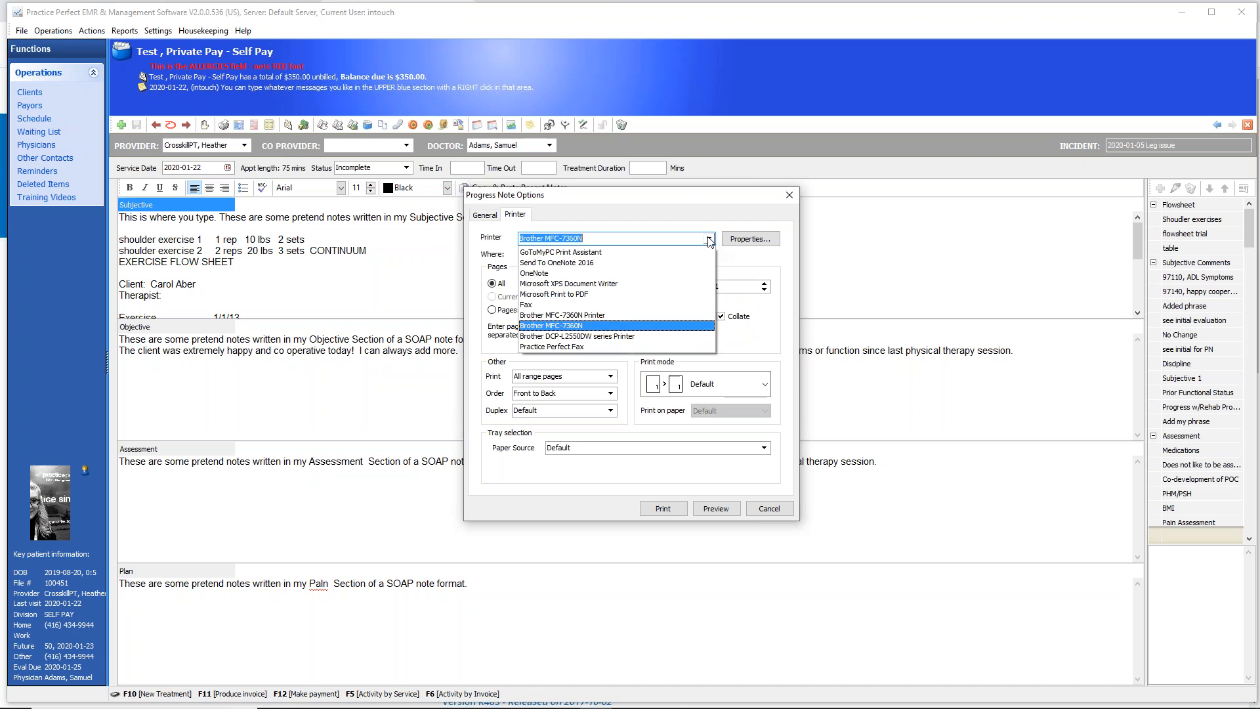
pyautogui.click(560, 348)
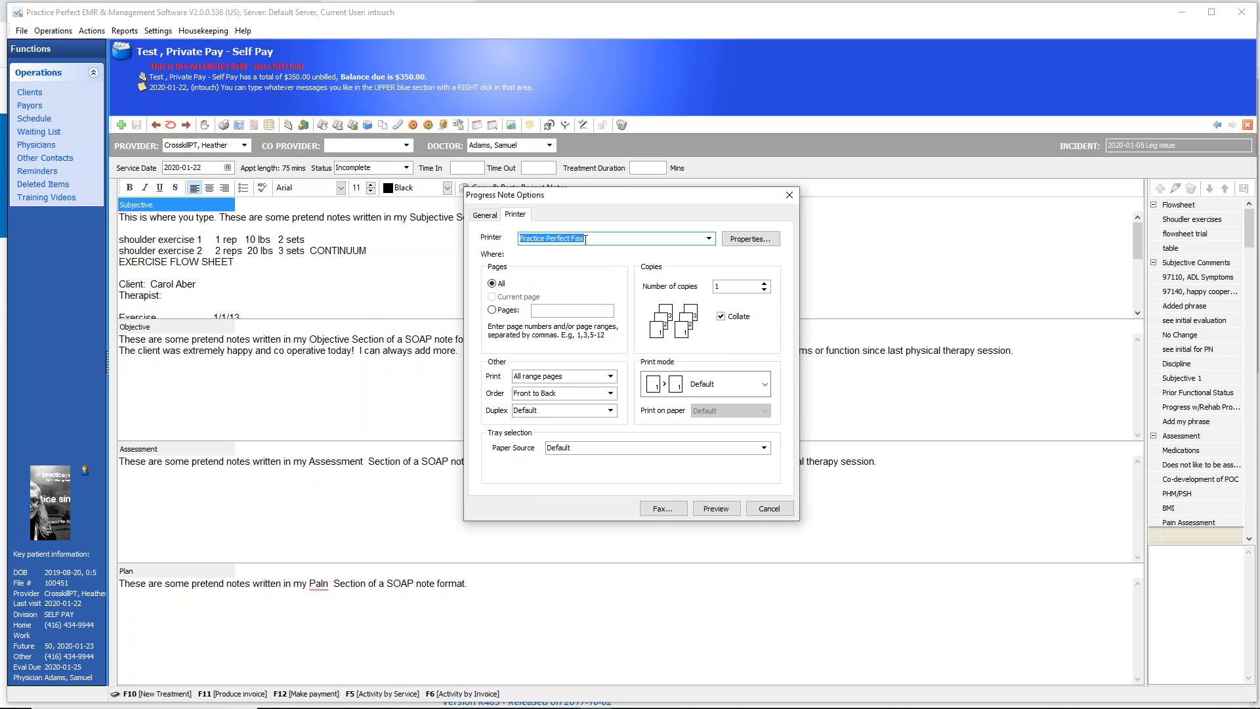
pyautogui.click(662, 508)
pyautogui.write('ewrwqerqwer')
pyautogui.click(771, 263)
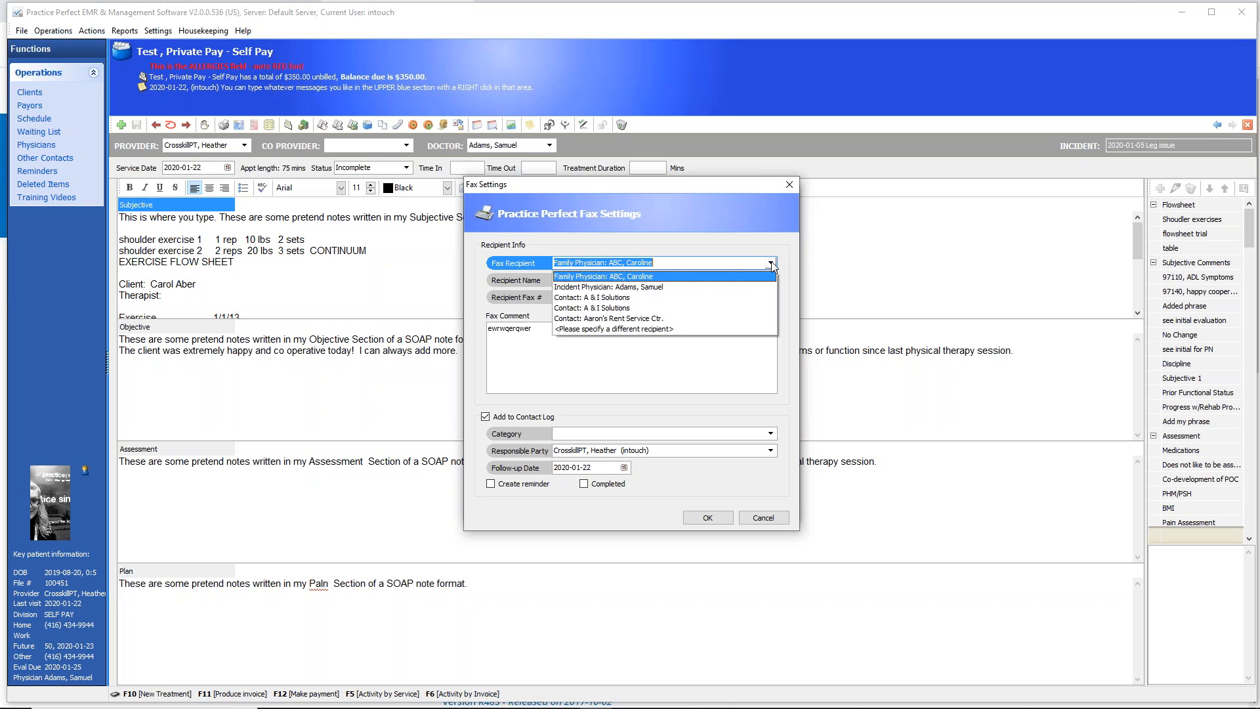
pyautogui.click(771, 263)
pyautogui.click(771, 263)
pyautogui.click(548, 365)
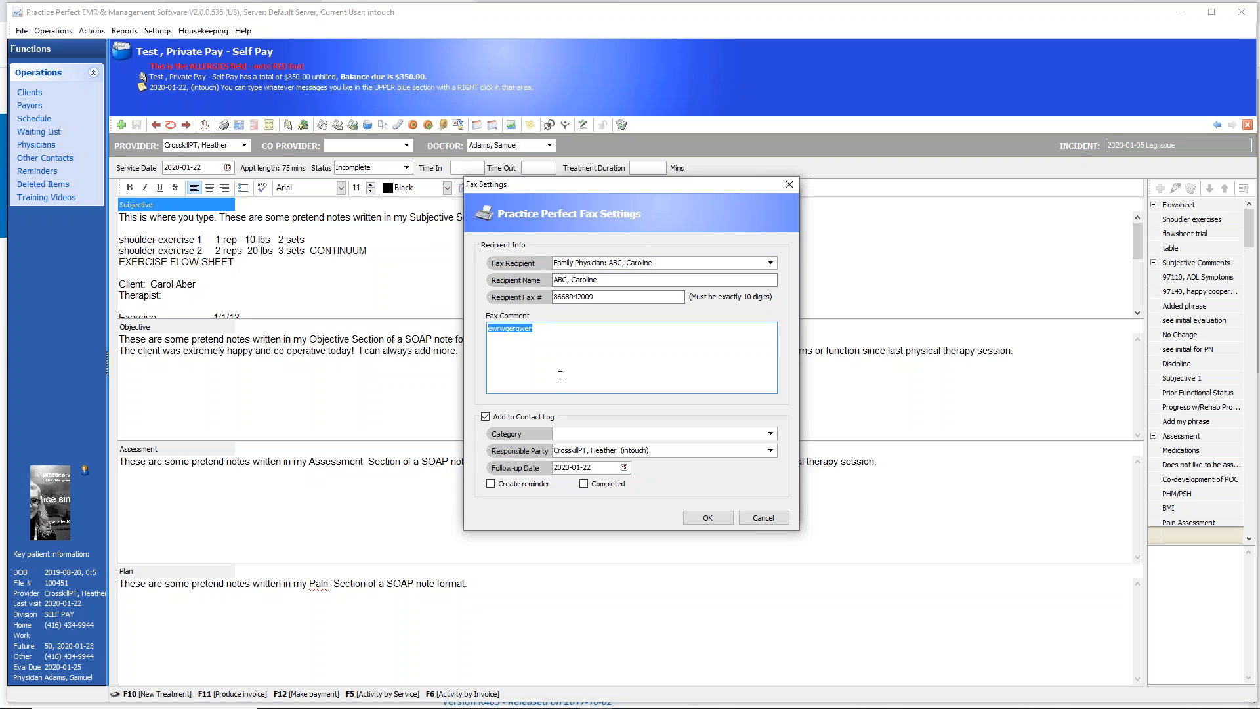
pyautogui.click(769, 516)
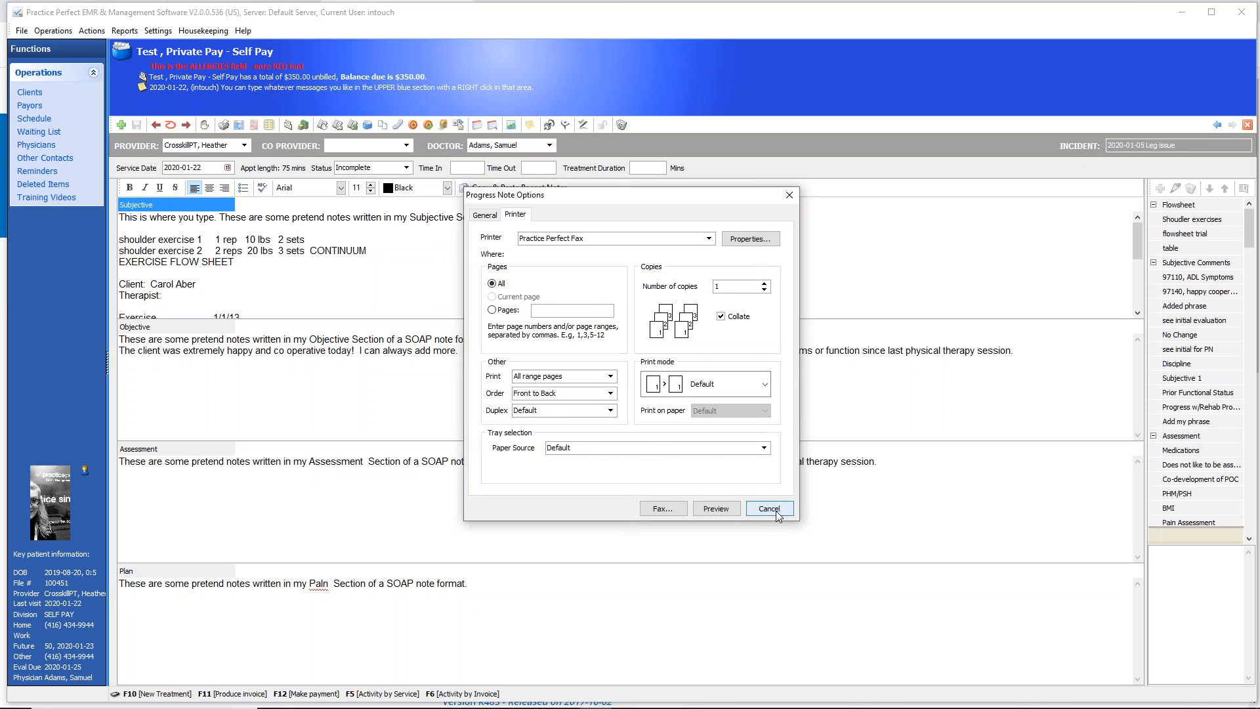
pyautogui.click(769, 509)
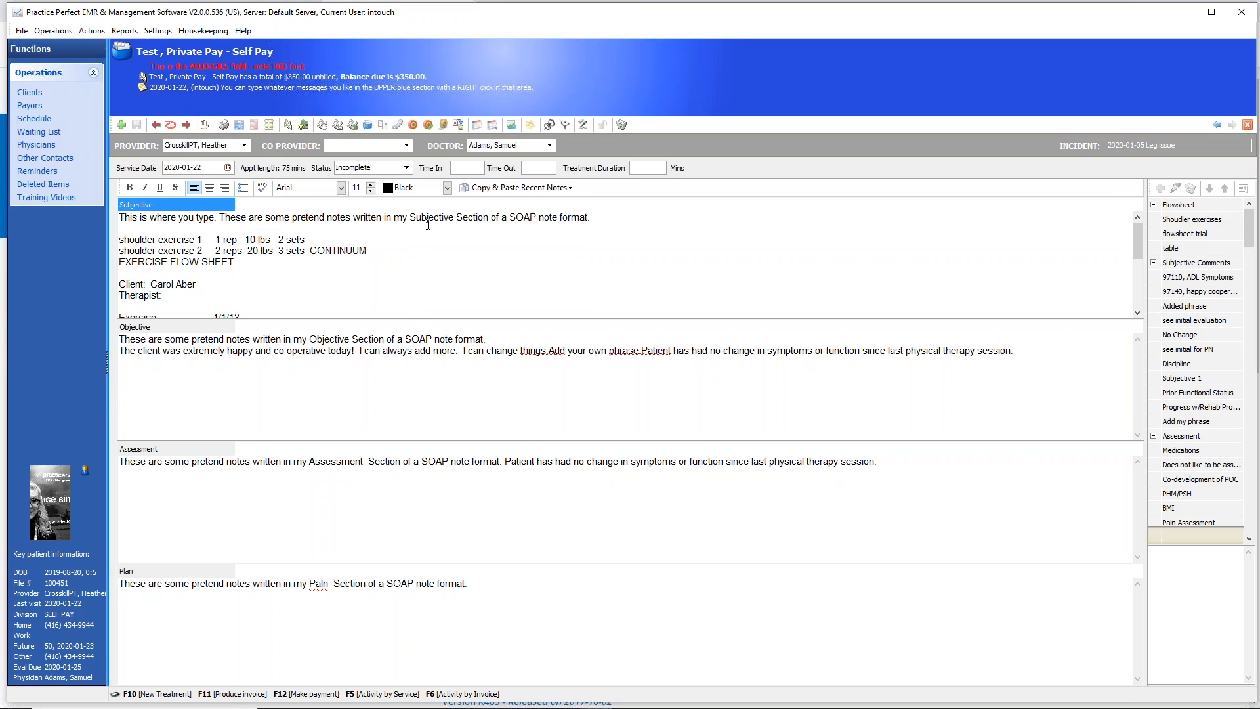
# Set the treatment note's status to Complete Signed and certify it without printing.
pyautogui.click(409, 171)
pyautogui.click(410, 171)
pyautogui.click(410, 171)
pyautogui.click(410, 169)
pyautogui.click(410, 170)
pyautogui.click(410, 170)
pyautogui.click(410, 170)
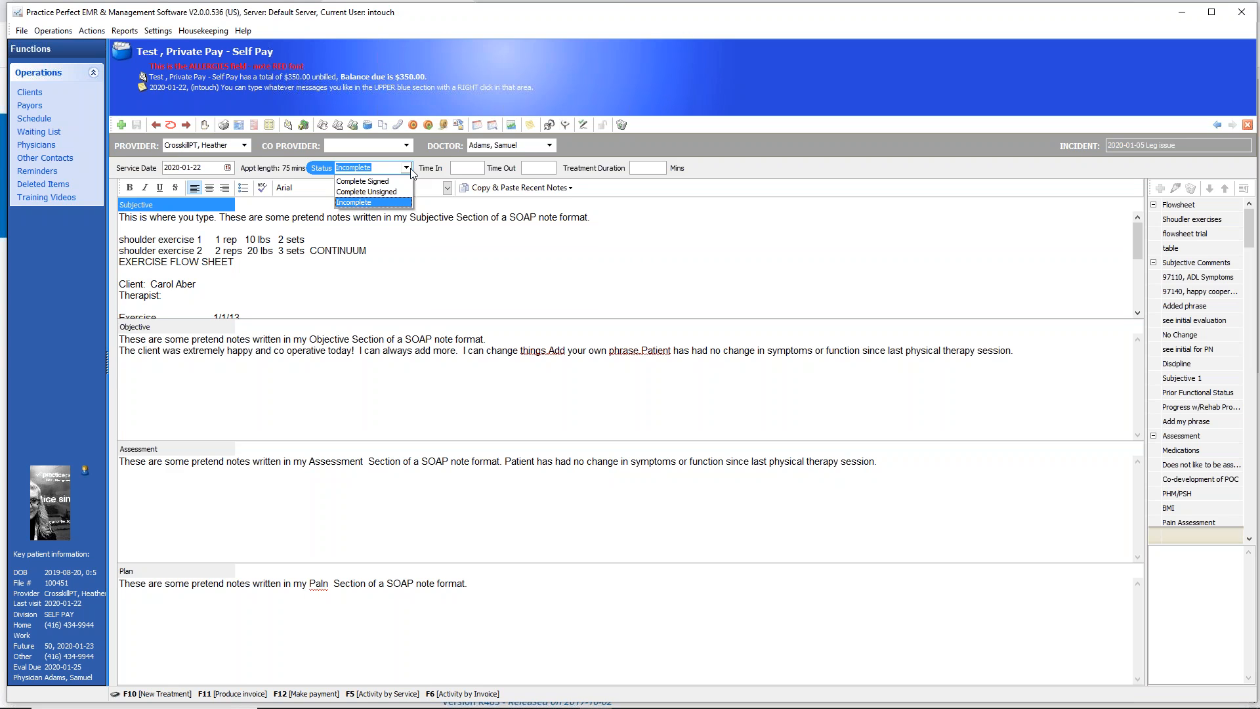
pyautogui.click(376, 181)
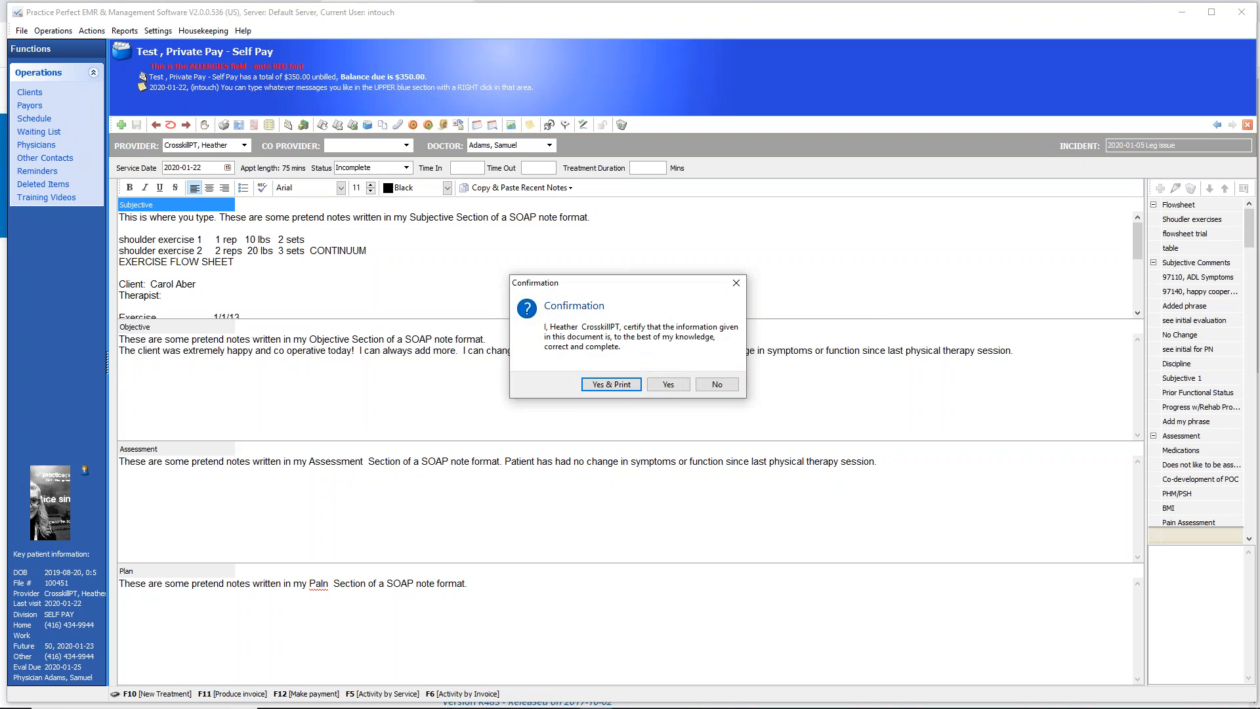
pyautogui.click(668, 385)
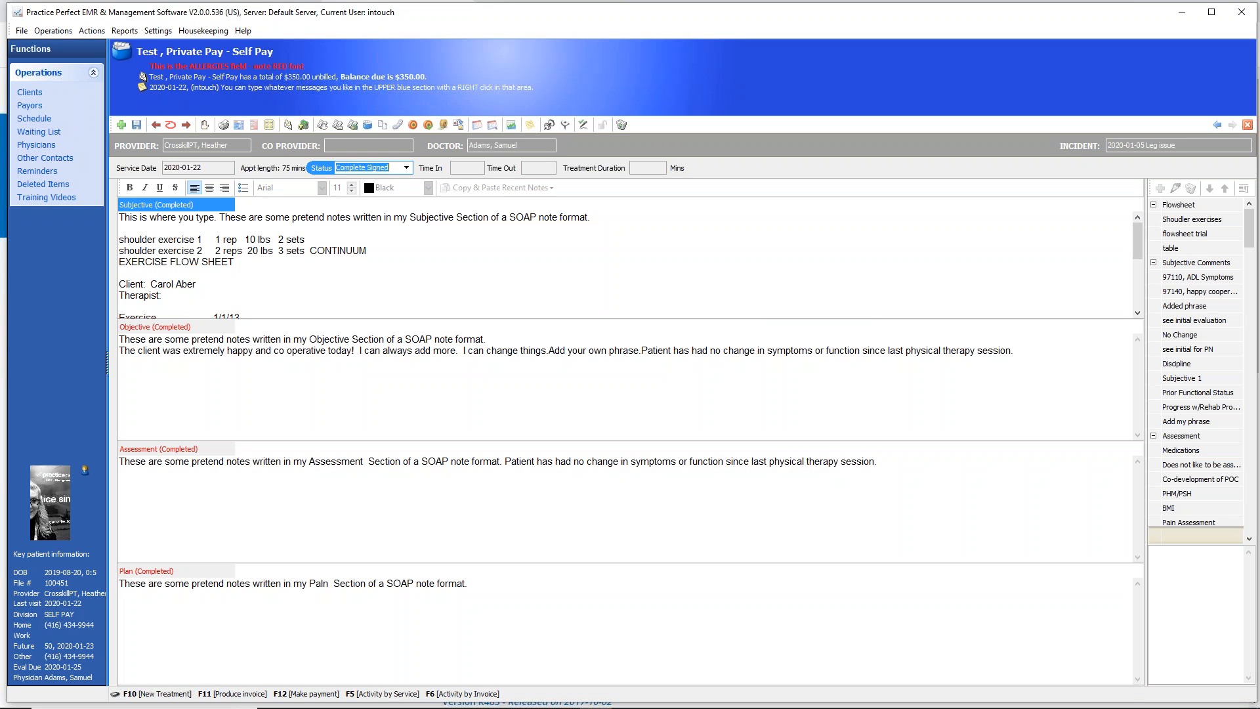
# Check the status choices of the signed note, leave them unchanged, and return to the schedule.
pyautogui.click(406, 168)
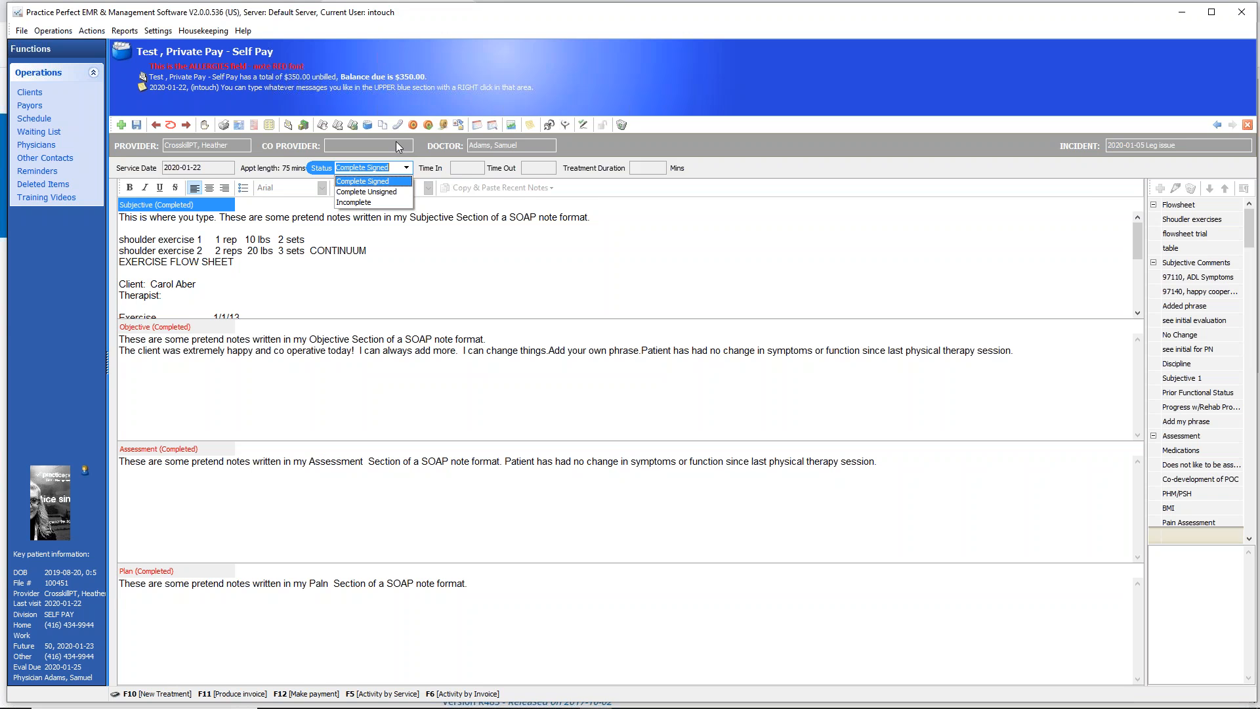
pyautogui.click(430, 269)
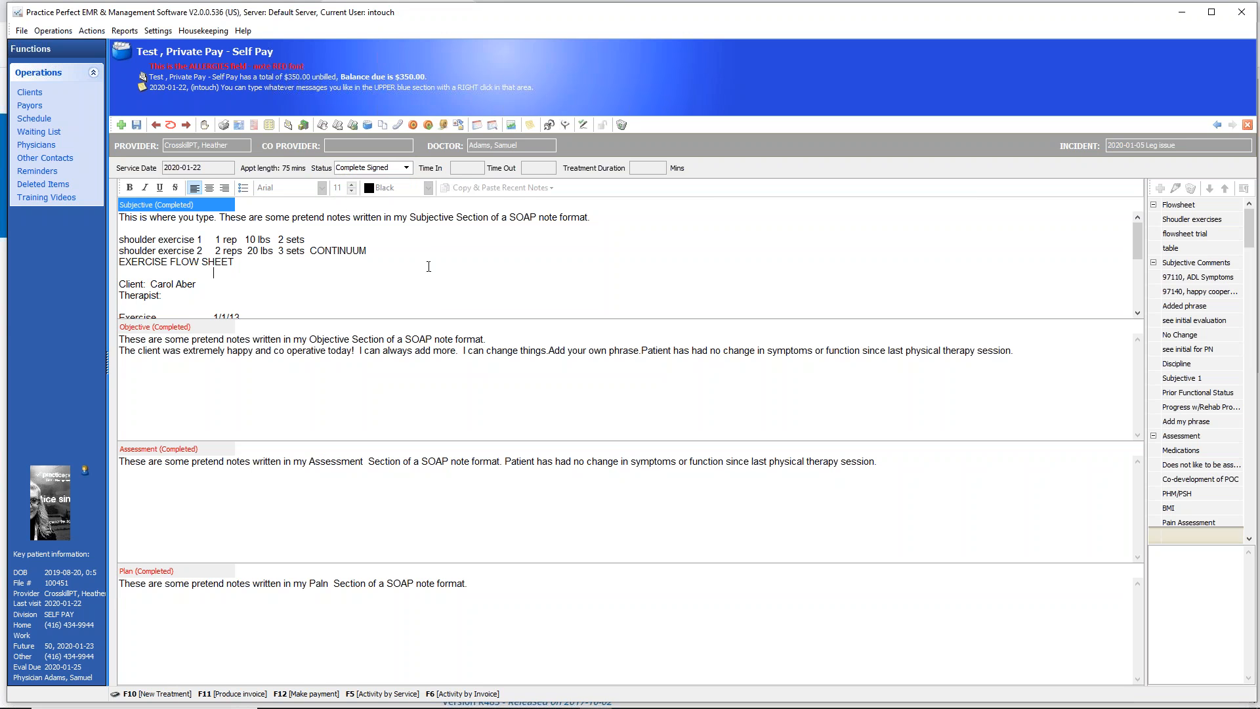
pyautogui.click(36, 119)
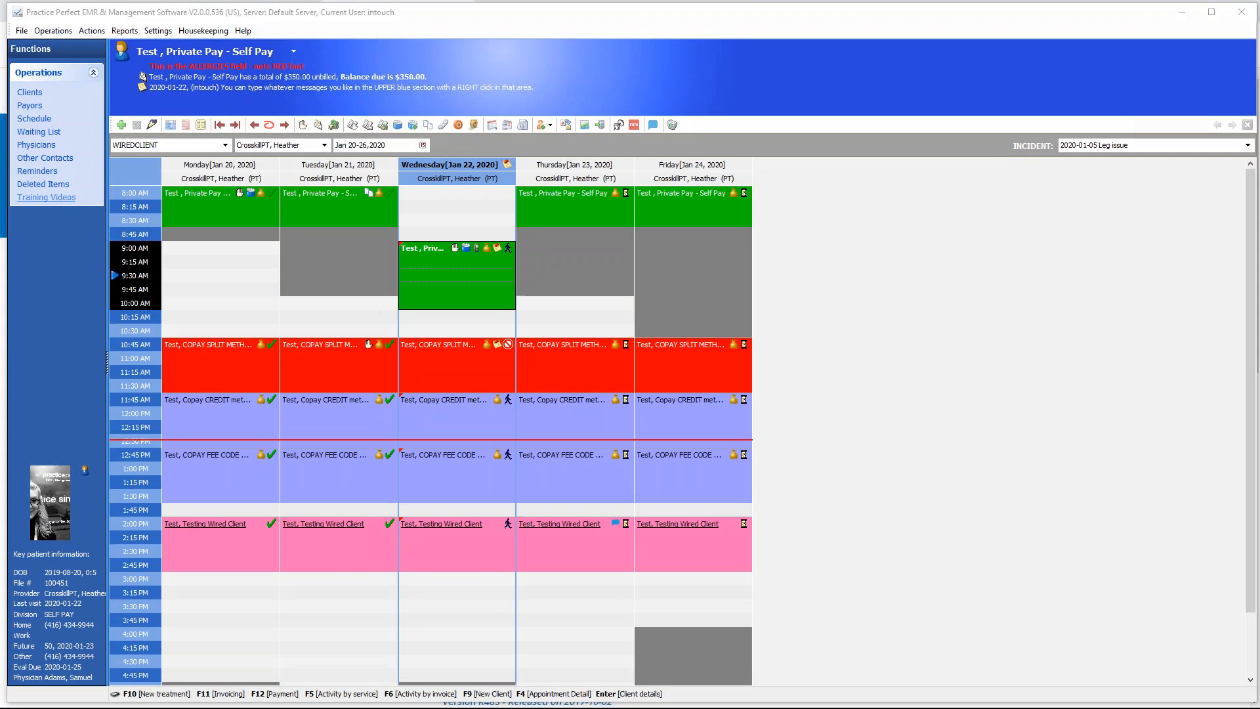
pyautogui.moveTo(535, 237)
pyautogui.mouseDown()
pyautogui.moveTo(386, 237)
pyautogui.moveTo(524, 276)
pyautogui.moveTo(528, 230)
pyautogui.mouseUp()
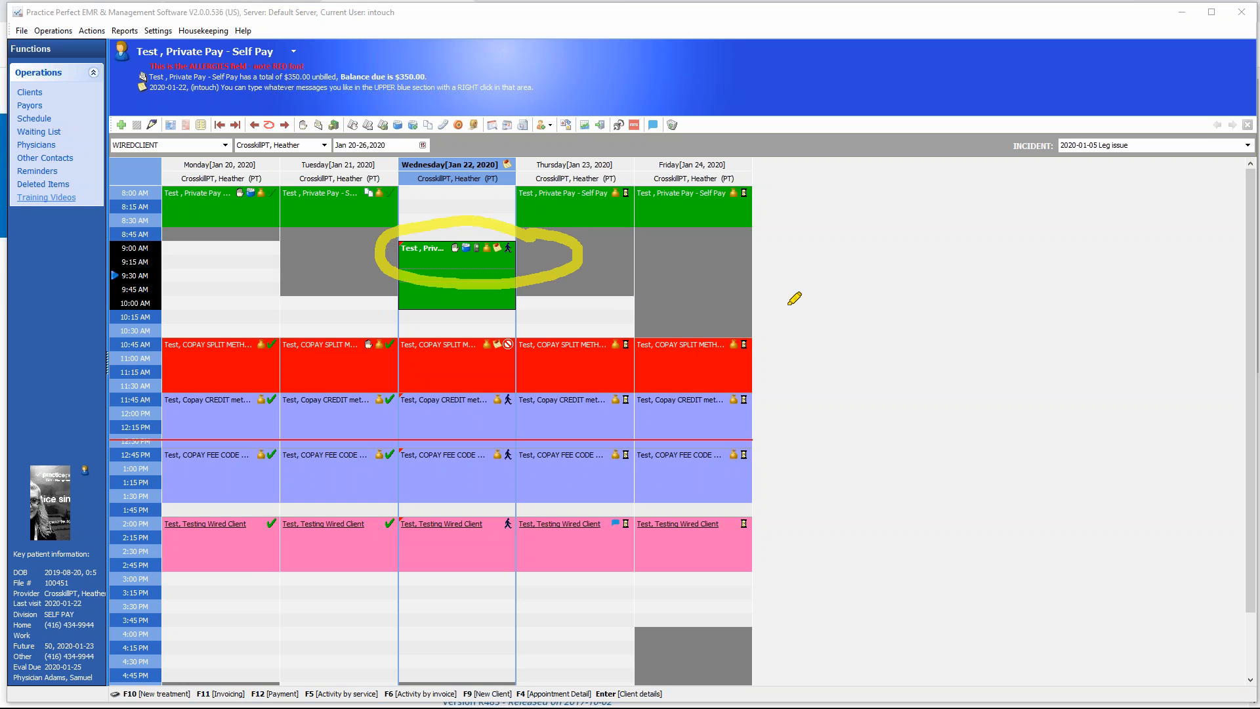
pyautogui.press('Escape')
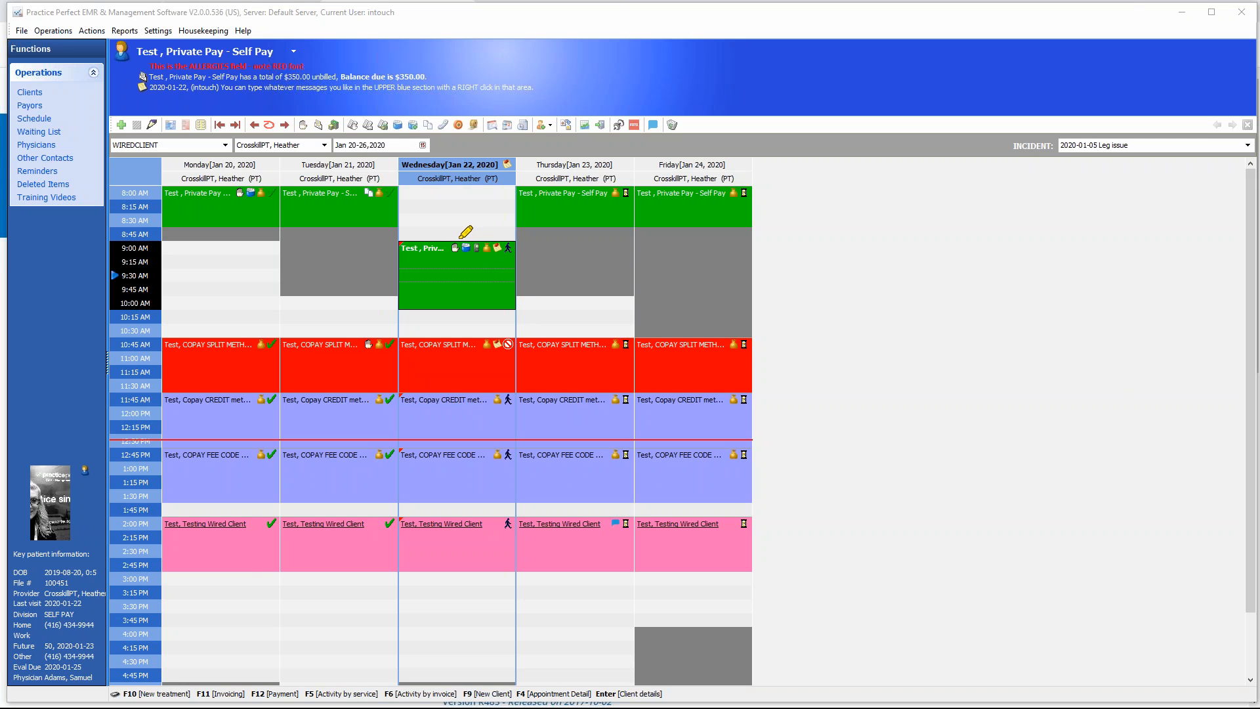
pyautogui.moveTo(449, 242)
pyautogui.mouseDown()
pyautogui.moveTo(450, 264)
pyautogui.moveTo(464, 243)
pyautogui.mouseUp()
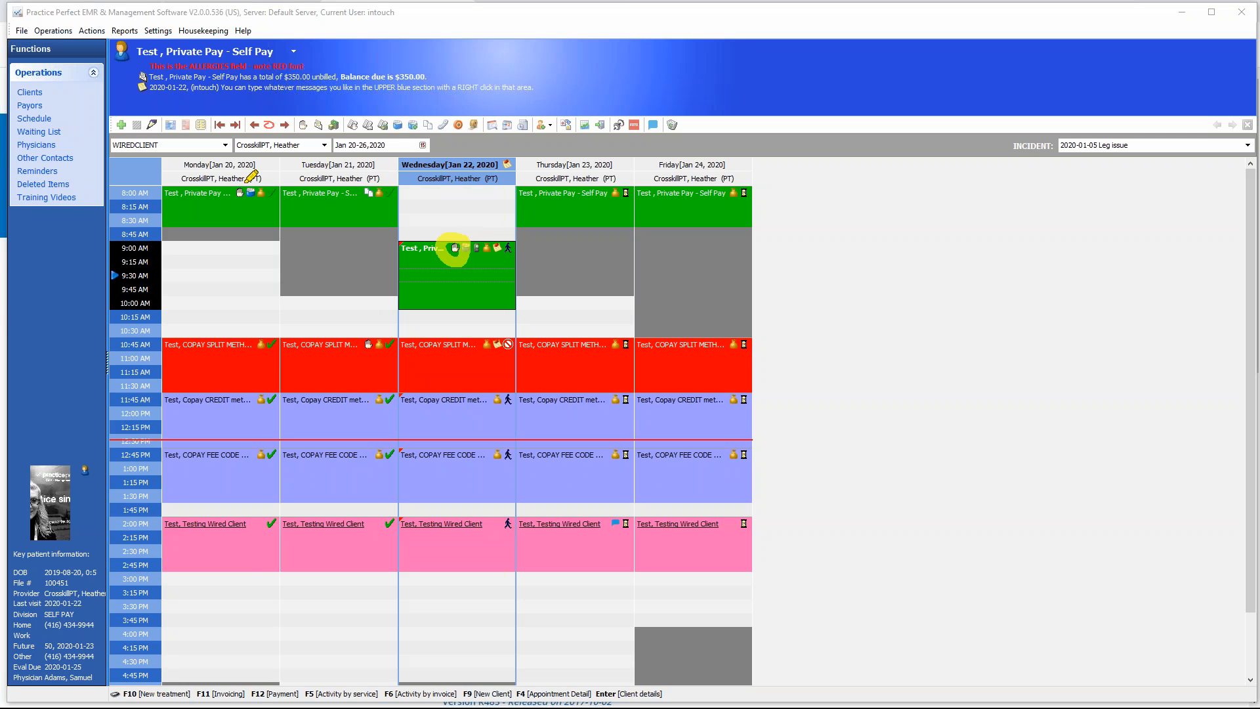
pyautogui.moveTo(248, 186)
pyautogui.mouseDown()
pyautogui.moveTo(226, 209)
pyautogui.moveTo(251, 191)
pyautogui.mouseUp()
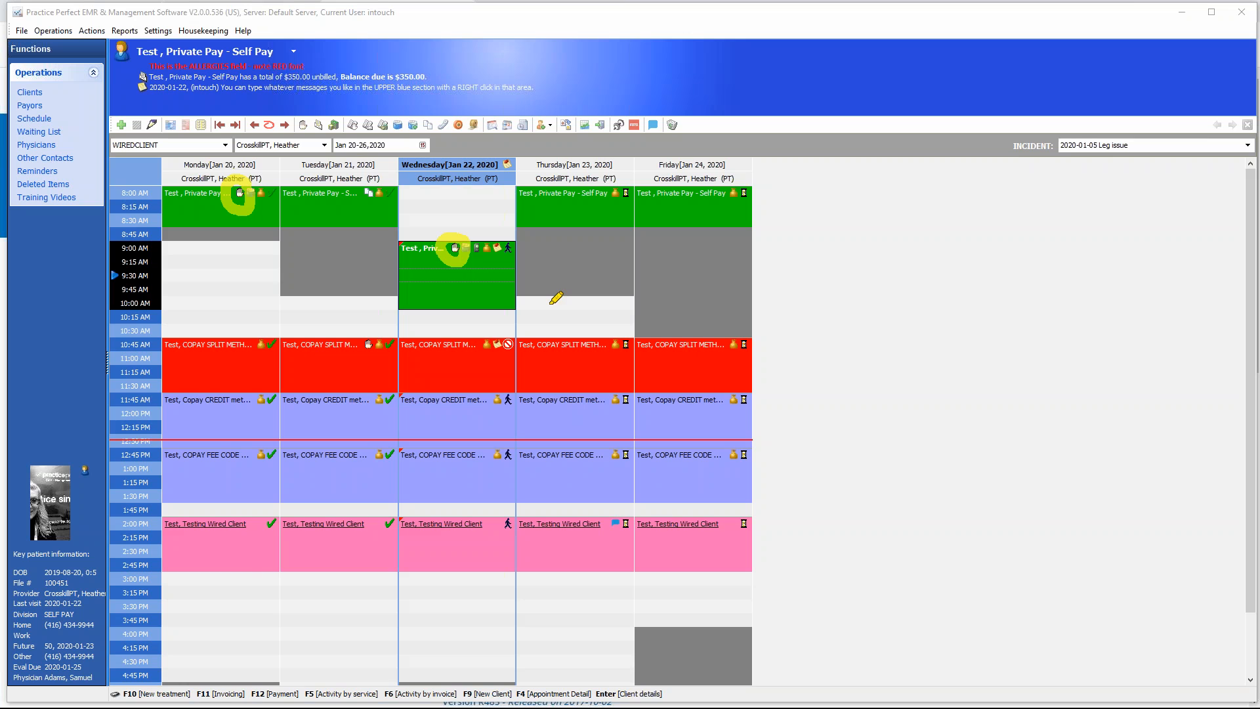
pyautogui.press('Escape')
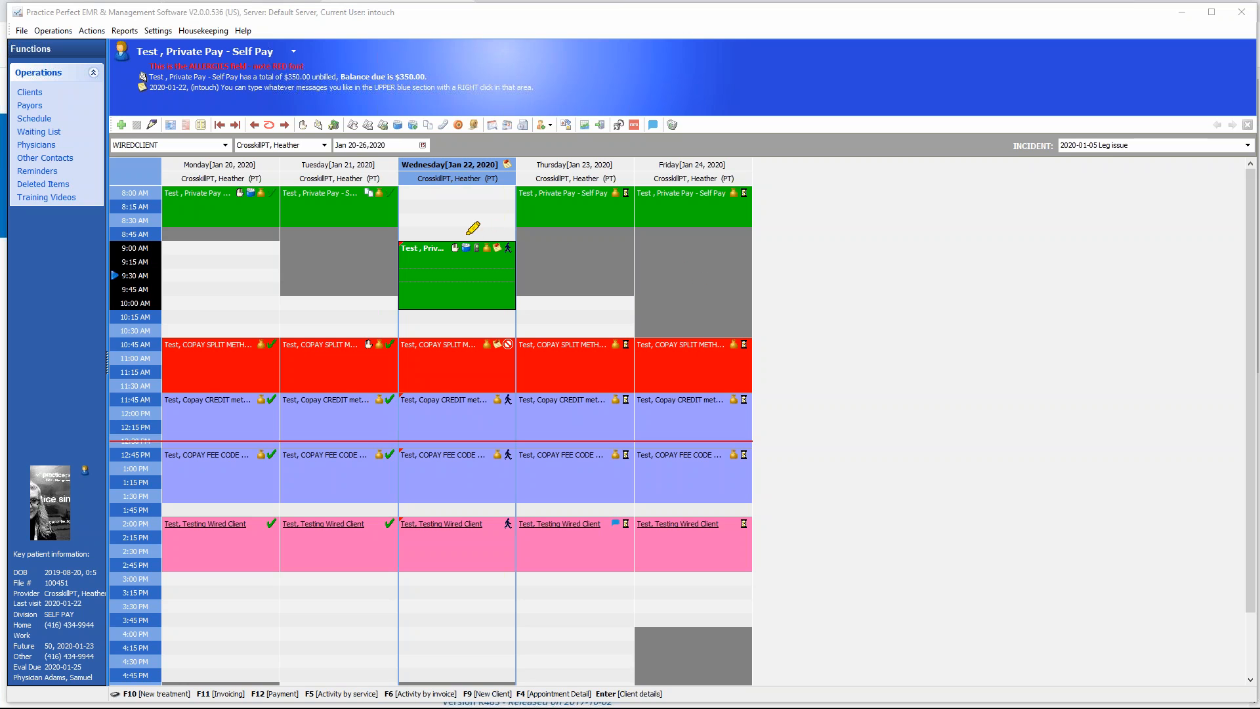
pyautogui.moveTo(460, 233); pyautogui.dragTo(473, 229)
pyautogui.moveTo(238, 189)
pyautogui.mouseDown()
pyautogui.moveTo(266, 213)
pyautogui.moveTo(257, 178)
pyautogui.mouseUp()
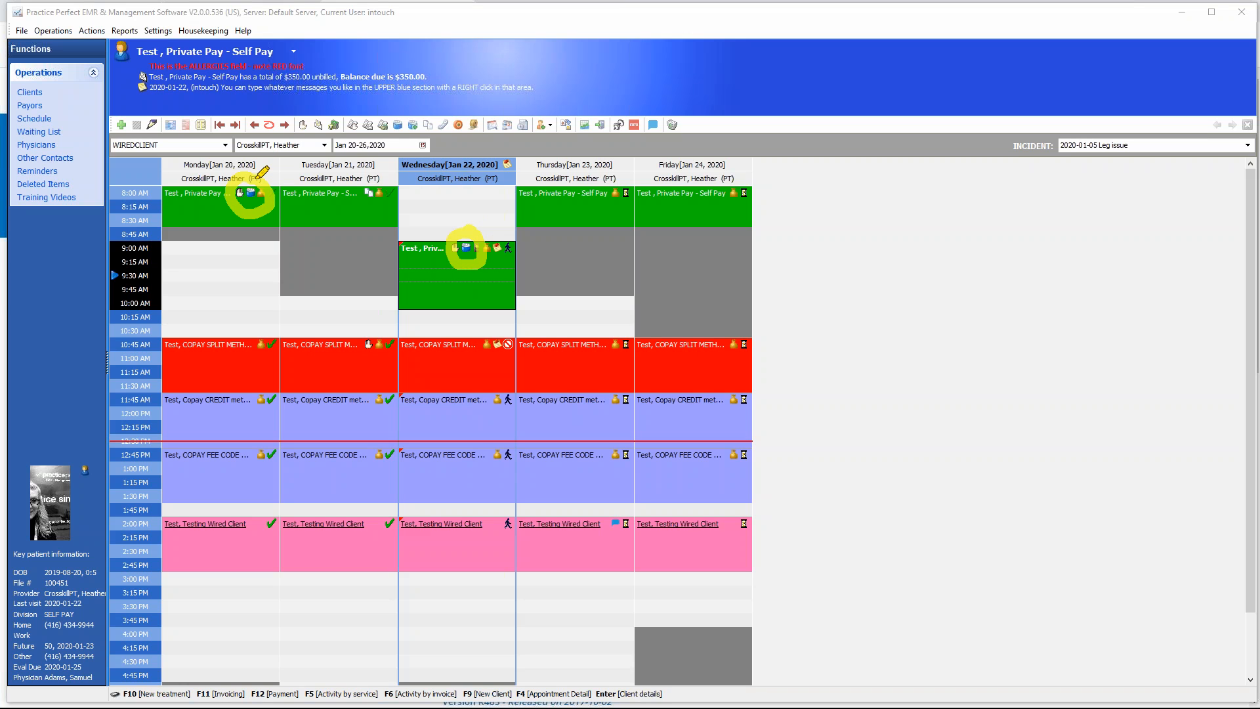
pyautogui.moveTo(450, 184)
pyautogui.mouseDown()
pyautogui.moveTo(486, 182)
pyautogui.moveTo(494, 157)
pyautogui.mouseUp()
pyautogui.moveTo(409, 255); pyautogui.dragTo(453, 247)
pyautogui.moveTo(1173, 150)
pyautogui.mouseDown()
pyautogui.moveTo(1193, 172)
pyautogui.moveTo(521, 262)
pyautogui.mouseUp()
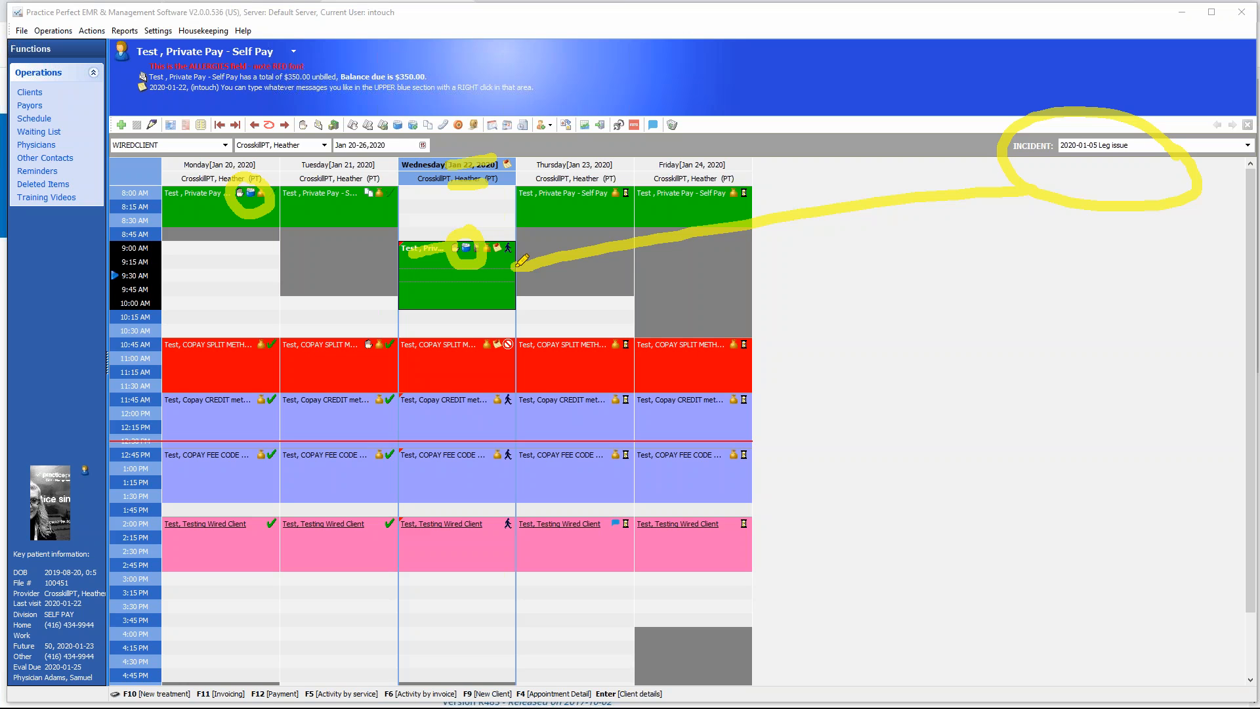
pyautogui.moveTo(506, 402)
pyautogui.mouseDown()
pyautogui.moveTo(493, 380)
pyautogui.moveTo(518, 410)
pyautogui.moveTo(491, 391)
pyautogui.mouseUp()
pyautogui.moveTo(496, 444)
pyautogui.mouseDown()
pyautogui.moveTo(511, 482)
pyautogui.moveTo(482, 433)
pyautogui.mouseUp()
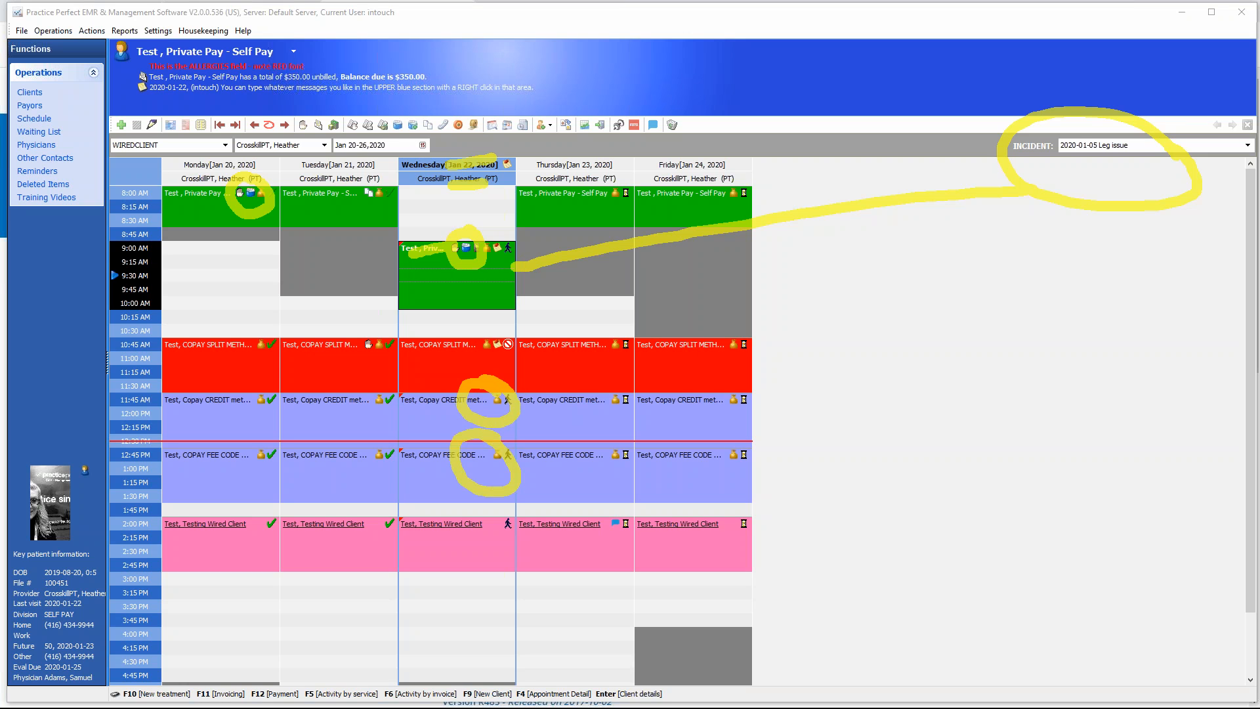
pyautogui.press('Escape')
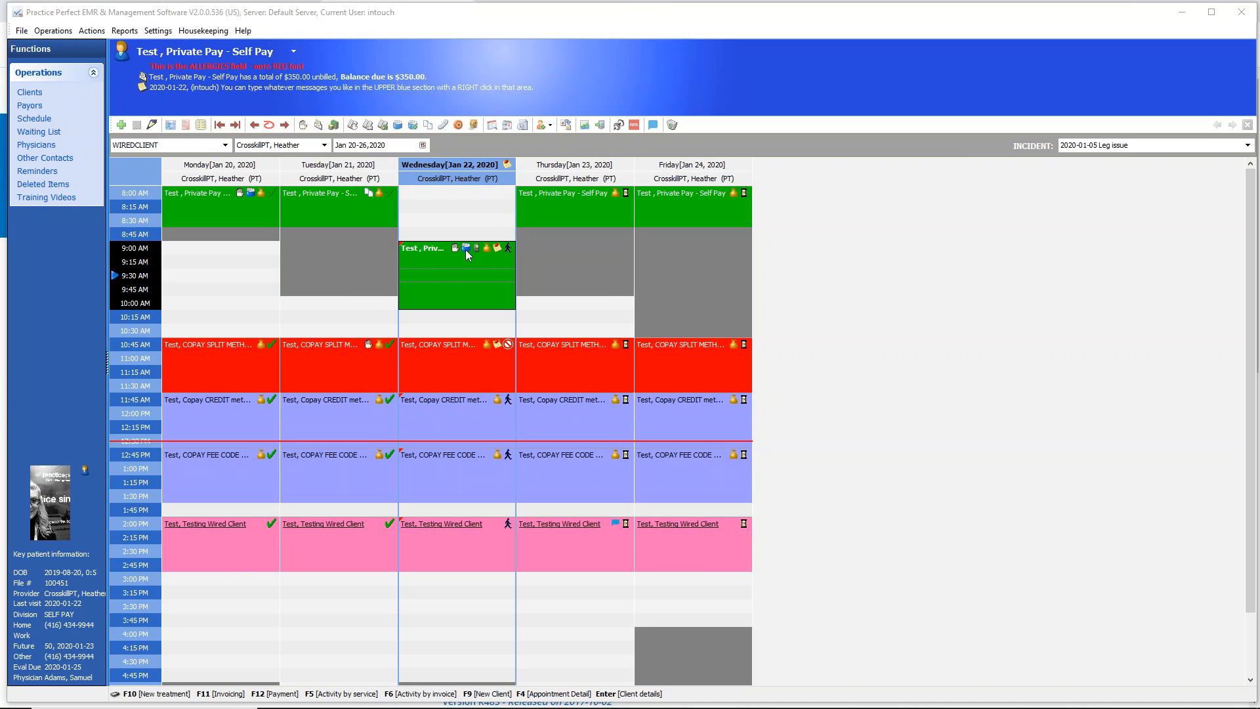
# Check the attendance status choices for the 9:00 AM appointment on January 22 and leave without picking one.
pyautogui.click(509, 250)
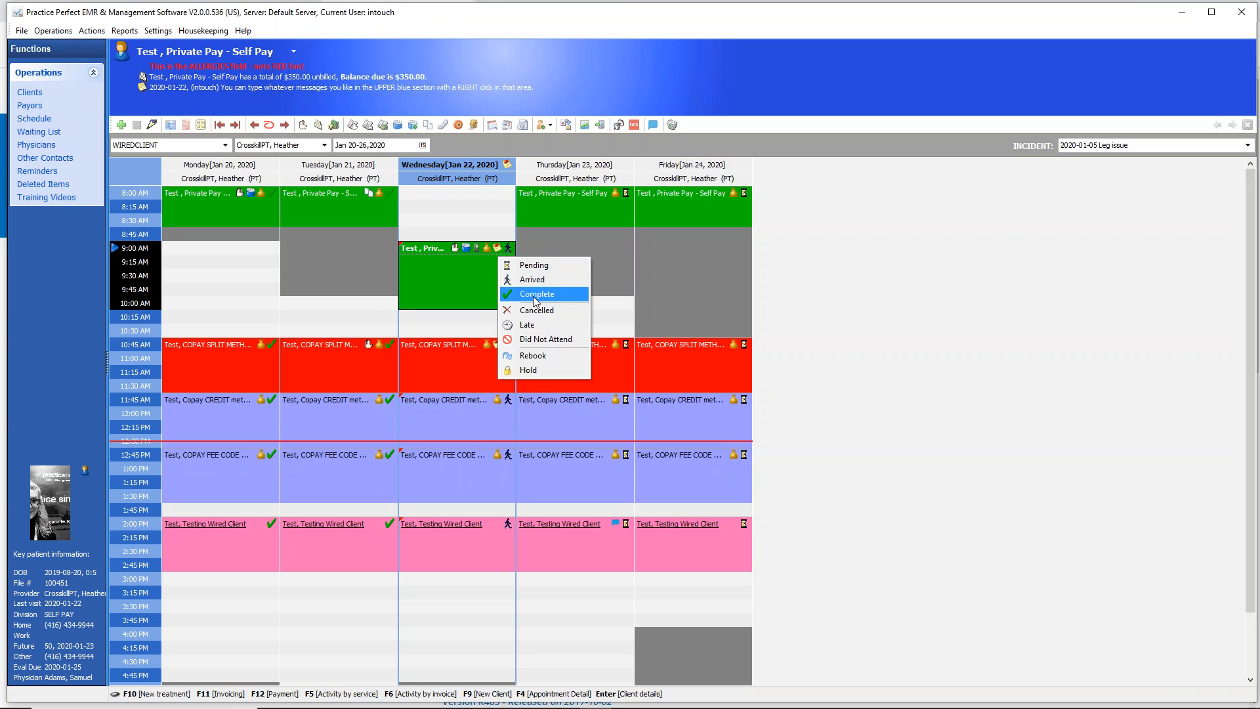
pyautogui.click(472, 268)
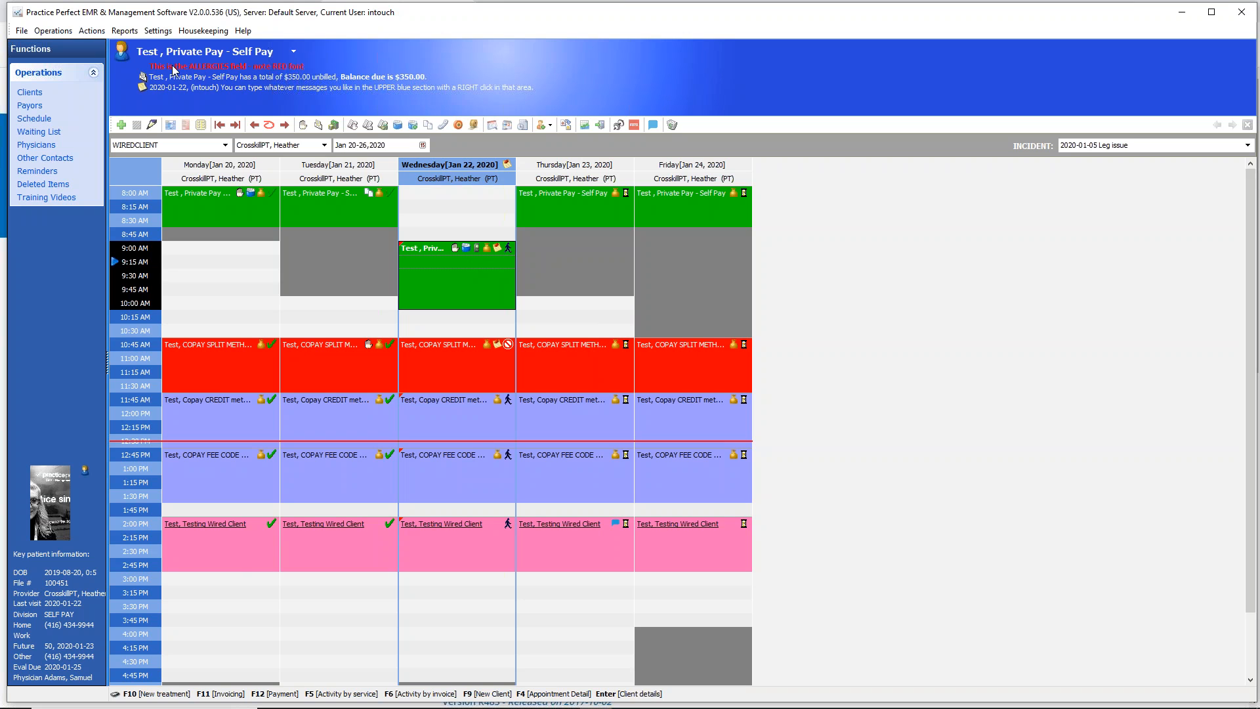
# Set up a Document & Progress Note Status Report with a start date of 2020-01-13 and status Incomplete.
pyautogui.click(130, 32)
pyautogui.click(129, 32)
pyautogui.click(130, 32)
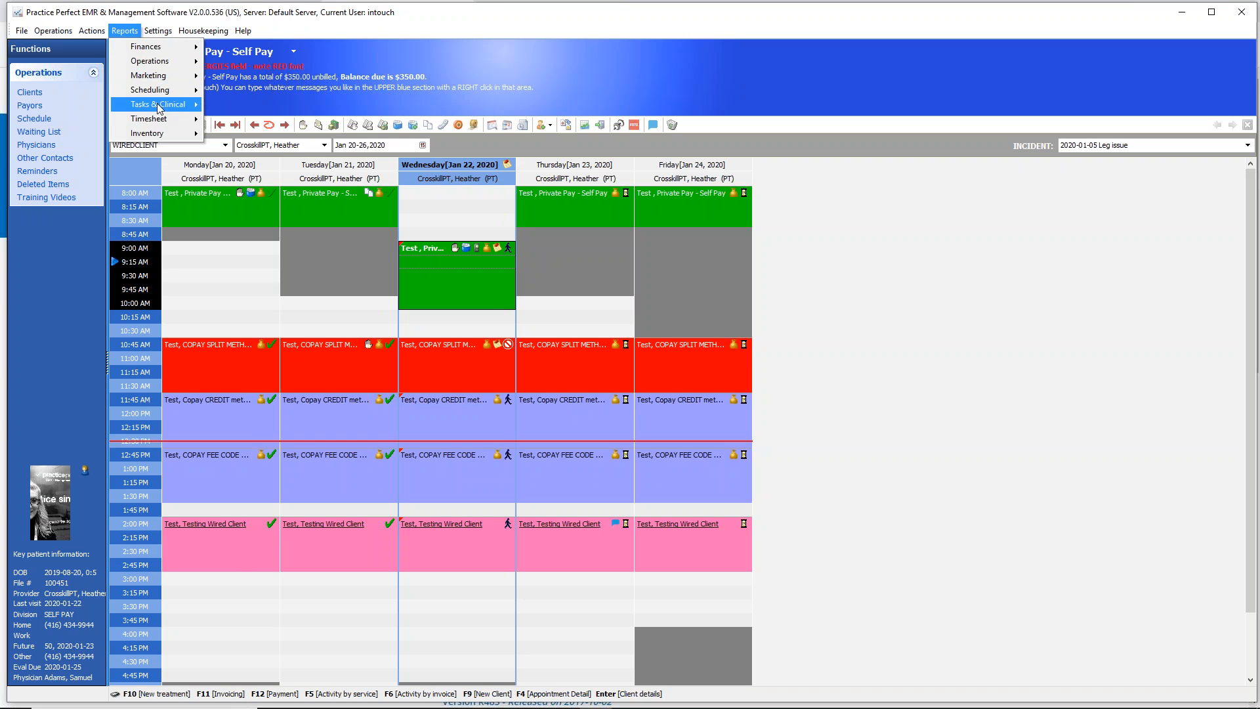
pyautogui.moveTo(158, 111)
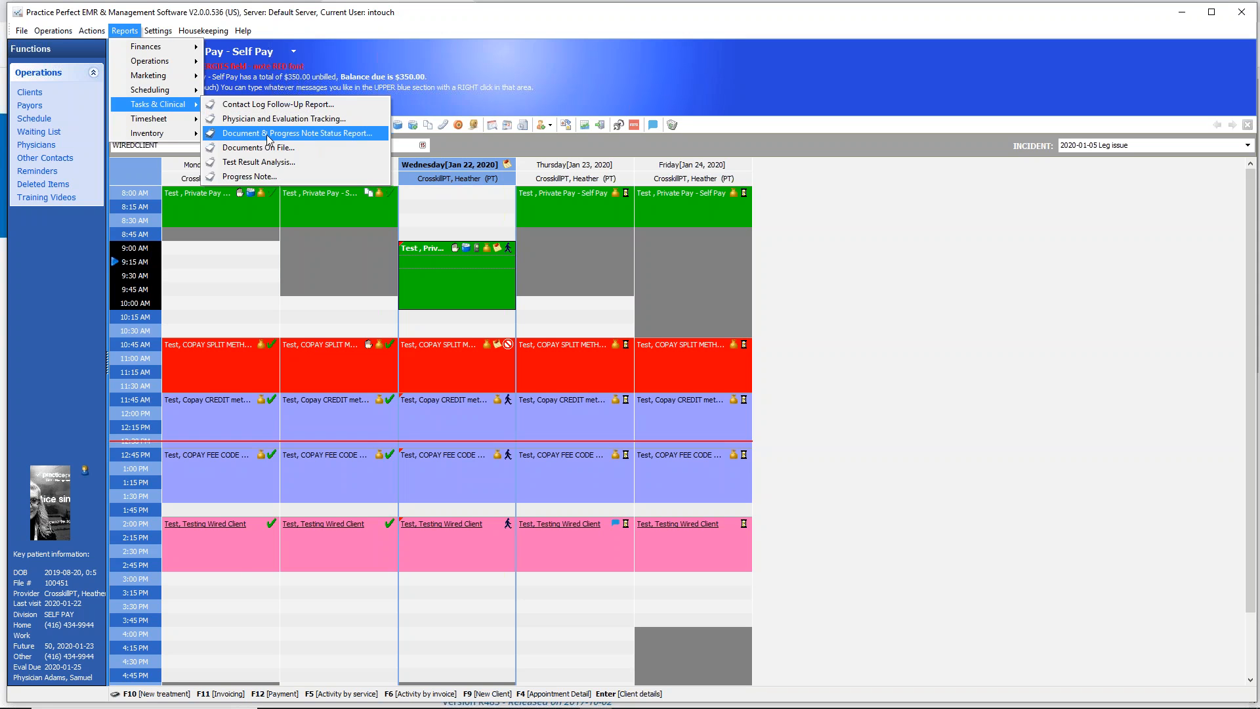
pyautogui.click(343, 133)
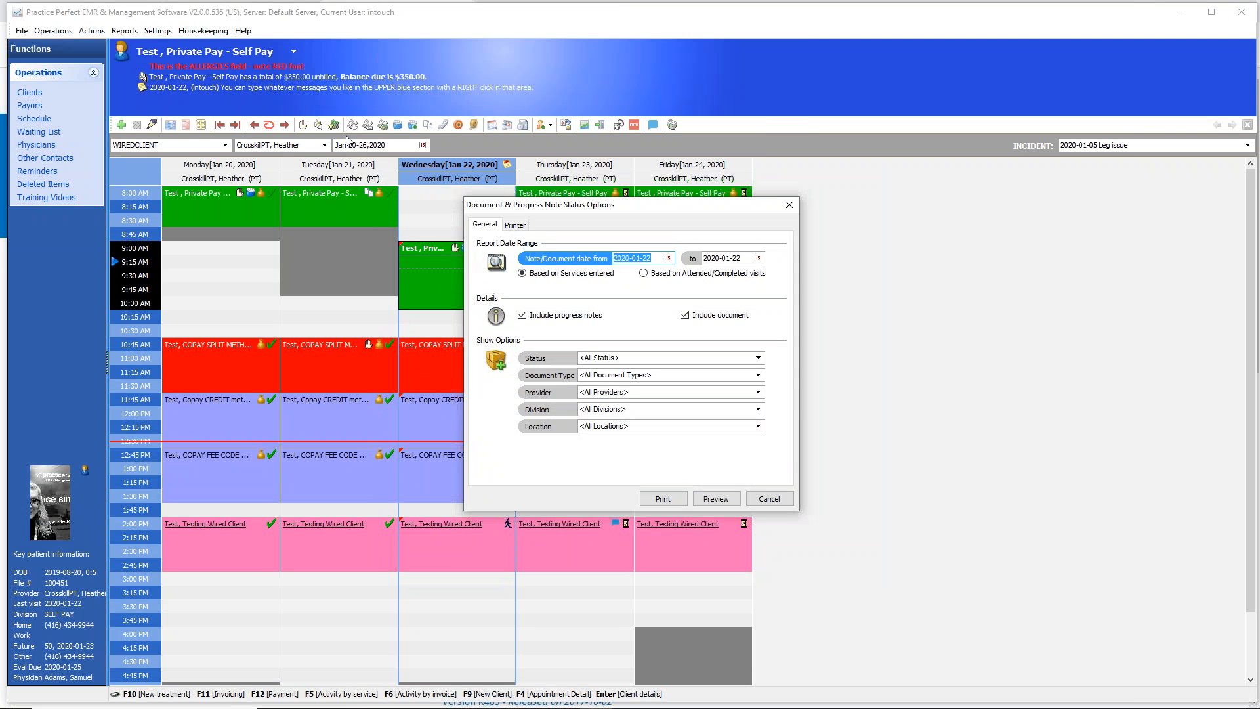
pyautogui.click(668, 258)
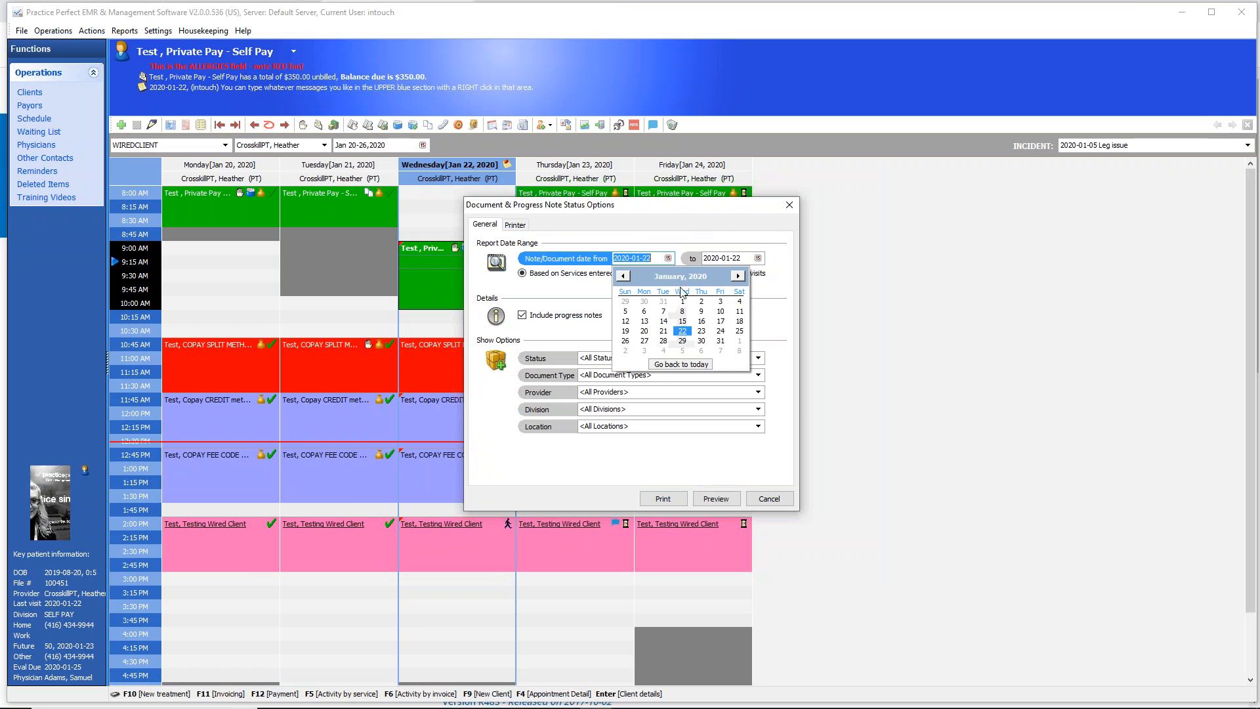
pyautogui.click(645, 322)
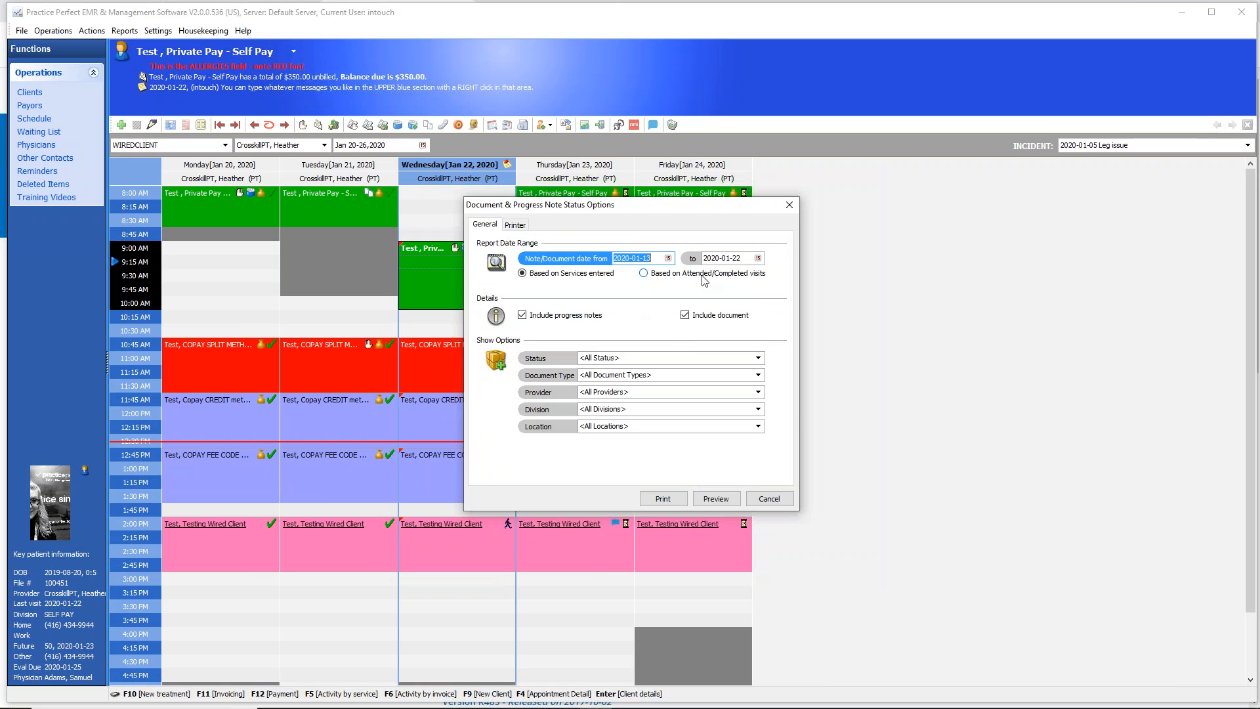
pyautogui.click(758, 358)
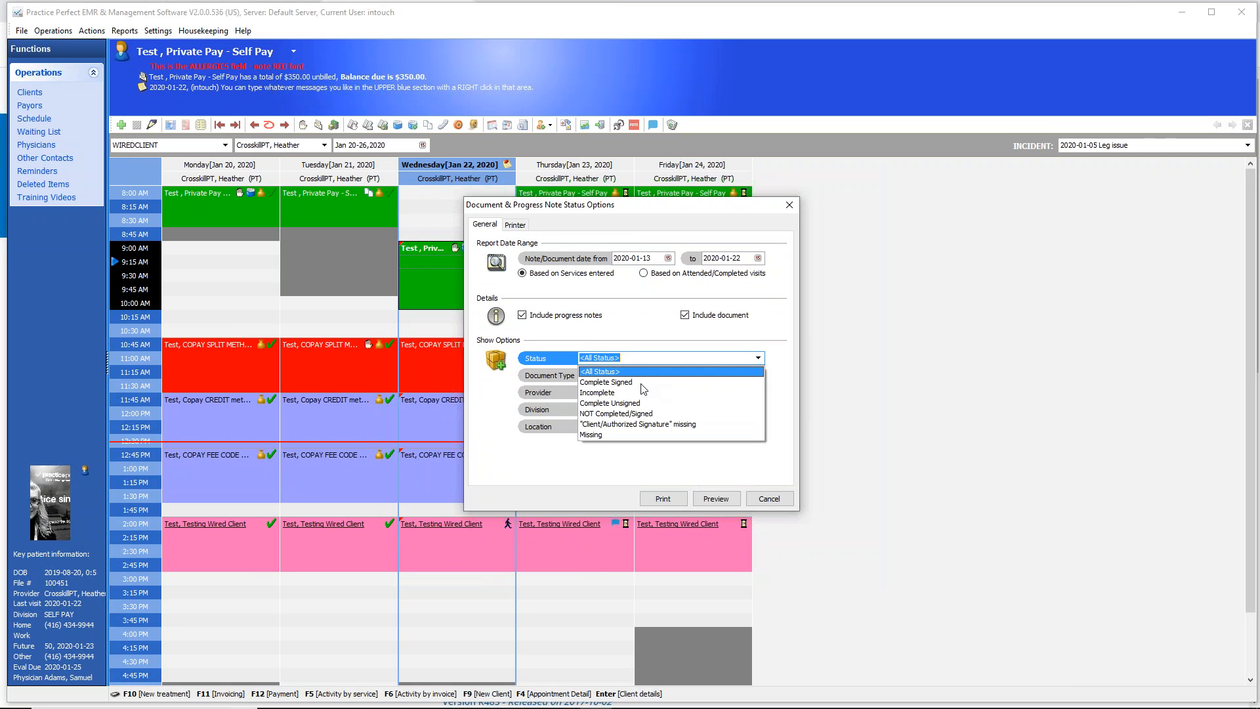
pyautogui.click(609, 394)
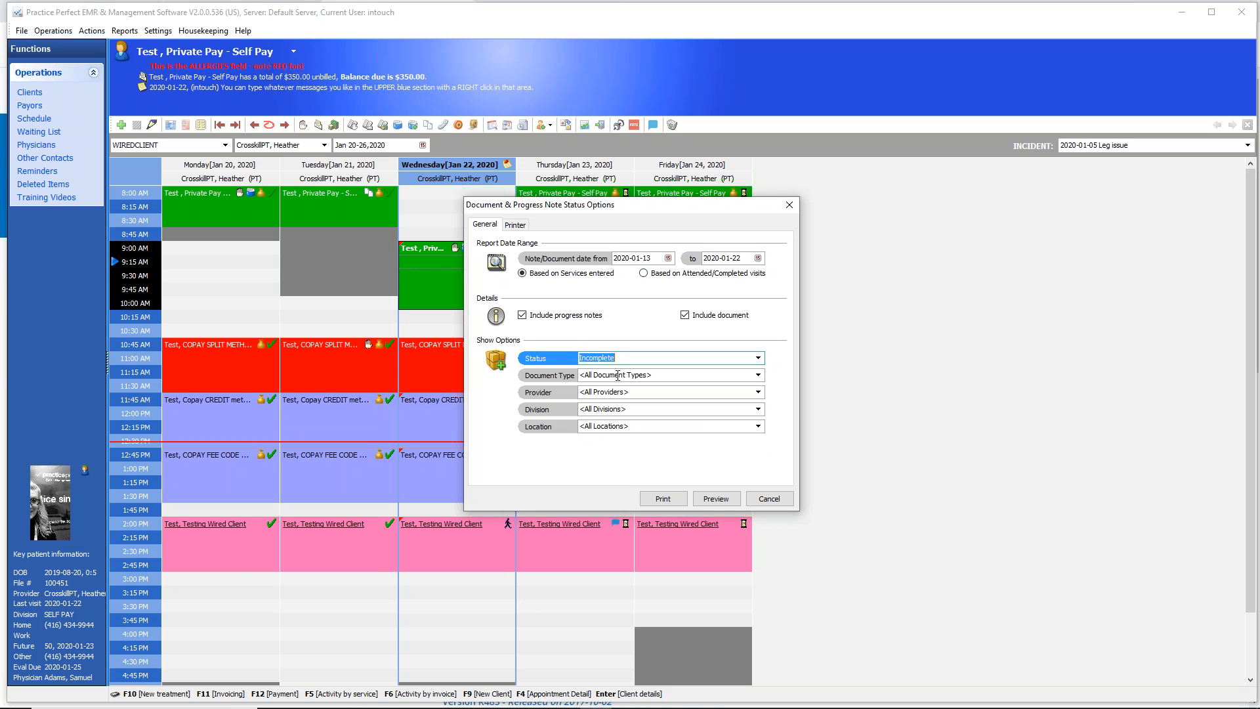
# Preview the status report, review the incomplete notes by provider and client, and close the report and its options.
pyautogui.click(714, 498)
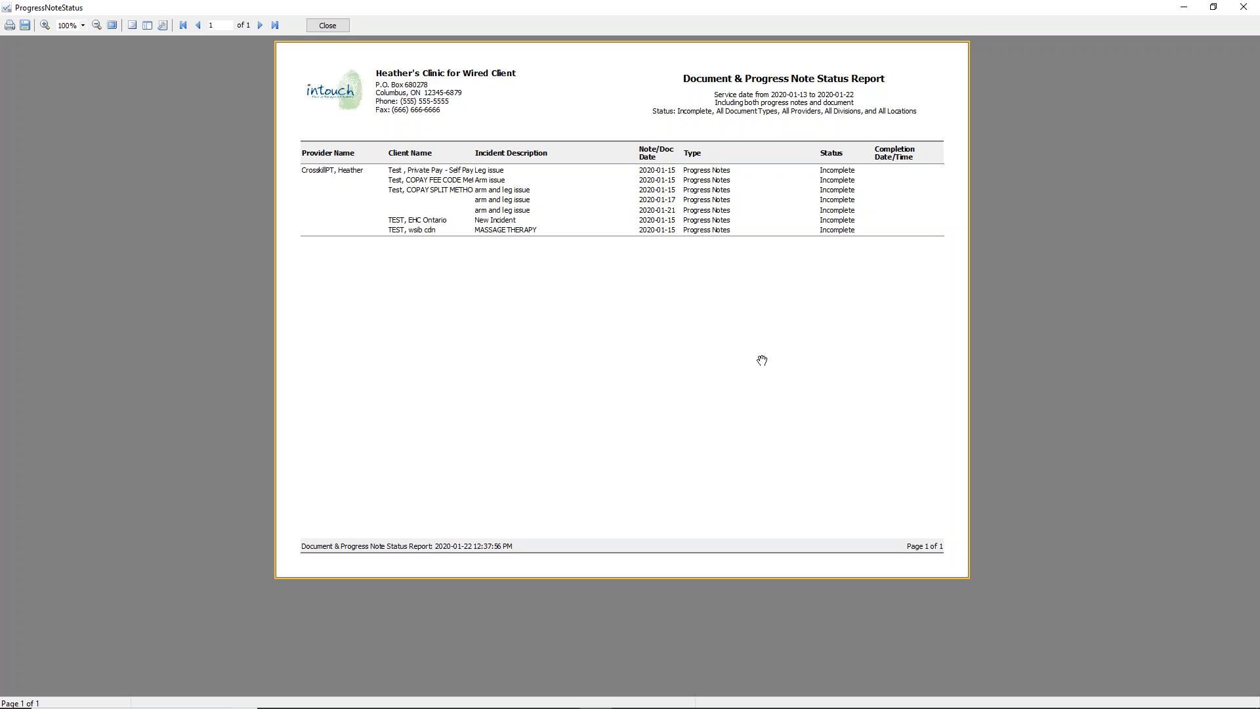
pyautogui.click(328, 25)
pyautogui.click(788, 204)
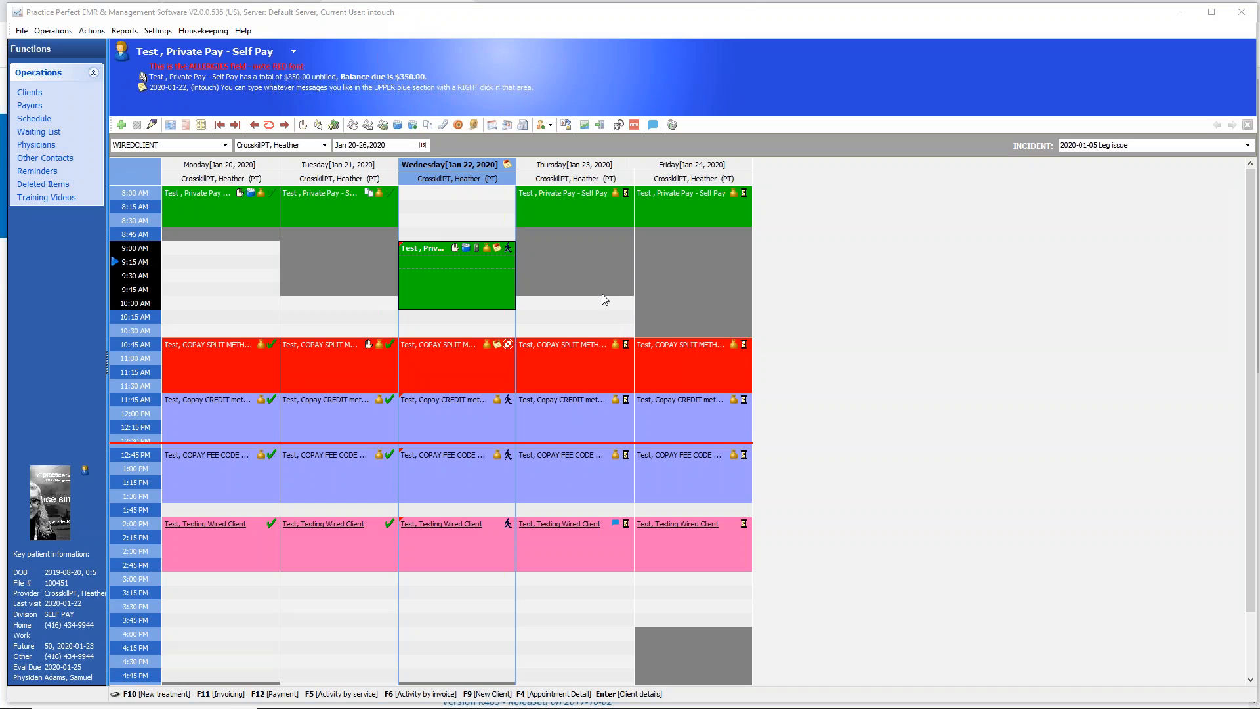
# Open the document activities list for the client of the 9:00 AM appointment on January 22.
pyautogui.click(427, 125)
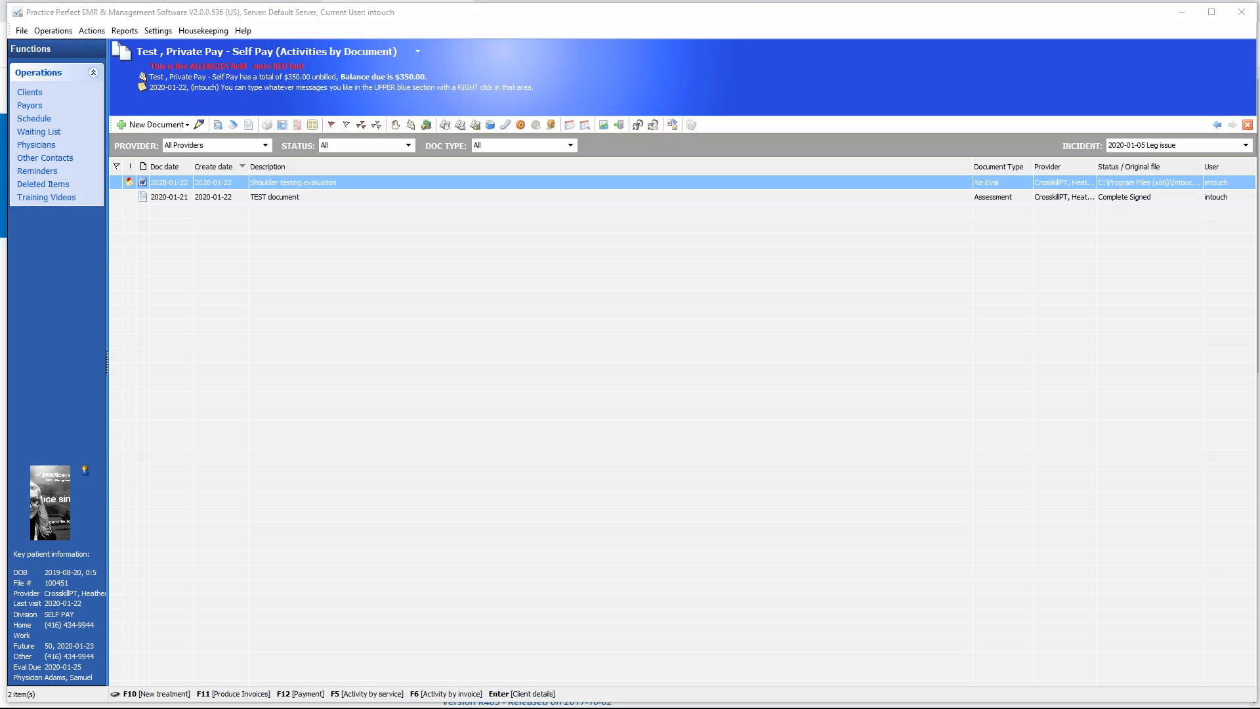
pyautogui.moveTo(229, 116)
pyautogui.mouseDown()
pyautogui.moveTo(231, 136)
pyautogui.moveTo(220, 120)
pyautogui.moveTo(236, 118)
pyautogui.mouseUp()
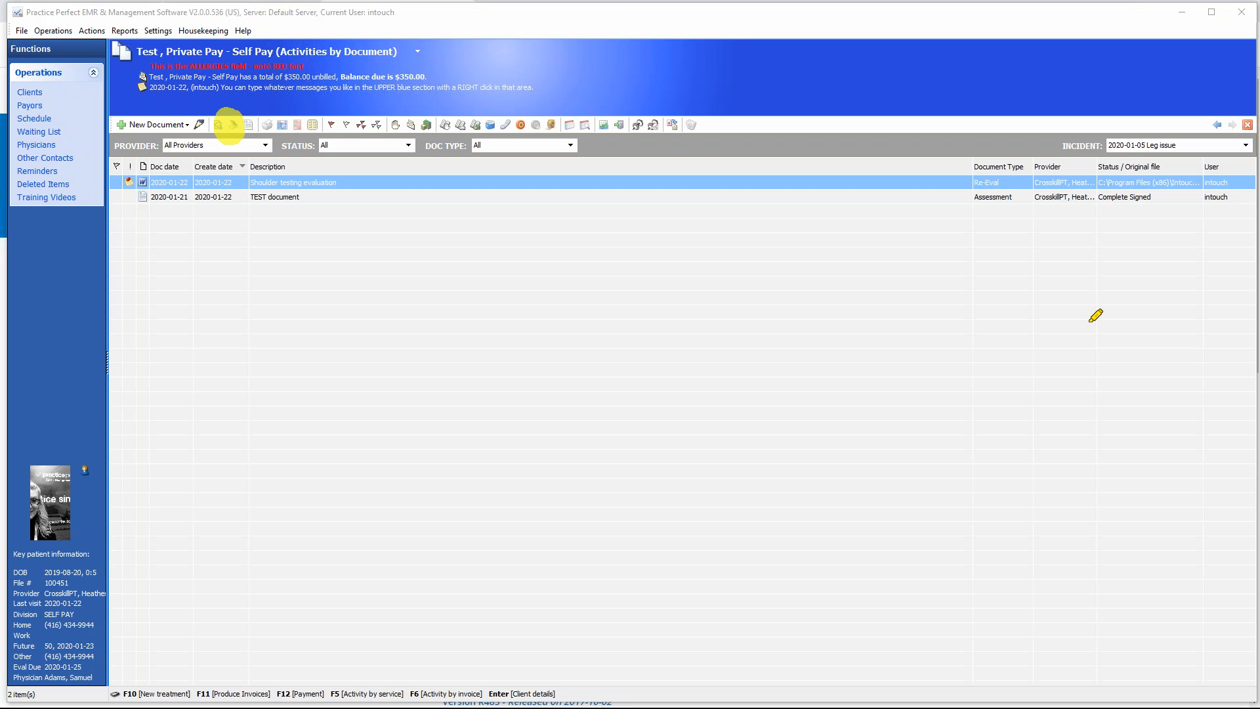
pyautogui.press('Escape')
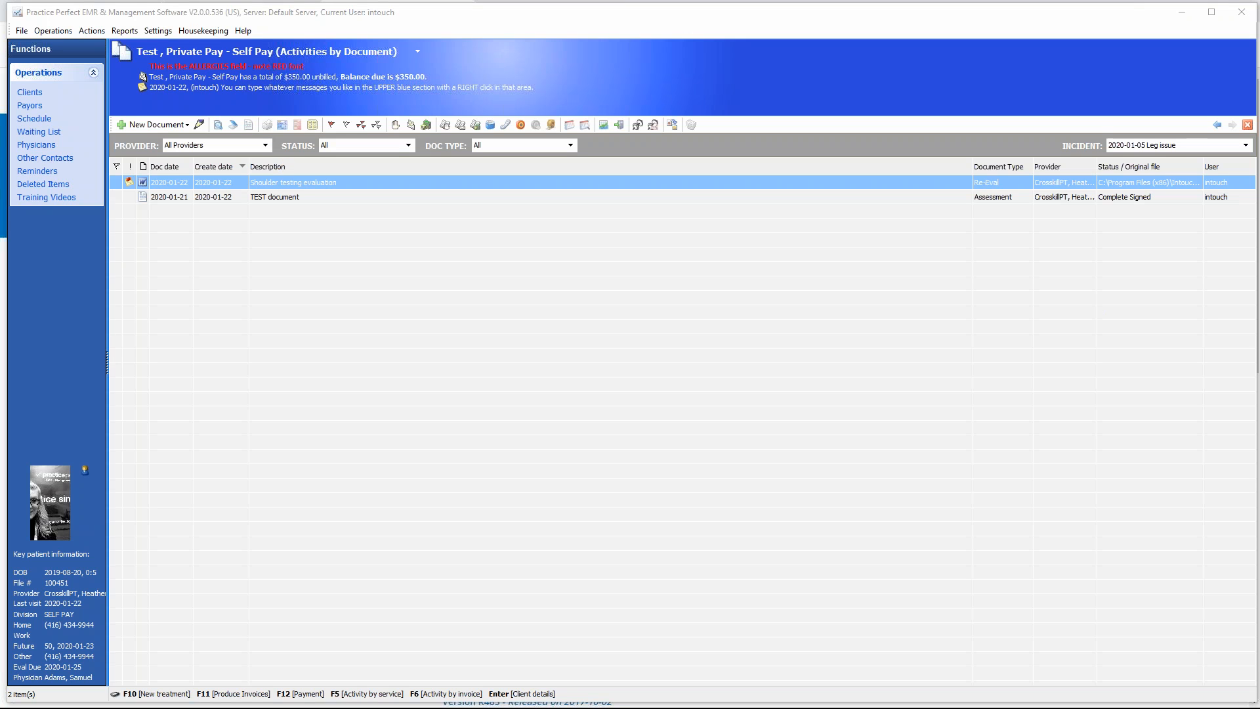
# Check the scanner source and scan format choices for scanning a document, and leave without scanning.
pyautogui.click(234, 124)
pyautogui.moveTo(663, 333); pyautogui.dragTo(563, 330)
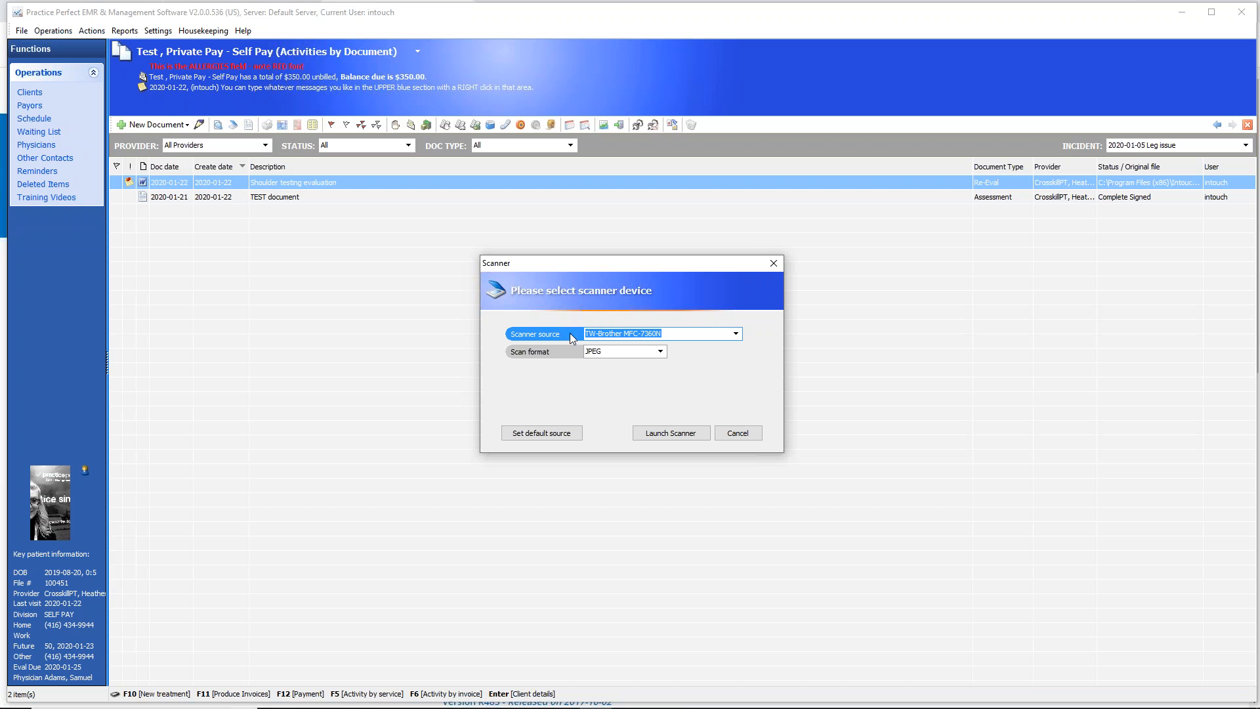
pyautogui.click(660, 352)
pyautogui.click(659, 353)
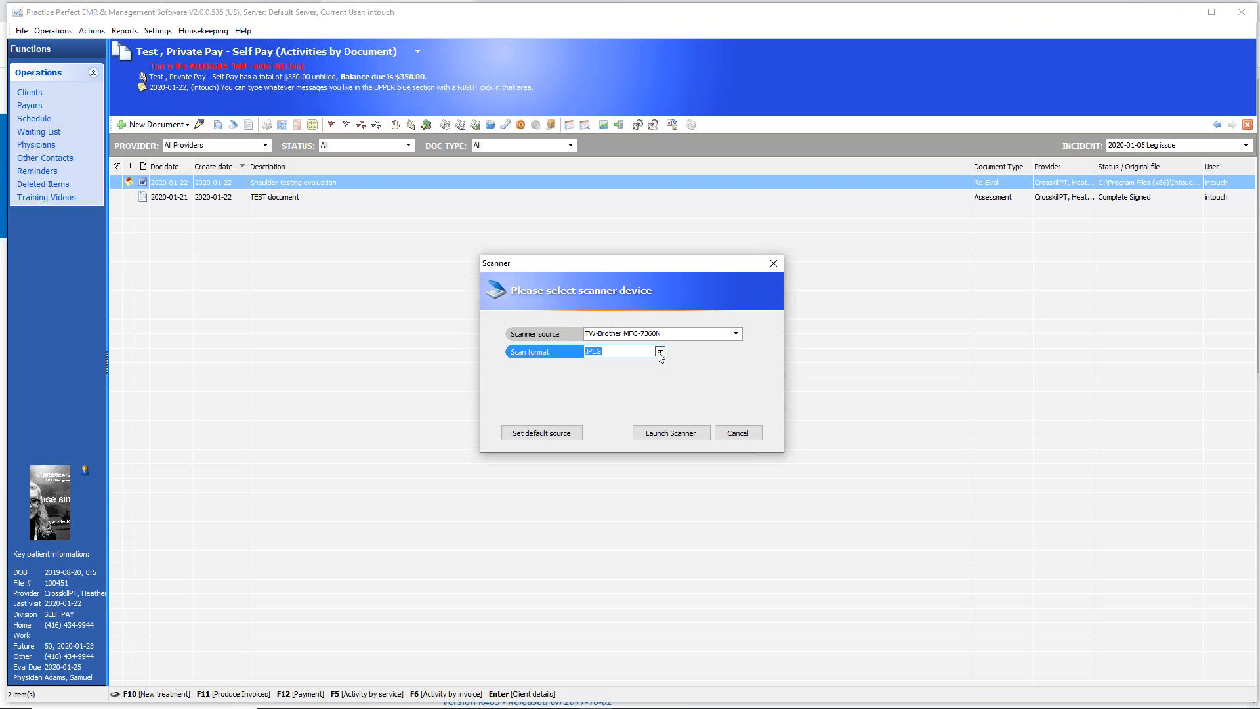
pyautogui.click(660, 353)
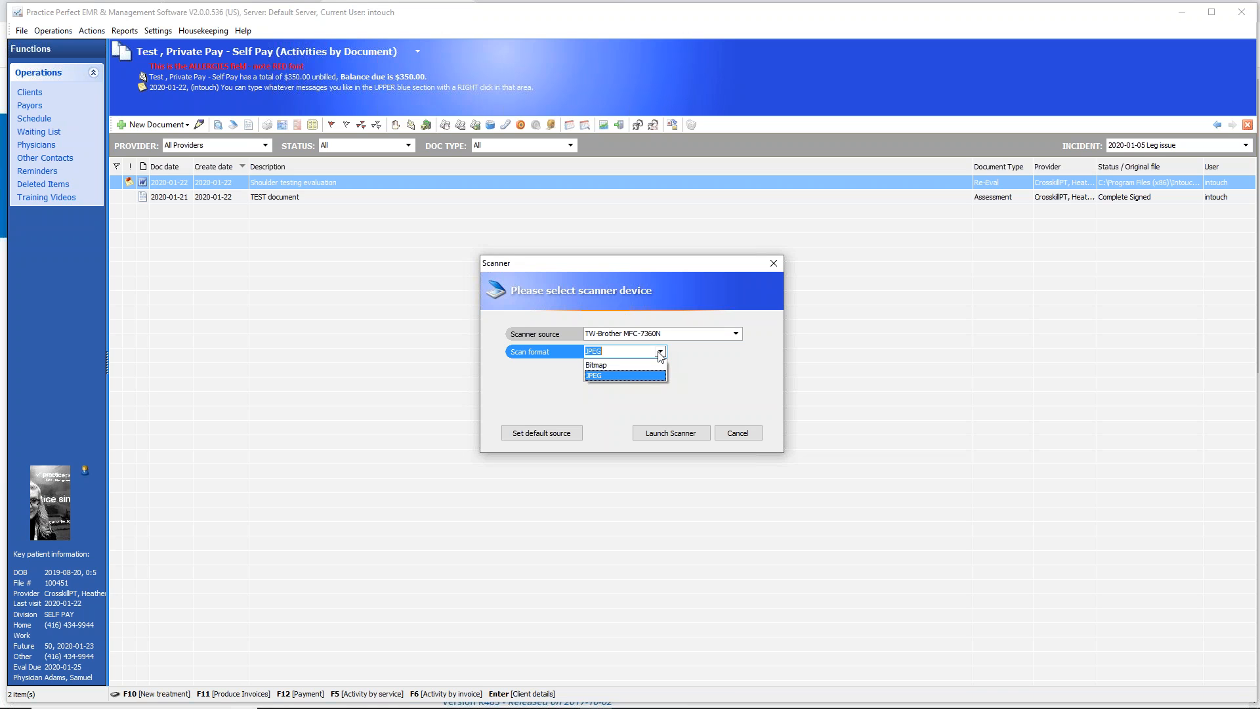
pyautogui.click(738, 433)
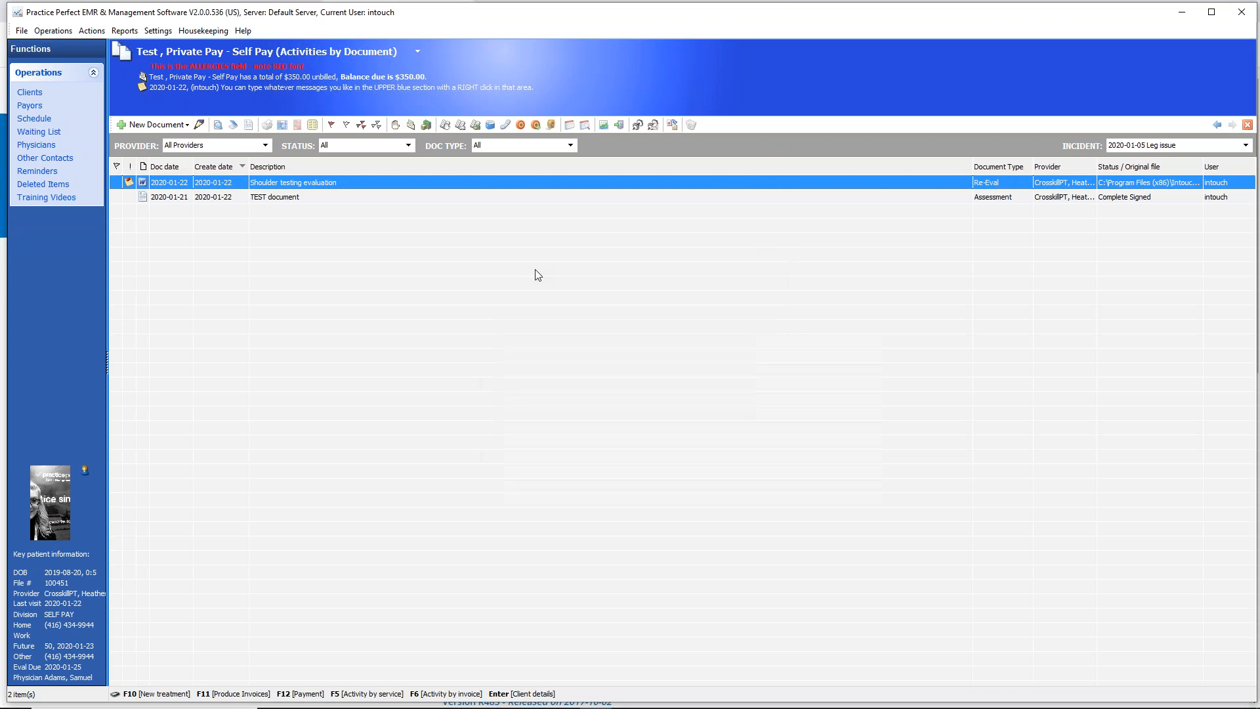
pyautogui.click(234, 126)
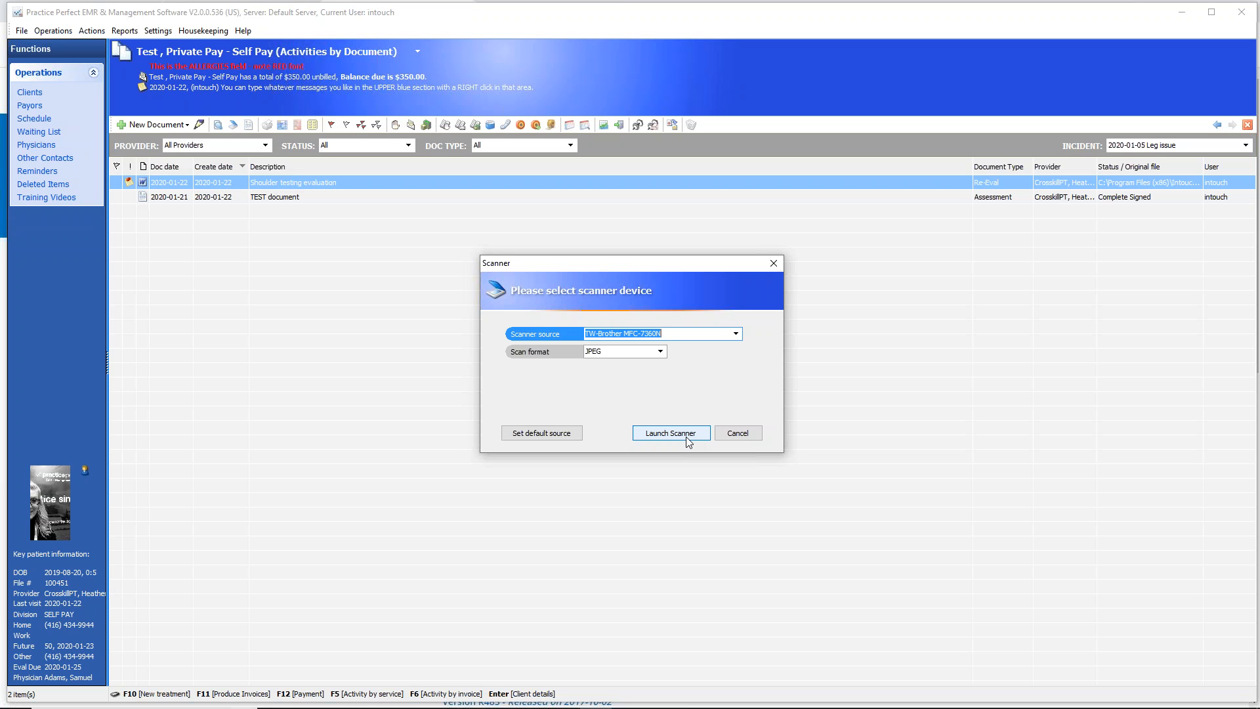
pyautogui.click(738, 433)
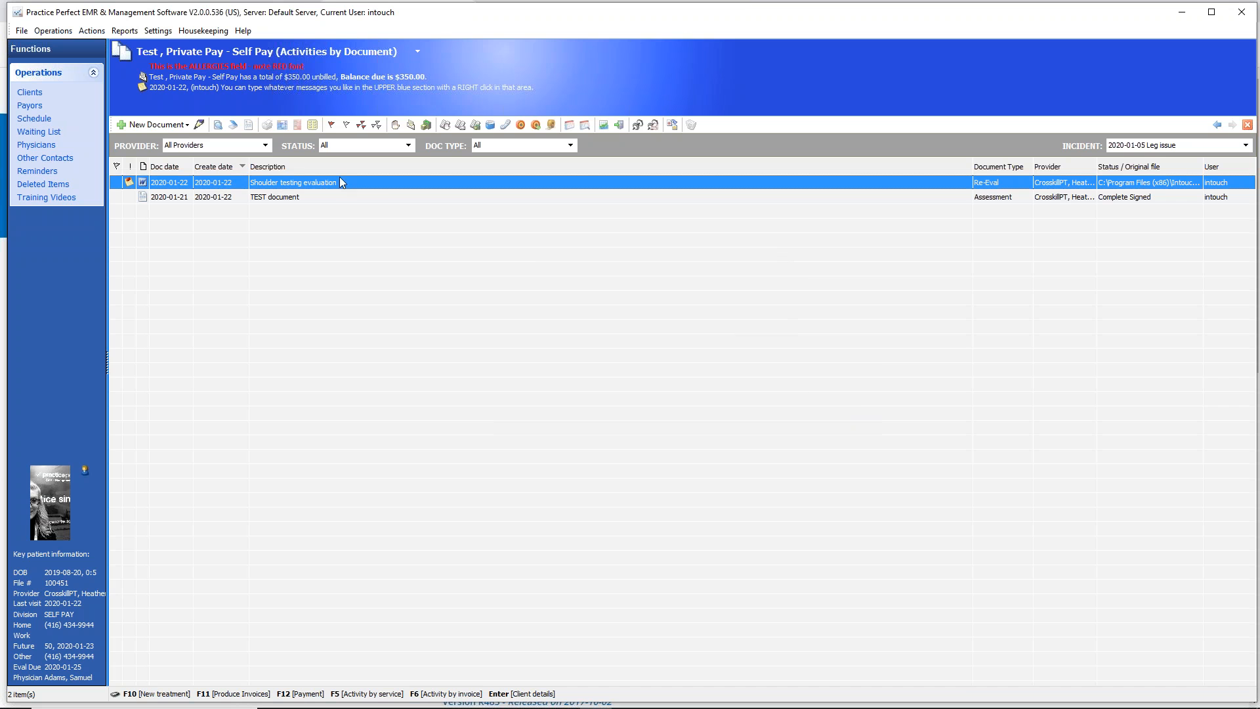
# Review the evaluation templates, questionnaires and import option available for a new document without picking one.
pyautogui.click(188, 125)
pyautogui.click(188, 124)
pyautogui.click(188, 125)
pyautogui.click(188, 125)
pyautogui.click(189, 124)
pyautogui.click(188, 125)
pyautogui.click(188, 124)
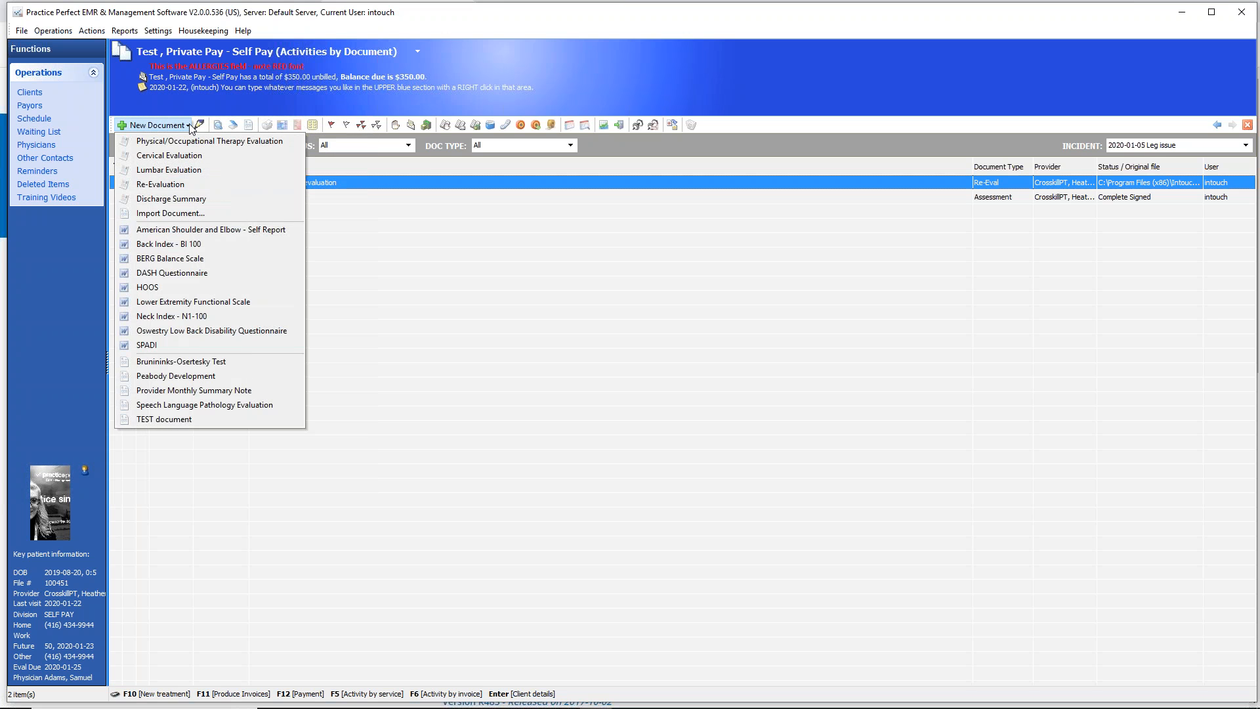
pyautogui.click(189, 125)
pyautogui.click(188, 125)
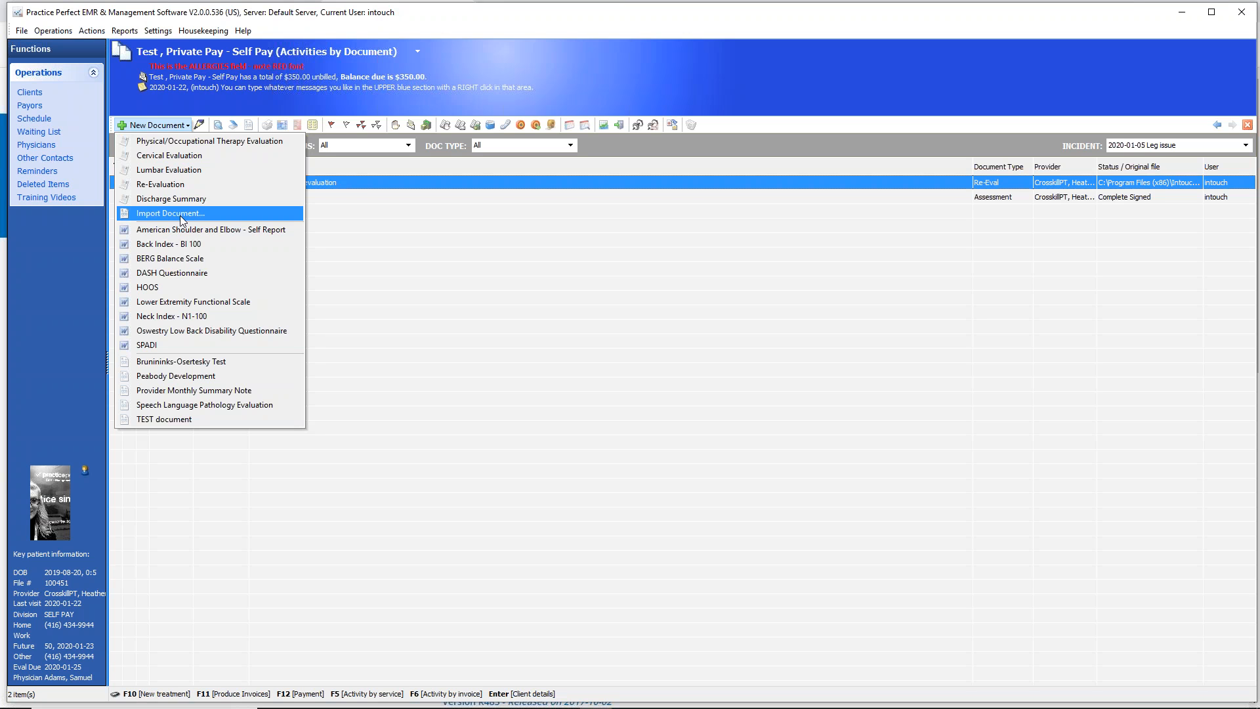
pyautogui.click(381, 258)
# Flag the Shoulder testing evaluation in the client's document list.
pyautogui.click(117, 182)
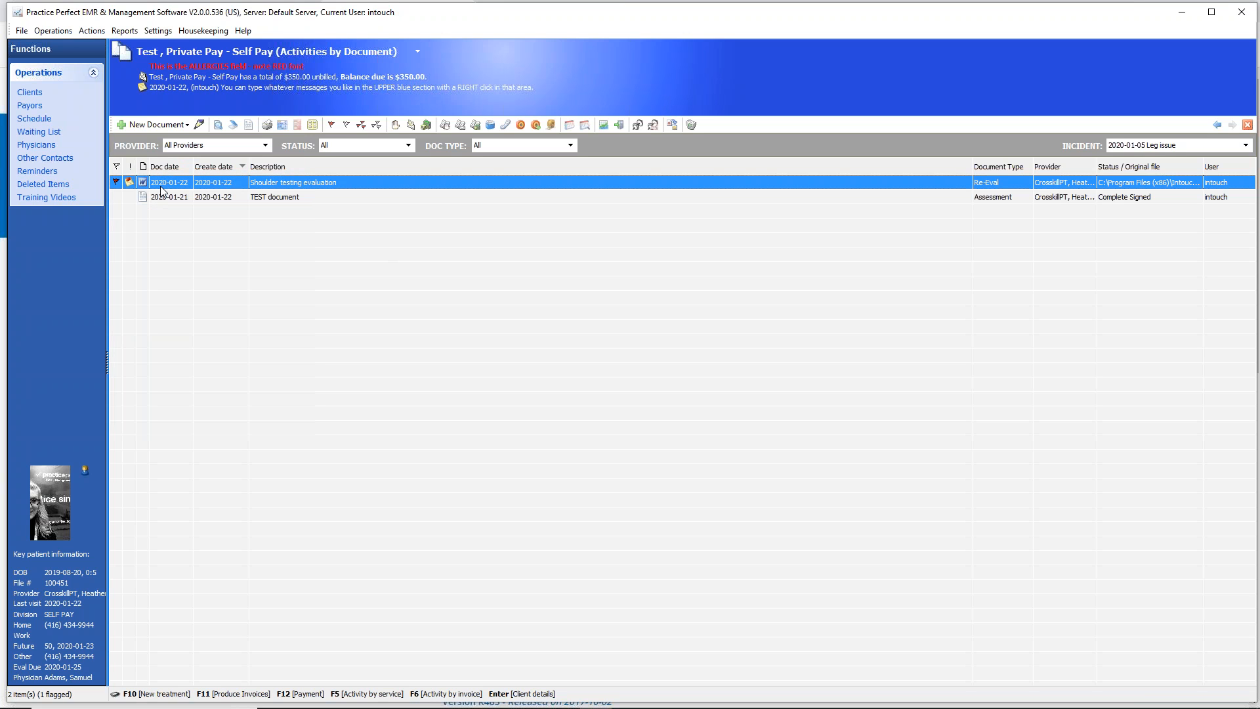
pyautogui.click(116, 183)
pyautogui.click(116, 184)
# Create a new Physical/Occupational Therapy Evaluation document for the client.
pyautogui.click(184, 126)
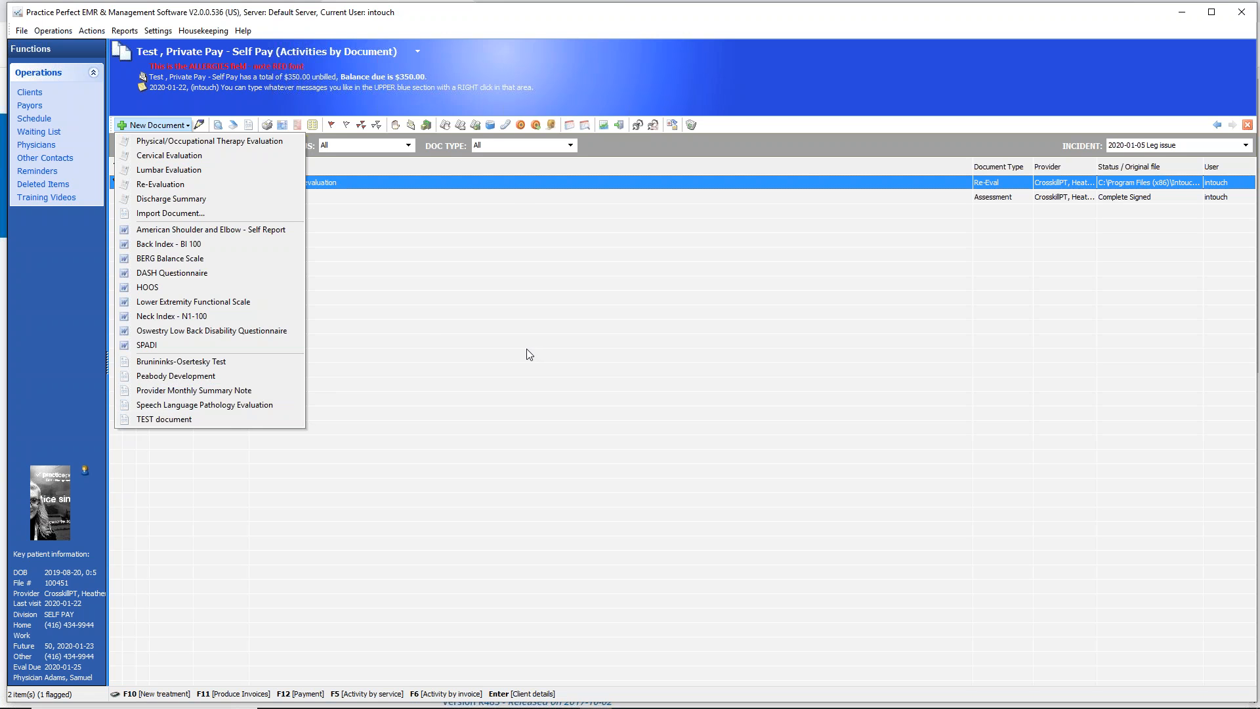
pyautogui.click(386, 317)
pyautogui.click(169, 125)
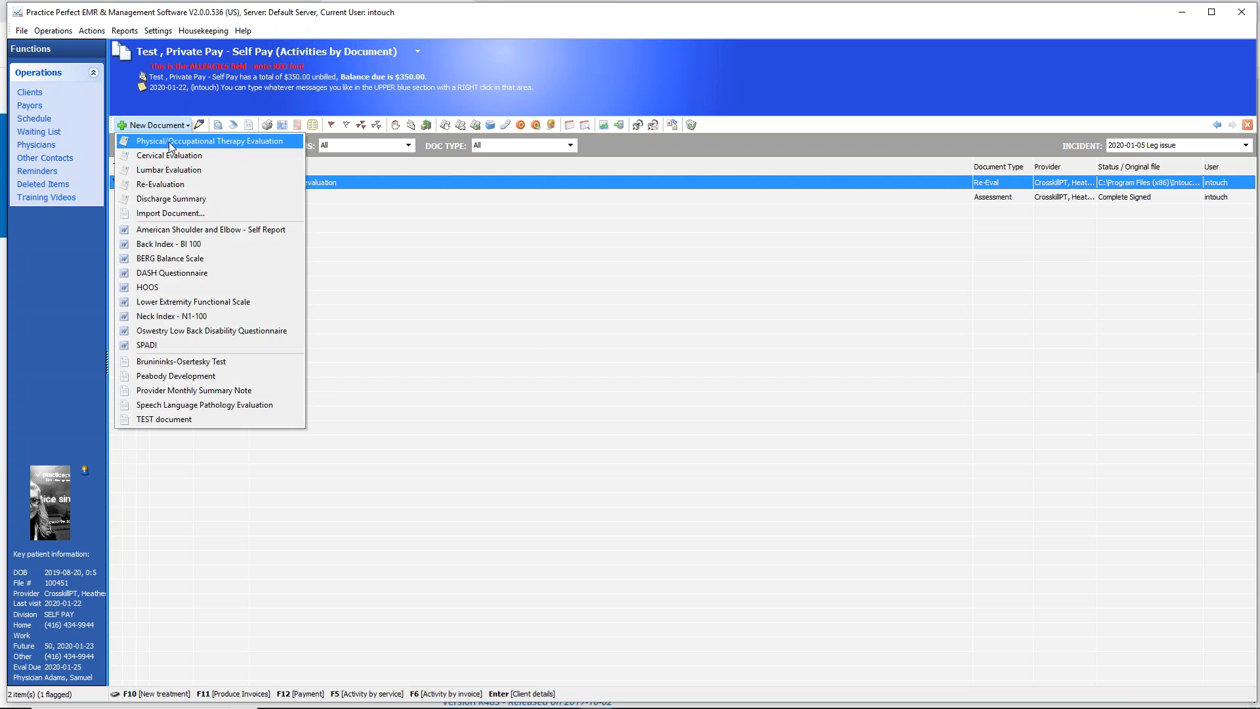
pyautogui.click(226, 142)
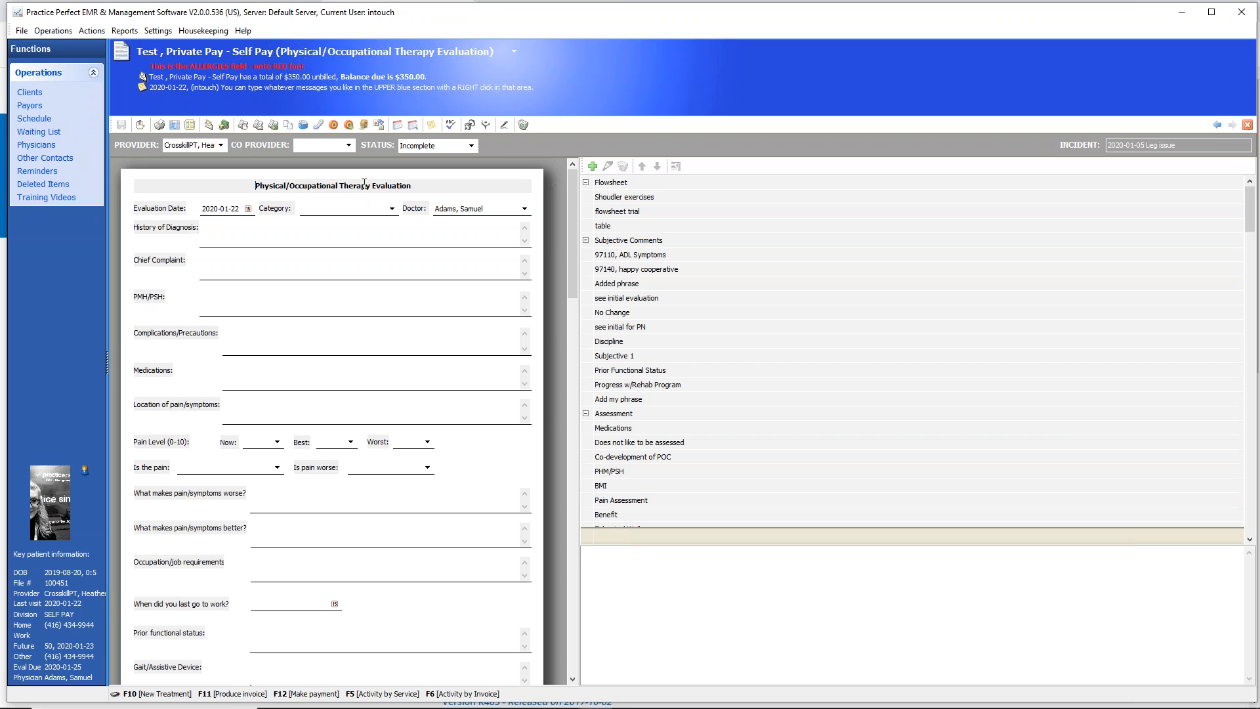
pyautogui.moveTo(372, 190); pyautogui.dragTo(255, 189)
pyautogui.write('q34234234234234')
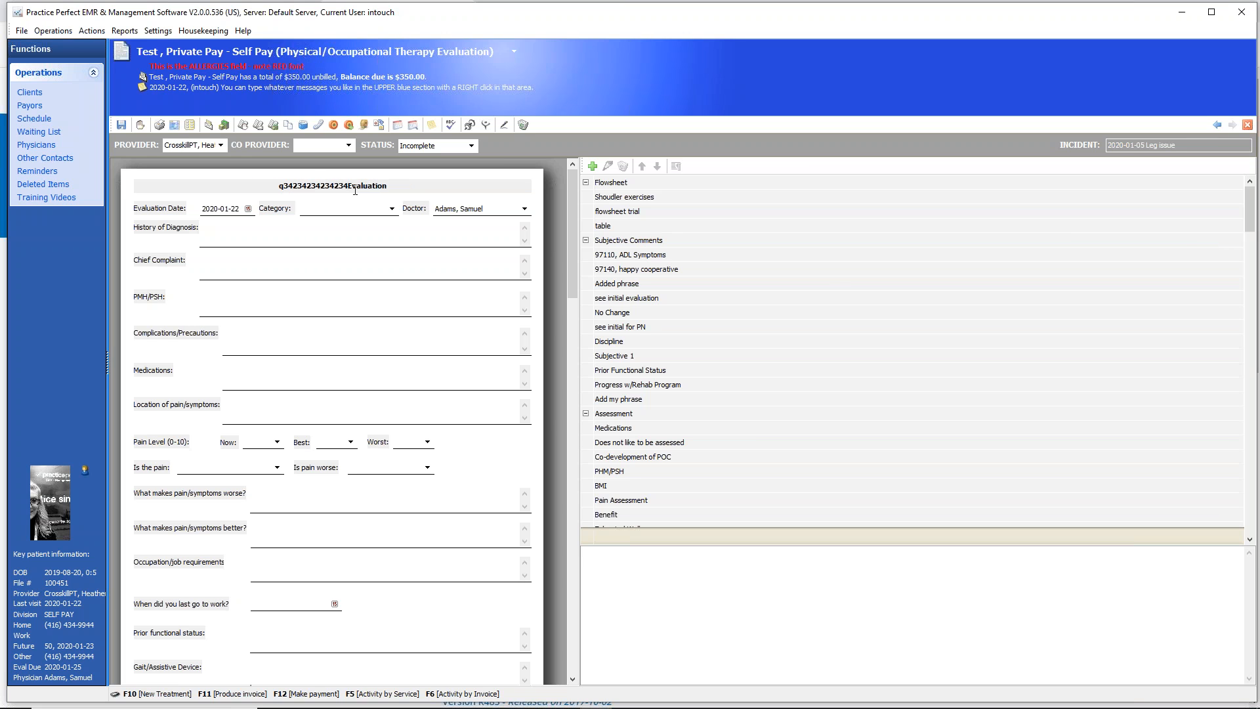
pyautogui.moveTo(292, 184); pyautogui.dragTo(390, 186)
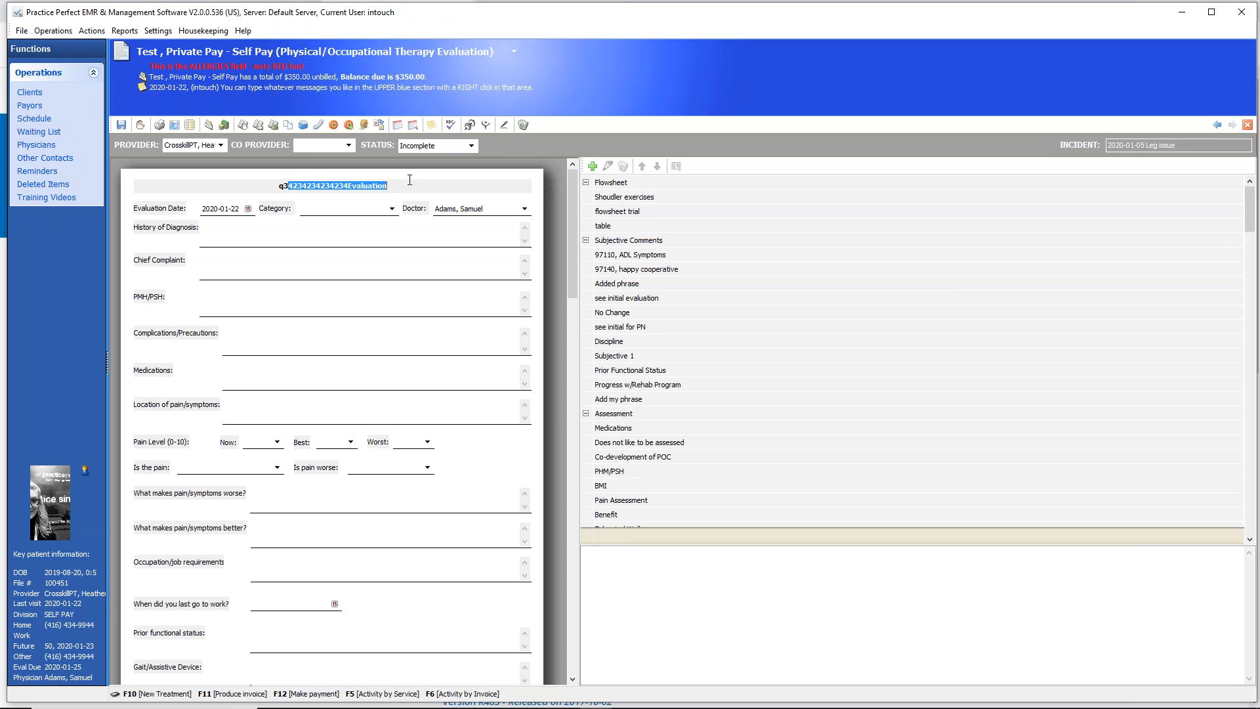
# Set the evaluation's category to Assessment and enter "this is where you type." as the chief complaint.
pyautogui.click(391, 209)
pyautogui.click(392, 209)
pyautogui.click(392, 208)
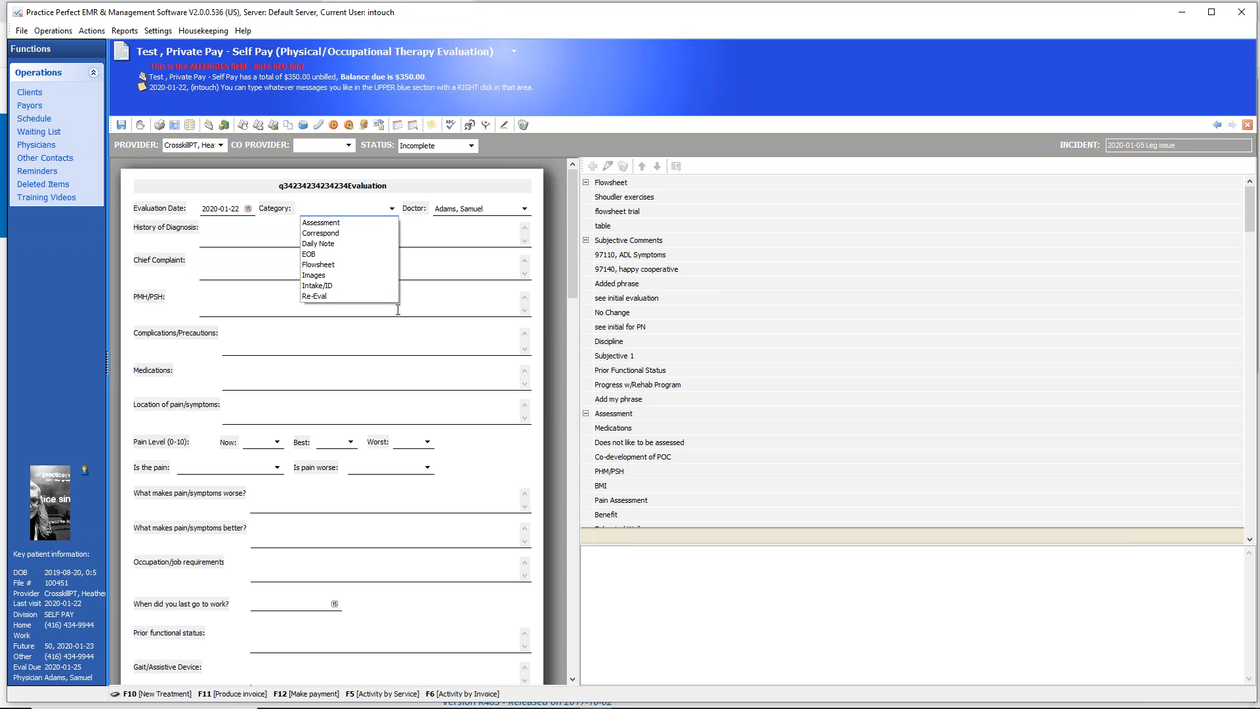
pyautogui.click(332, 223)
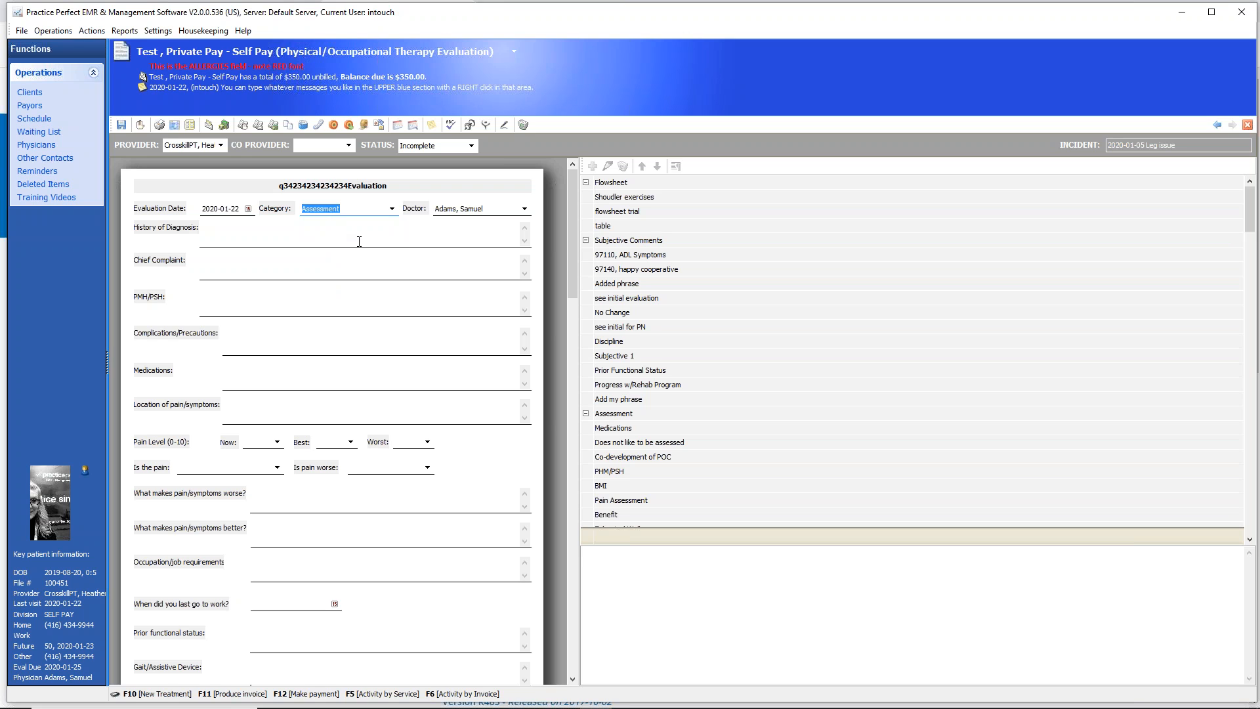
pyautogui.click(393, 209)
pyautogui.click(393, 209)
pyautogui.click(260, 269)
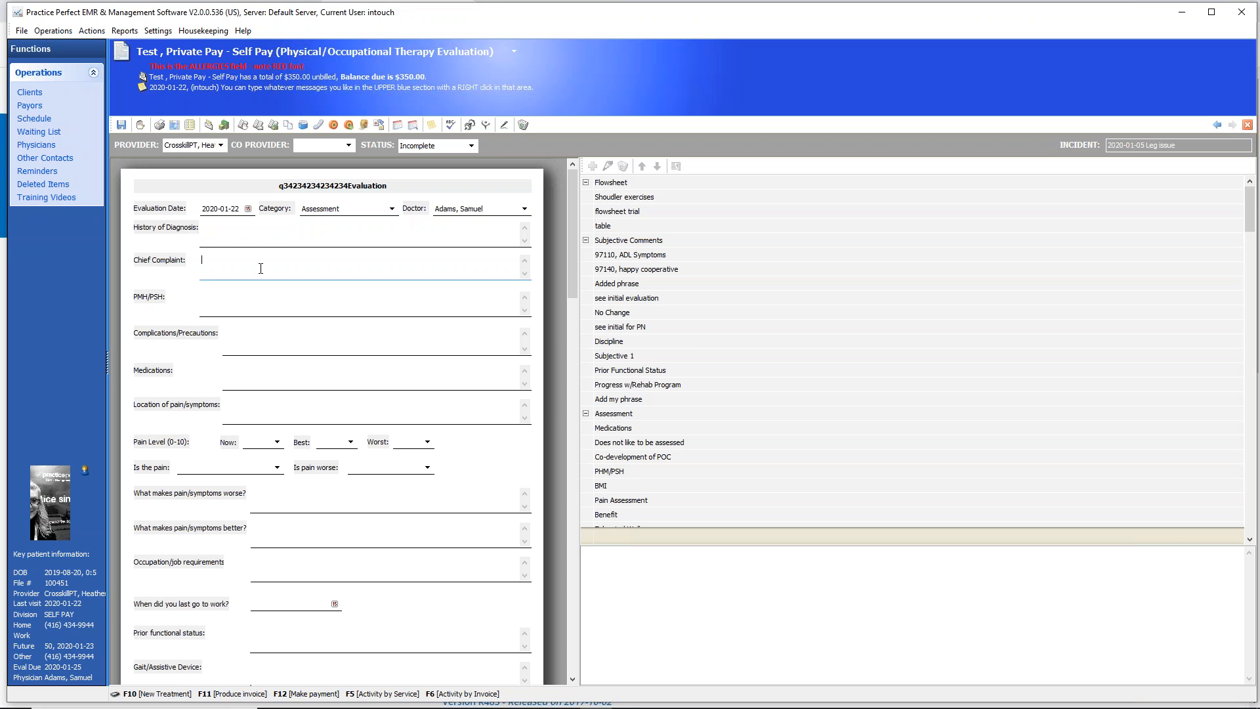
pyautogui.write('this is where you type.')
# Insert the saved phrases "Shoudler exercises" in PMH/PSH, "table" in Complications/Precautions and "see initial for PN" in Medications.
pyautogui.click(291, 309)
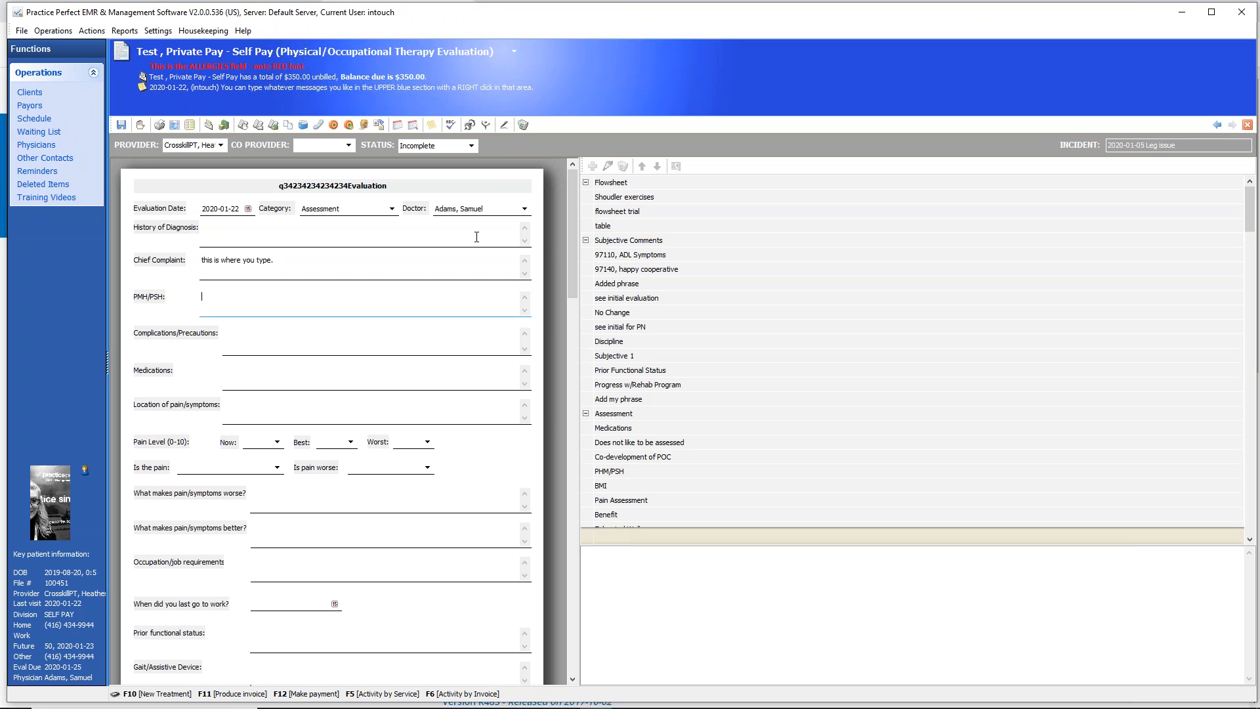
pyautogui.click(616, 197)
pyautogui.doubleClick(616, 198)
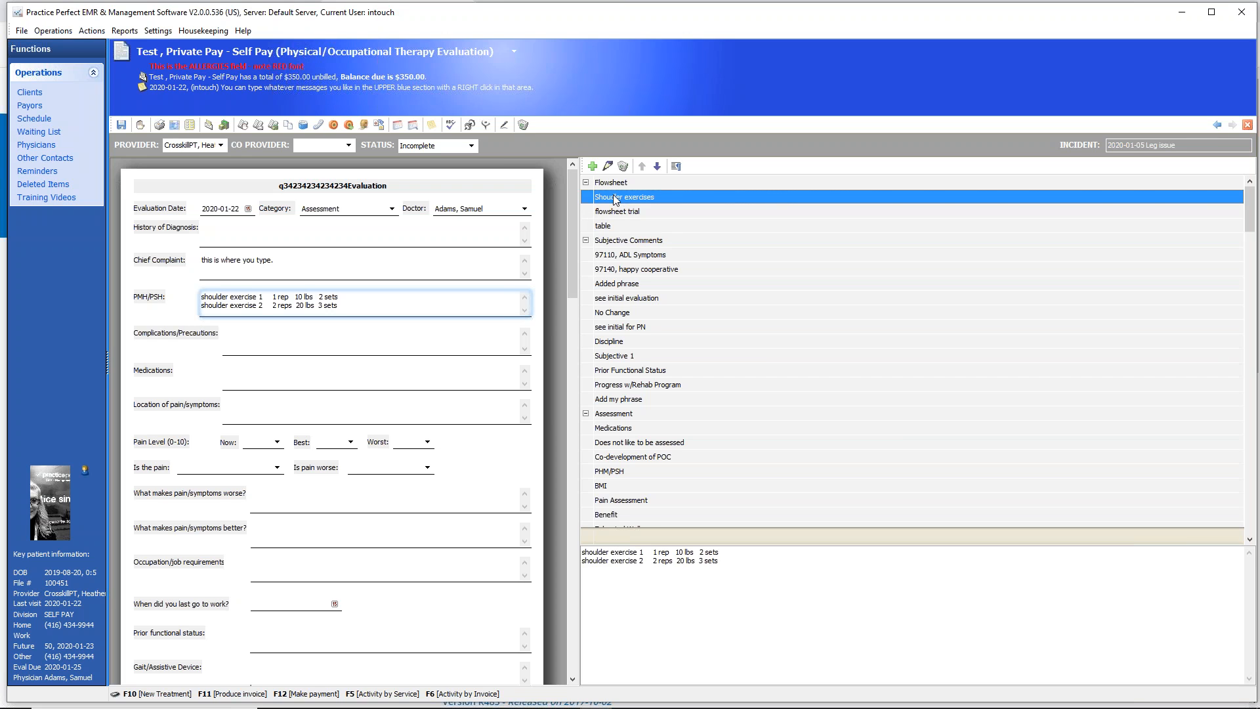
pyautogui.click(607, 227)
pyautogui.doubleClick(606, 230)
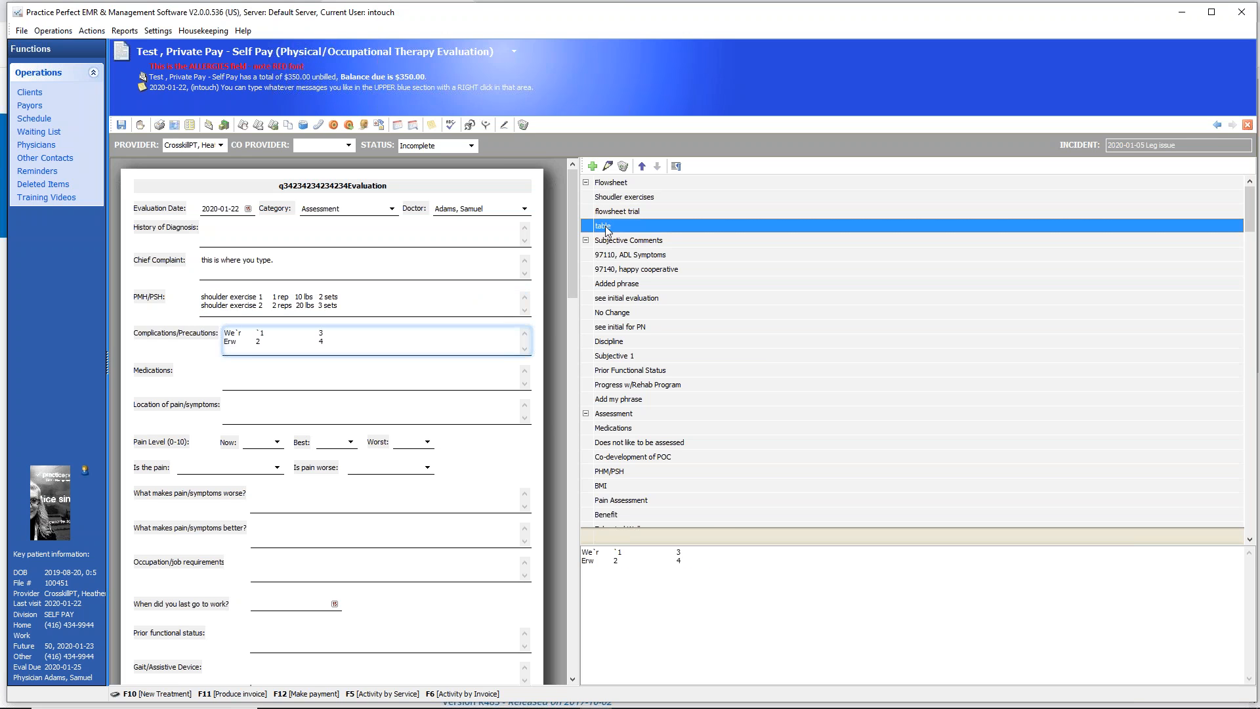
pyautogui.doubleClick(603, 328)
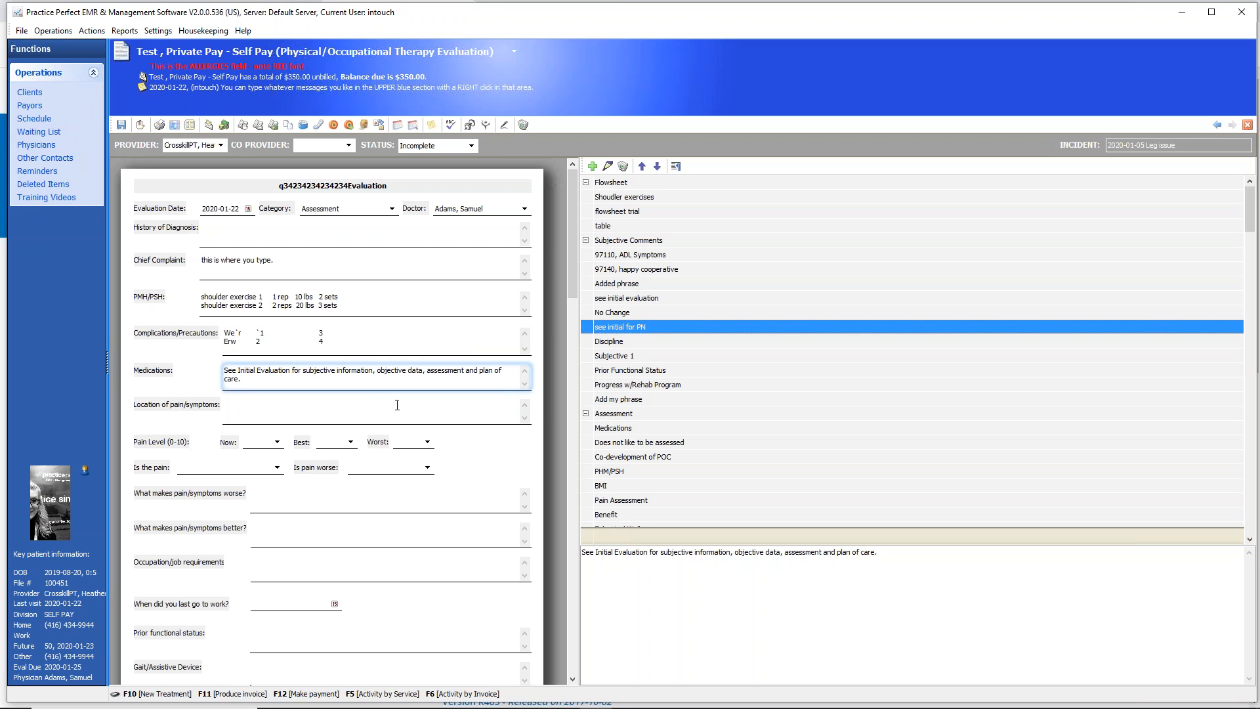
# Check the Palpation and Sensation fields further down the evaluation and leave them blank.
pyautogui.moveTo(573, 291); pyautogui.dragTo(561, 378)
pyautogui.click(361, 343)
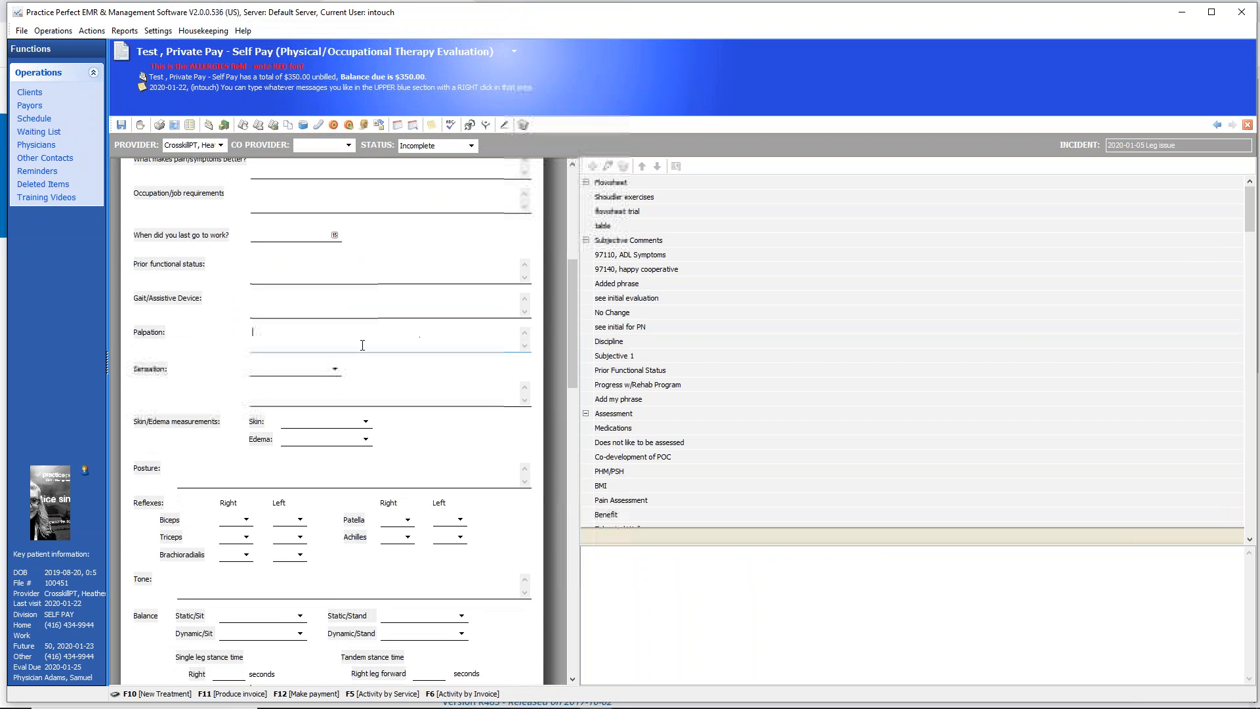
pyautogui.click(318, 368)
pyautogui.click(336, 371)
pyautogui.click(336, 370)
pyautogui.click(337, 372)
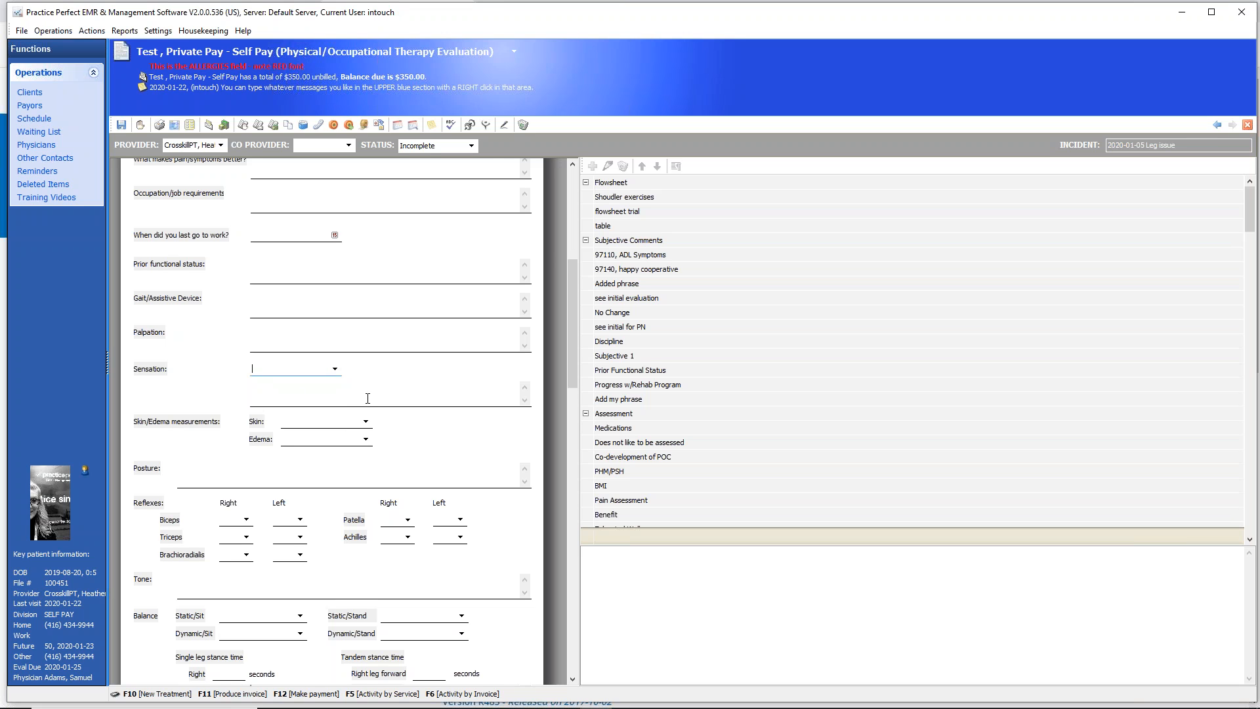
# Preview the printed evaluation with its existing print options, and close the preview and options without printing.
pyautogui.click(160, 125)
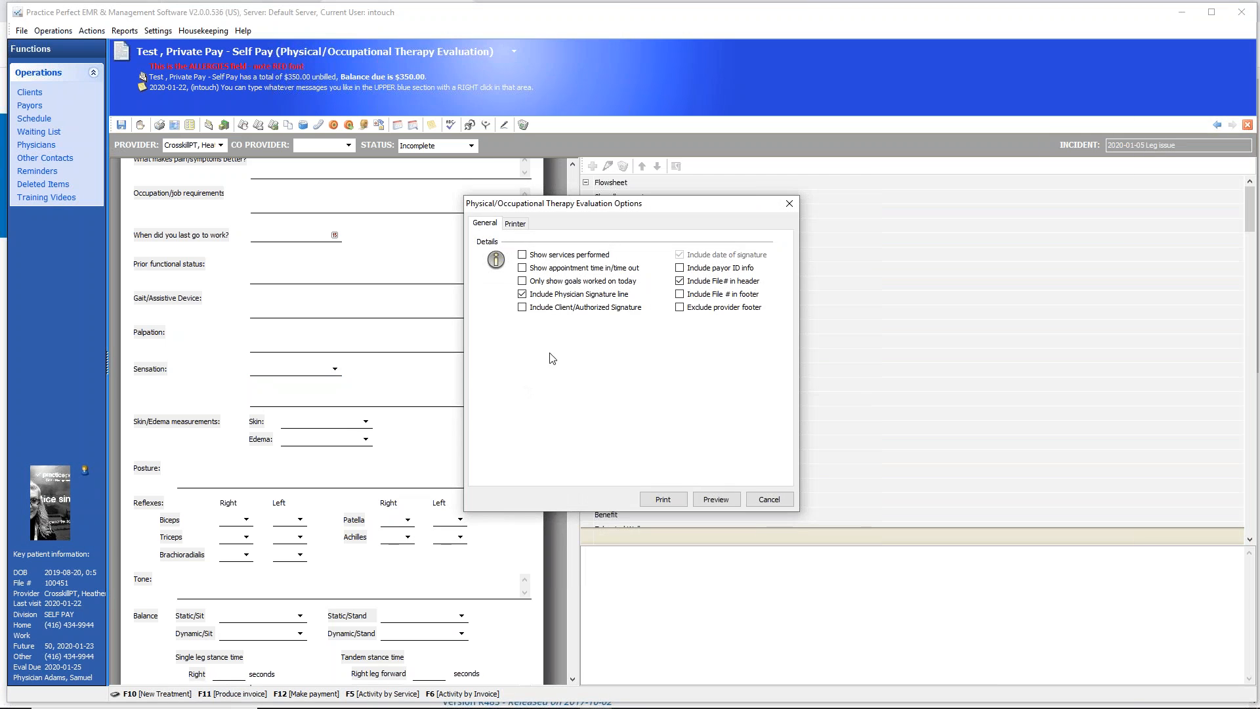
pyautogui.click(715, 497)
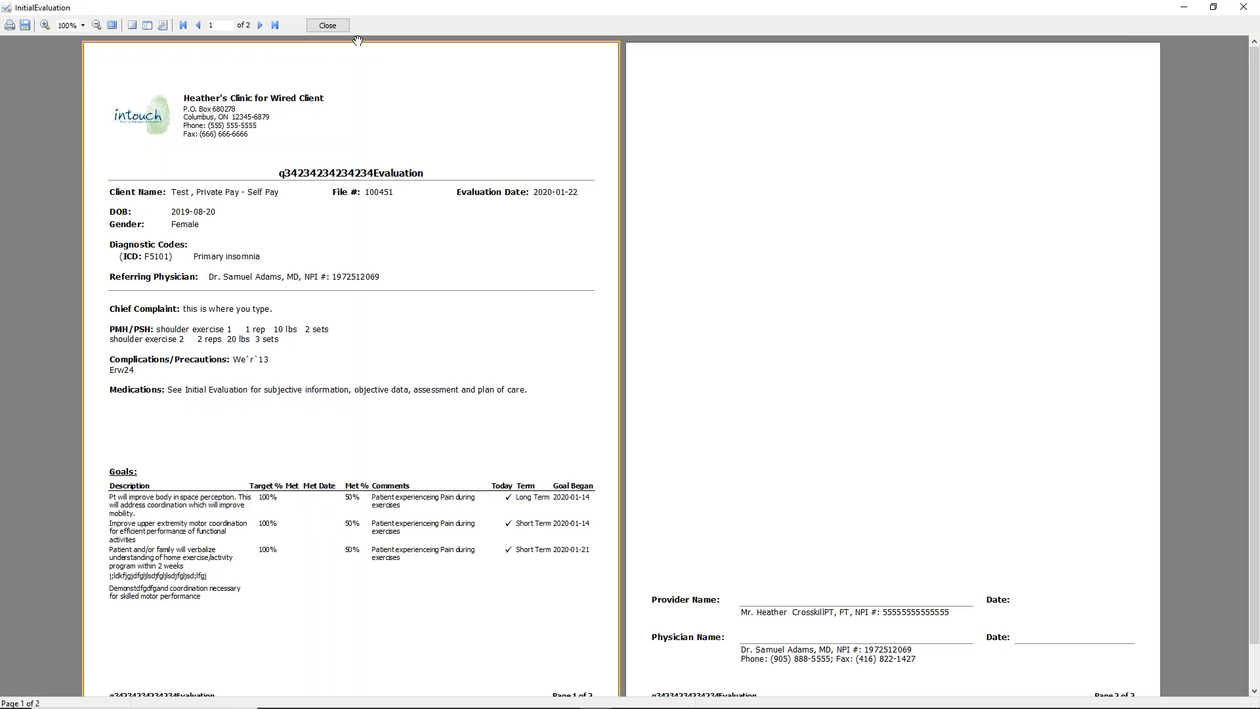
pyautogui.click(327, 26)
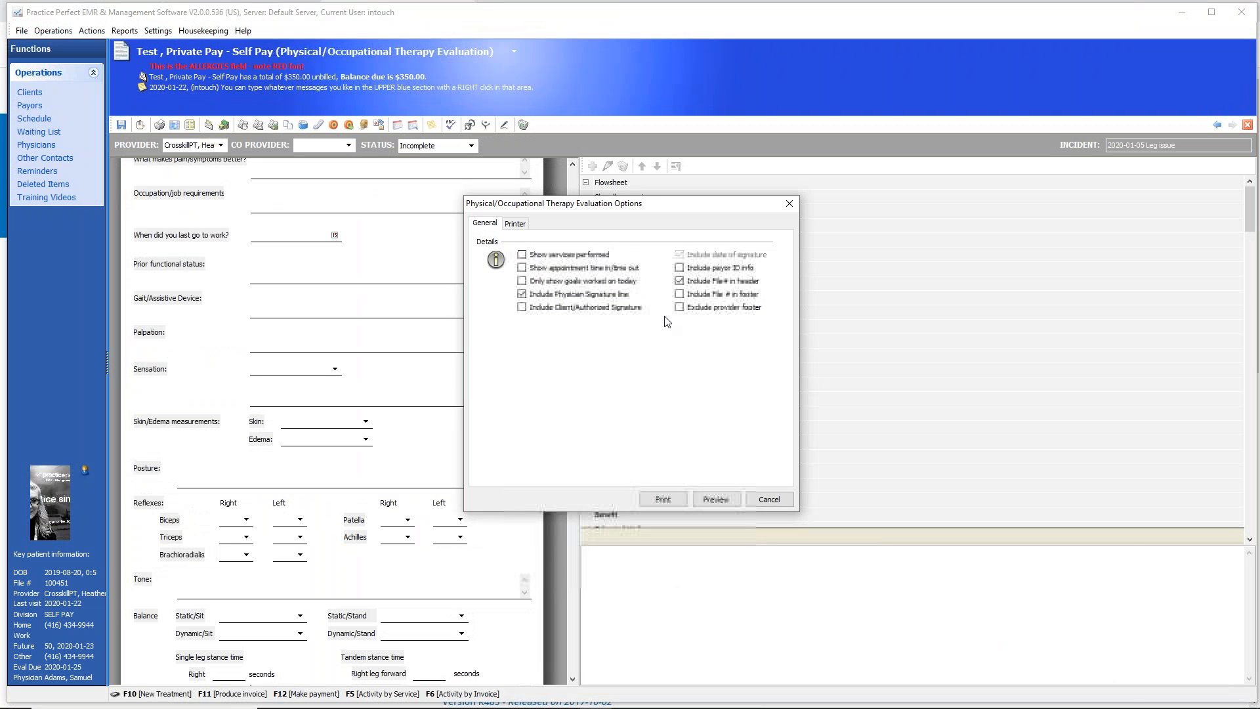
pyautogui.click(783, 502)
pyautogui.moveTo(573, 367); pyautogui.dragTo(573, 261)
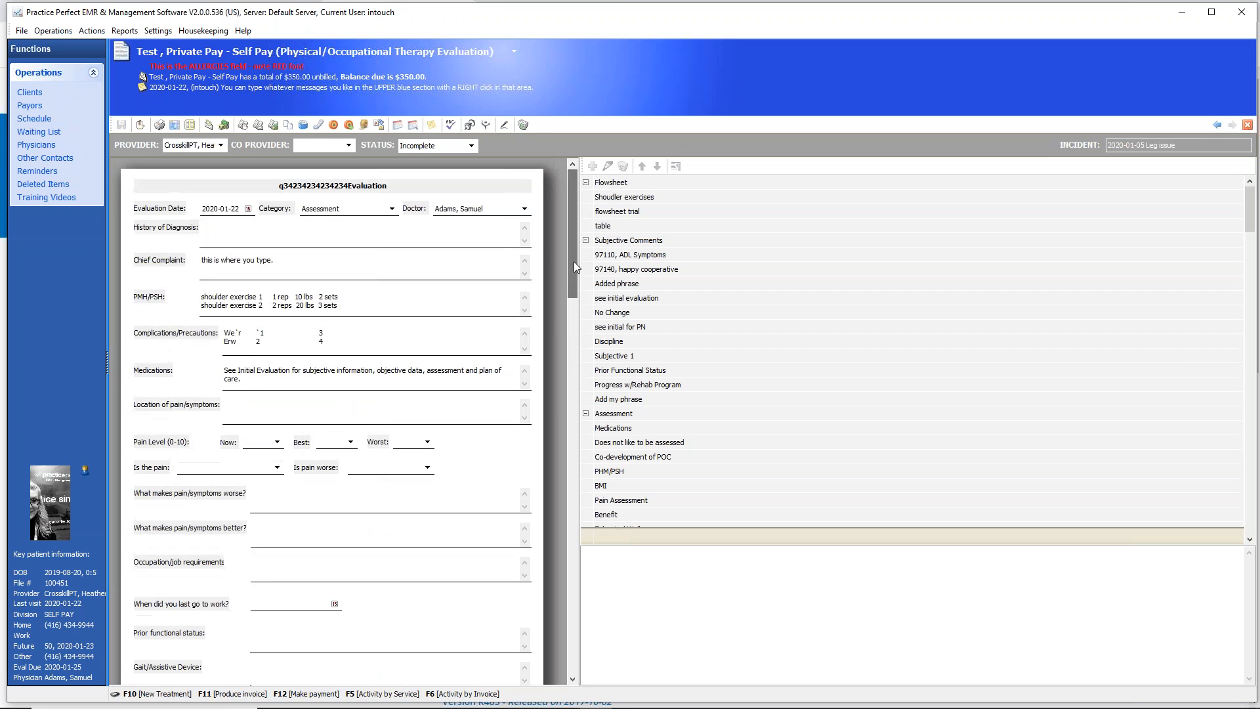
pyautogui.click(506, 124)
pyautogui.click(486, 125)
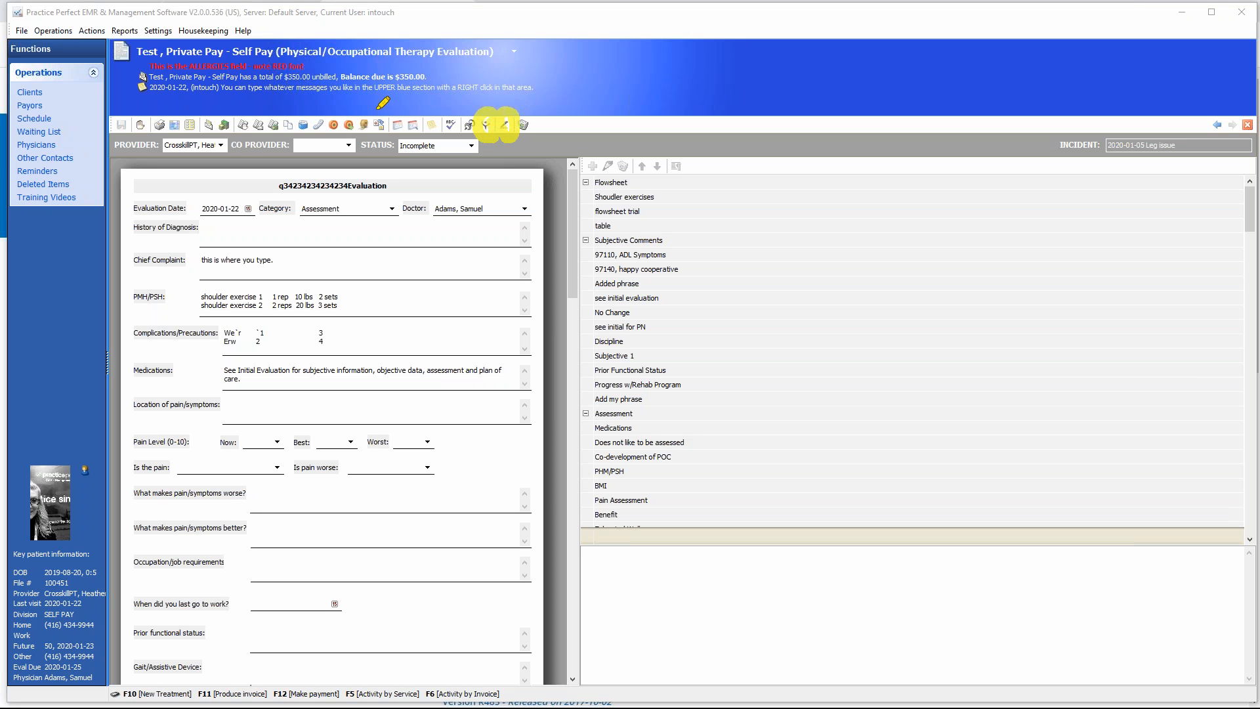
pyautogui.click(348, 124)
pyautogui.click(139, 125)
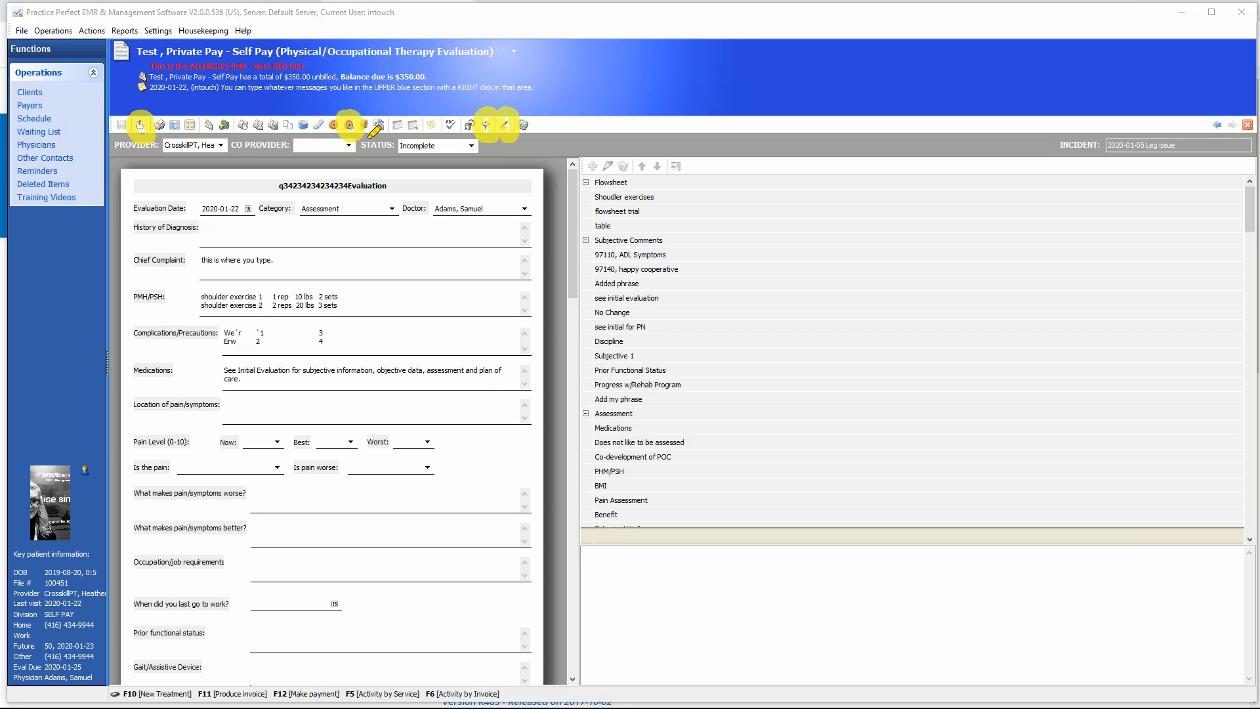
pyautogui.moveTo(479, 134)
pyautogui.mouseDown()
pyautogui.moveTo(426, 156)
pyautogui.moveTo(481, 137)
pyautogui.mouseUp()
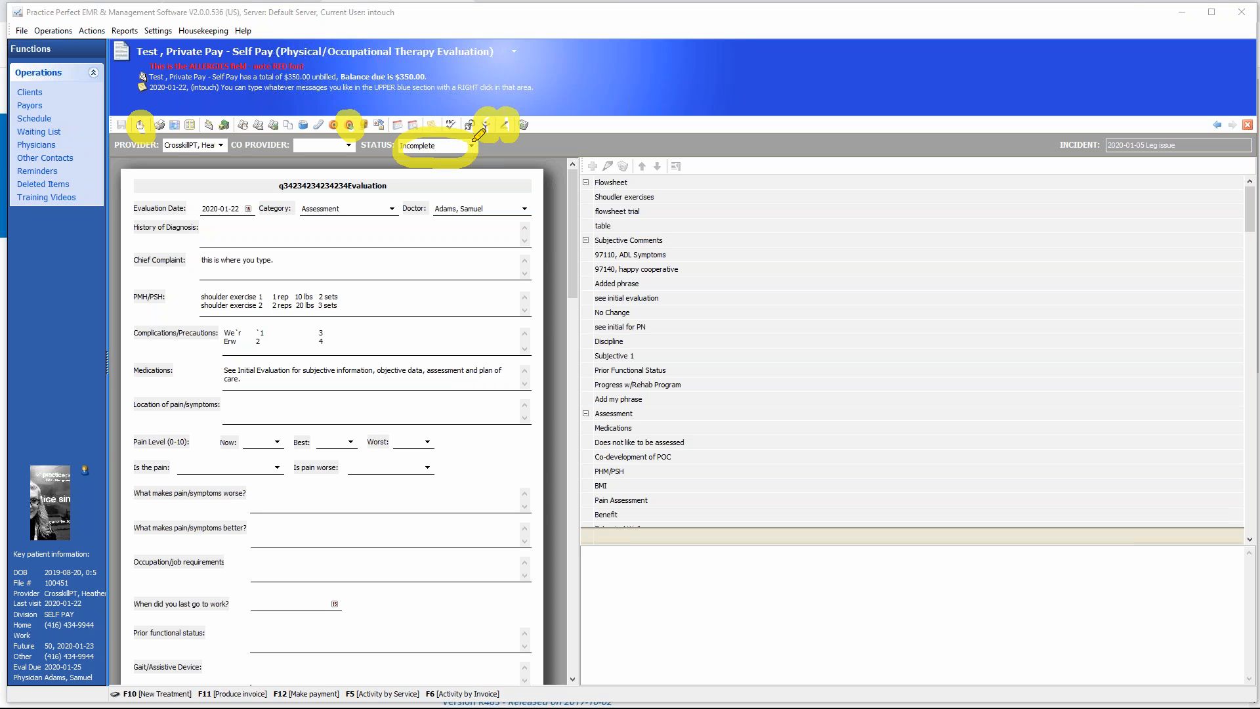
pyautogui.moveTo(294, 130); pyautogui.dragTo(346, 124)
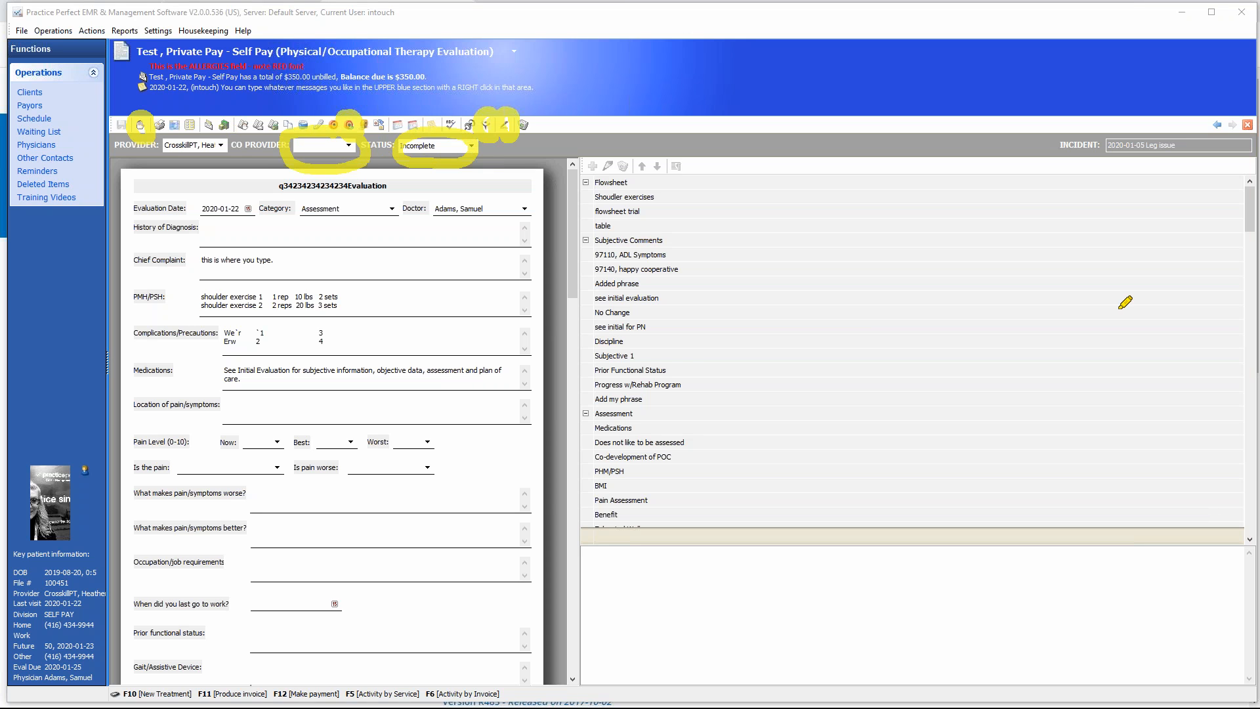
pyautogui.press('Escape')
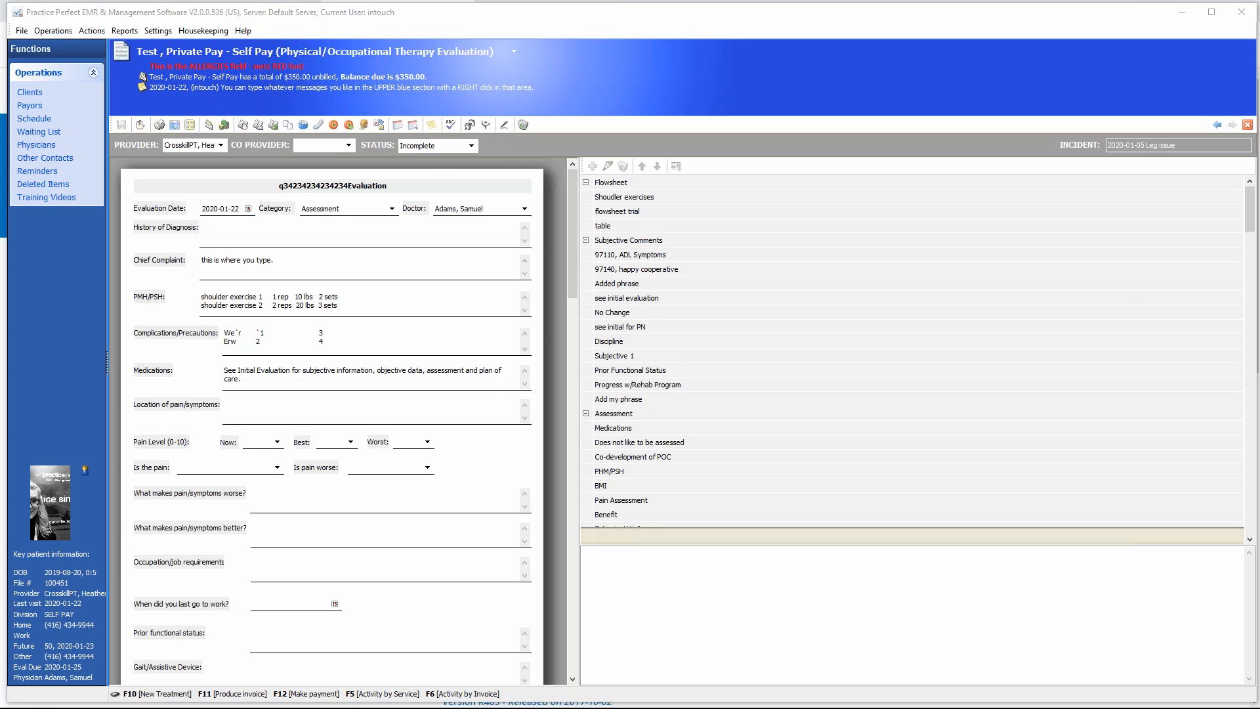
# Set the evaluation's status to Complete Signed and accept the provider's certification that its information is correct and complete.
pyautogui.click(470, 146)
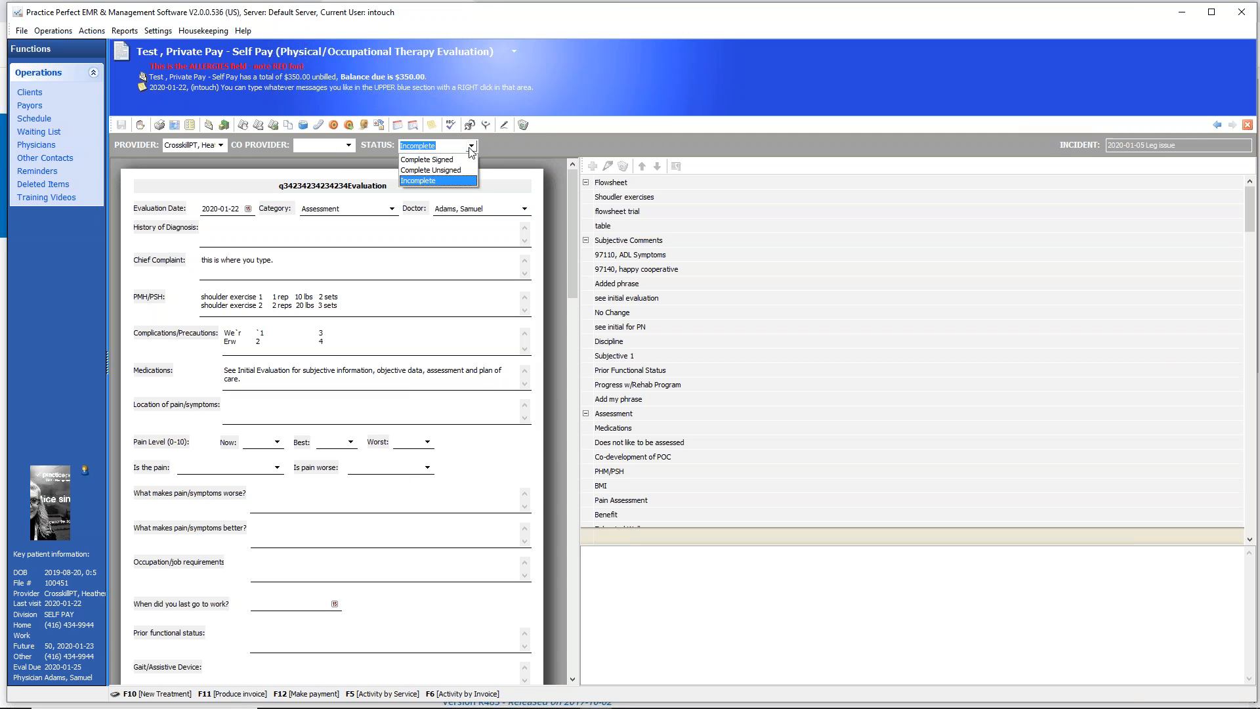
pyautogui.click(445, 160)
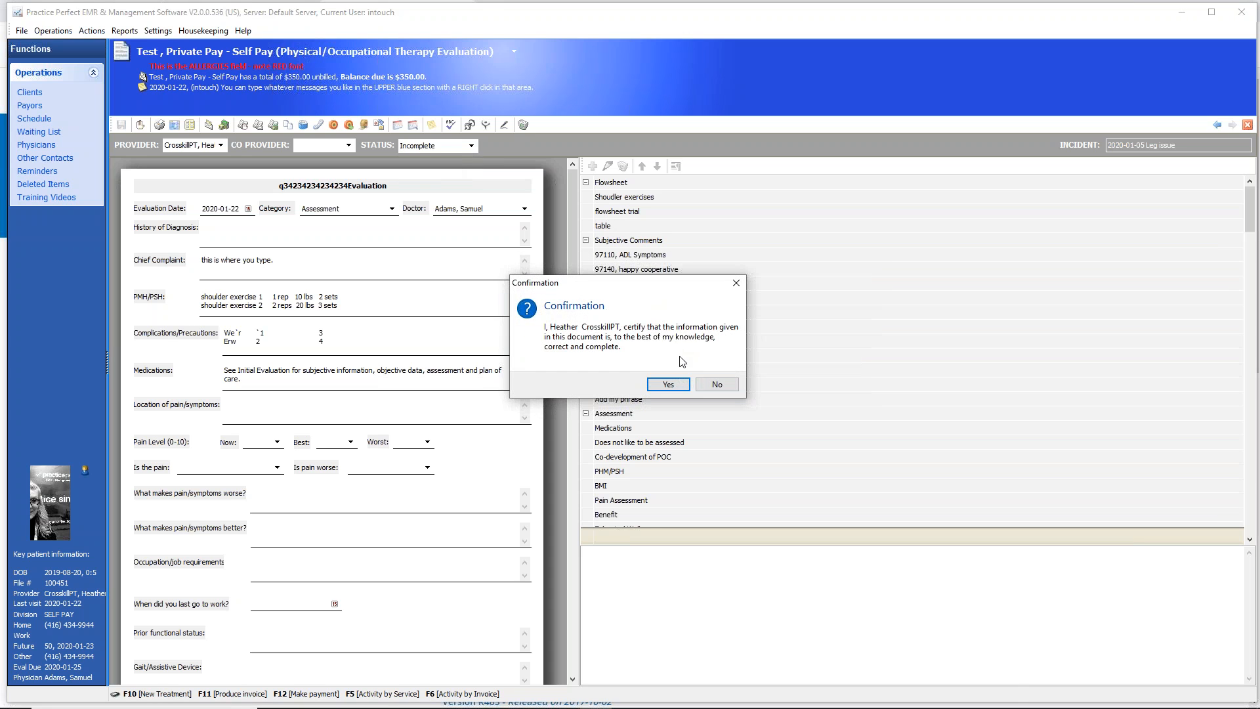
pyautogui.click(670, 386)
# Preview the signed evaluation to check the provider signature, and close the preview and print options without printing.
pyautogui.click(159, 124)
pyautogui.click(716, 499)
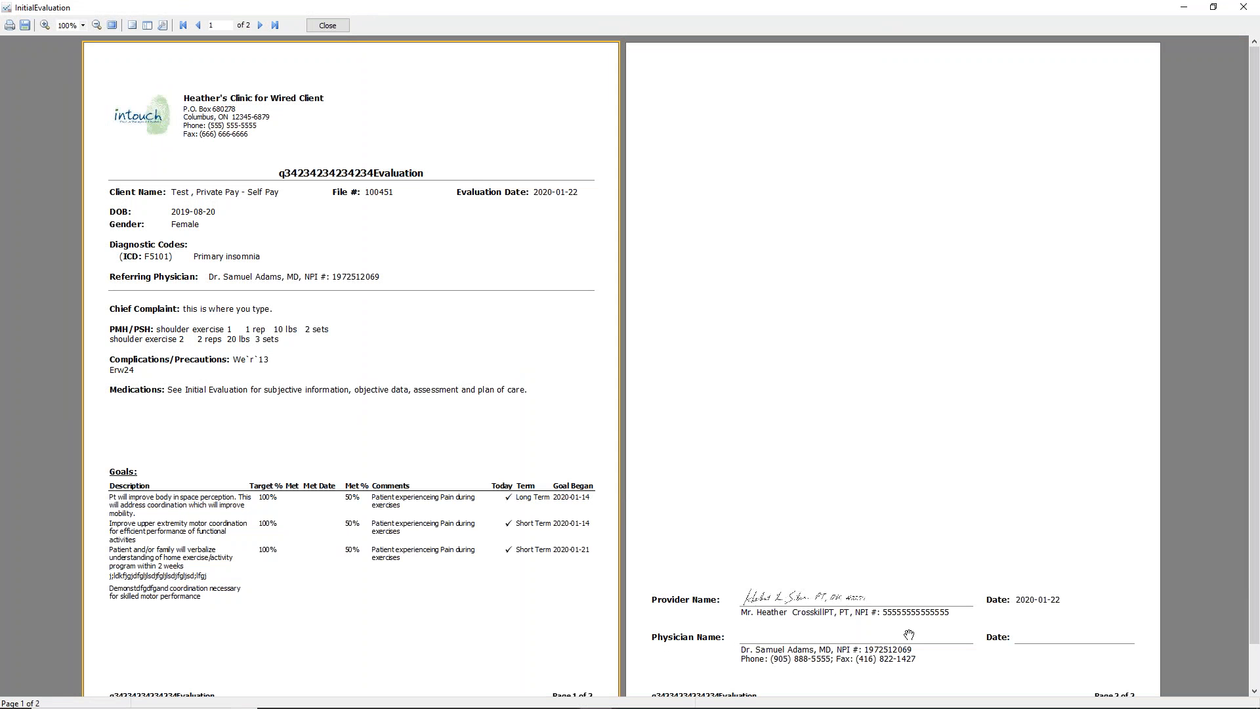
pyautogui.click(328, 25)
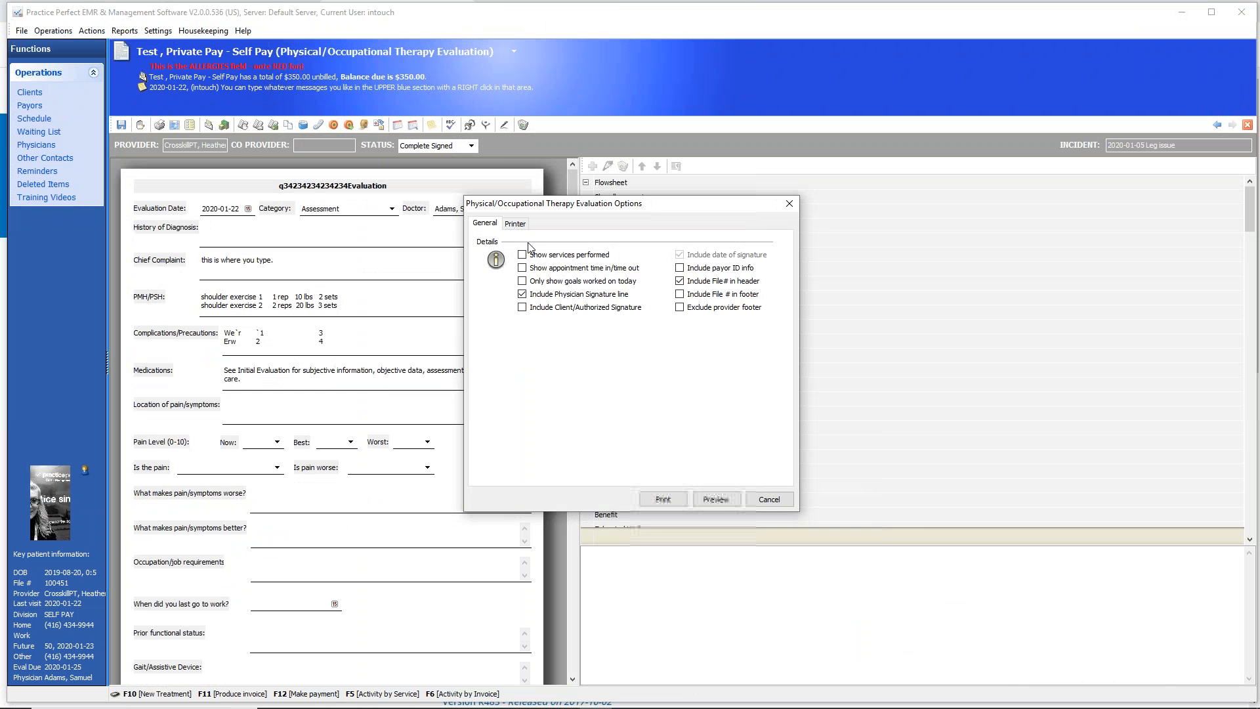
pyautogui.click(768, 500)
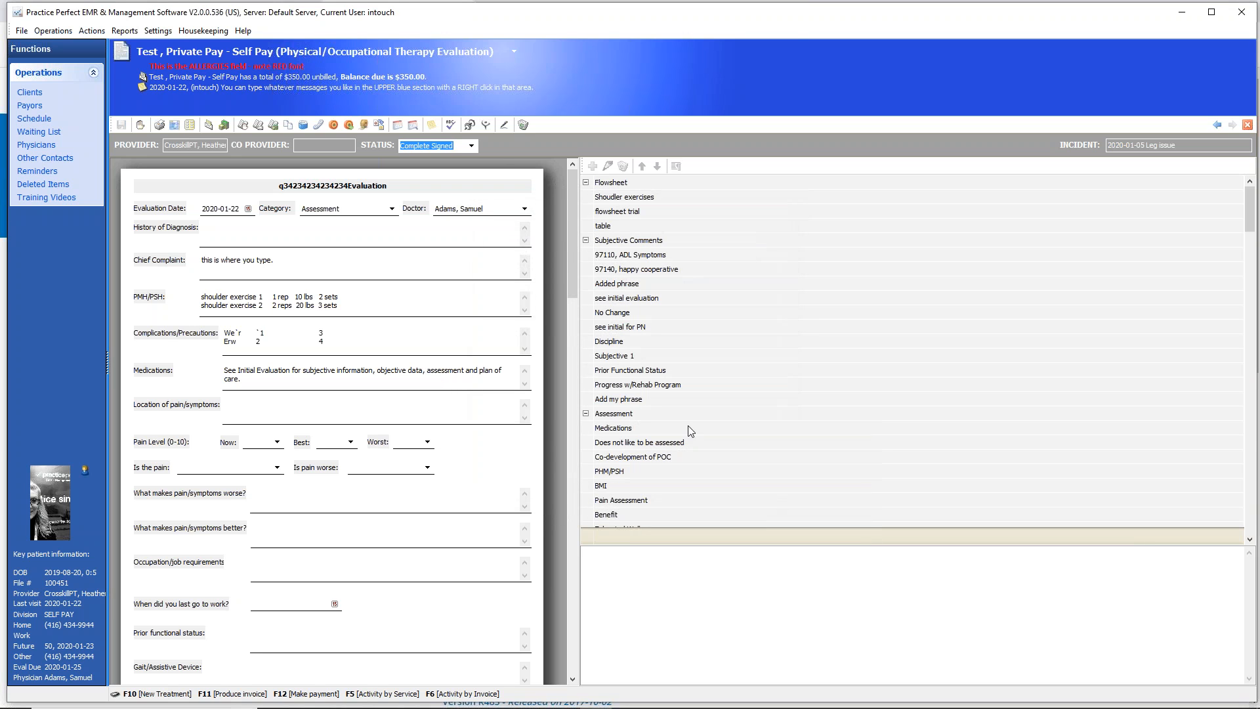
# Return to the schedule and examine the document icons on the Monday to Wednesday Private Pay appointments, especially Wednesday 9:00 AM.
pyautogui.click(34, 119)
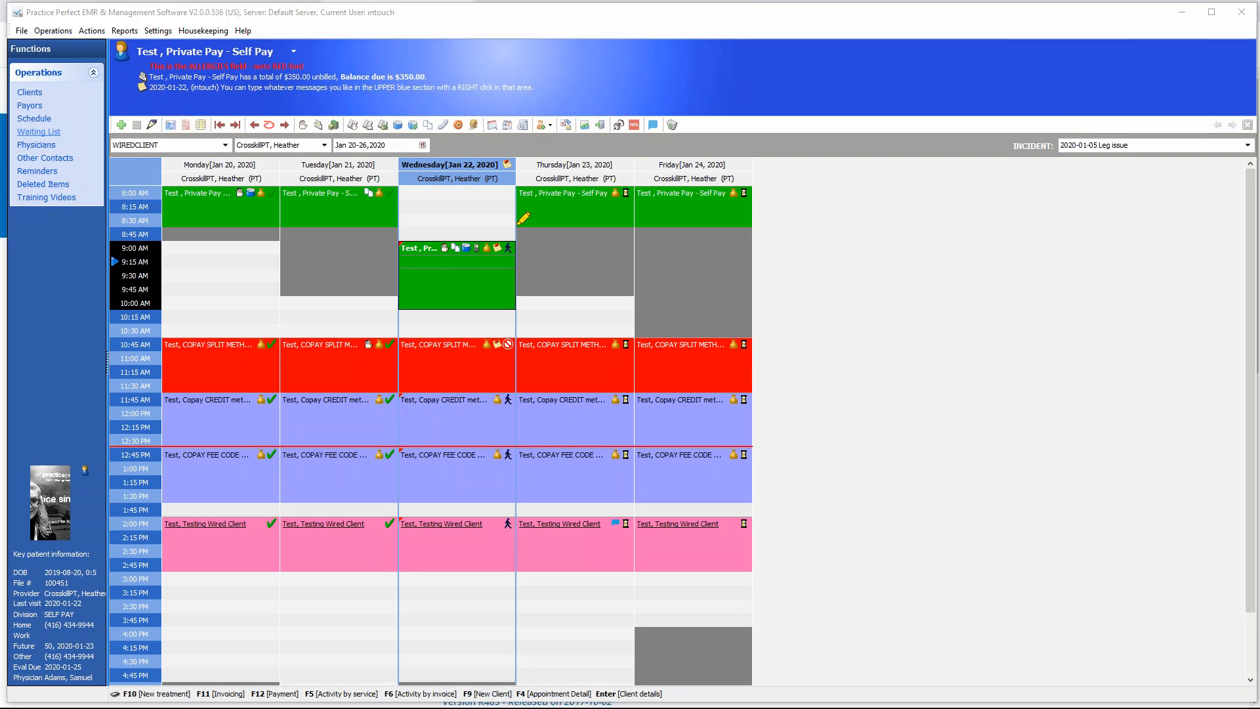
pyautogui.click(452, 252)
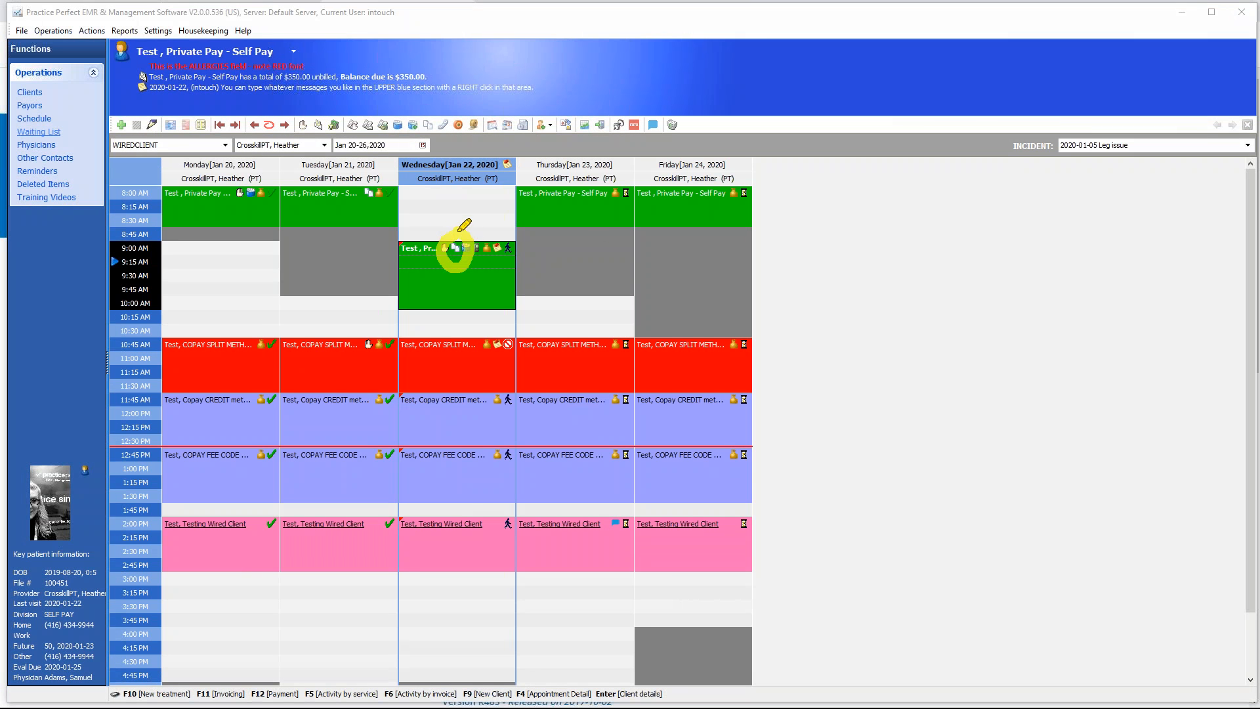
pyautogui.click(366, 197)
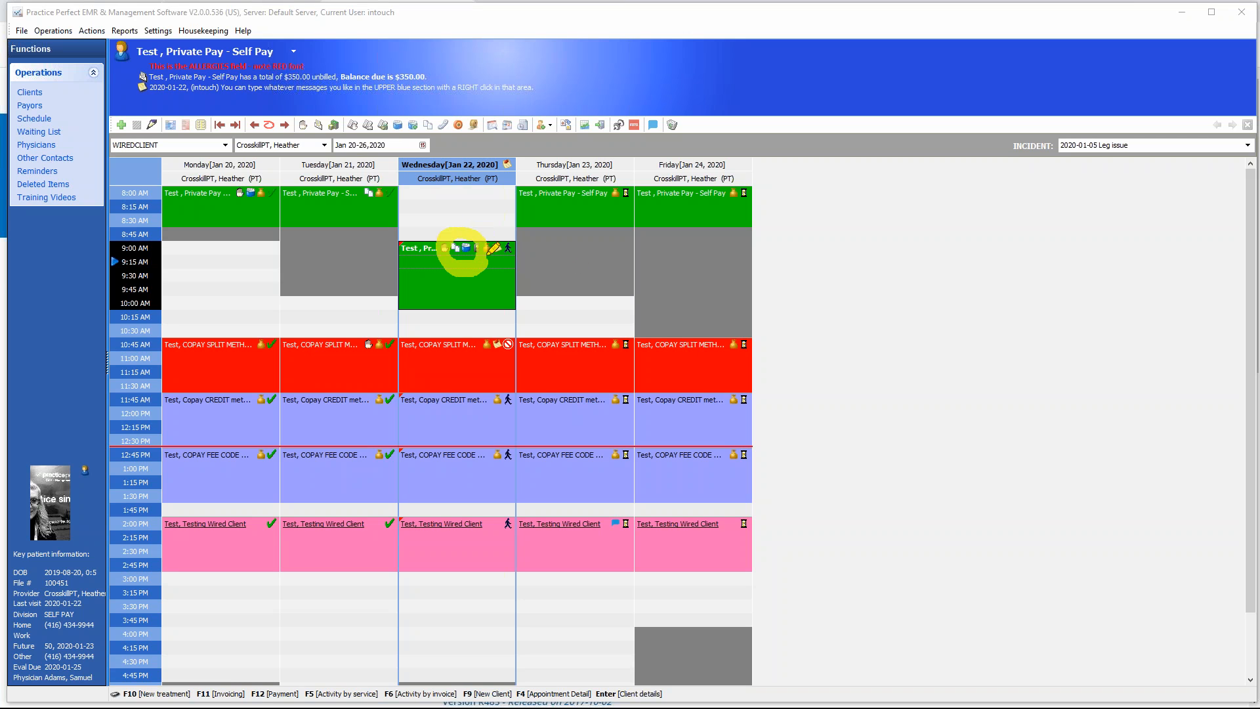
pyautogui.moveTo(441, 242); pyautogui.dragTo(487, 264)
pyautogui.press('Escape')
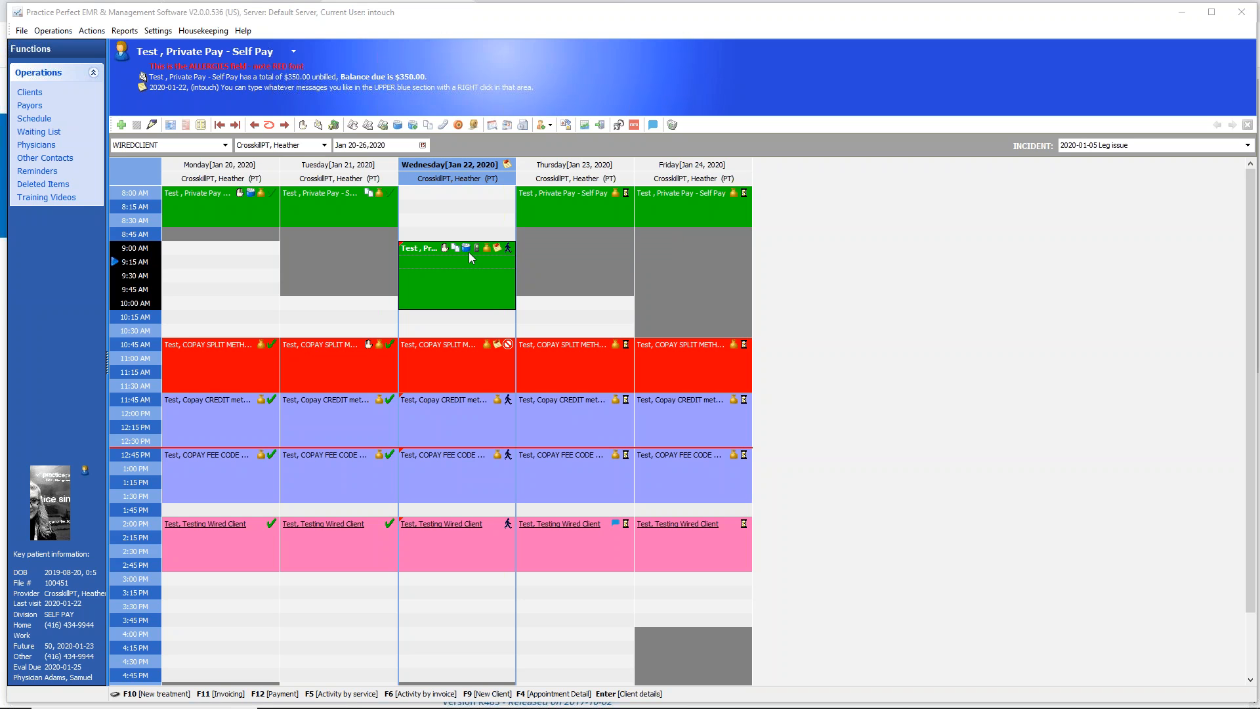
# Open the clinical Document Types list and examine the Show as settings for Assessment, Flowsheet and Daily Note.
pyautogui.click(214, 33)
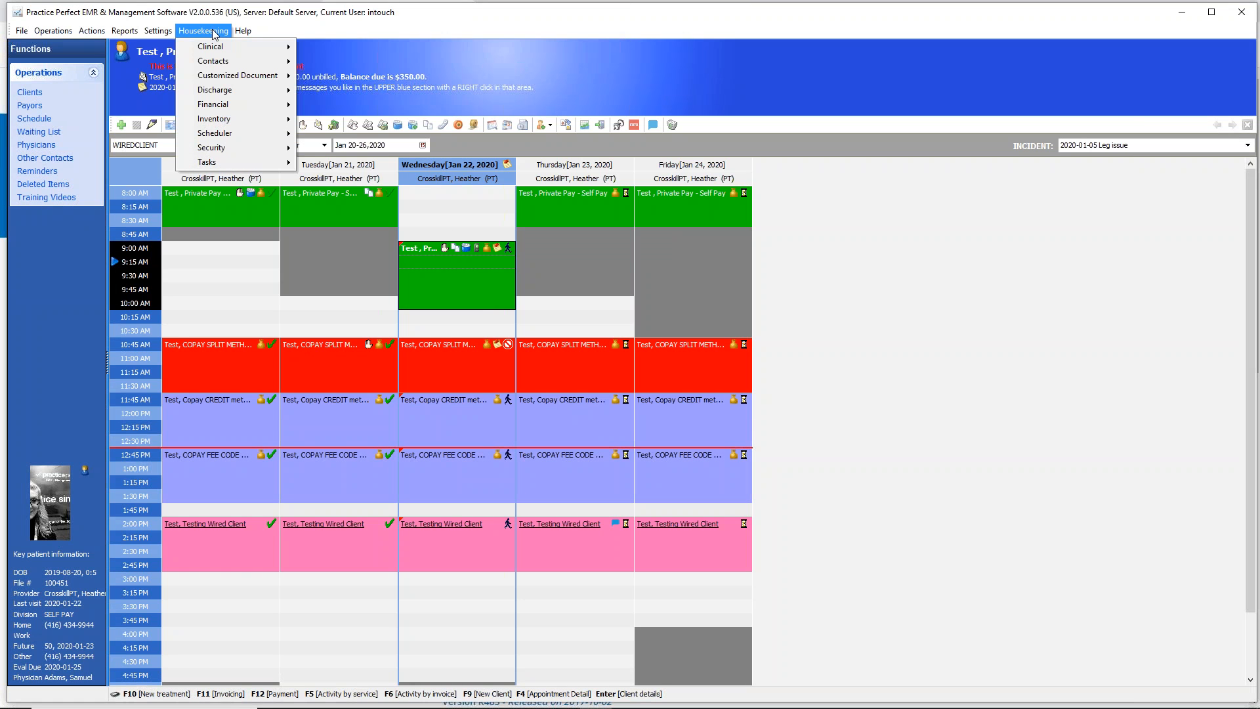
pyautogui.moveTo(218, 50)
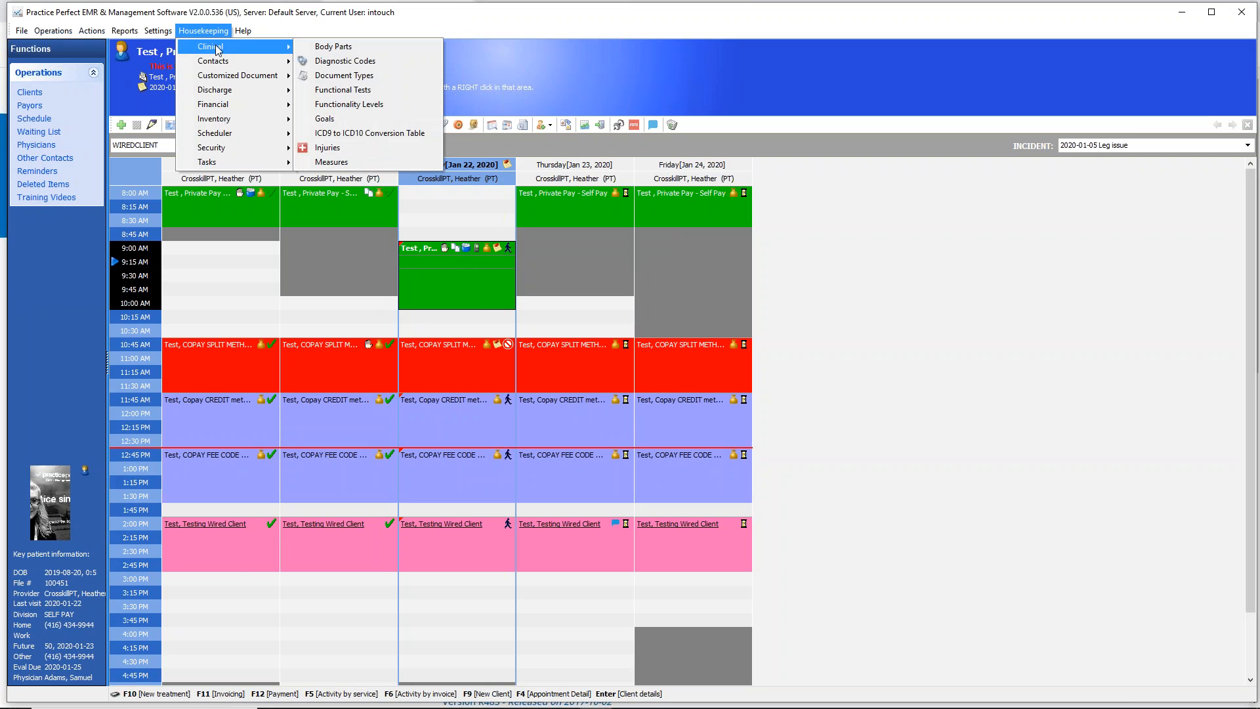
pyautogui.click(353, 77)
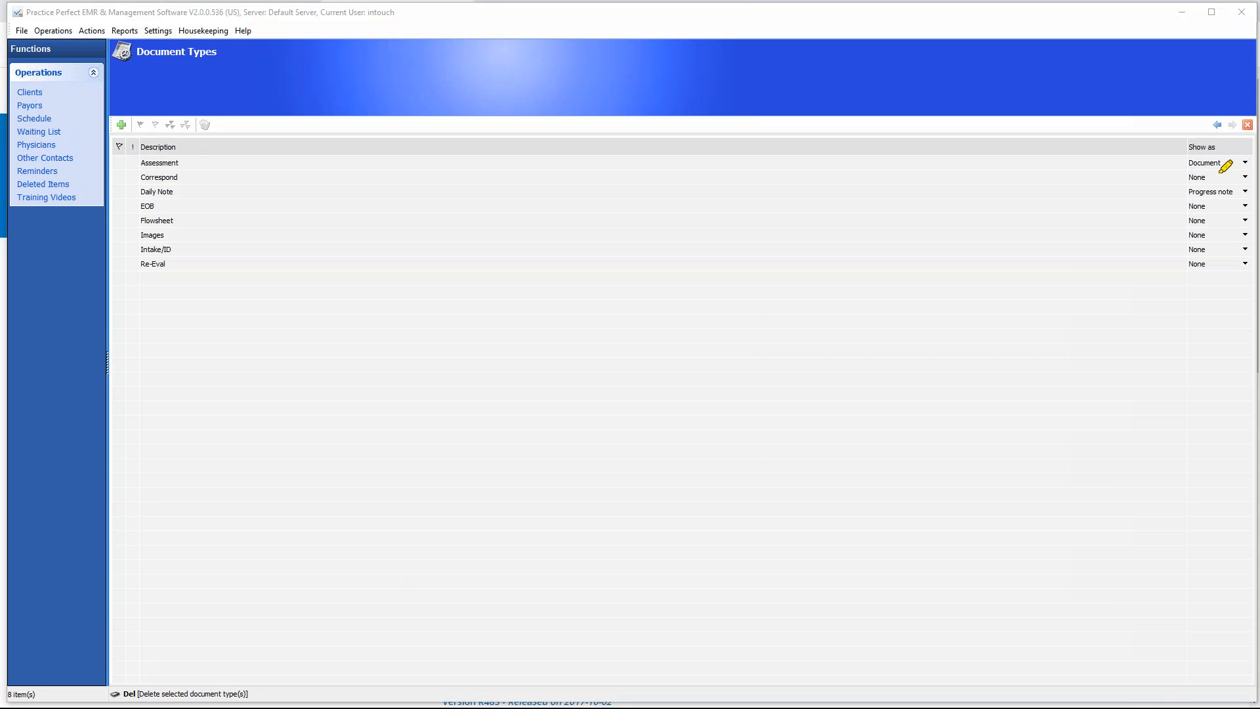
pyautogui.moveTo(189, 158)
pyautogui.mouseDown()
pyautogui.moveTo(128, 159)
pyautogui.moveTo(156, 178)
pyautogui.moveTo(190, 163)
pyautogui.mouseUp()
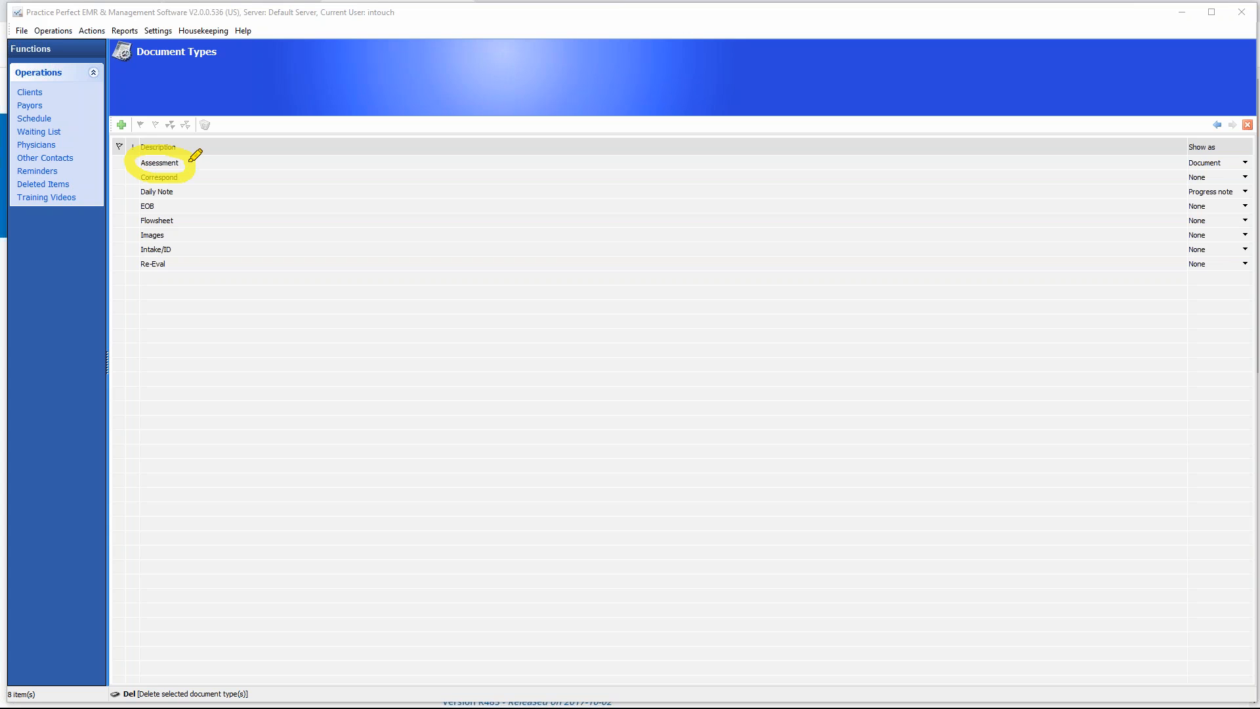
pyautogui.moveTo(190, 163)
pyautogui.mouseDown()
pyautogui.moveTo(291, 176)
pyautogui.moveTo(271, 192)
pyautogui.mouseUp()
pyautogui.moveTo(1242, 155)
pyautogui.mouseDown()
pyautogui.moveTo(1200, 148)
pyautogui.moveTo(1175, 172)
pyautogui.moveTo(1227, 176)
pyautogui.moveTo(1238, 161)
pyautogui.mouseUp()
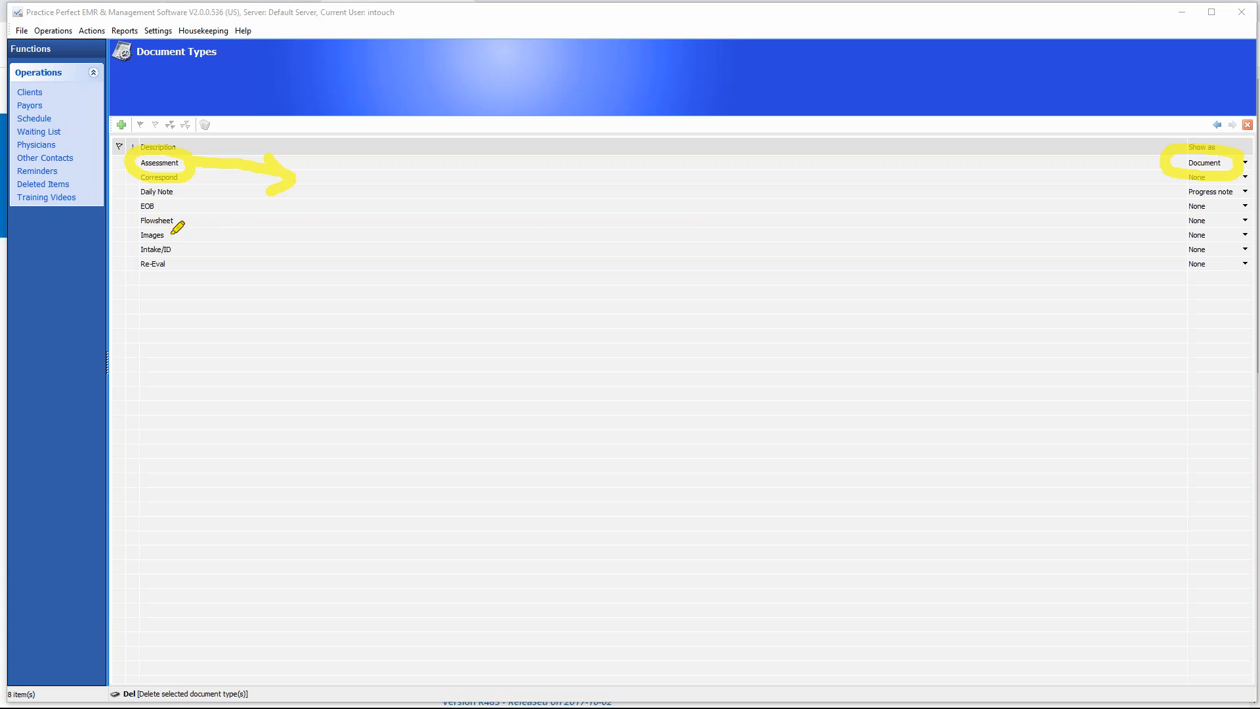
pyautogui.moveTo(189, 211)
pyautogui.mouseDown()
pyautogui.moveTo(135, 208)
pyautogui.moveTo(172, 231)
pyautogui.moveTo(191, 220)
pyautogui.mouseUp()
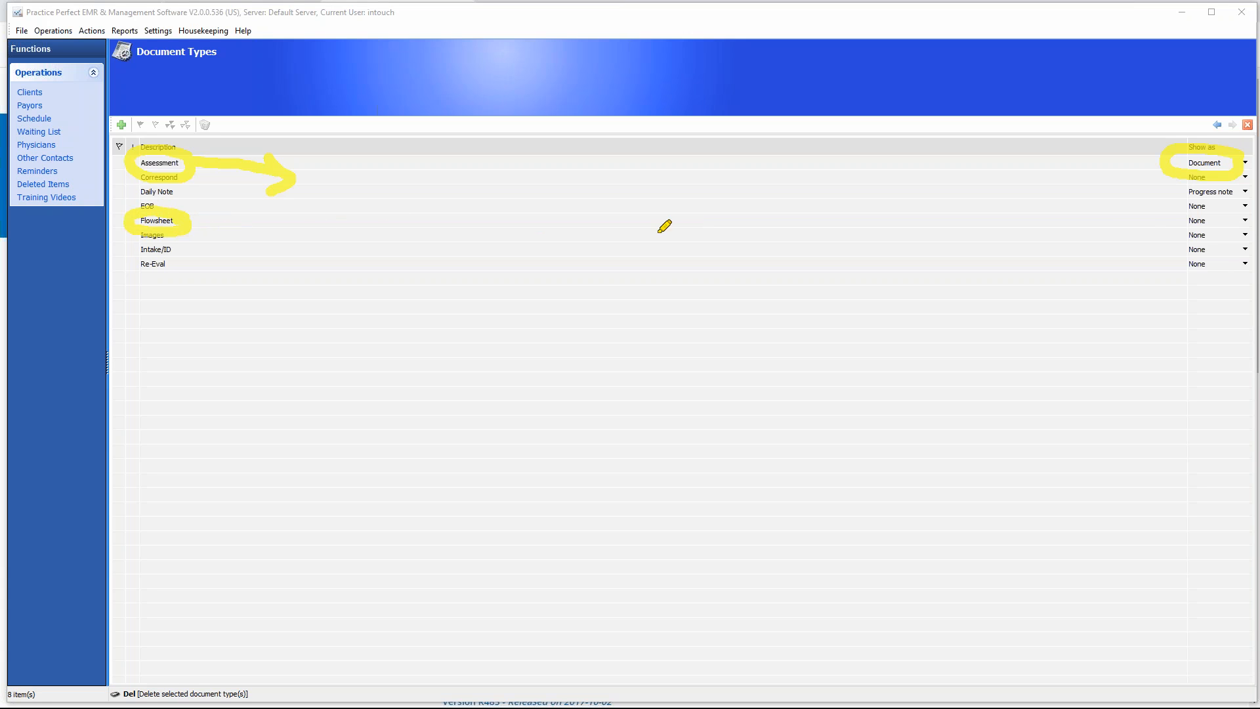
pyautogui.moveTo(1245, 226)
pyautogui.mouseDown()
pyautogui.moveTo(1206, 247)
pyautogui.moveTo(1204, 222)
pyautogui.mouseUp()
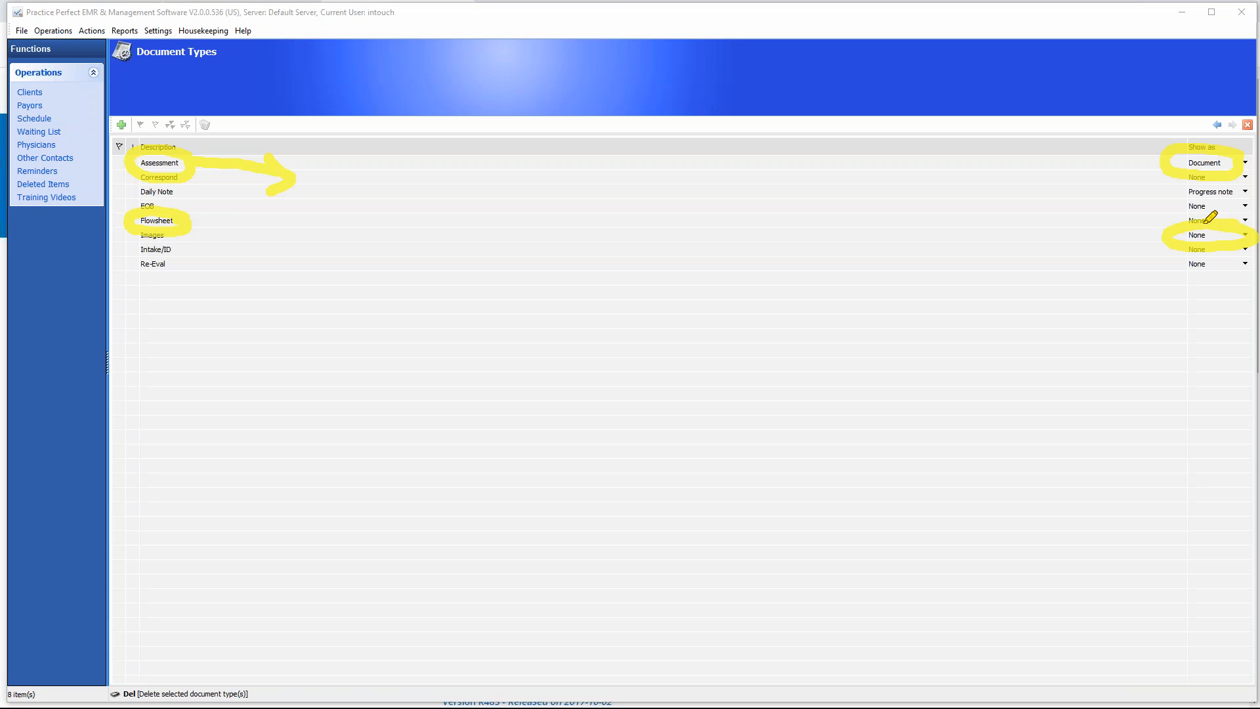
pyautogui.moveTo(172, 181)
pyautogui.mouseDown()
pyautogui.moveTo(135, 188)
pyautogui.moveTo(153, 184)
pyautogui.mouseUp()
pyautogui.moveTo(1250, 184)
pyautogui.mouseDown()
pyautogui.moveTo(1191, 178)
pyautogui.moveTo(1210, 205)
pyautogui.moveTo(1245, 196)
pyautogui.moveTo(1238, 187)
pyautogui.mouseUp()
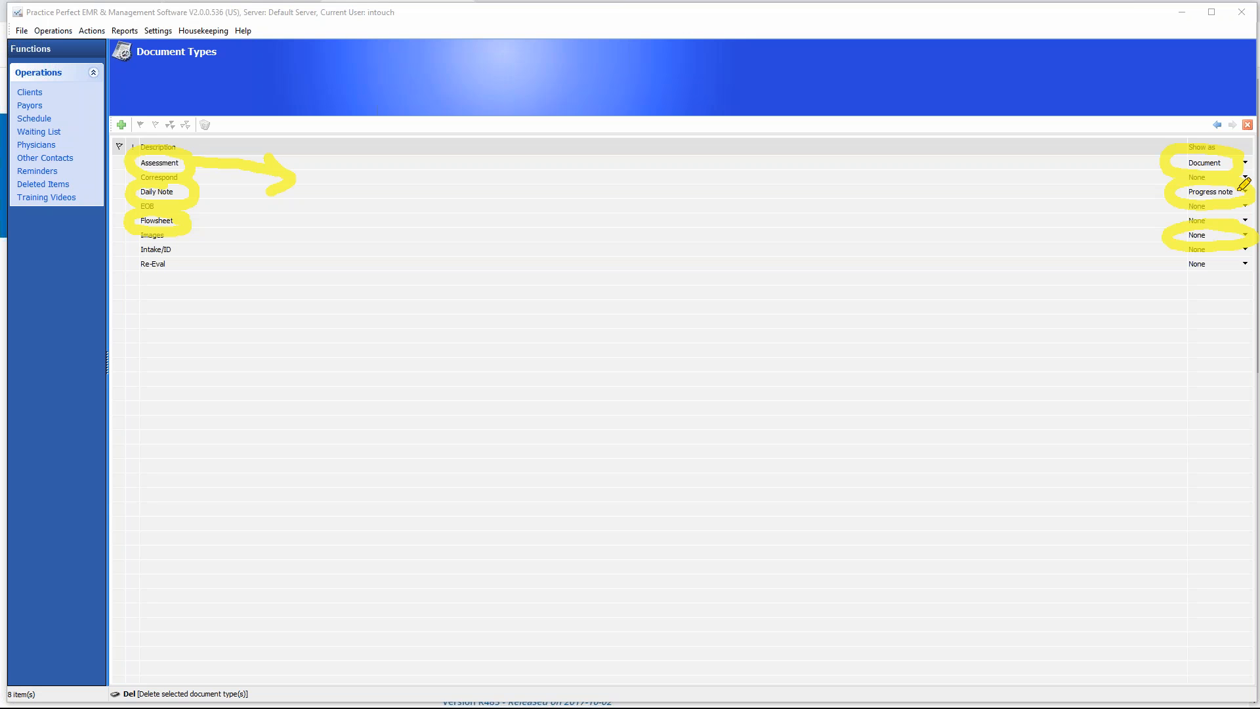
pyautogui.press('Escape')
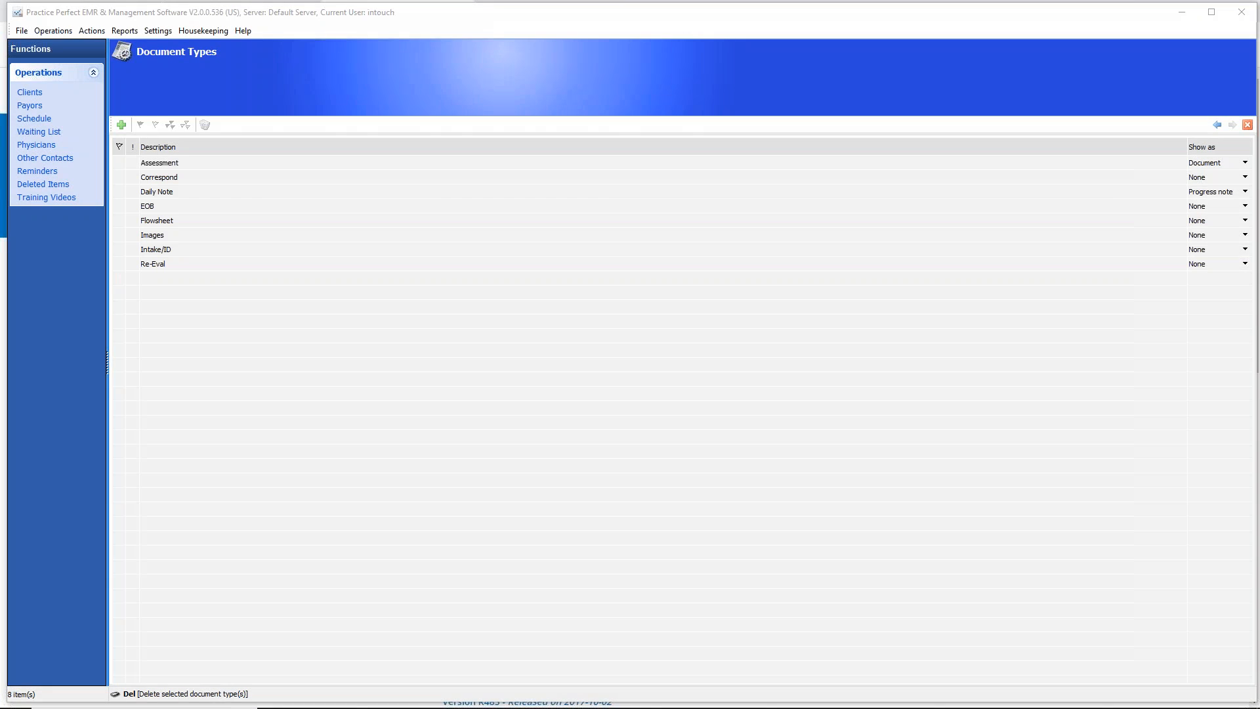
pyautogui.press('Escape')
# Open the client's documents from the schedule and look through the new document templates and the integrated forms update option.
pyautogui.click(34, 118)
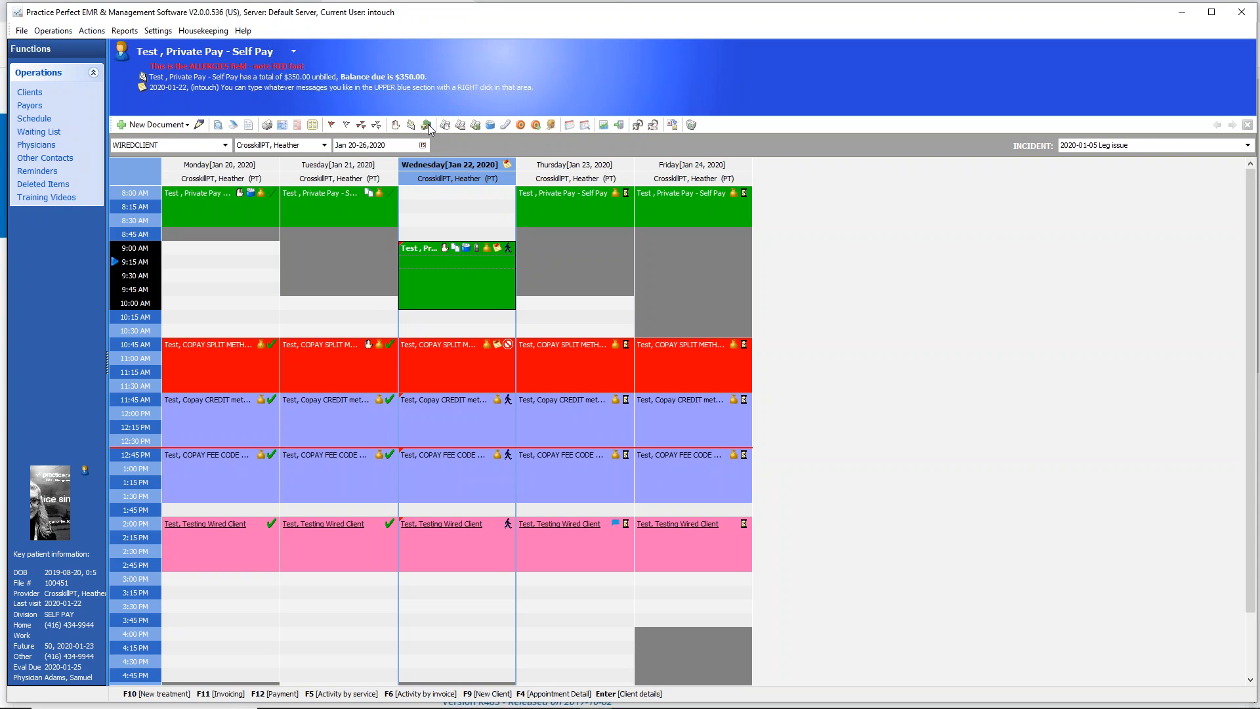
pyautogui.click(427, 125)
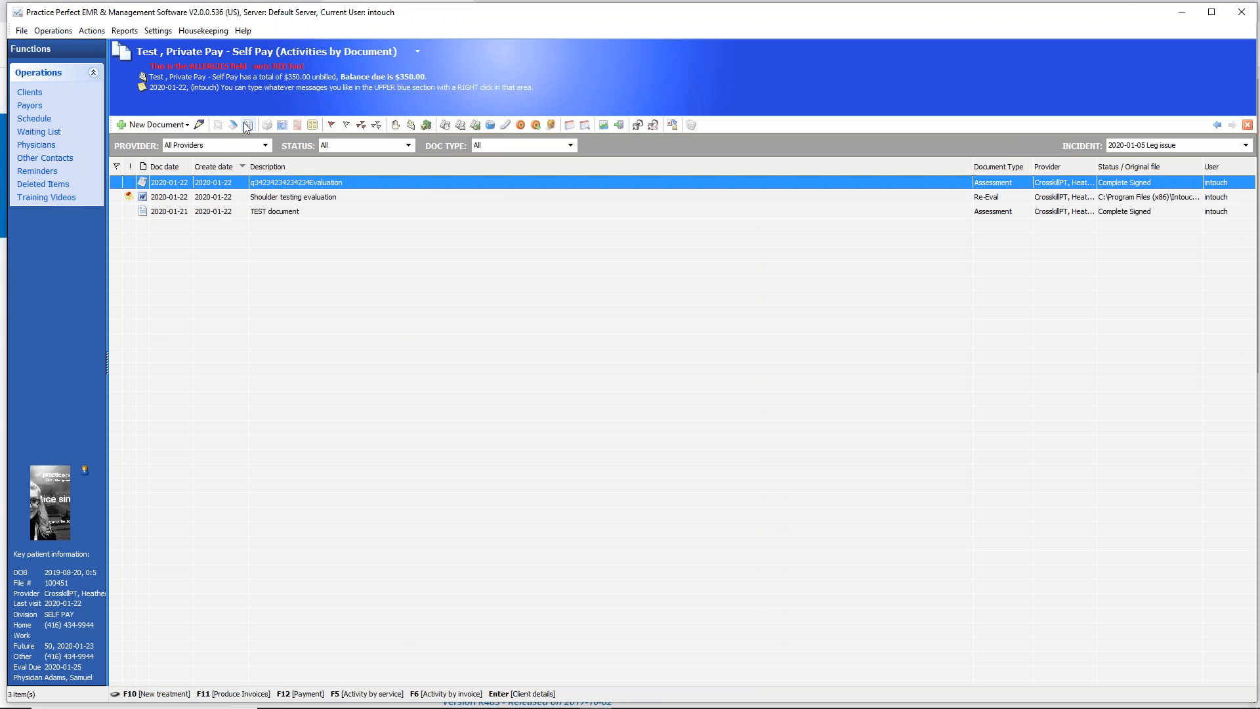
pyautogui.click(174, 124)
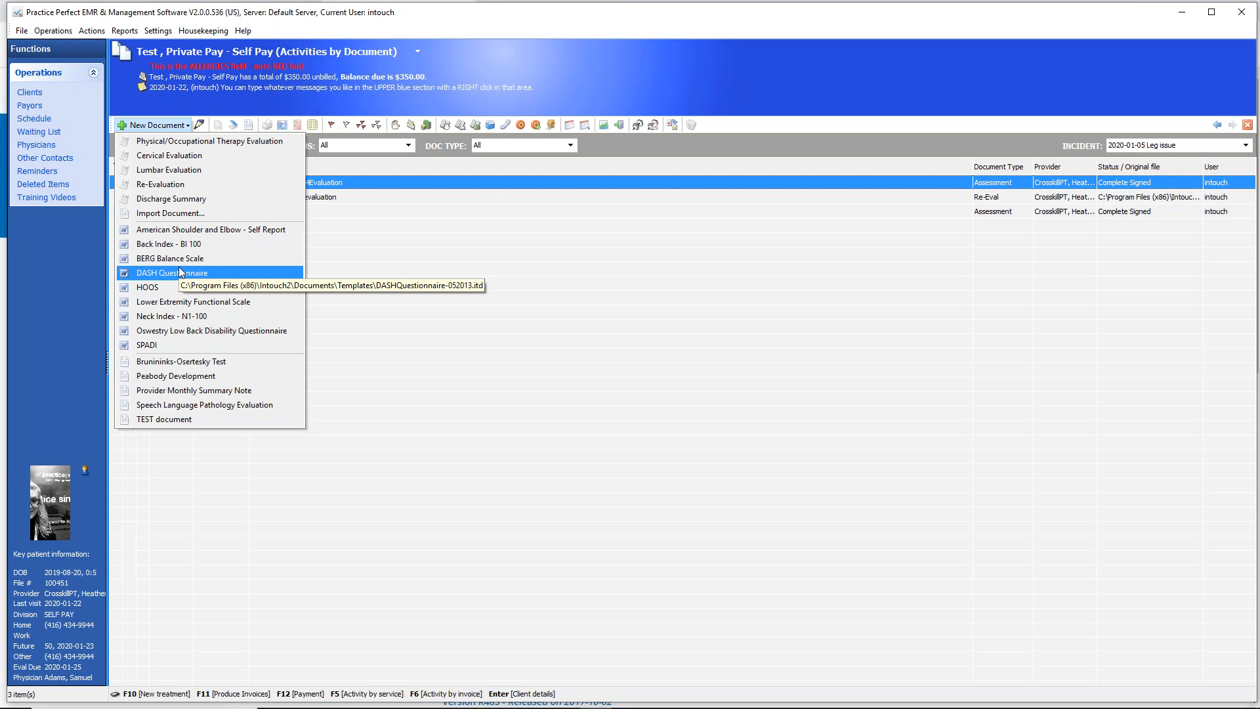
pyautogui.click(234, 93)
pyautogui.click(244, 30)
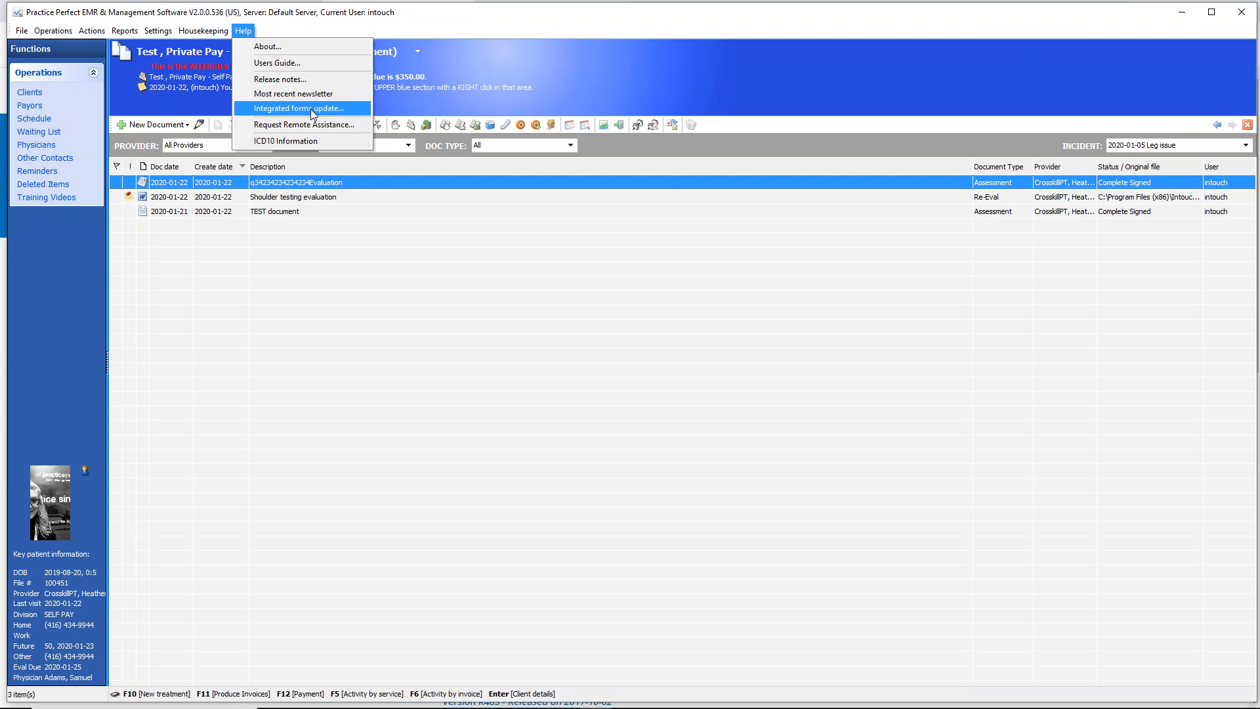
pyautogui.click(284, 311)
# Flag the Shoulder testing evaluation and open its attached Word document for viewing and editing.
pyautogui.click(177, 199)
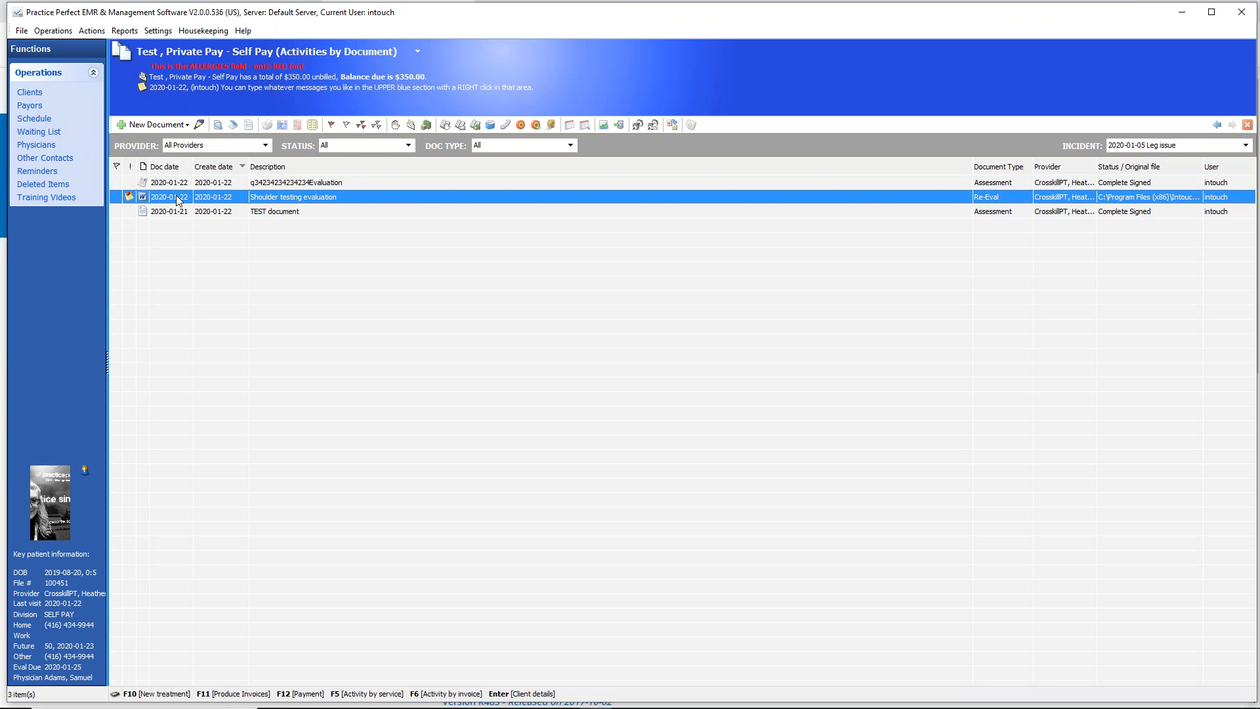
pyautogui.click(115, 196)
pyautogui.doubleClick(173, 196)
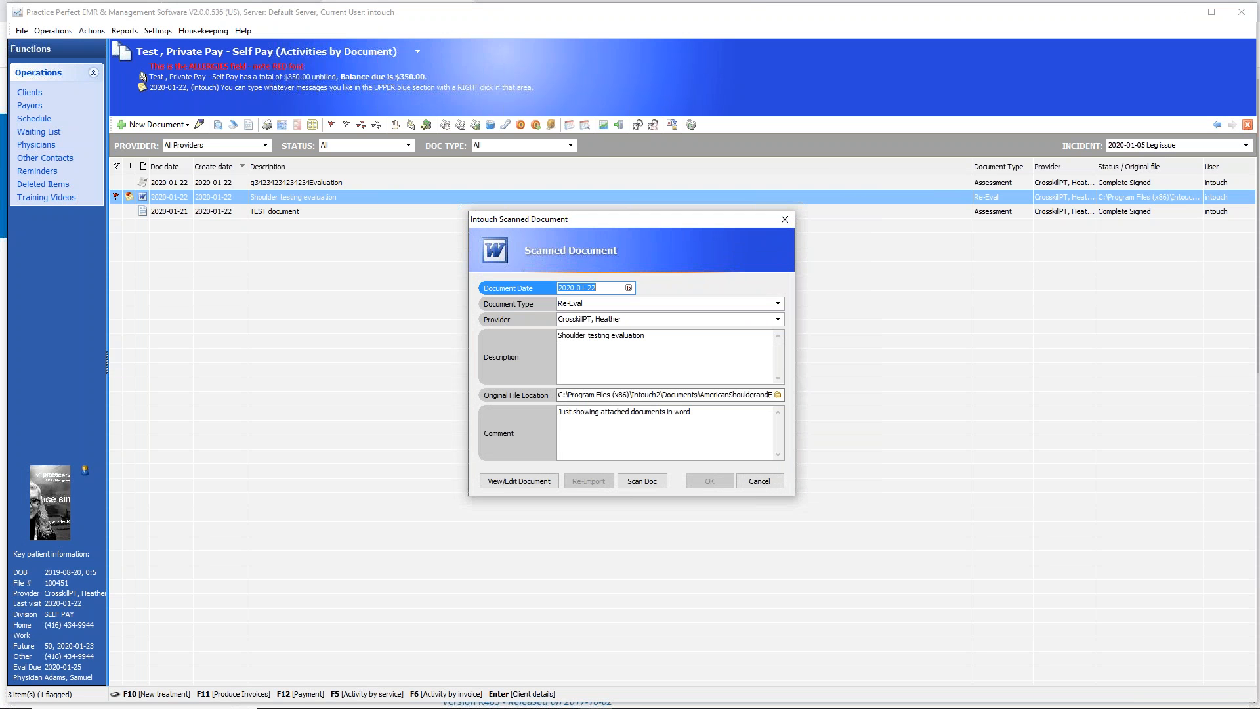
pyautogui.click(518, 481)
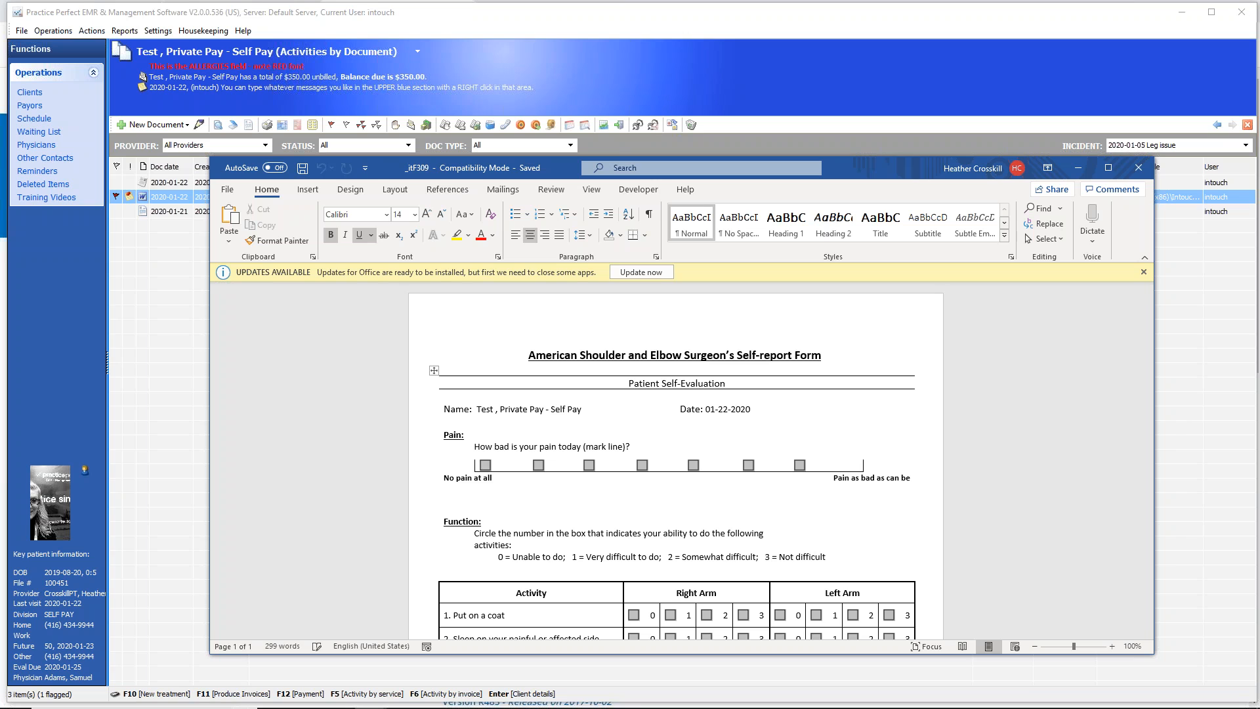
# Examine Word's editing tools and the Pain and Function sections of the American Shoulder and Elbow self-report form.
pyautogui.click(488, 466)
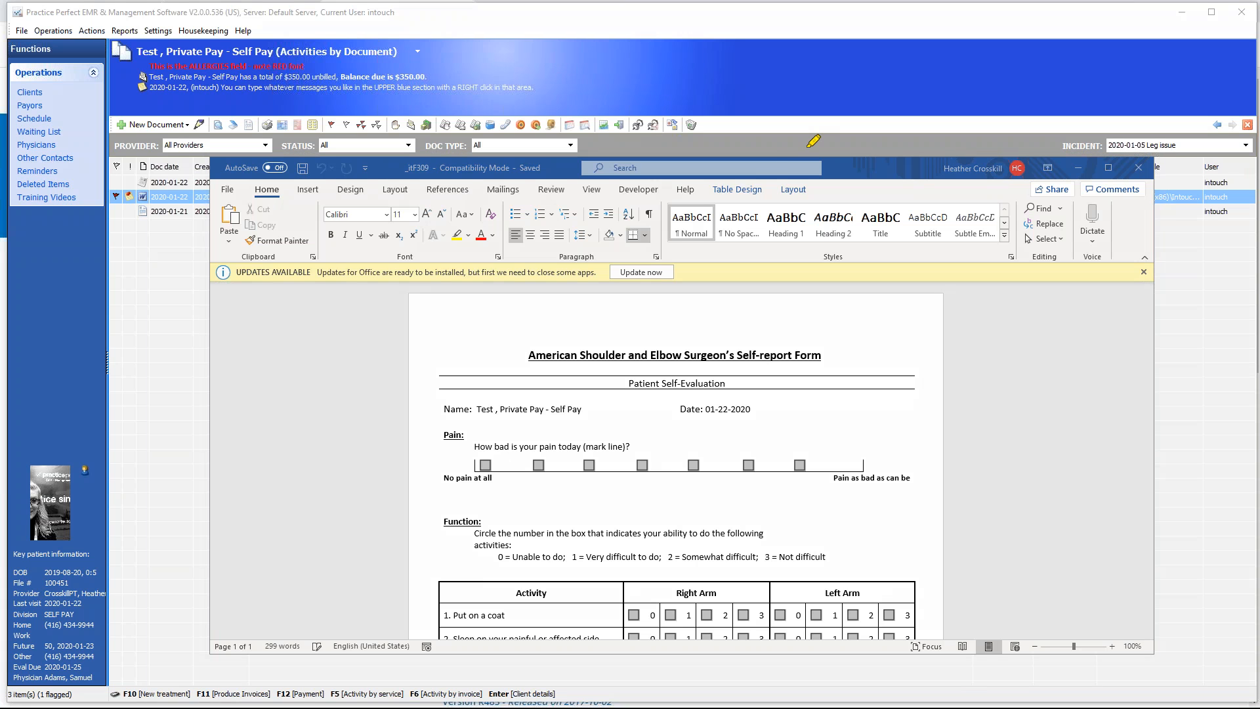
pyautogui.moveTo(777, 193)
pyautogui.mouseDown()
pyautogui.moveTo(382, 171)
pyautogui.moveTo(570, 308)
pyautogui.moveTo(1057, 236)
pyautogui.moveTo(728, 173)
pyautogui.mouseUp()
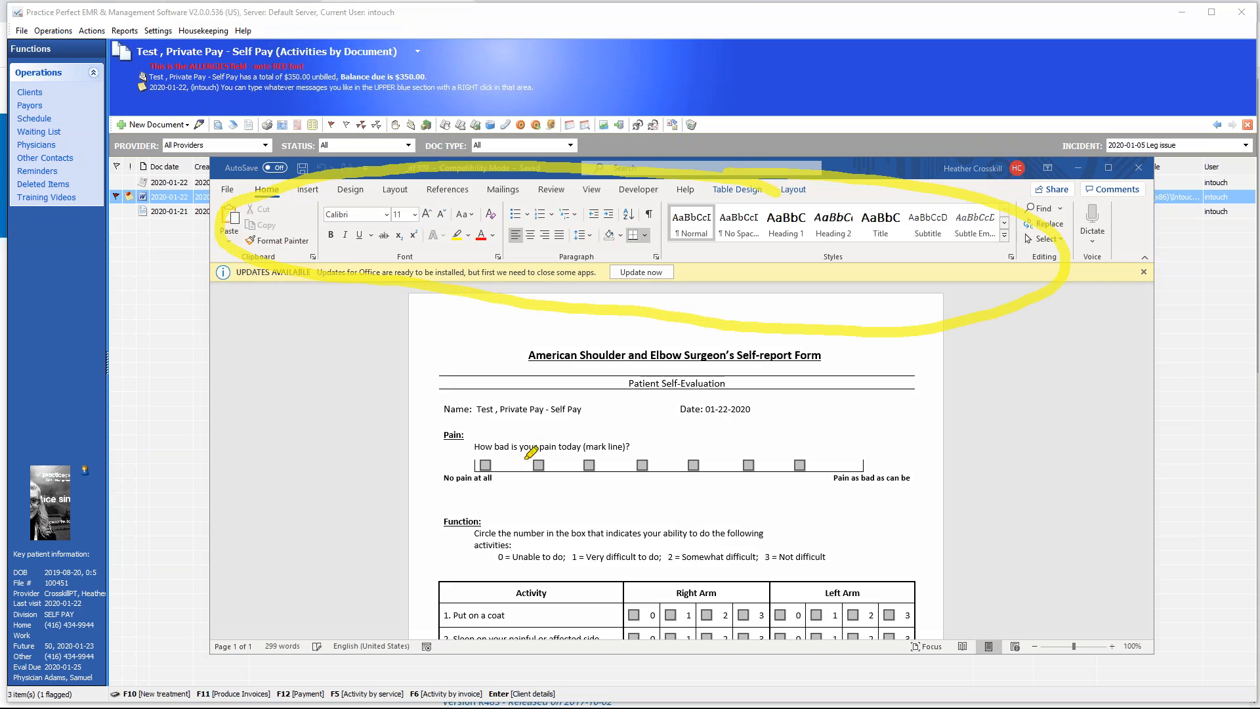
pyautogui.moveTo(531, 471); pyautogui.dragTo(559, 449)
pyautogui.moveTo(501, 520)
pyautogui.mouseDown()
pyautogui.moveTo(723, 546)
pyautogui.moveTo(535, 560)
pyautogui.moveTo(514, 511)
pyautogui.mouseUp()
pyautogui.moveTo(802, 506)
pyautogui.mouseDown()
pyautogui.moveTo(887, 525)
pyautogui.moveTo(994, 513)
pyautogui.mouseUp()
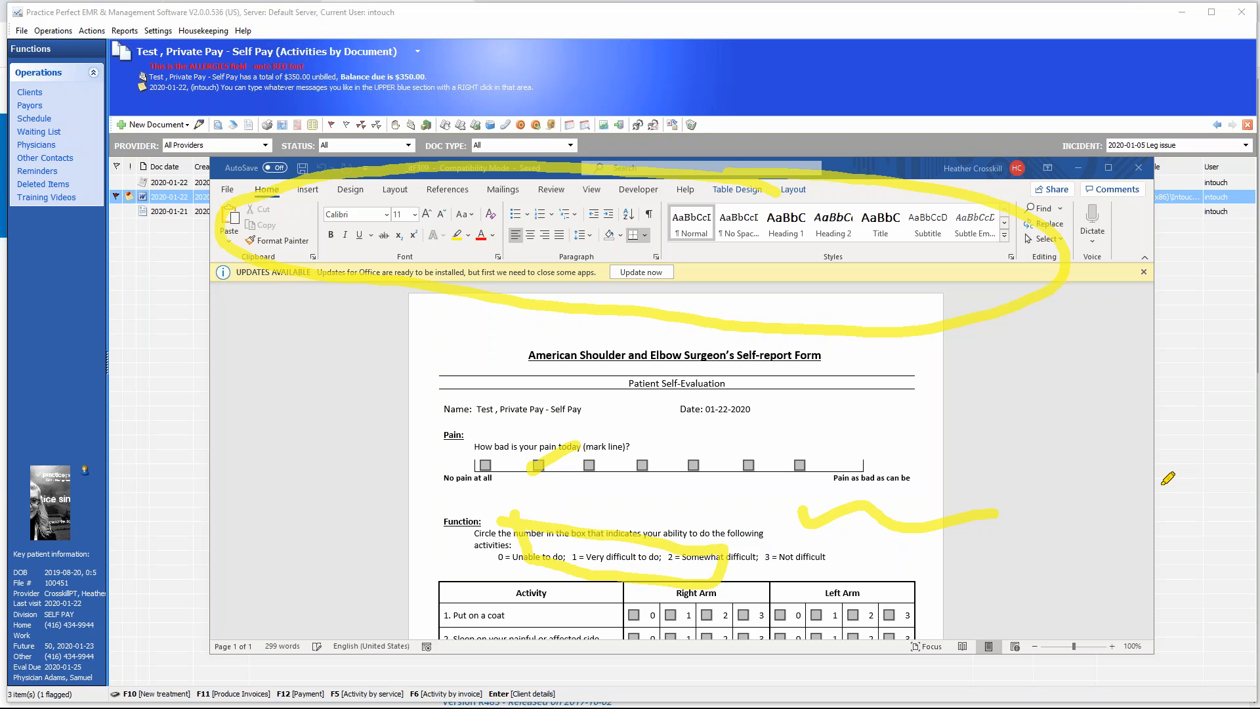
pyautogui.press('Escape')
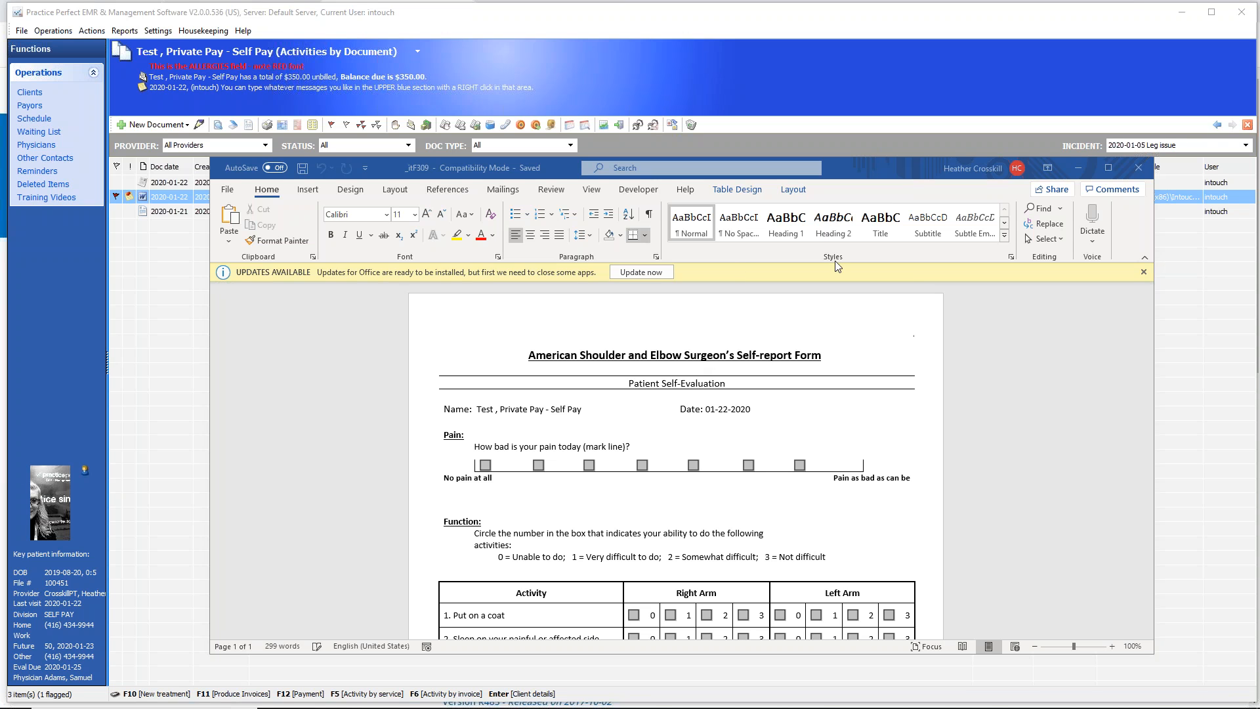
# Set the default value of the first pain scale check box, at "No pain at all", to Checked.
pyautogui.doubleClick(748, 465)
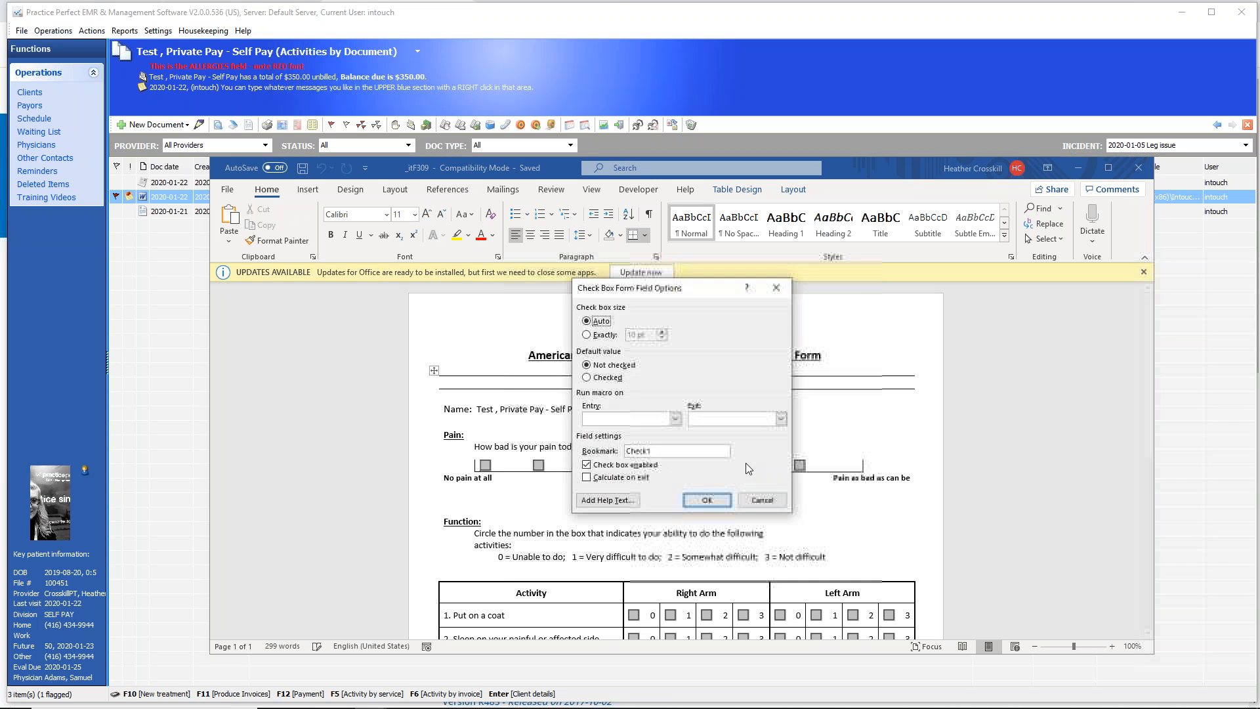
pyautogui.click(586, 377)
pyautogui.click(707, 499)
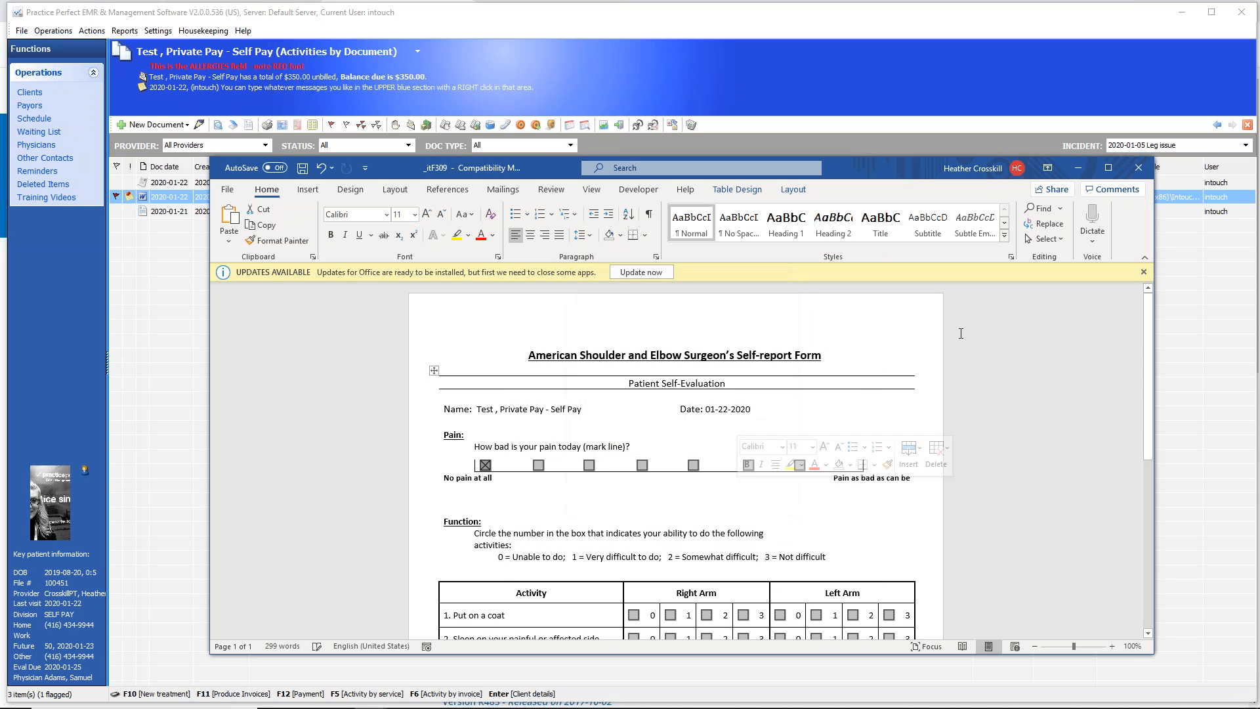
# Close the Word form with its changes saved and re-import it into the client's Shoulder testing evaluation record.
pyautogui.click(1138, 169)
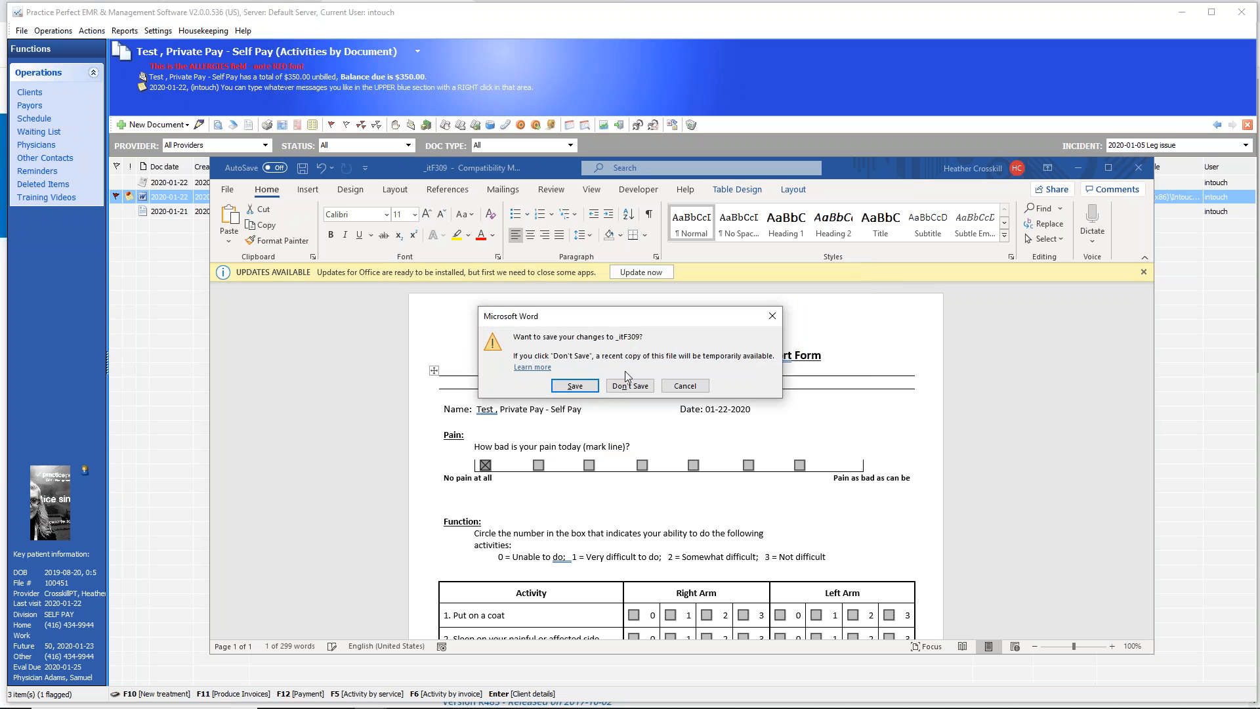
pyautogui.click(574, 387)
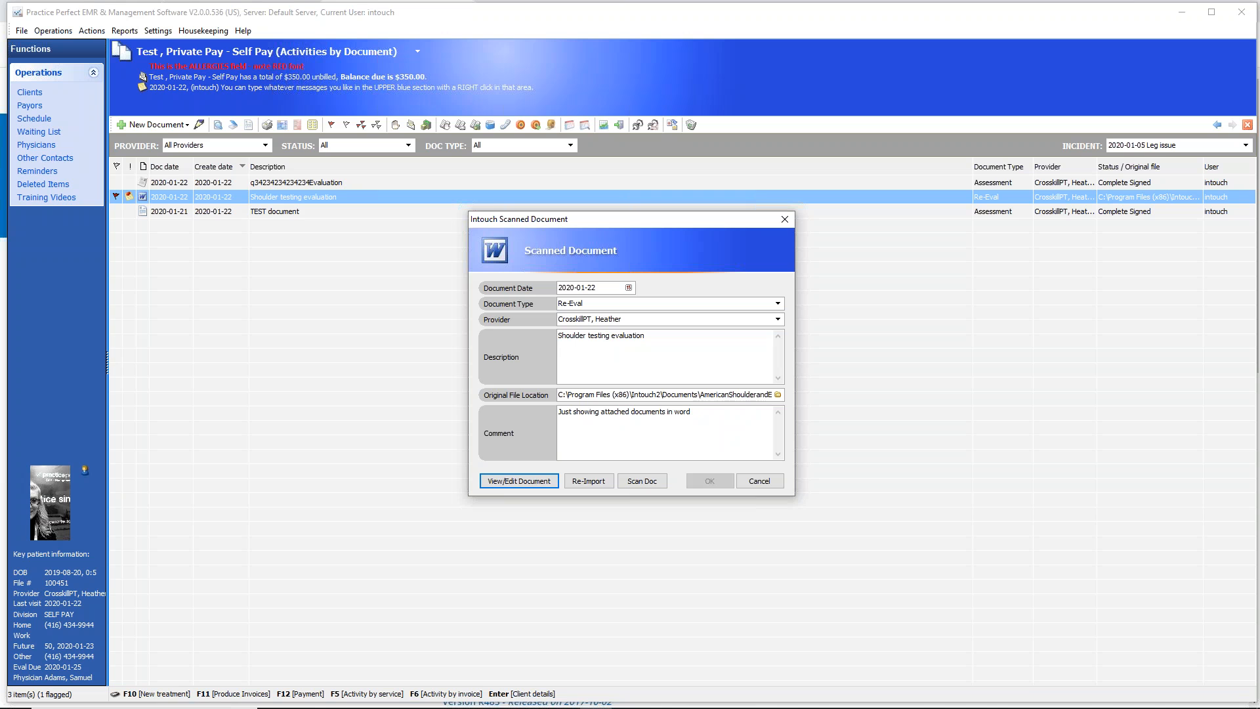
pyautogui.click(590, 482)
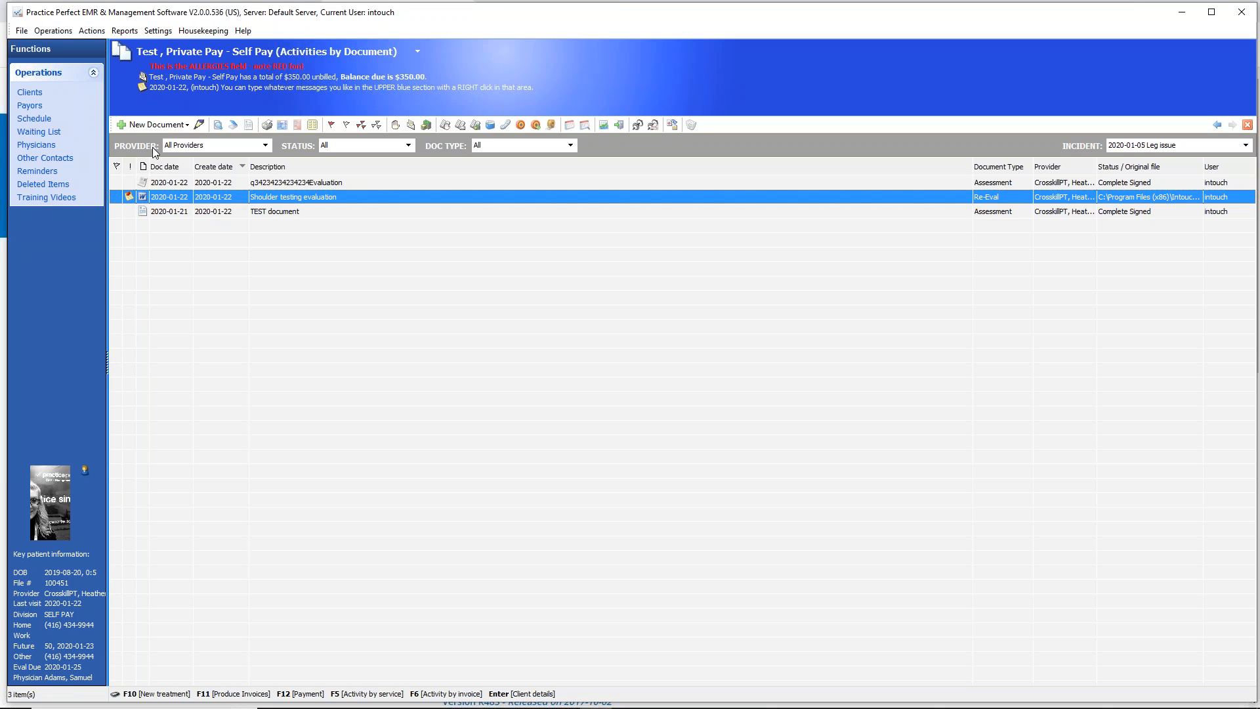
# Review the available new document templates and open the Fields list for customized documents.
pyautogui.click(179, 123)
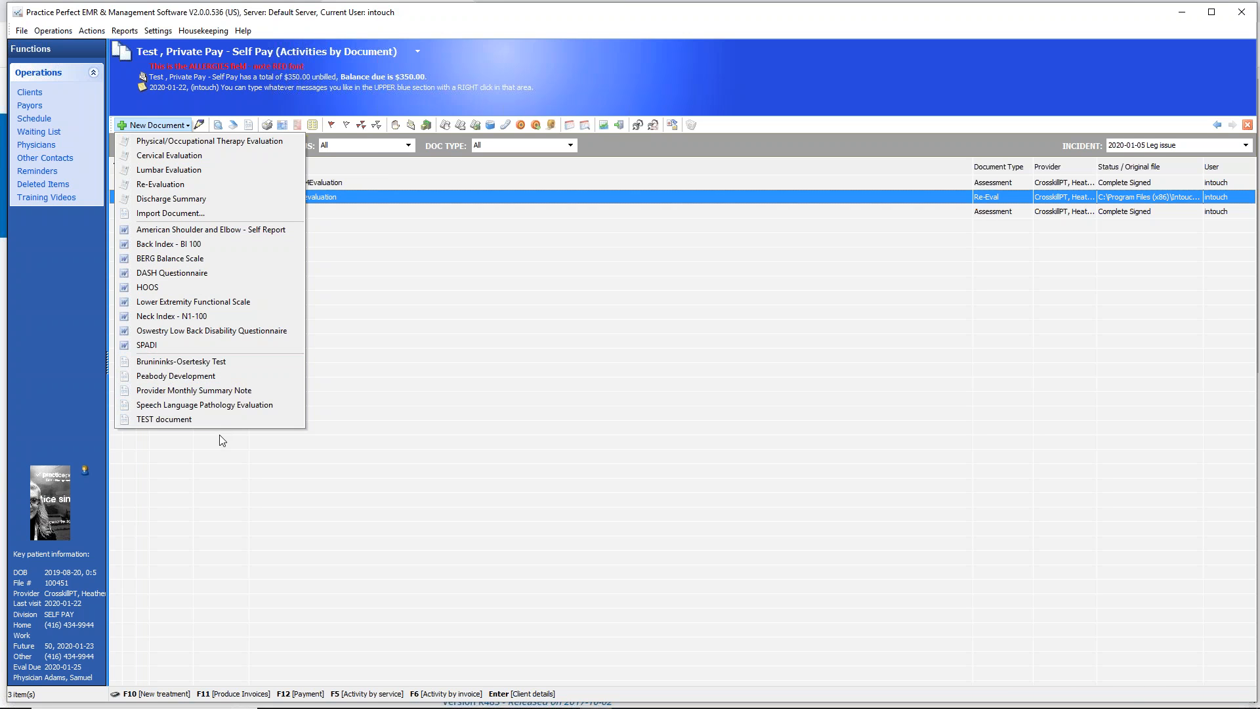
pyautogui.click(399, 333)
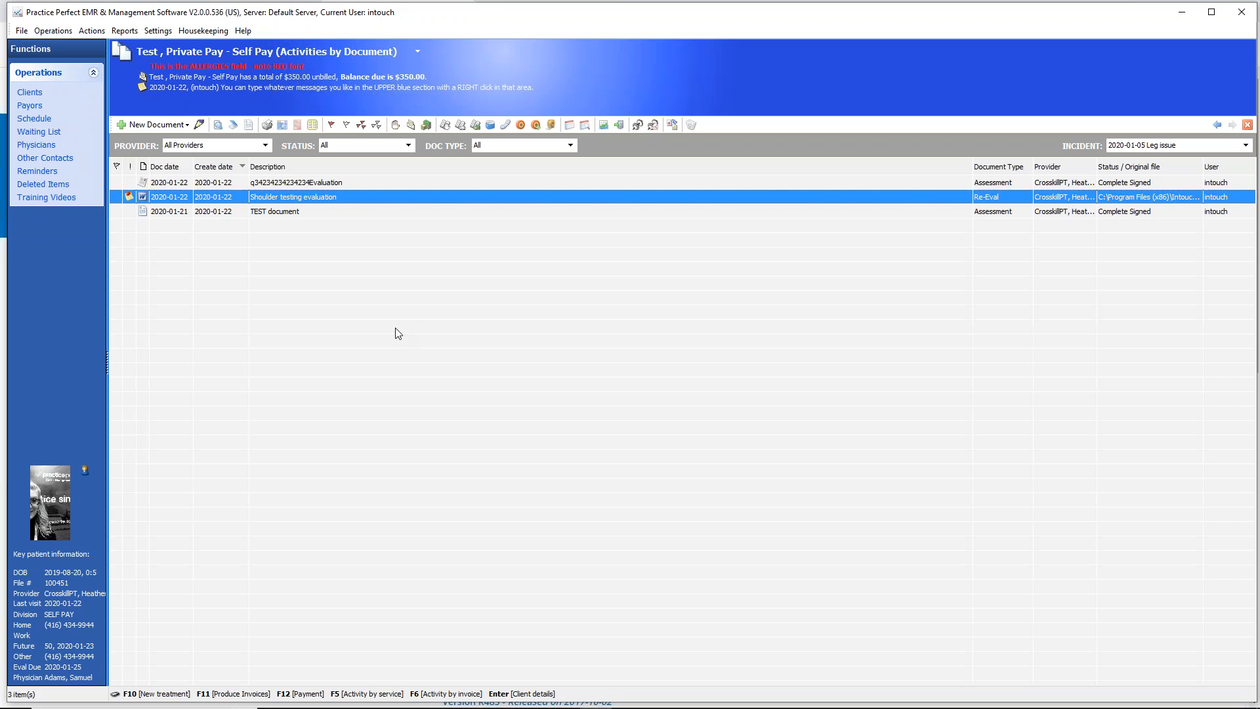
pyautogui.click(215, 30)
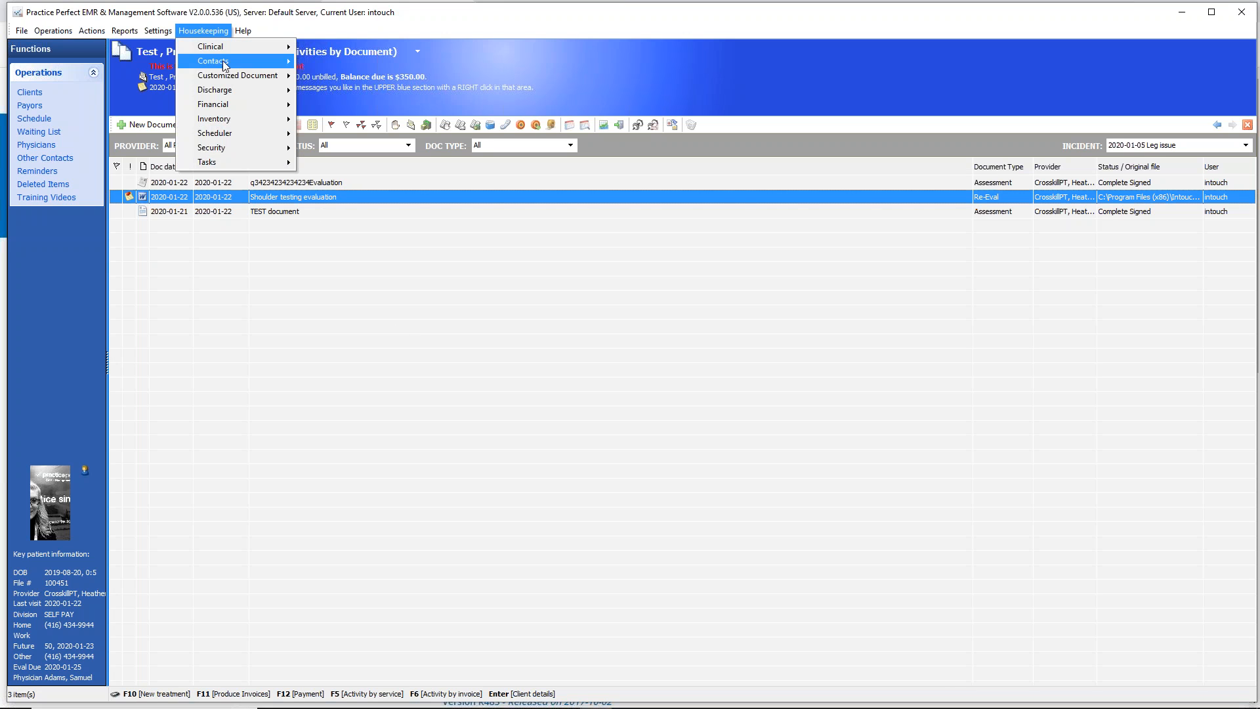
pyautogui.moveTo(224, 77)
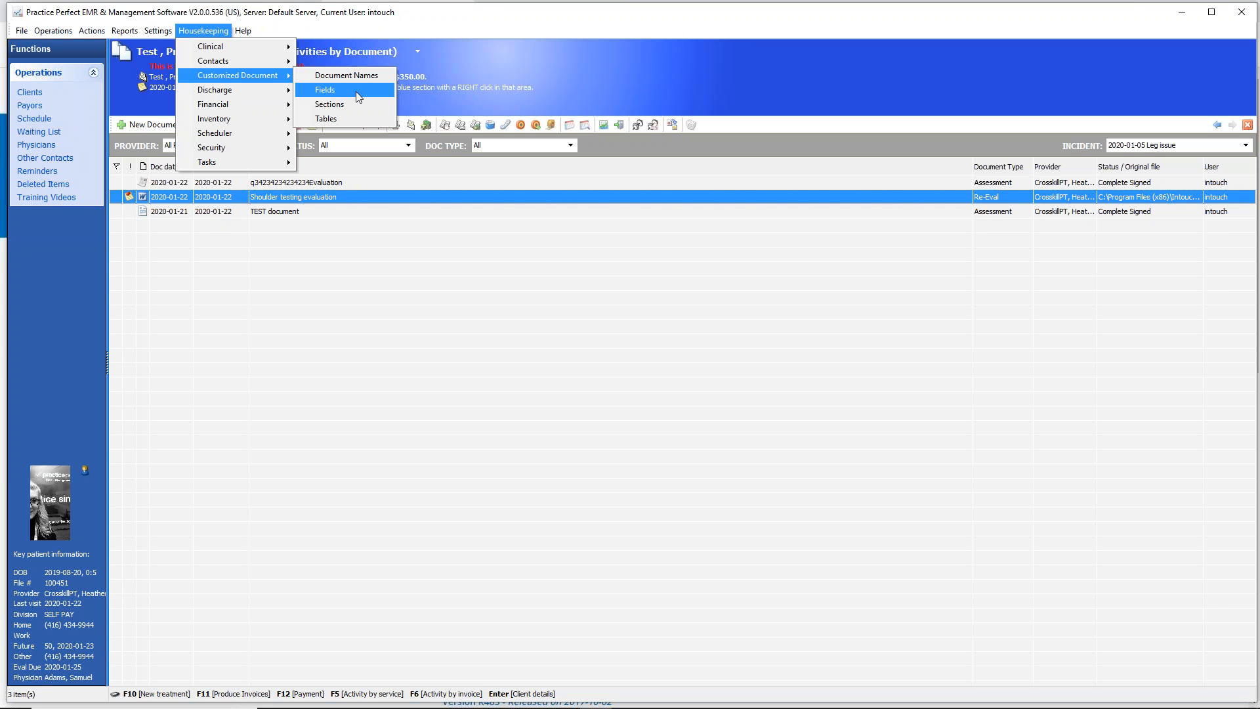
pyautogui.click(356, 92)
# Examine the type and dropdown text settings of the Address and Proc. Code fields, and return to the client's documents.
pyautogui.click(214, 210)
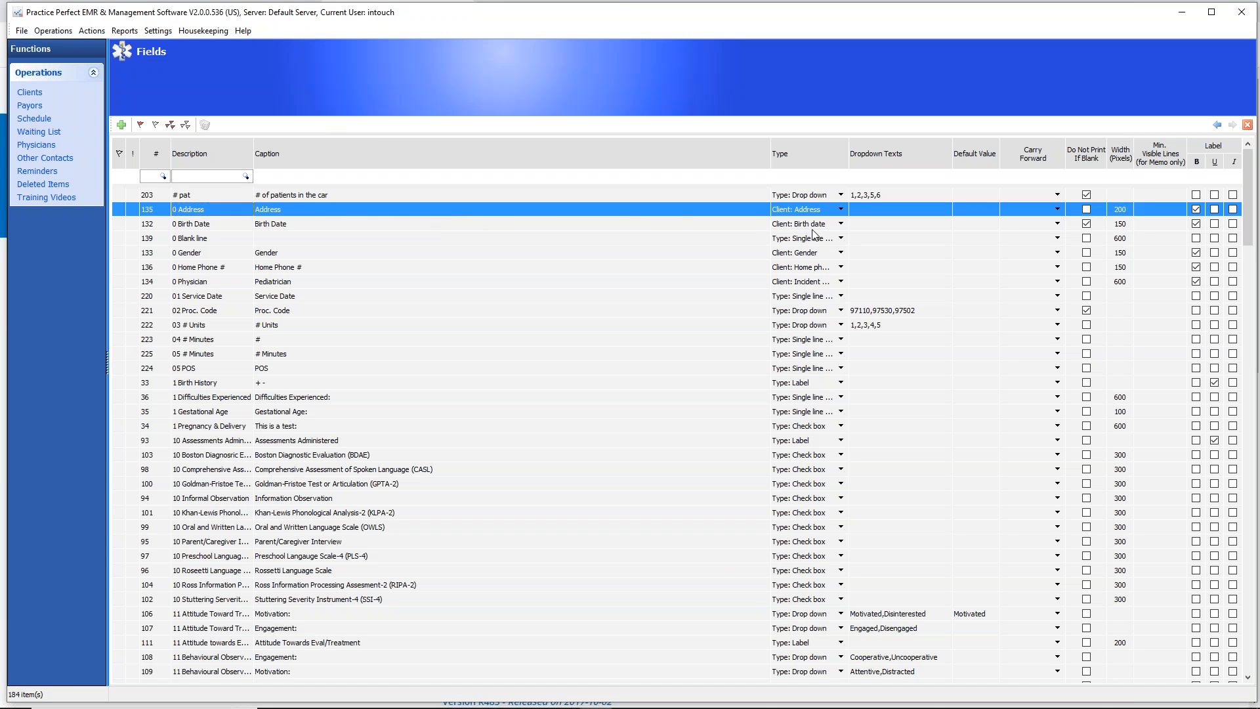
pyautogui.click(841, 209)
pyautogui.click(842, 210)
pyautogui.click(841, 209)
pyautogui.click(842, 209)
pyautogui.click(875, 212)
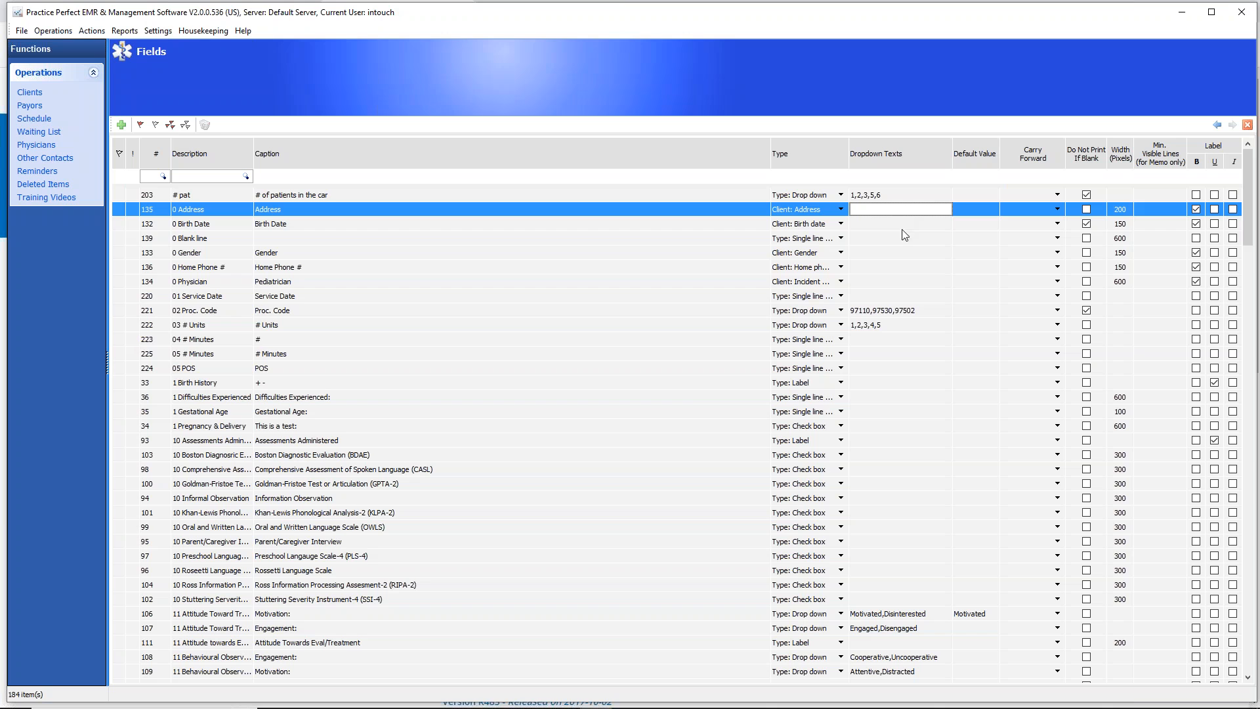
pyautogui.click(880, 310)
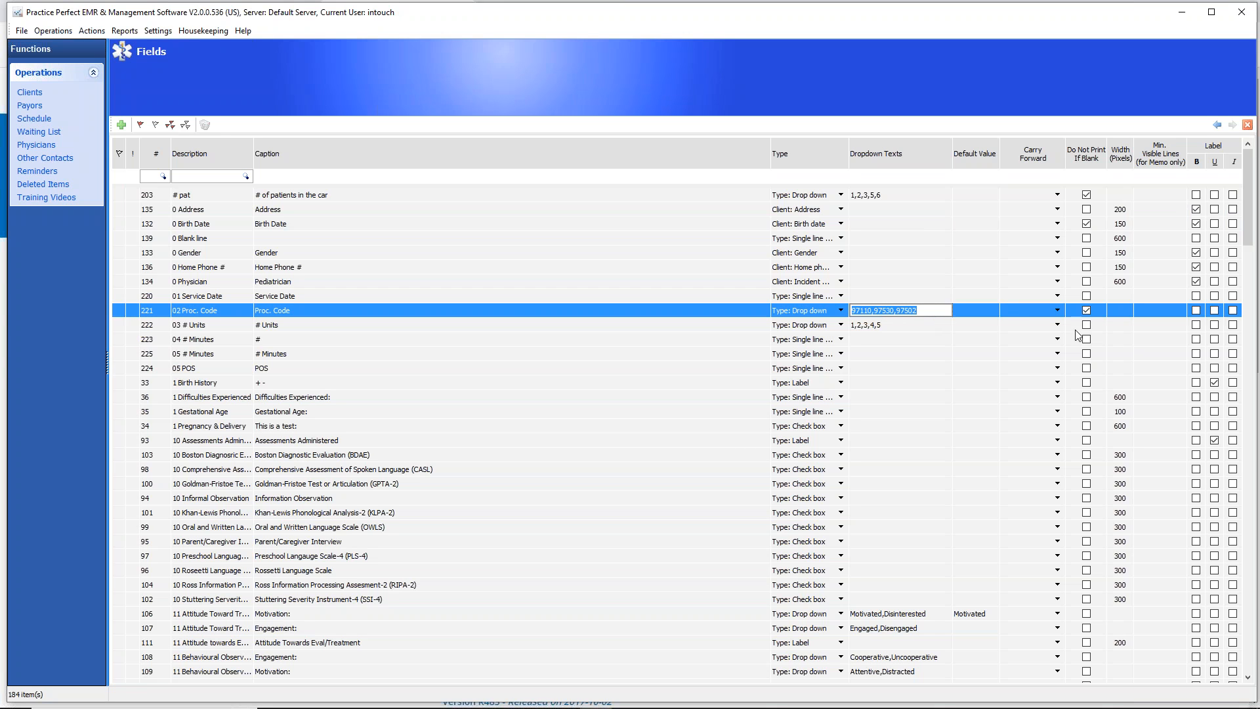
pyautogui.click(1215, 127)
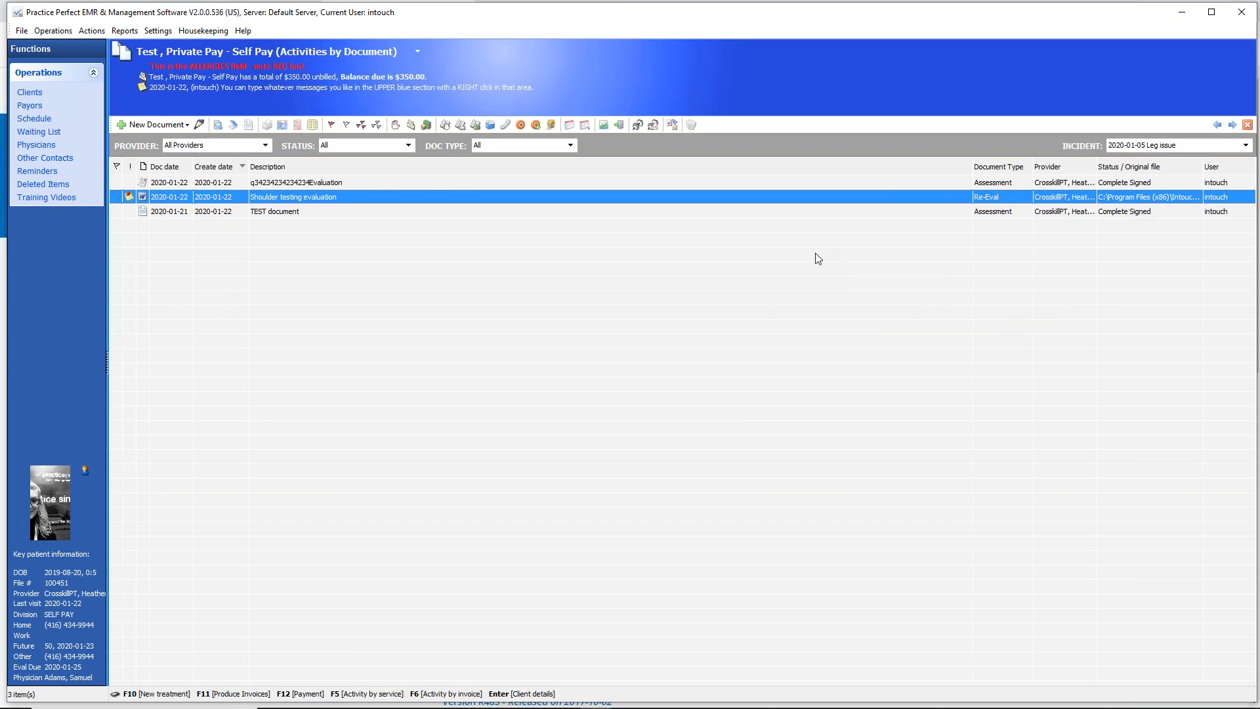
# Look over the housekeeping options for customized documents: document names, fields, sections and tables.
pyautogui.click(194, 30)
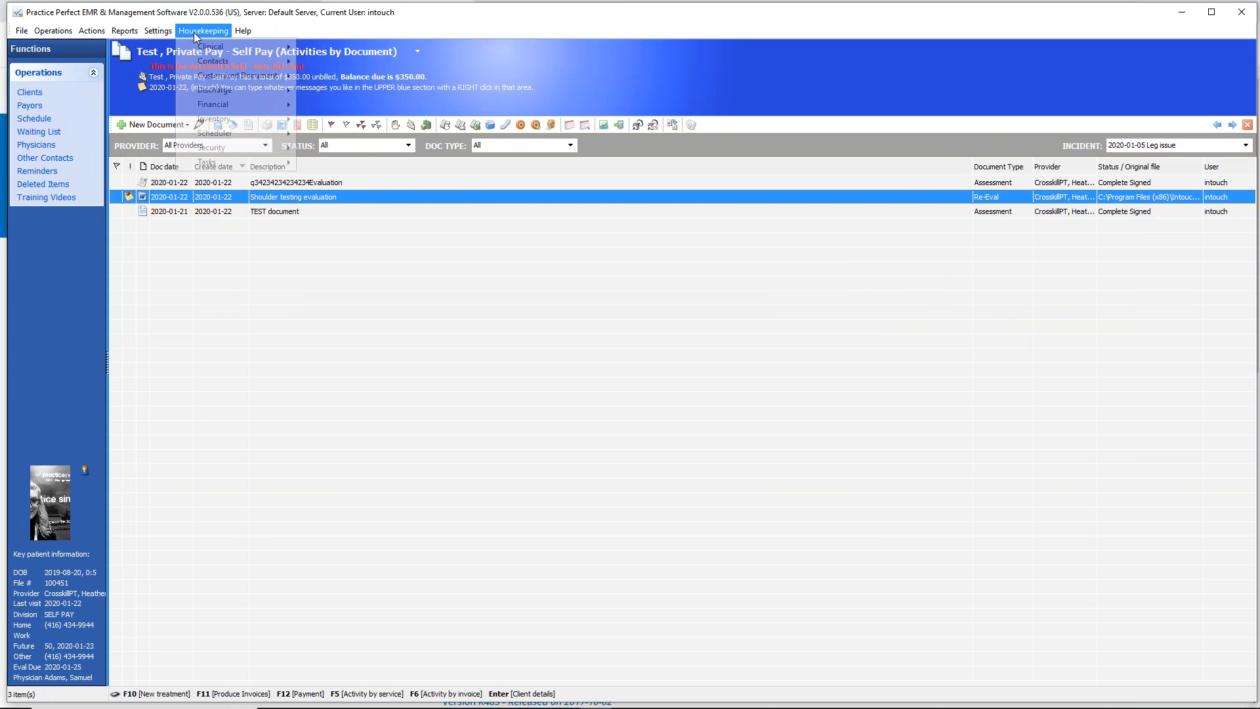
pyautogui.moveTo(226, 74)
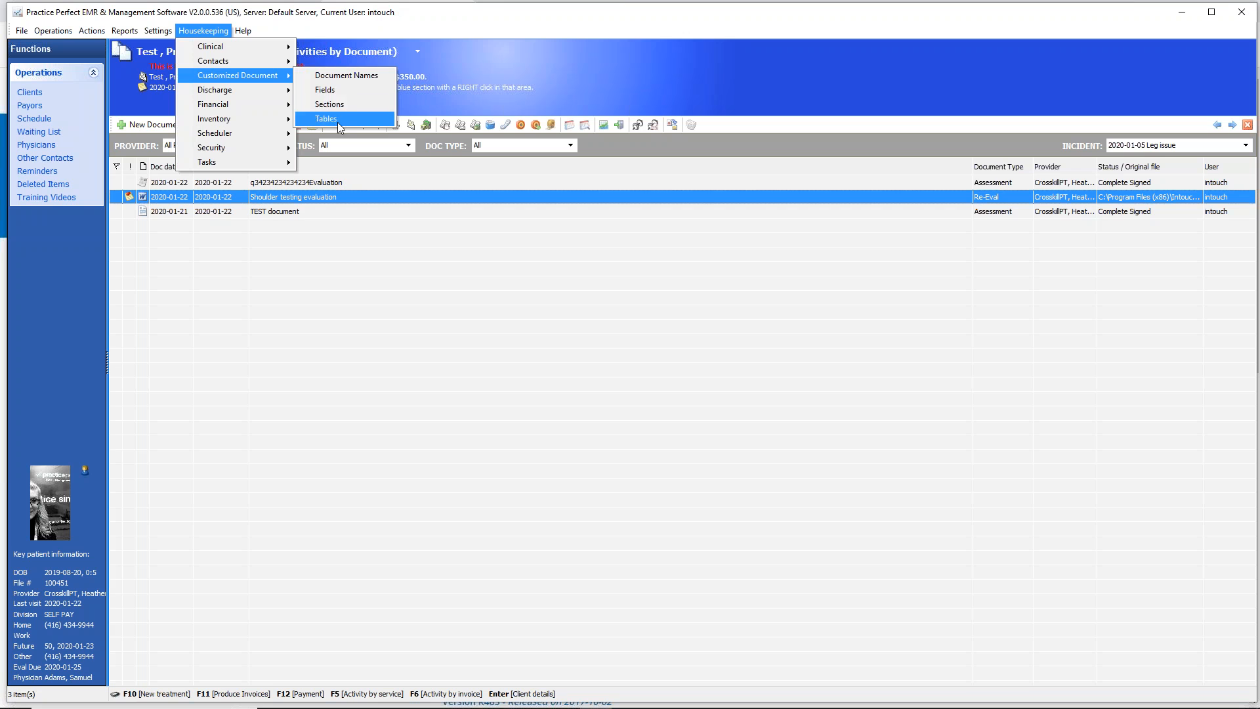
pyautogui.click(270, 262)
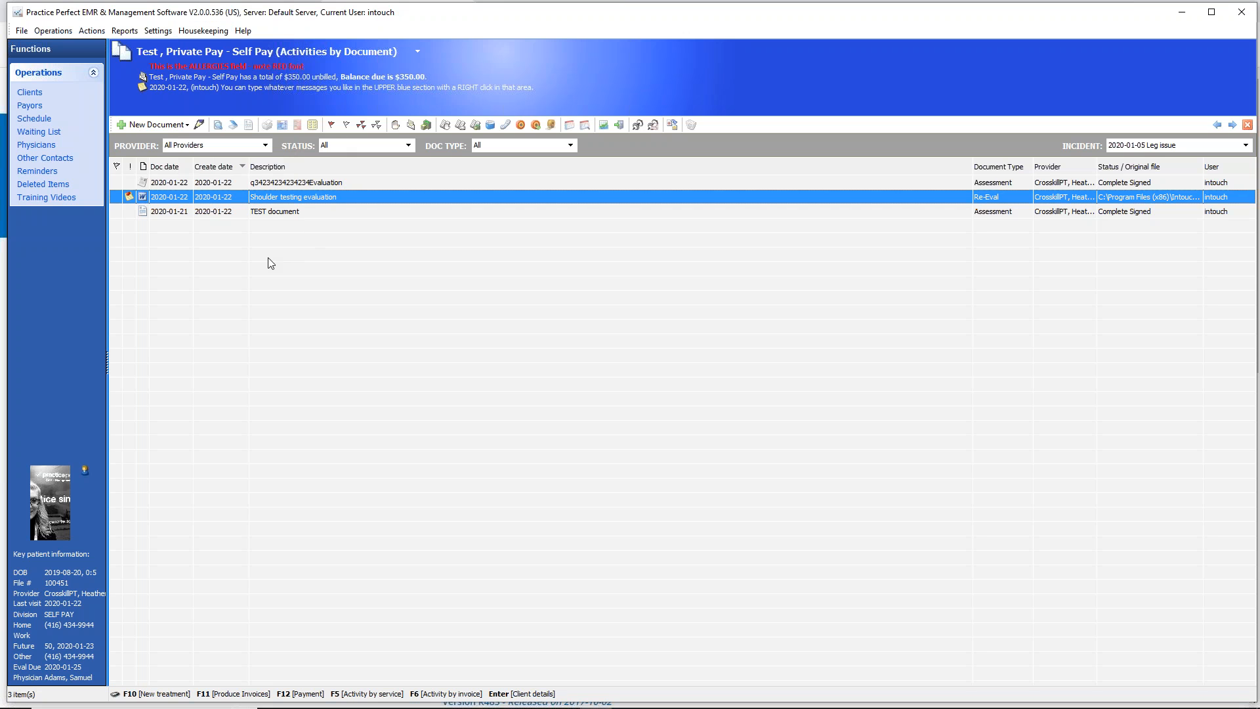
# Create a TEST document for the client's Leg issue incident and return to the document list.
pyautogui.click(178, 124)
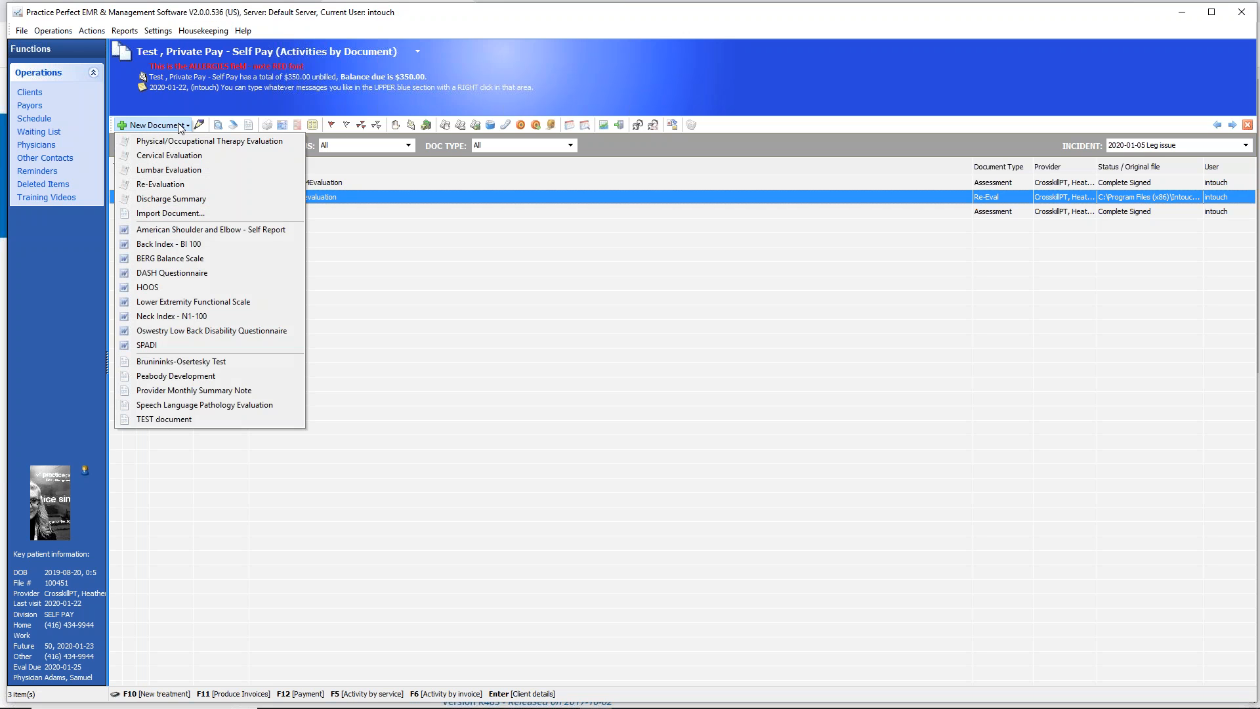
pyautogui.click(176, 419)
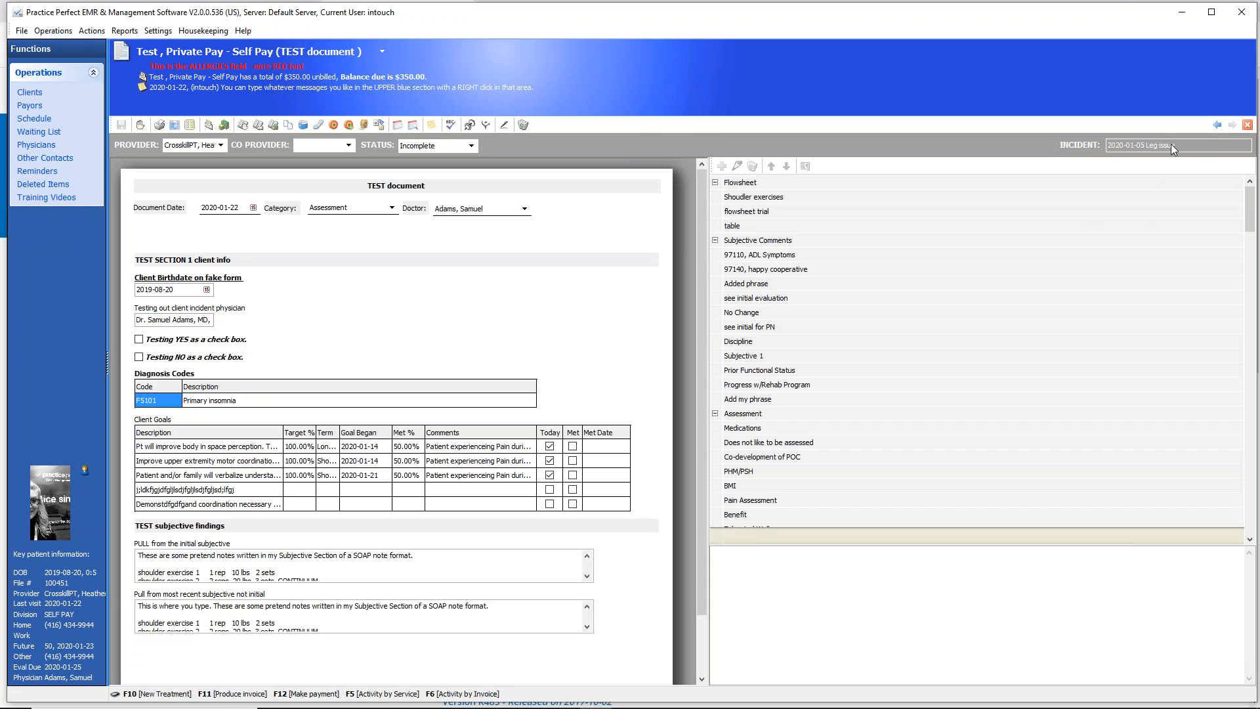
pyautogui.click(1217, 125)
# Create another TEST document for the client's Leg issue incident and keep it open for editing.
pyautogui.click(187, 126)
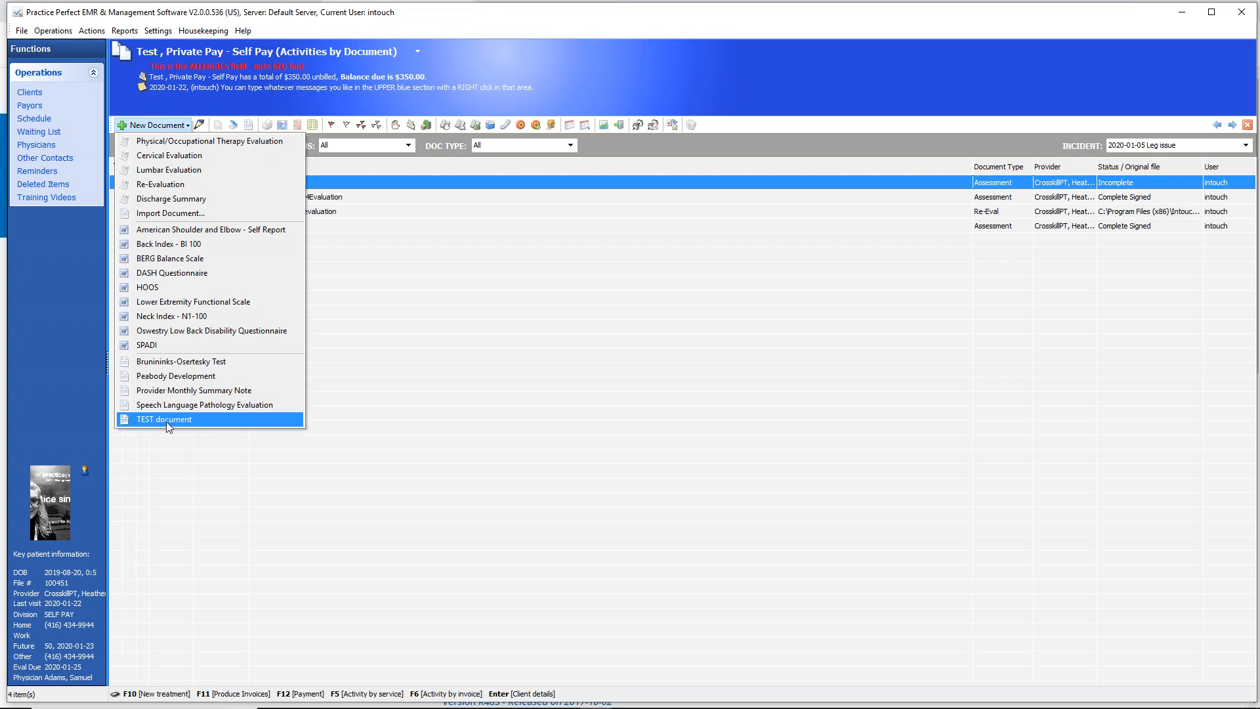
pyautogui.click(166, 421)
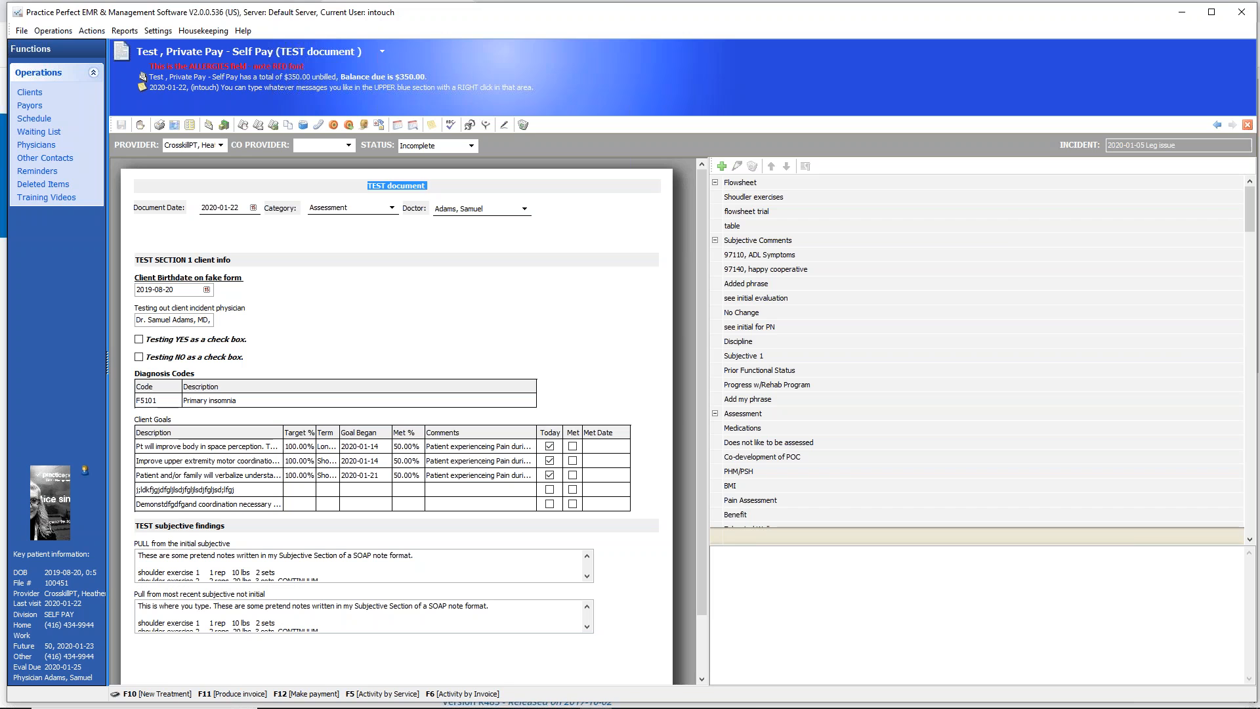
pyautogui.moveTo(542, 108)
pyautogui.mouseDown()
pyautogui.moveTo(162, 95)
pyautogui.moveTo(103, 130)
pyautogui.moveTo(478, 152)
pyautogui.moveTo(558, 101)
pyautogui.mouseUp()
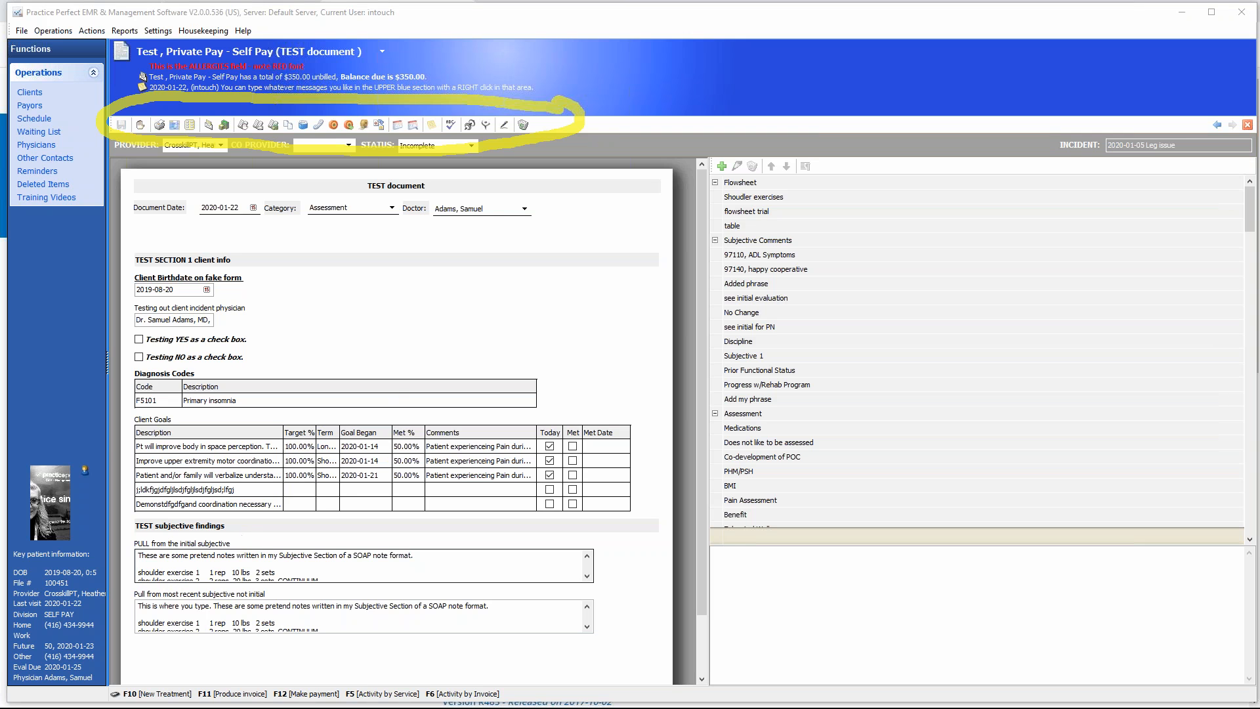
# Insert the canned Discipline phrase over selected text in the "PULL from the initial subjective" field.
pyautogui.moveTo(146, 555); pyautogui.dragTo(480, 602)
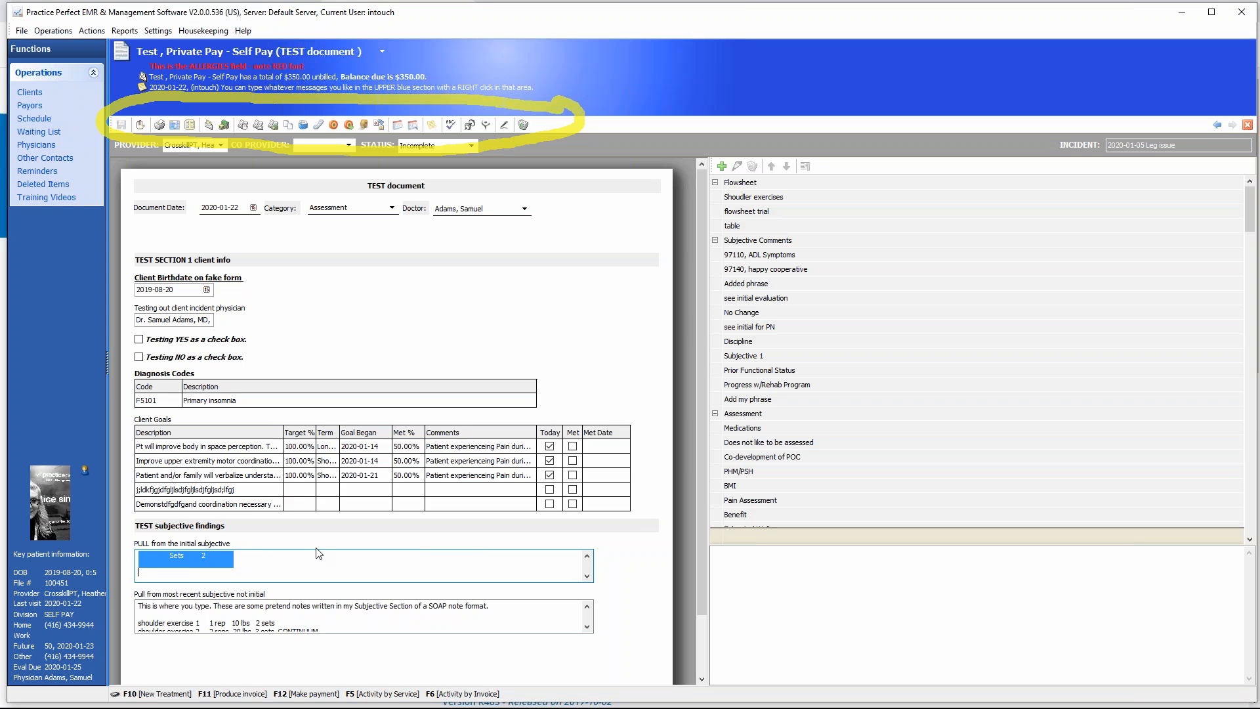
pyautogui.click(741, 342)
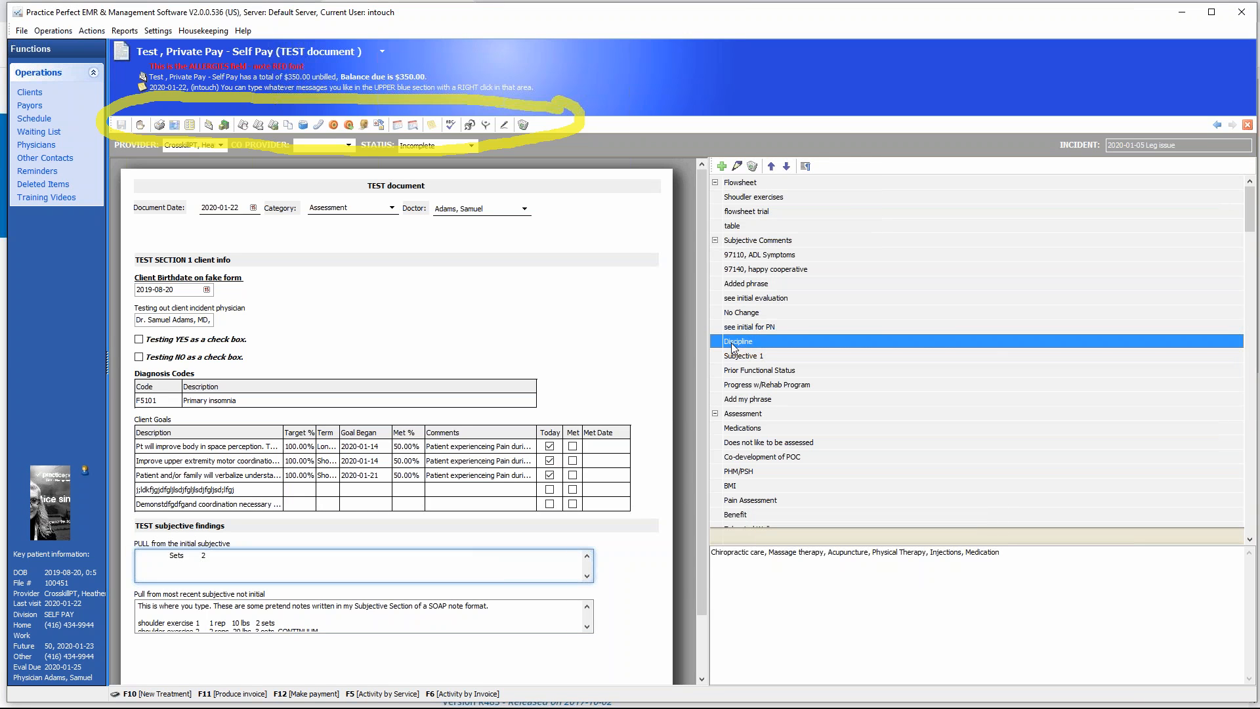
pyautogui.doubleClick(741, 344)
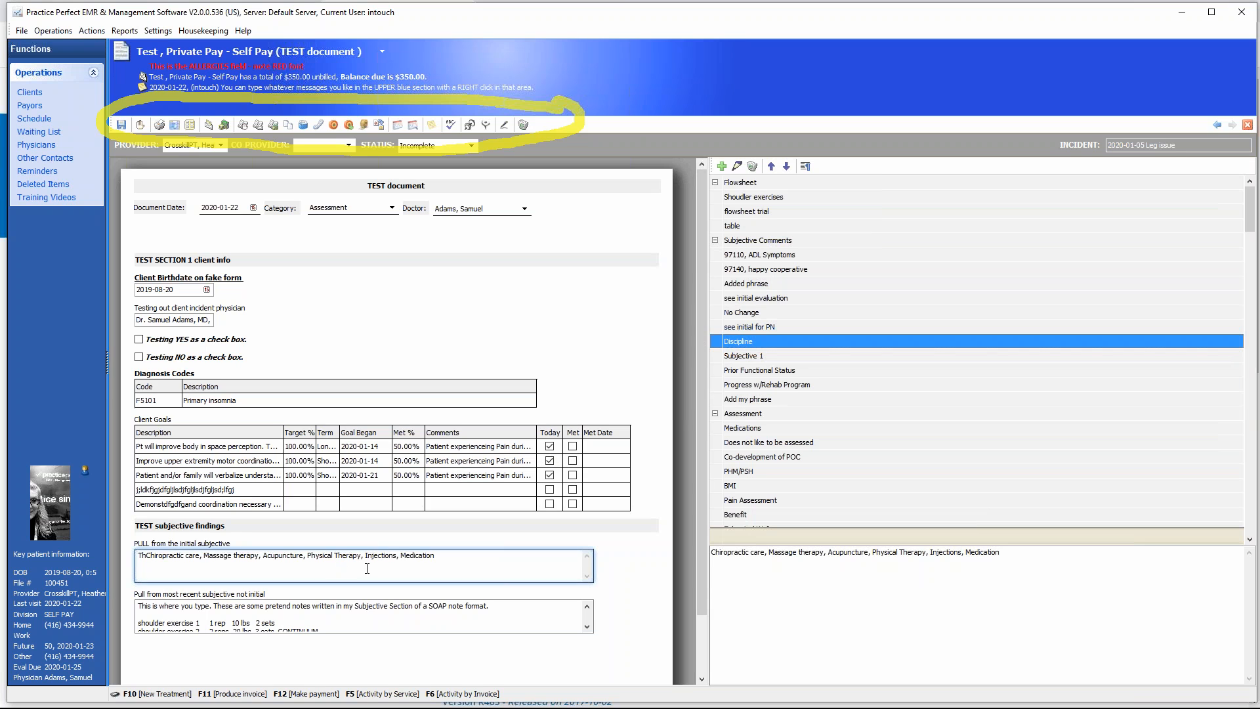
# Check both the Testing YES and Testing NO boxes, and view the client birthdate and category choices.
pyautogui.click(140, 358)
pyautogui.click(139, 340)
pyautogui.click(206, 289)
pyautogui.click(206, 289)
pyautogui.click(392, 208)
pyautogui.click(392, 208)
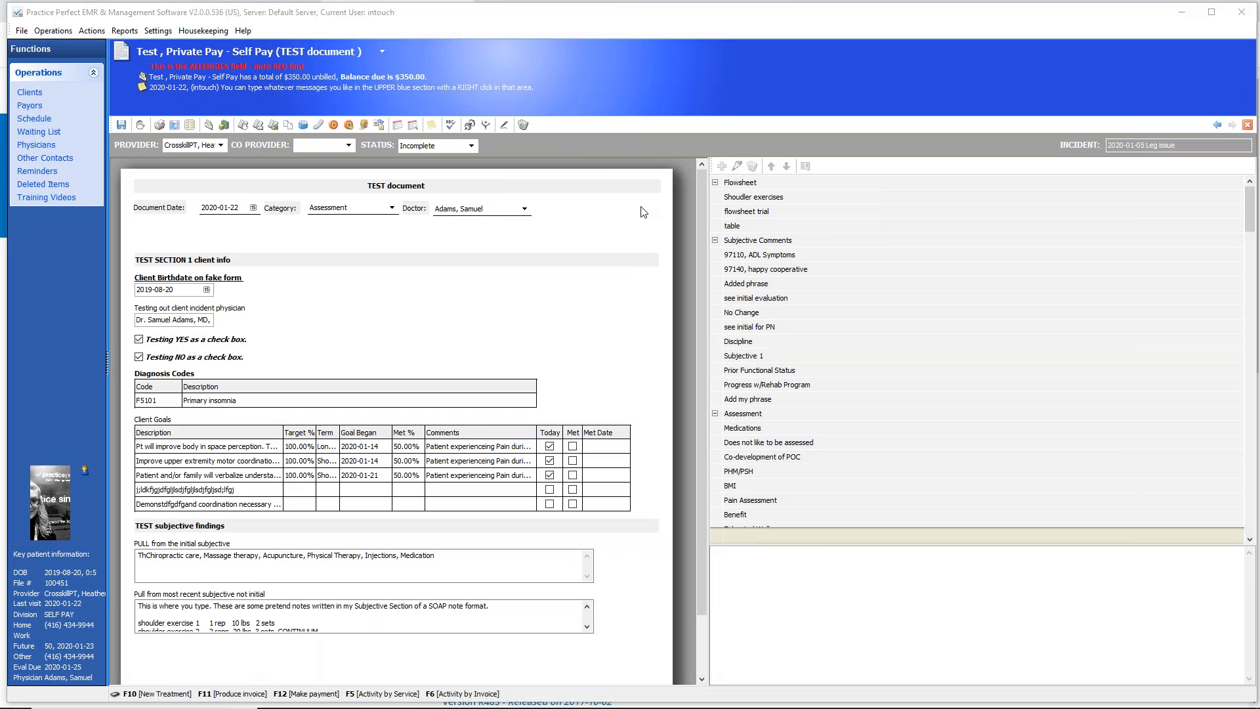
# Review the status options of the TEST document and return to the client's document list.
pyautogui.click(471, 145)
pyautogui.click(472, 146)
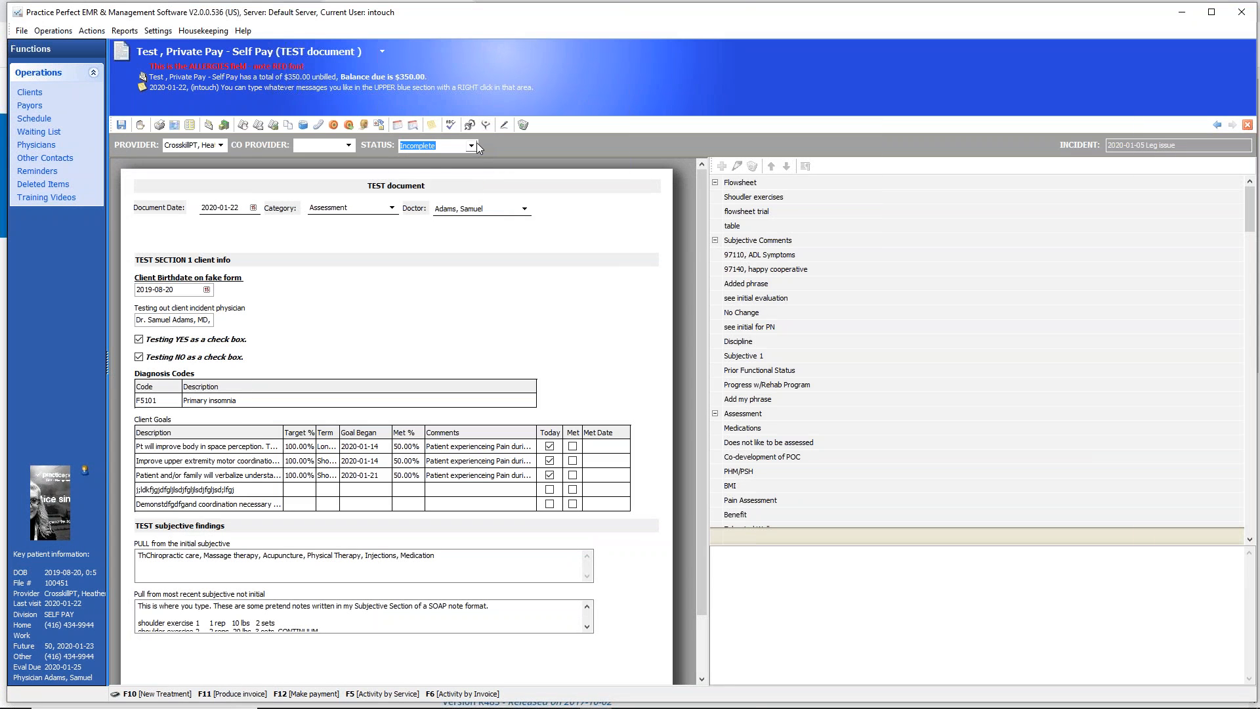
pyautogui.click(476, 145)
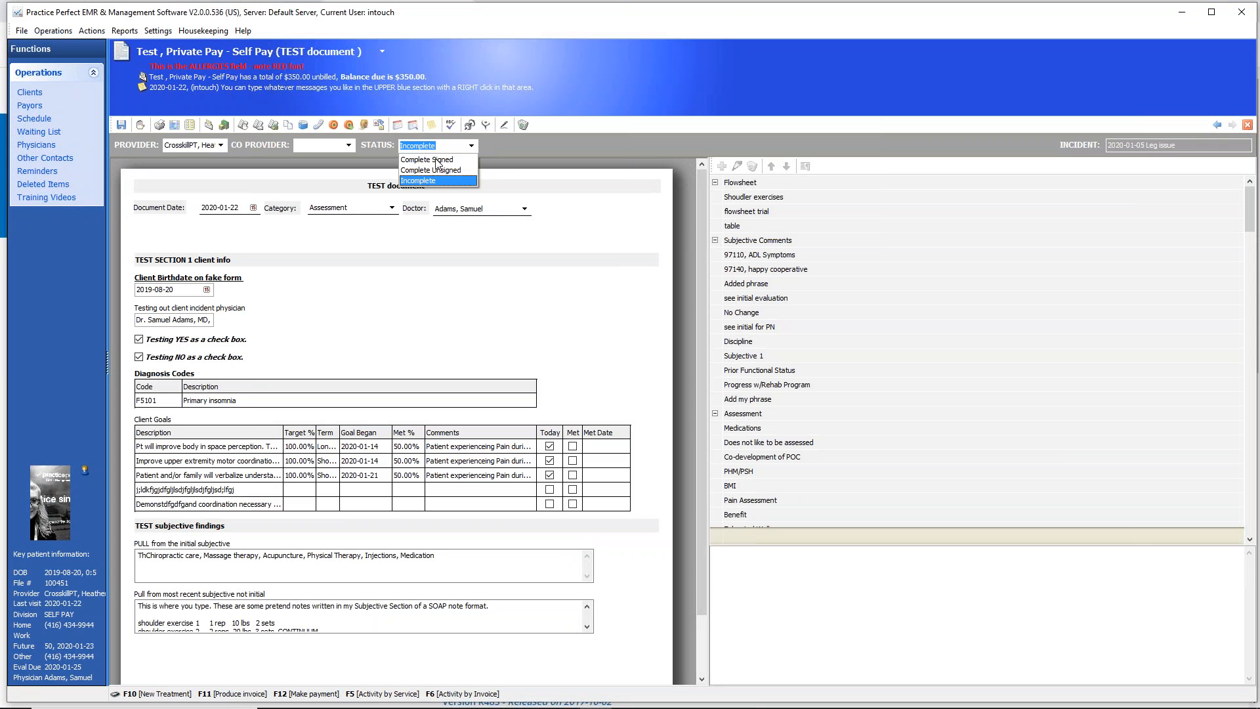
pyautogui.click(354, 212)
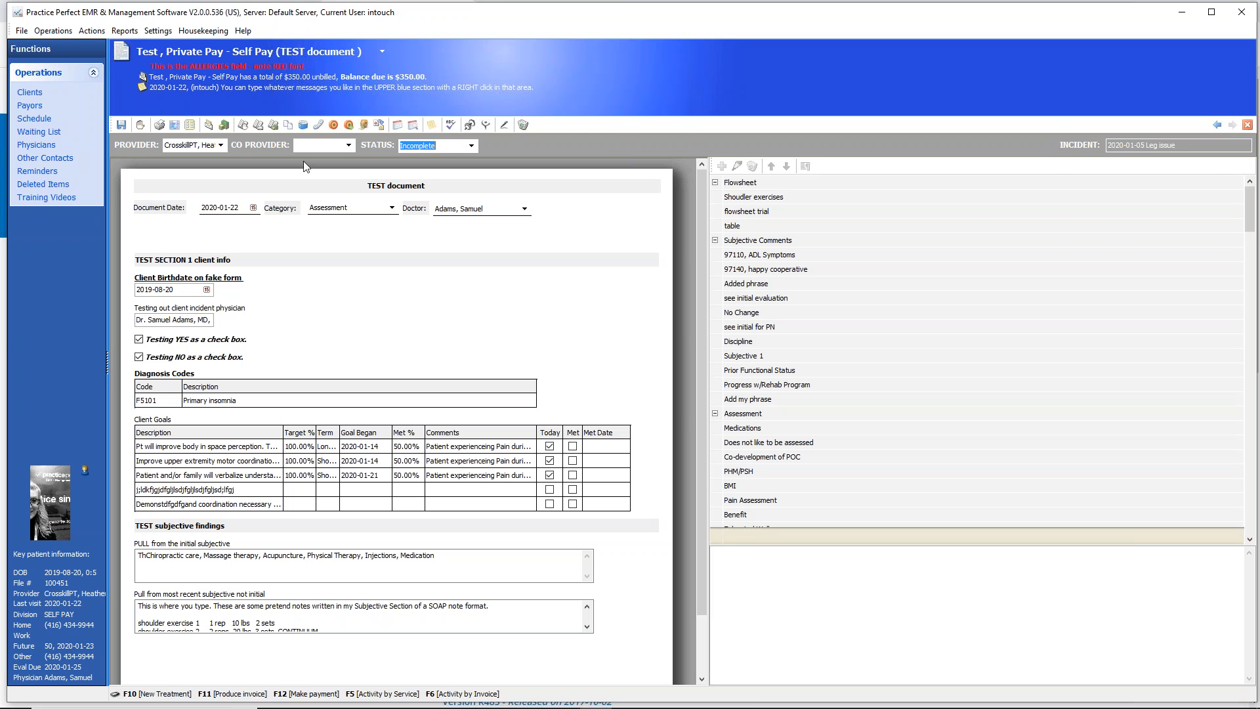
pyautogui.click(289, 124)
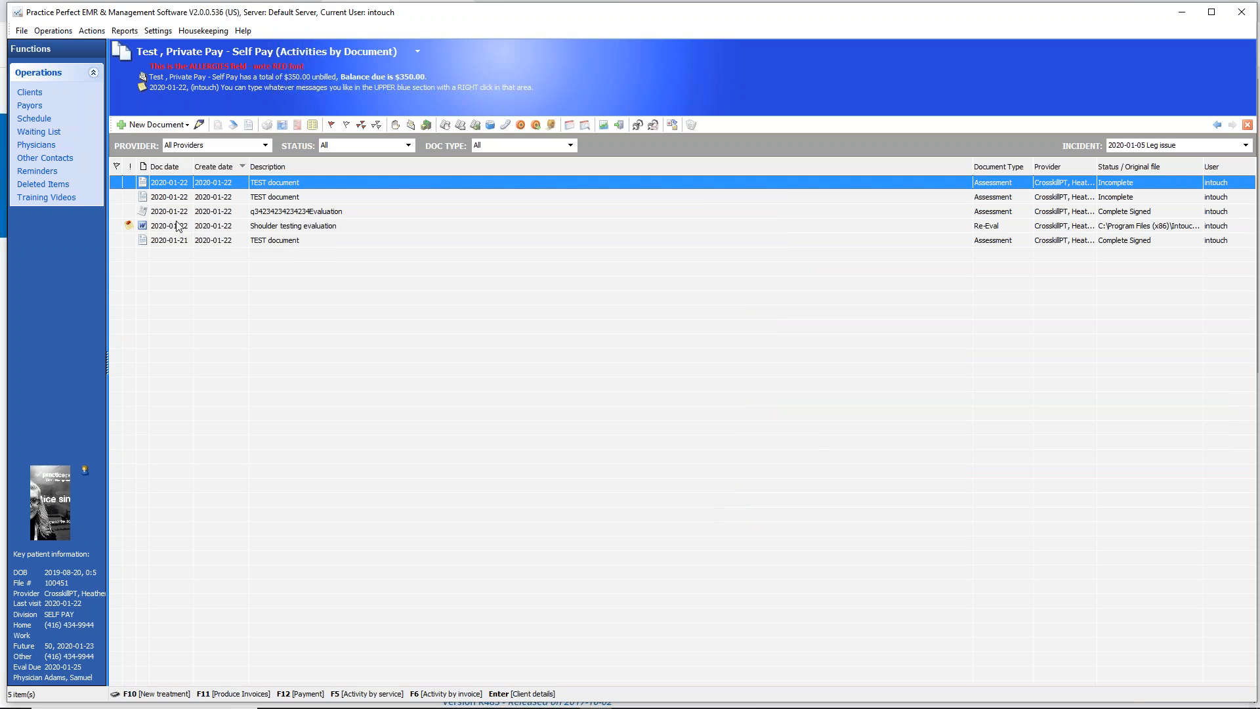
# Flag all five documents in the client's document list.
pyautogui.click(122, 182)
pyautogui.click(122, 197)
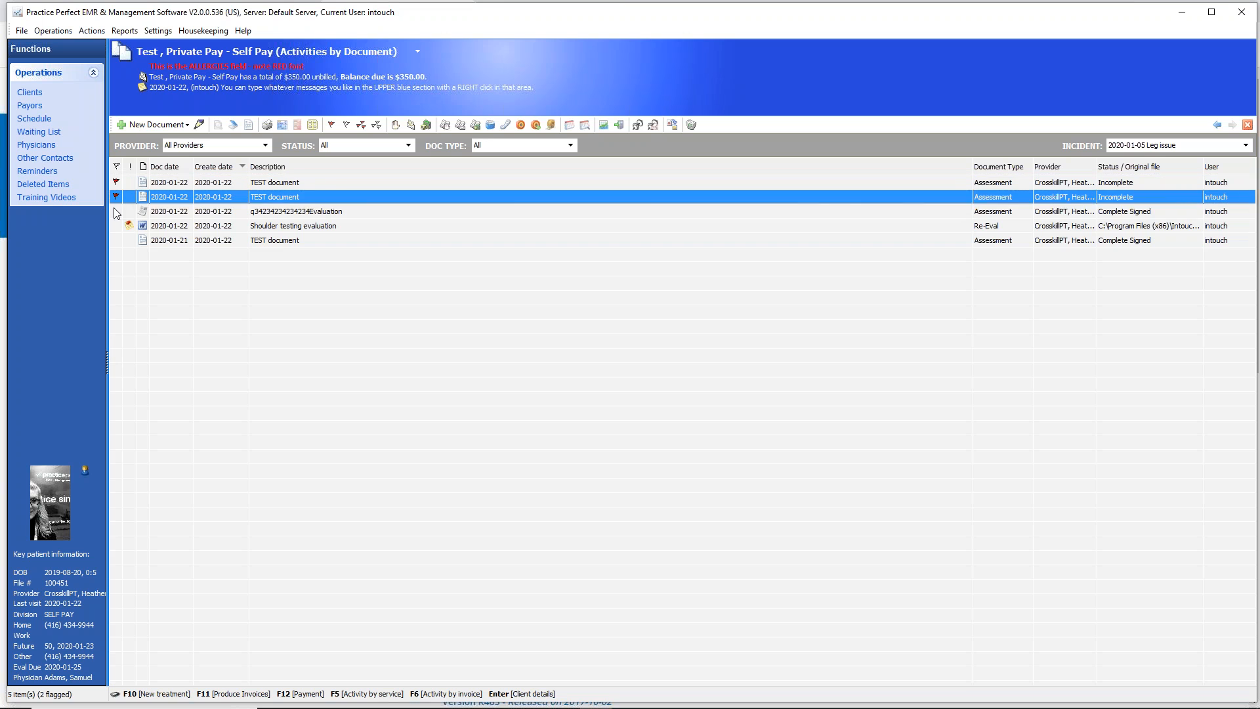
pyautogui.click(122, 212)
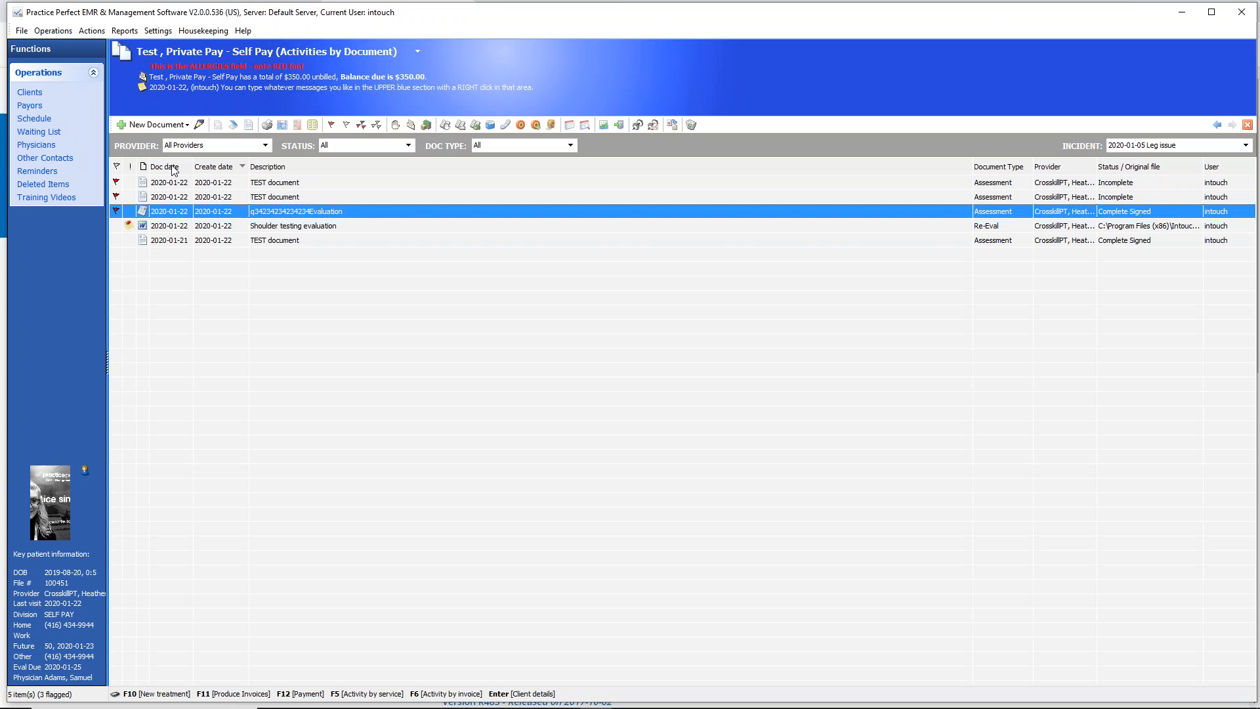
pyautogui.click(117, 225)
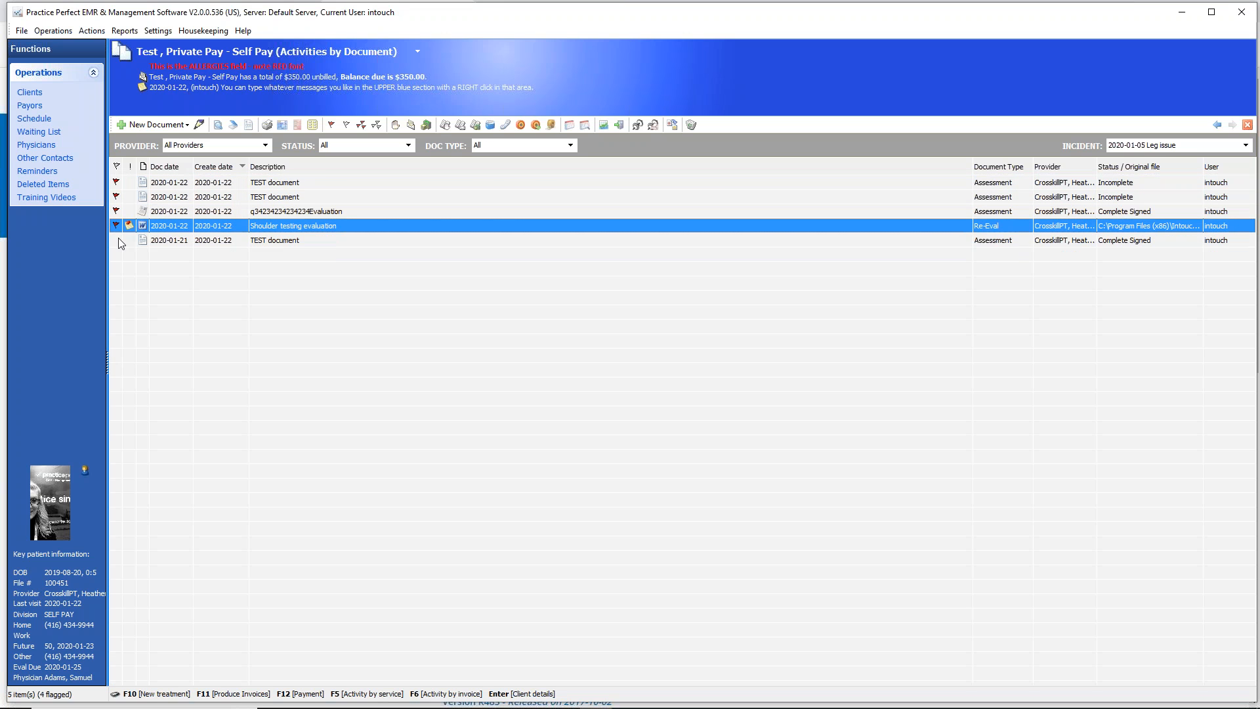
pyautogui.click(118, 240)
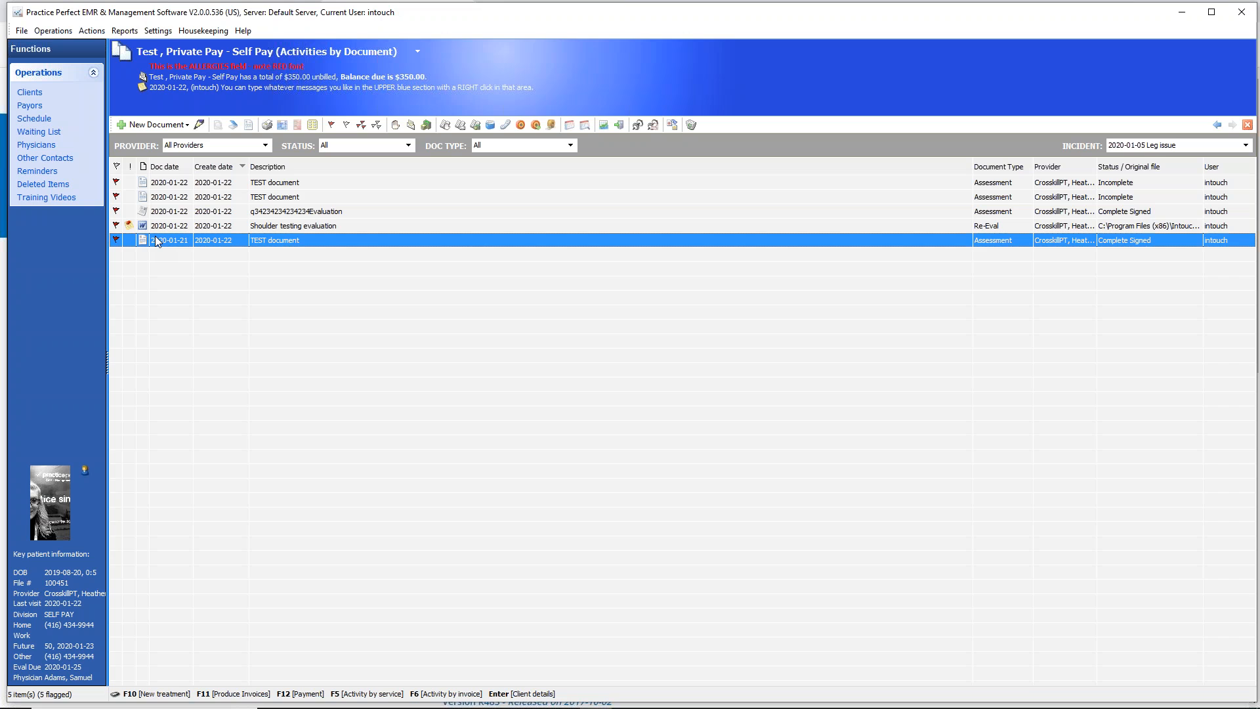
# Start printing the flagged documents with Practice Perfect Fax as the printer.
pyautogui.click(267, 125)
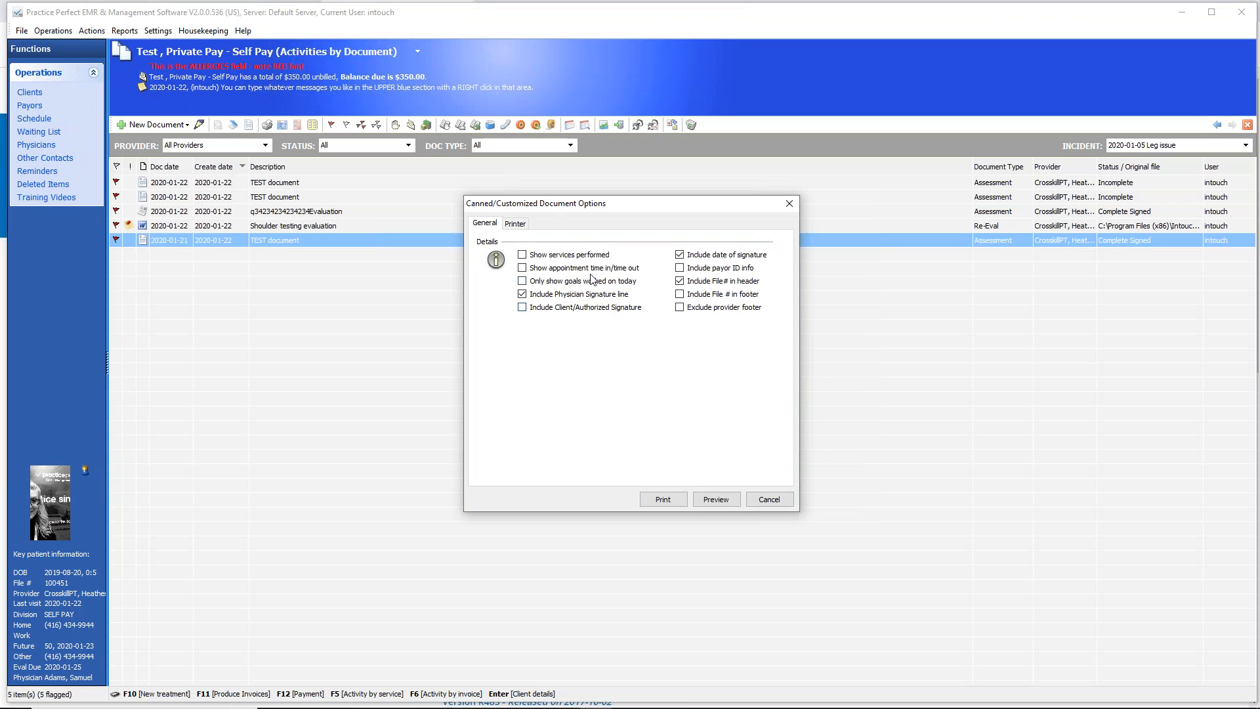
pyautogui.click(515, 224)
pyautogui.click(709, 247)
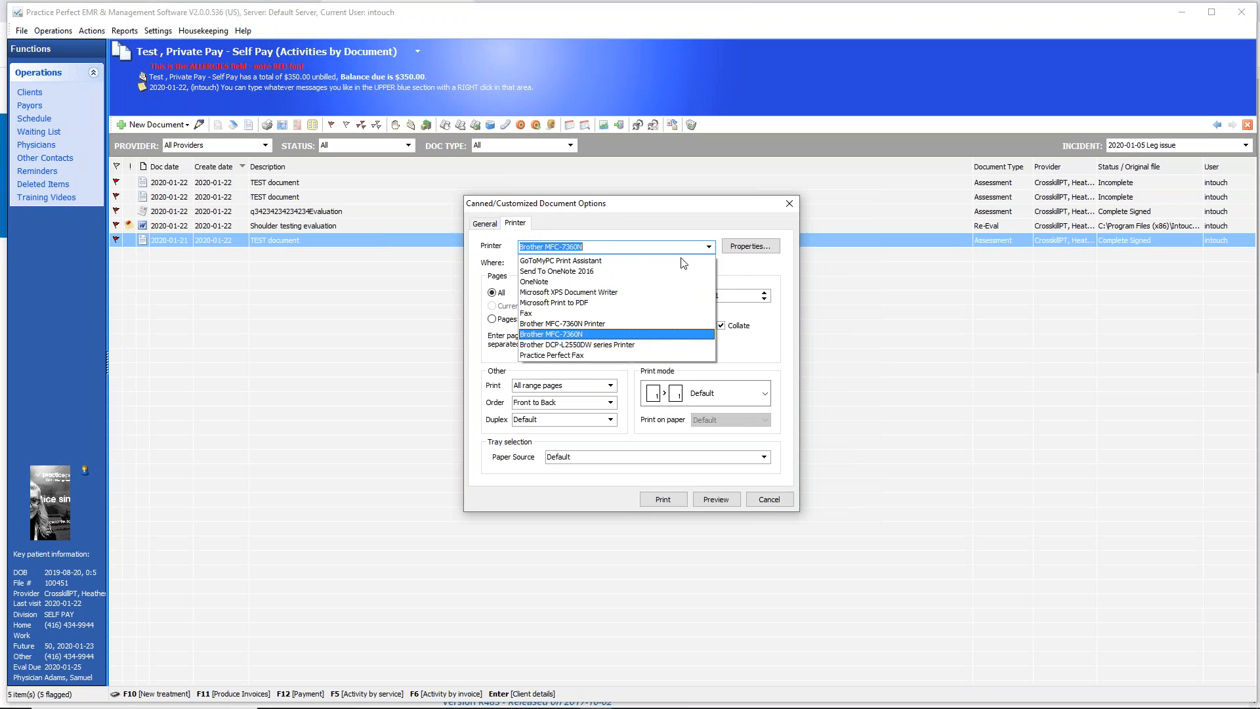
pyautogui.click(580, 355)
pyautogui.click(651, 501)
# Examine the available fax recipients in the fax settings, and cancel both the fax and the print options.
pyautogui.click(771, 266)
pyautogui.click(770, 266)
pyautogui.click(771, 266)
pyautogui.click(771, 266)
pyautogui.click(771, 266)
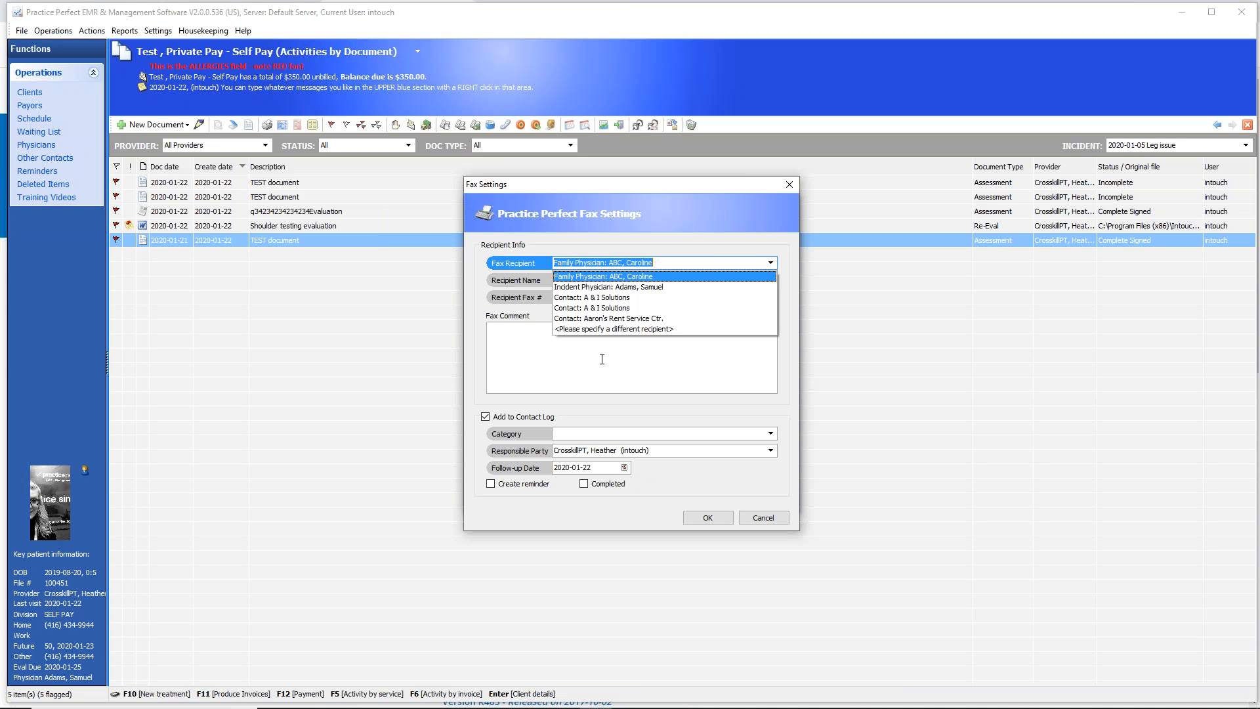
pyautogui.click(774, 522)
pyautogui.click(754, 499)
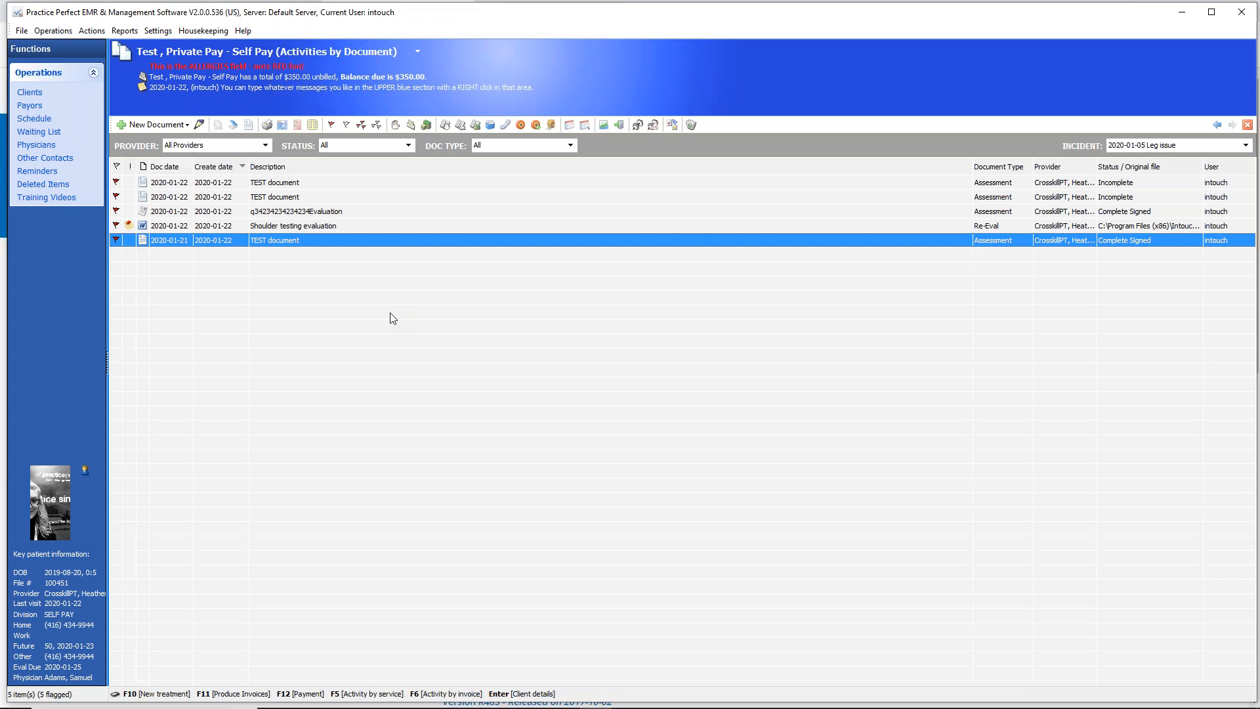
# Open the program's About information and examine the support contact details.
pyautogui.click(249, 34)
pyautogui.click(249, 34)
pyautogui.click(248, 34)
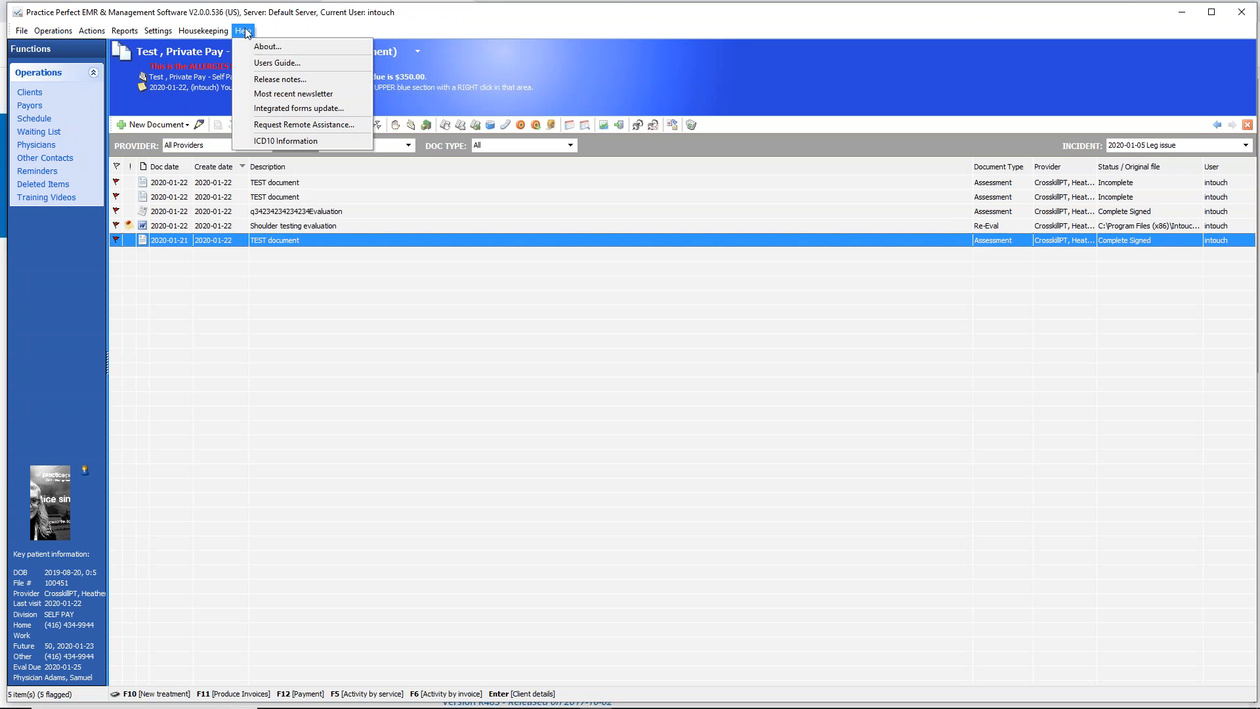
pyautogui.click(267, 48)
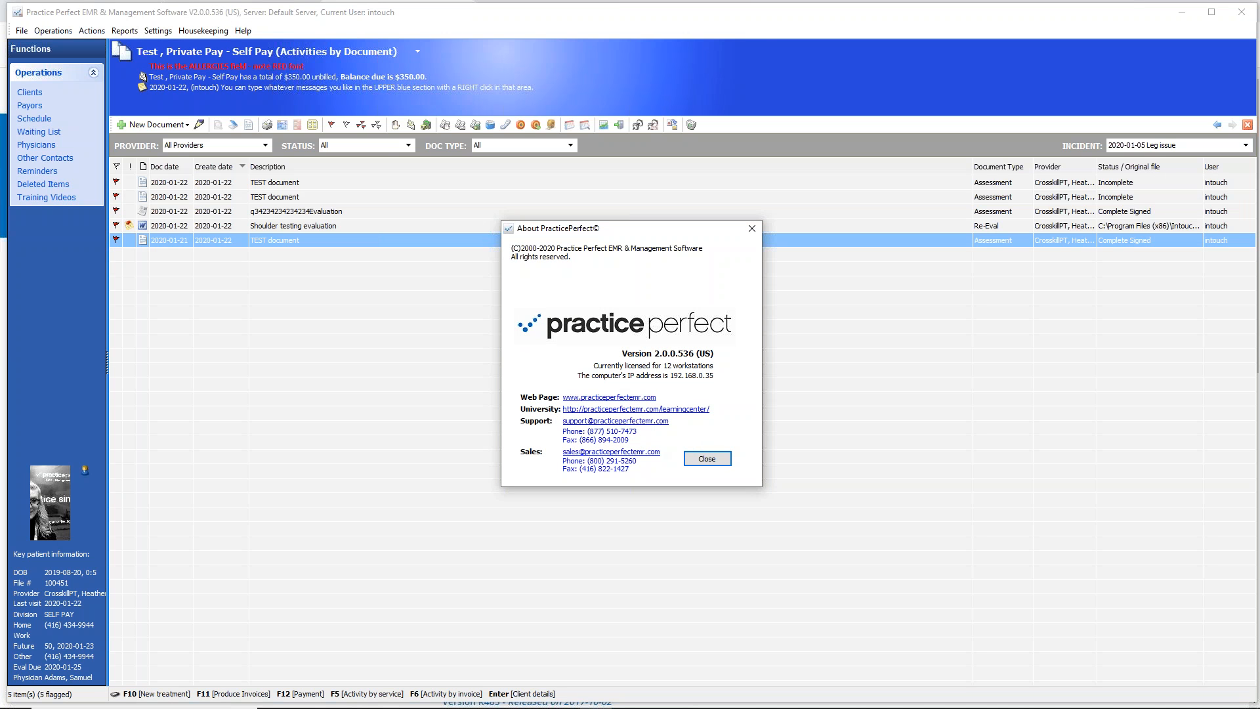
pyautogui.moveTo(685, 413)
pyautogui.mouseDown()
pyautogui.moveTo(510, 414)
pyautogui.moveTo(631, 435)
pyautogui.moveTo(687, 416)
pyautogui.mouseUp()
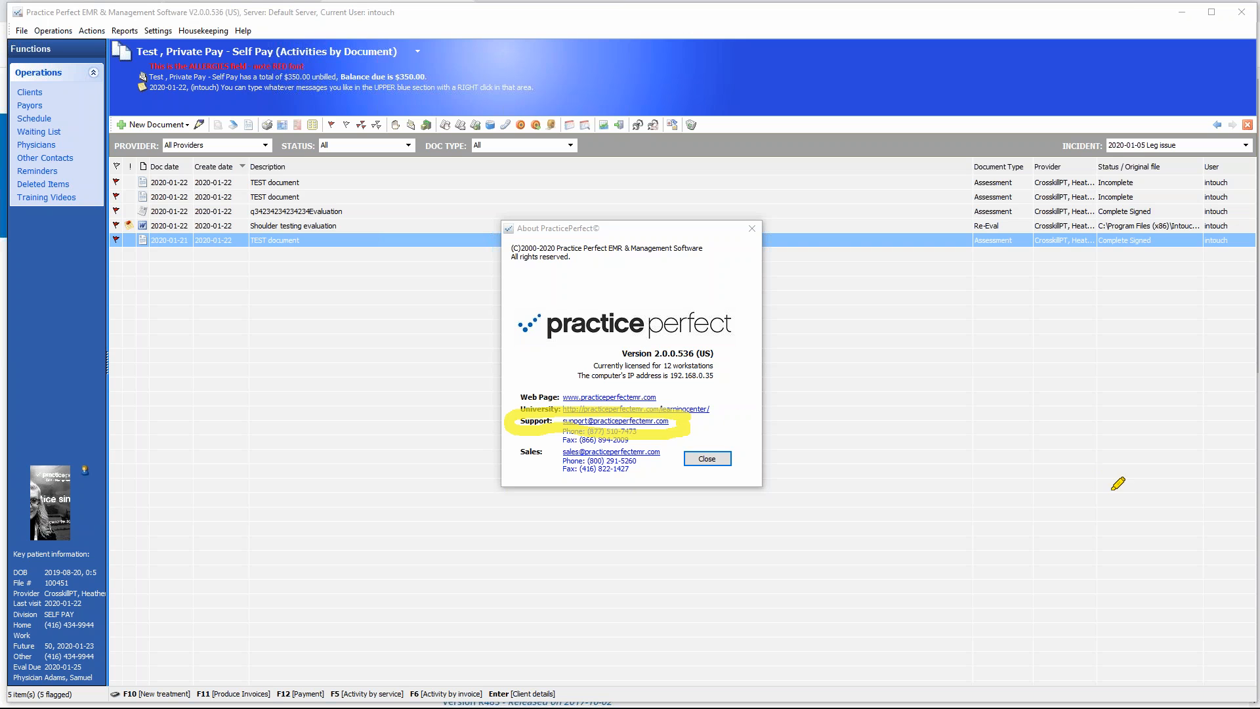
# Close the About information and switch to the Chrome window showing the Practice Perfect Release Center.
pyautogui.press('Escape')
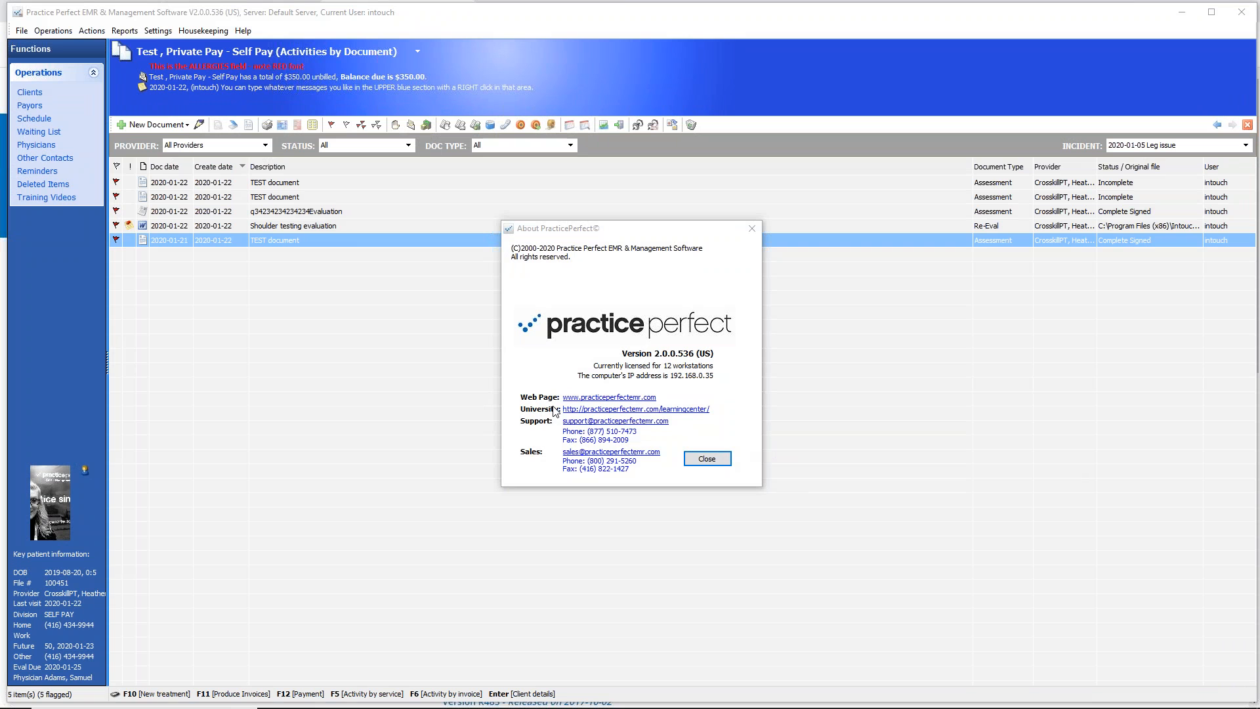
pyautogui.click(708, 461)
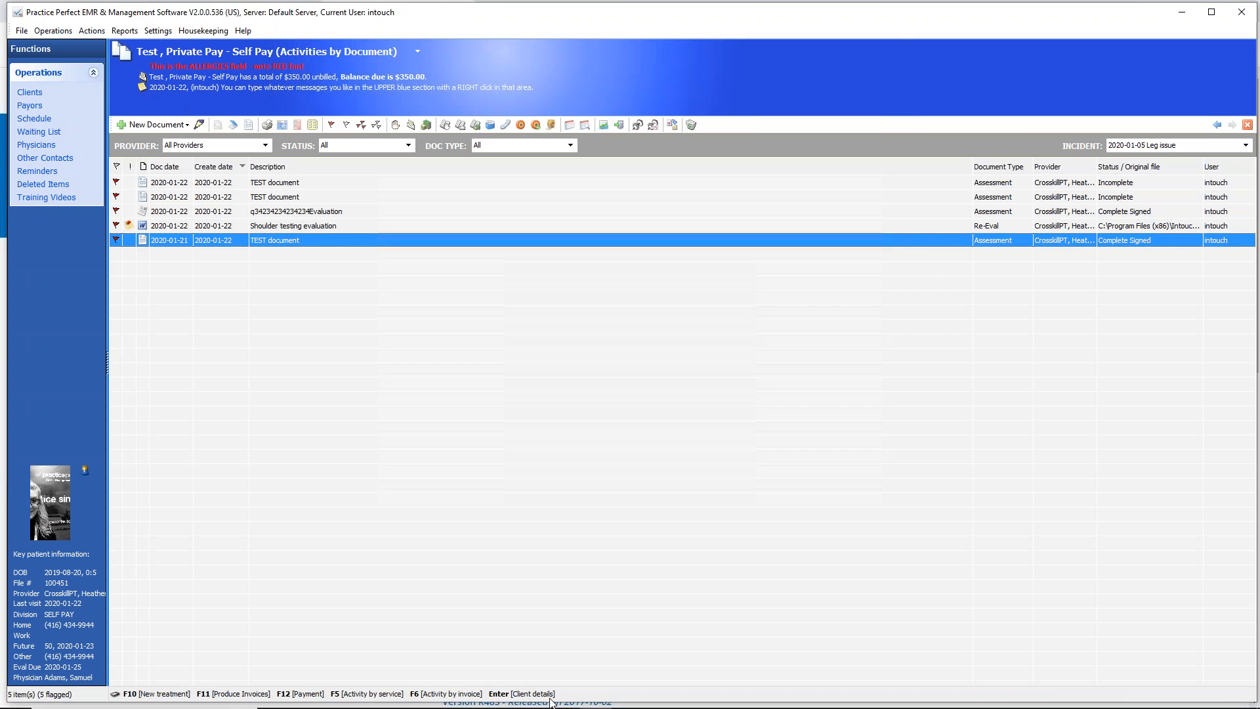
pyautogui.moveTo(566, 701)
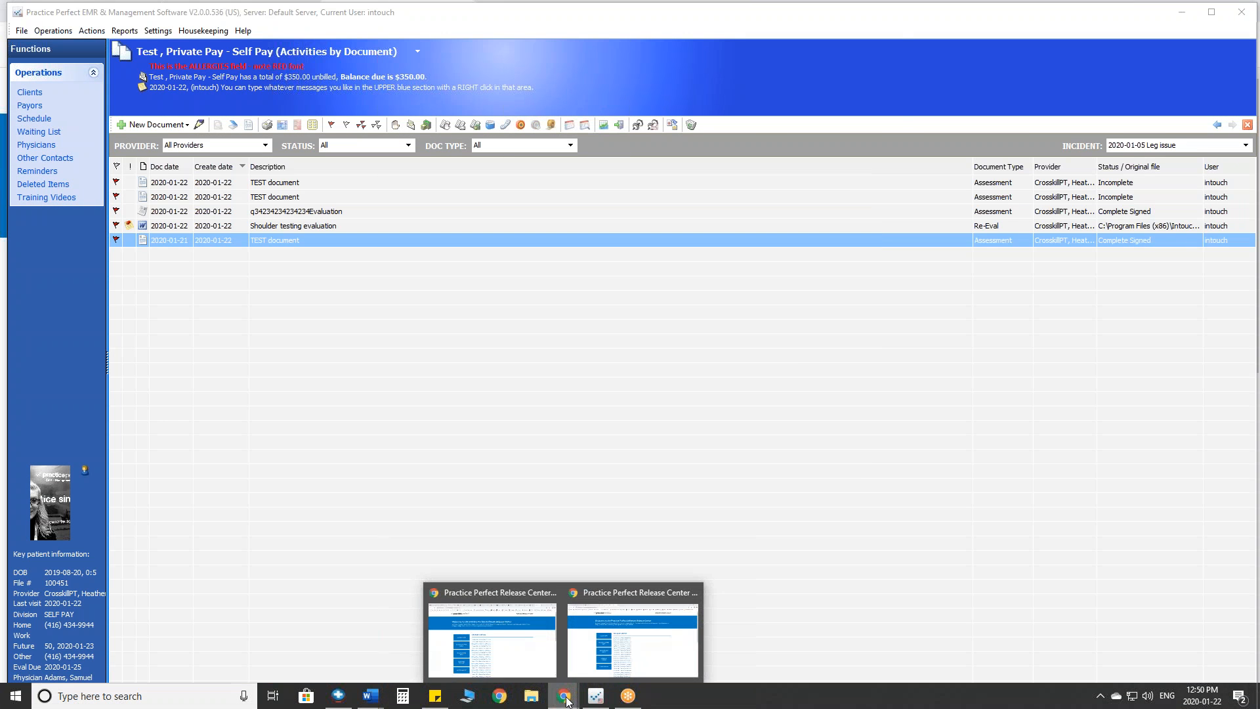
pyautogui.click(506, 643)
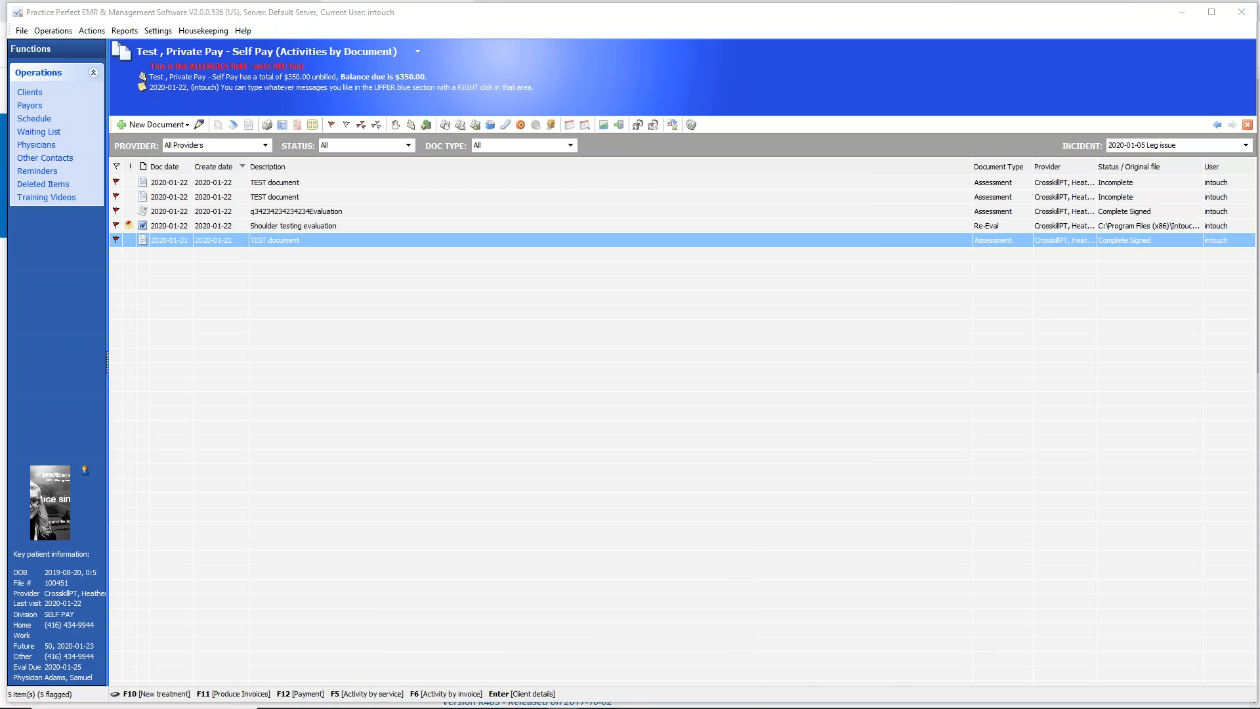
pyautogui.moveTo(563, 700)
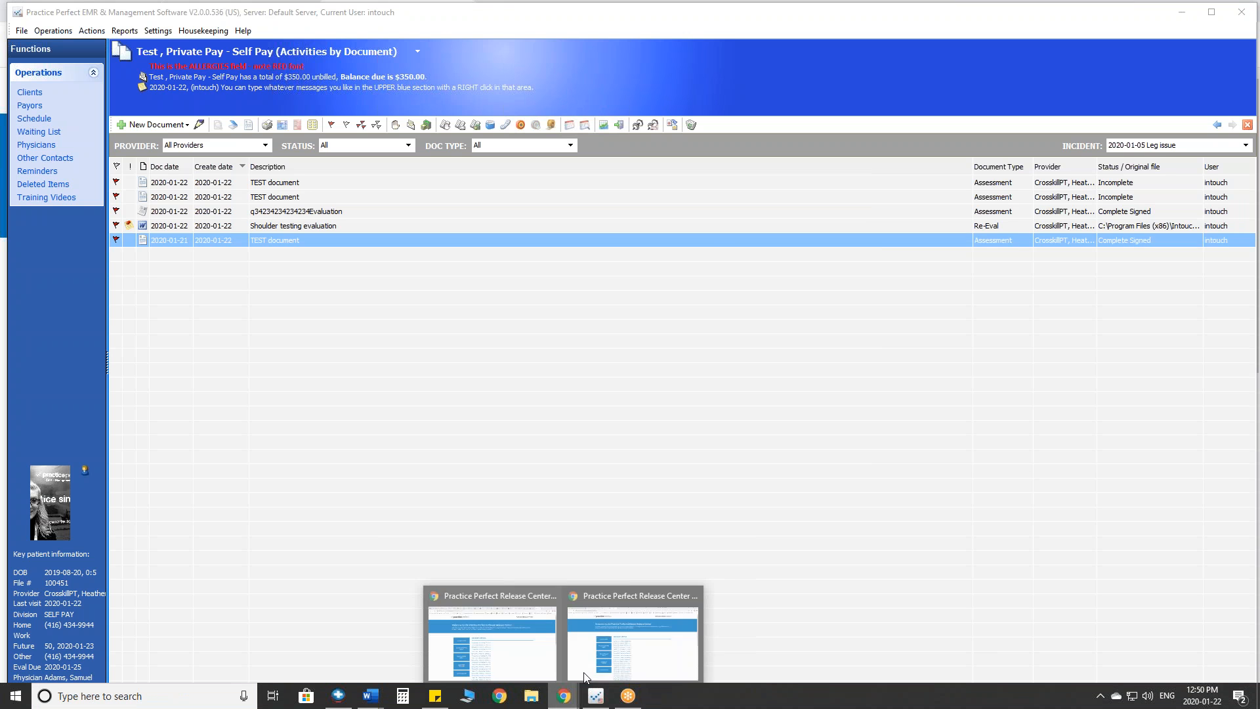
pyautogui.click(638, 649)
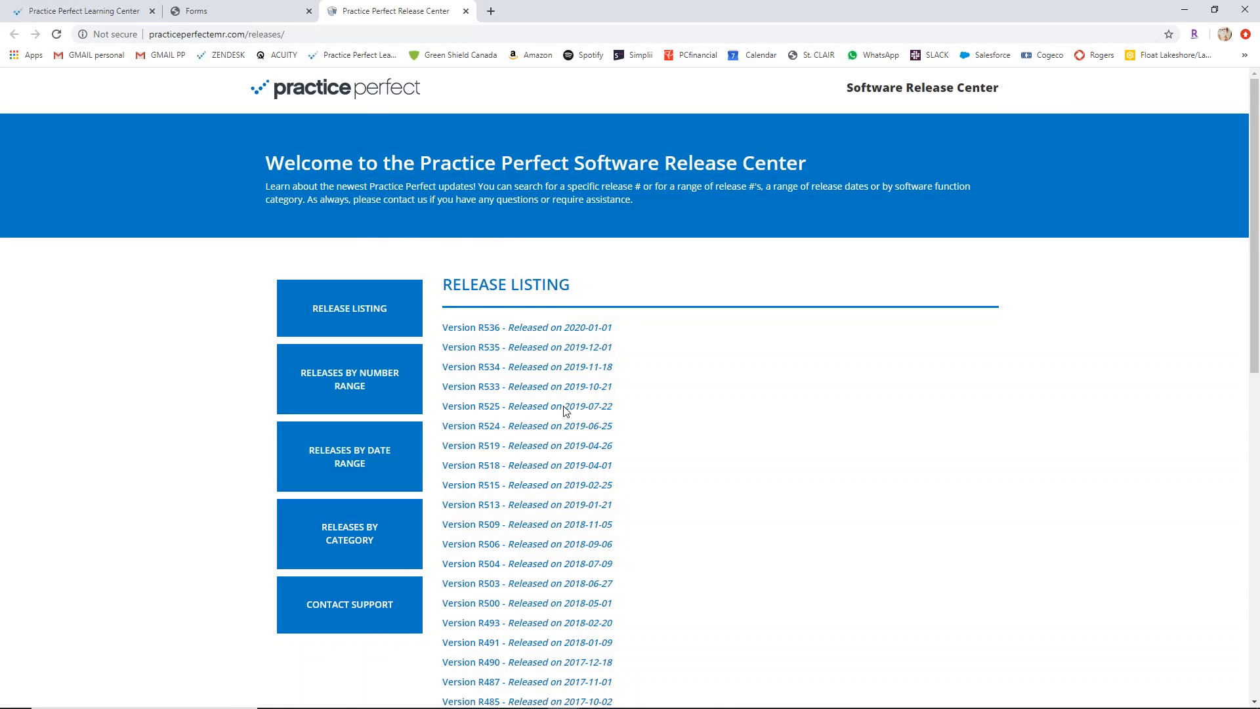
# Show the Practice Perfect Learning Center page and set it to the USA version.
pyautogui.click(86, 10)
pyautogui.moveTo(1254, 431); pyautogui.dragTo(1253, 149)
pyautogui.moveTo(341, 179)
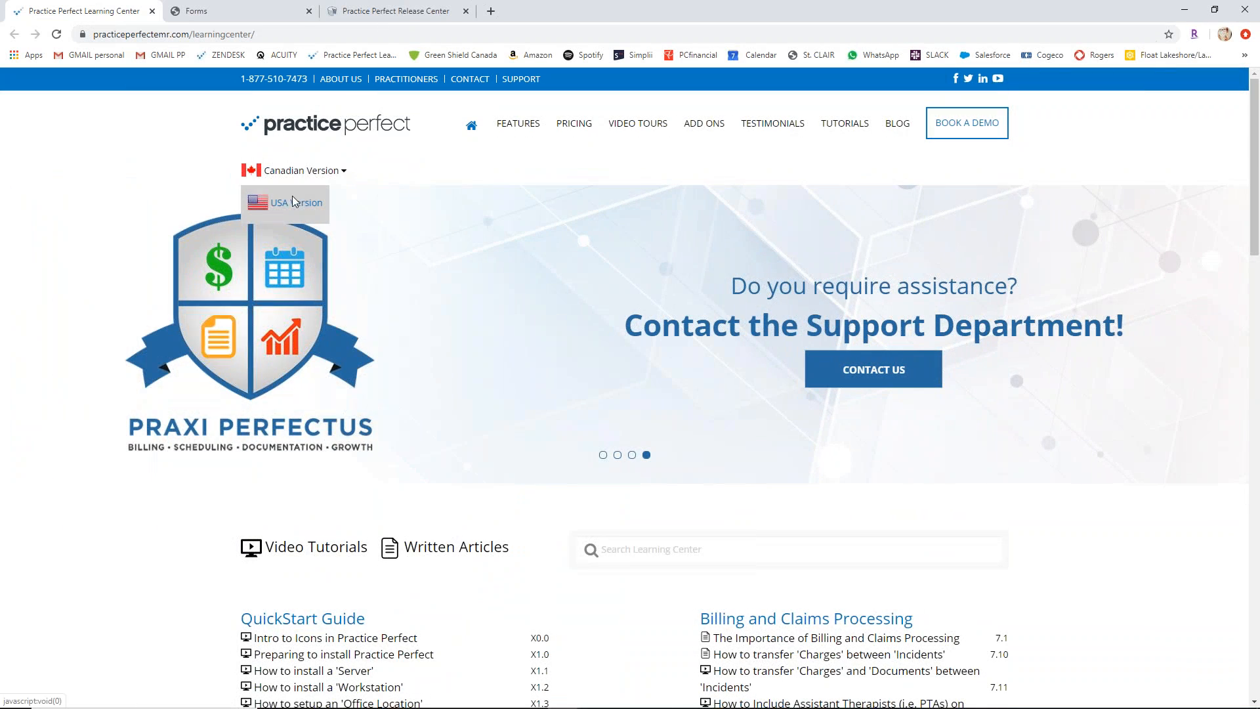
pyautogui.click(293, 196)
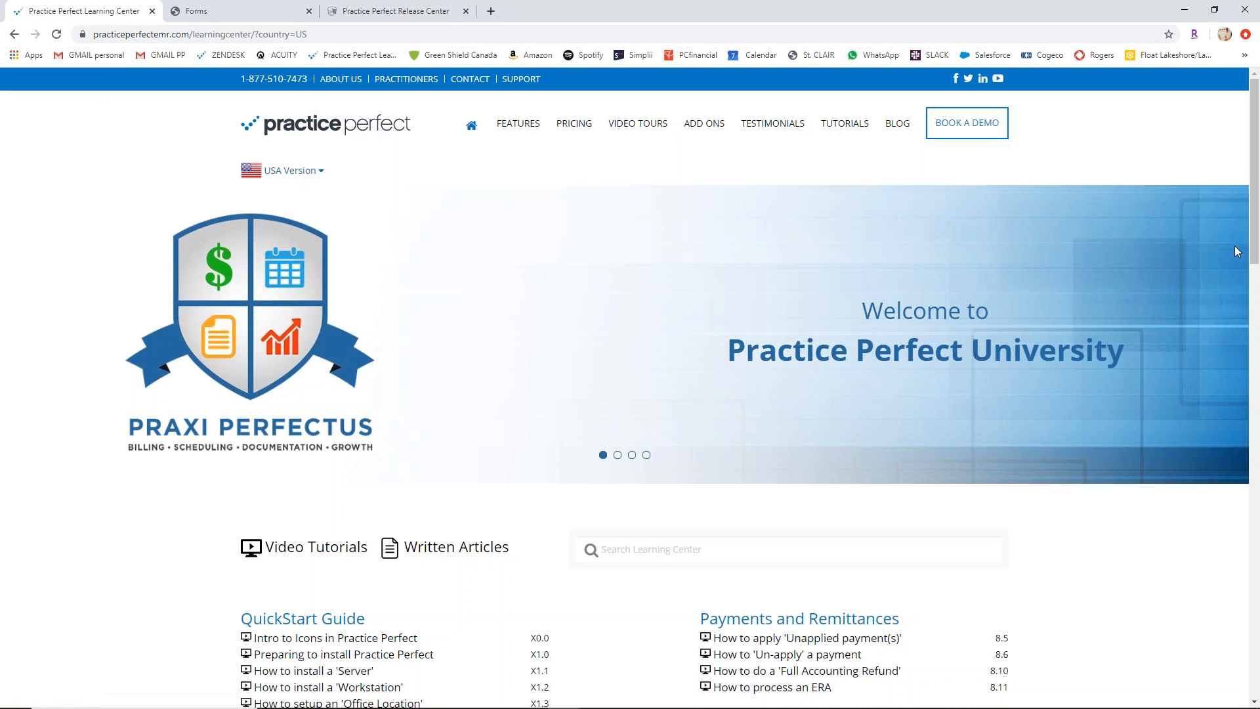
# Examine the Learning Center's Documentation tutorials, temporarily circling the section and marking the custom 'Clinical Documents' entries, and return to Practice Perfect.
pyautogui.moveTo(1254, 257); pyautogui.dragTo(1253, 580)
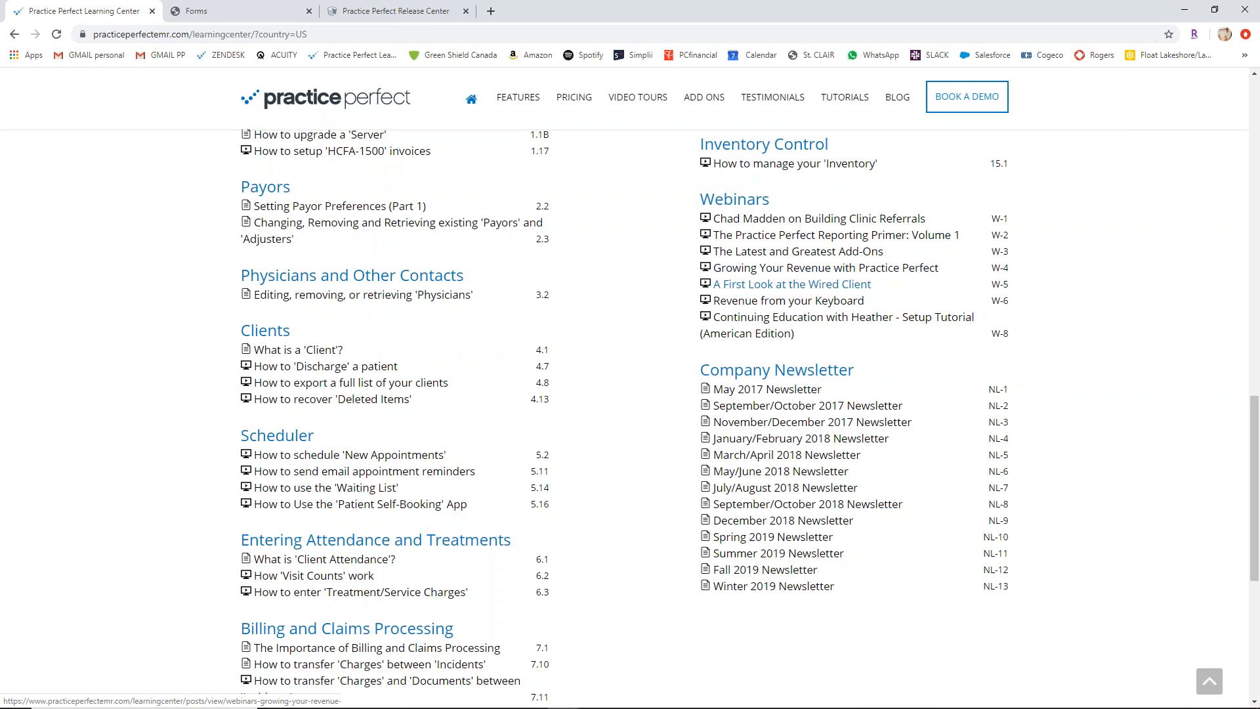
pyautogui.moveTo(1255, 534); pyautogui.dragTo(1257, 345)
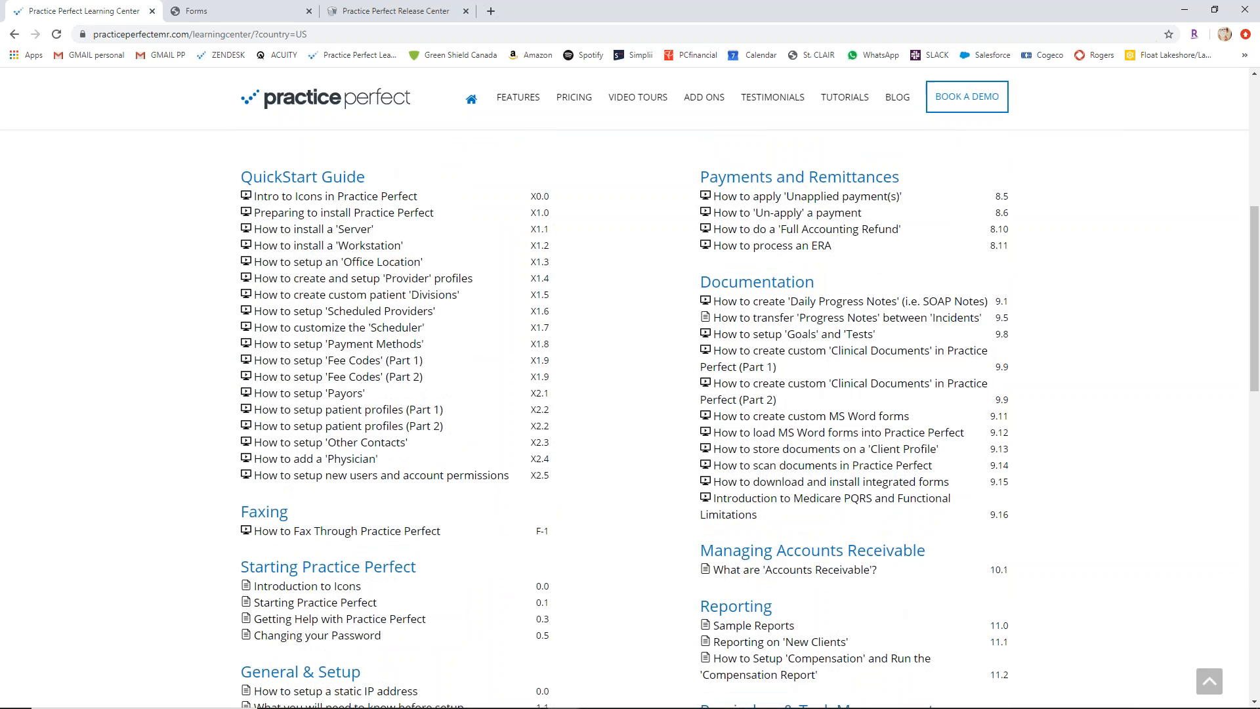
pyautogui.hotkey('ctrl', '2')
pyautogui.moveTo(895, 279)
pyautogui.mouseDown()
pyautogui.moveTo(656, 269)
pyautogui.moveTo(649, 489)
pyautogui.moveTo(1125, 371)
pyautogui.moveTo(915, 248)
pyautogui.mouseUp()
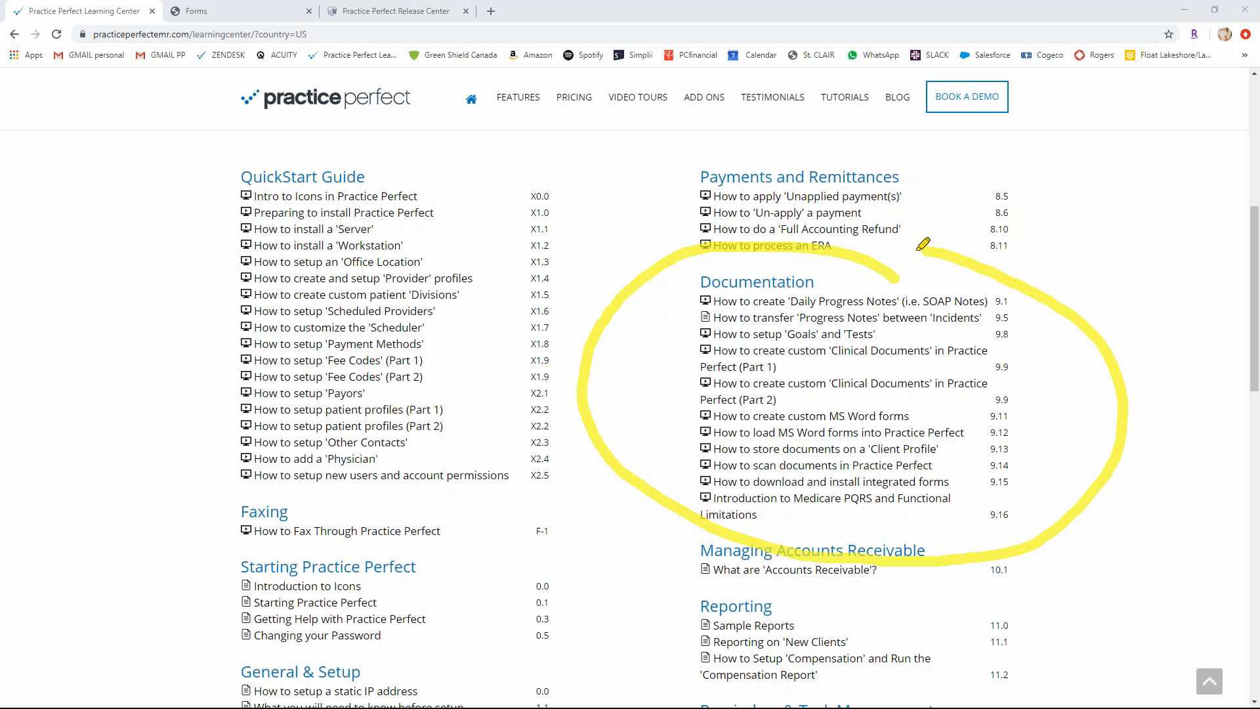
pyautogui.moveTo(803, 365)
pyautogui.mouseDown()
pyautogui.moveTo(833, 358)
pyautogui.moveTo(870, 375)
pyautogui.mouseUp()
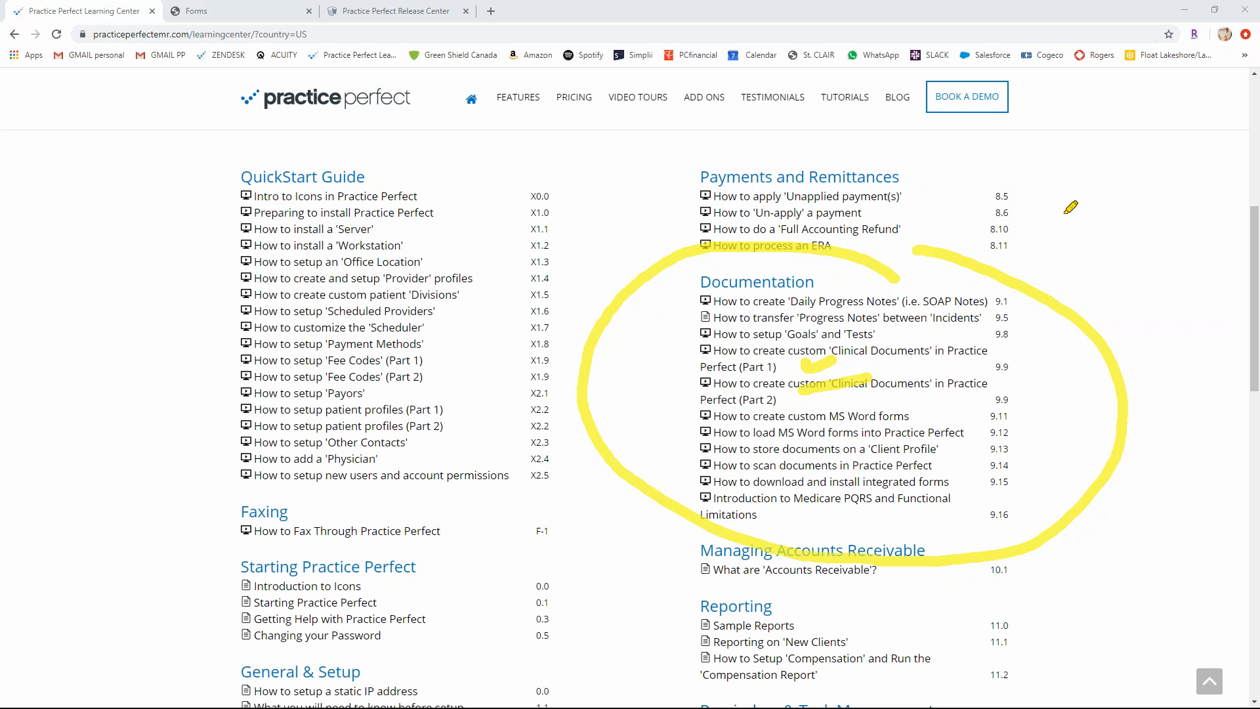
pyautogui.press('Escape')
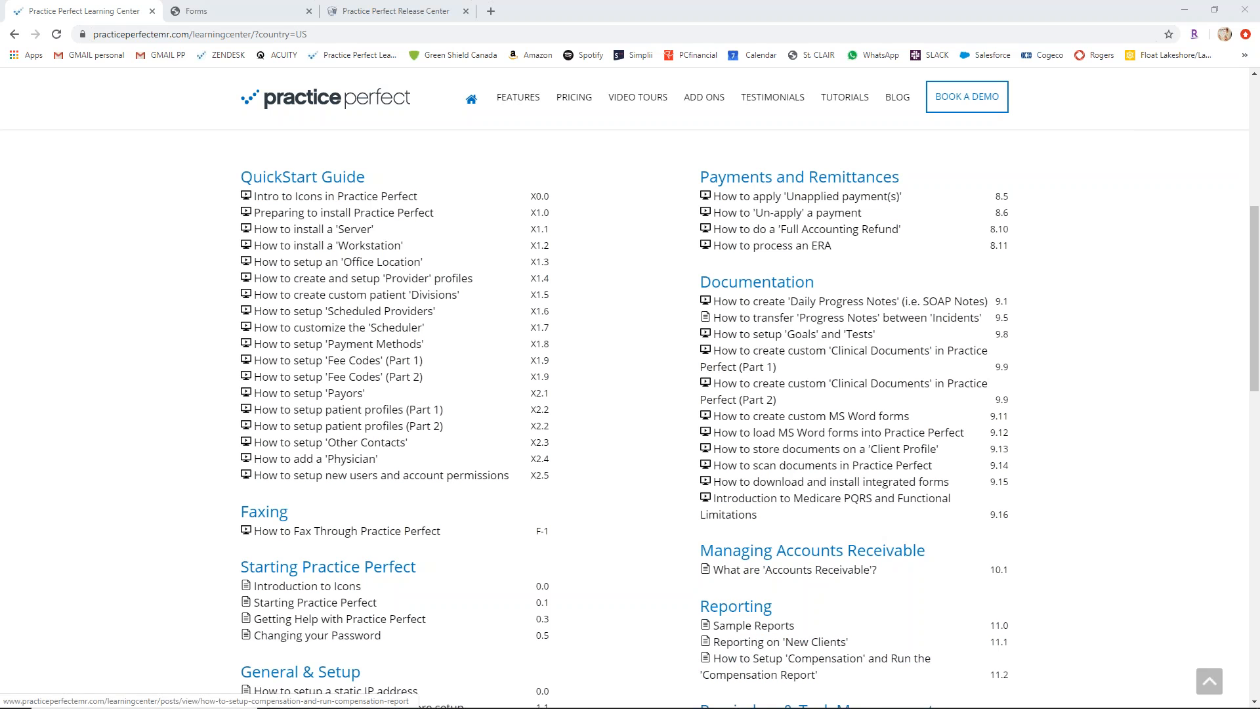
pyautogui.moveTo(596, 695)
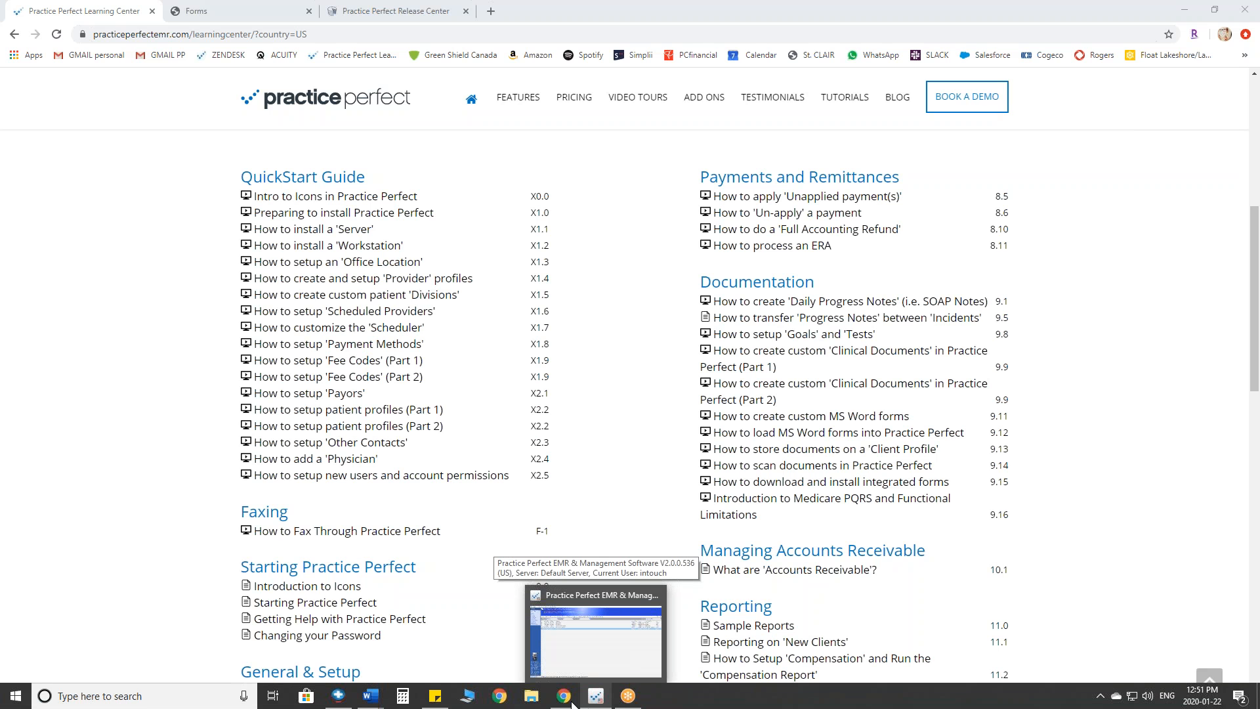
pyautogui.click(594, 697)
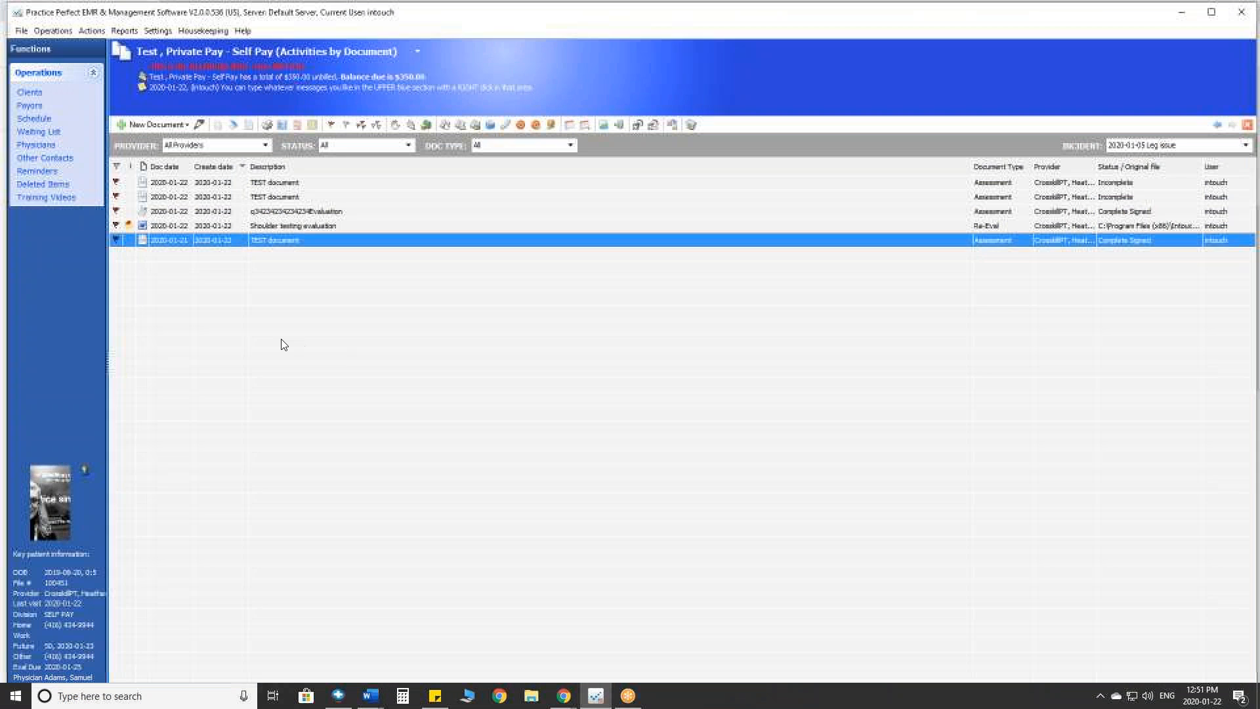